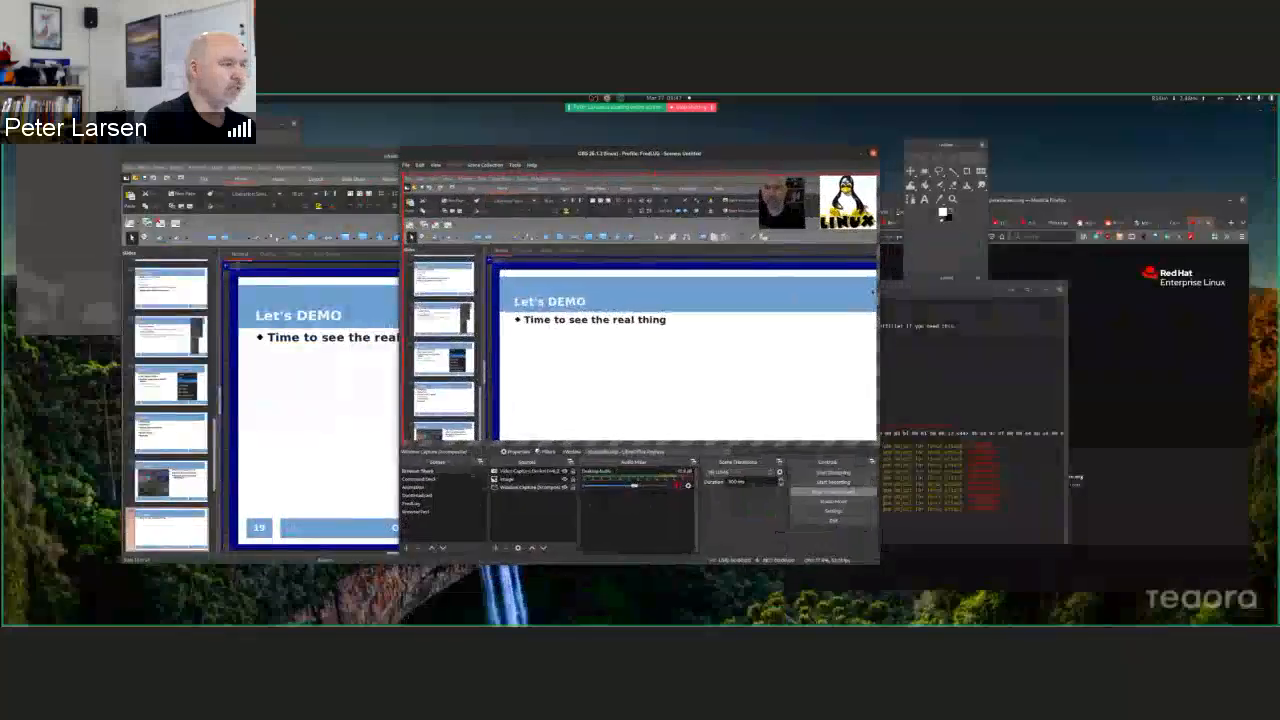
Maximize the OBS window and preview the current transition by switching between the Command Deck and Animation scenes, ending on Command Deck
{"action": "left_click_drag", "start_coordinate": [879, 283], "coordinate": [985, 281]}
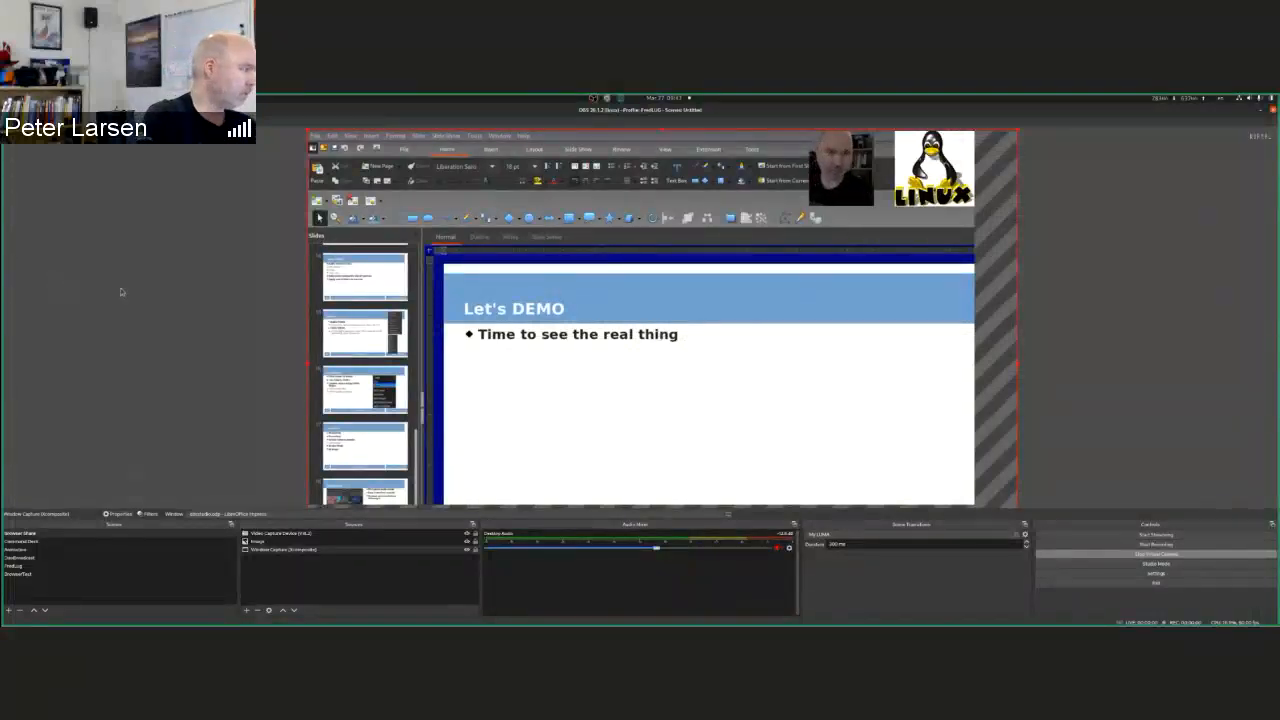
{"action": "left_click", "coordinate": [40, 542]}
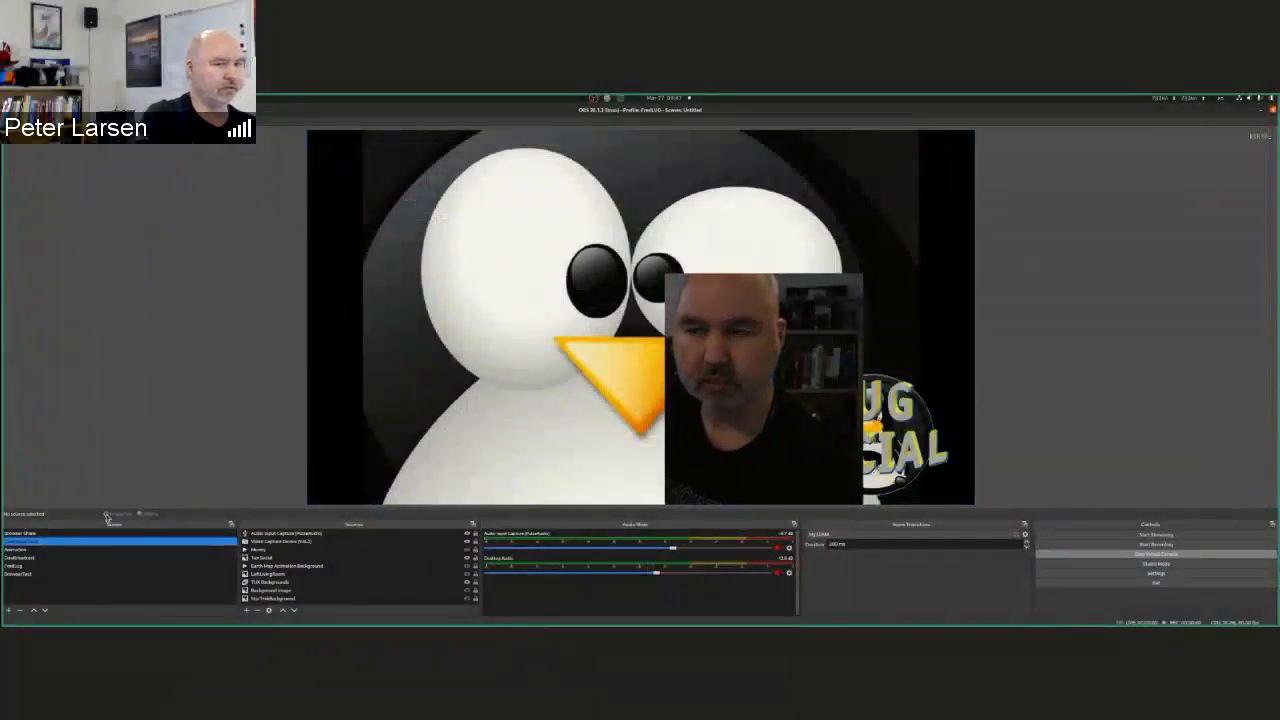
{"action": "left_click", "coordinate": [28, 549]}
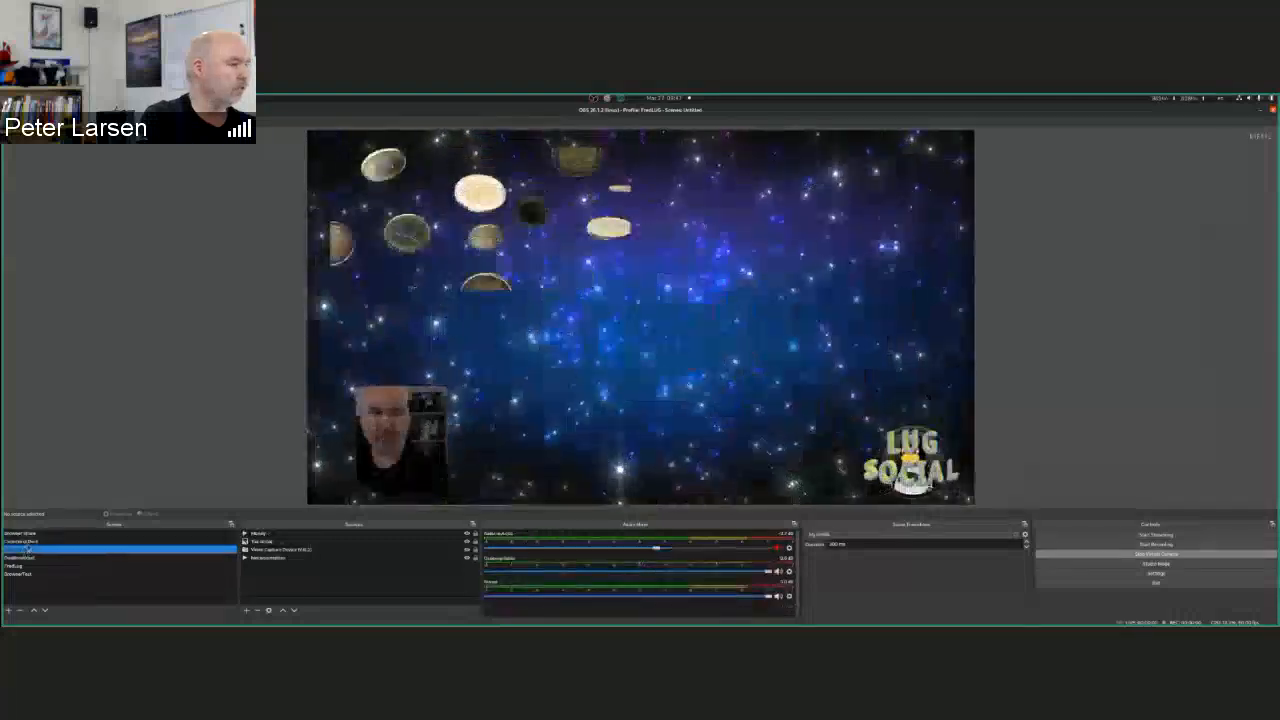
{"action": "left_click", "coordinate": [28, 541]}
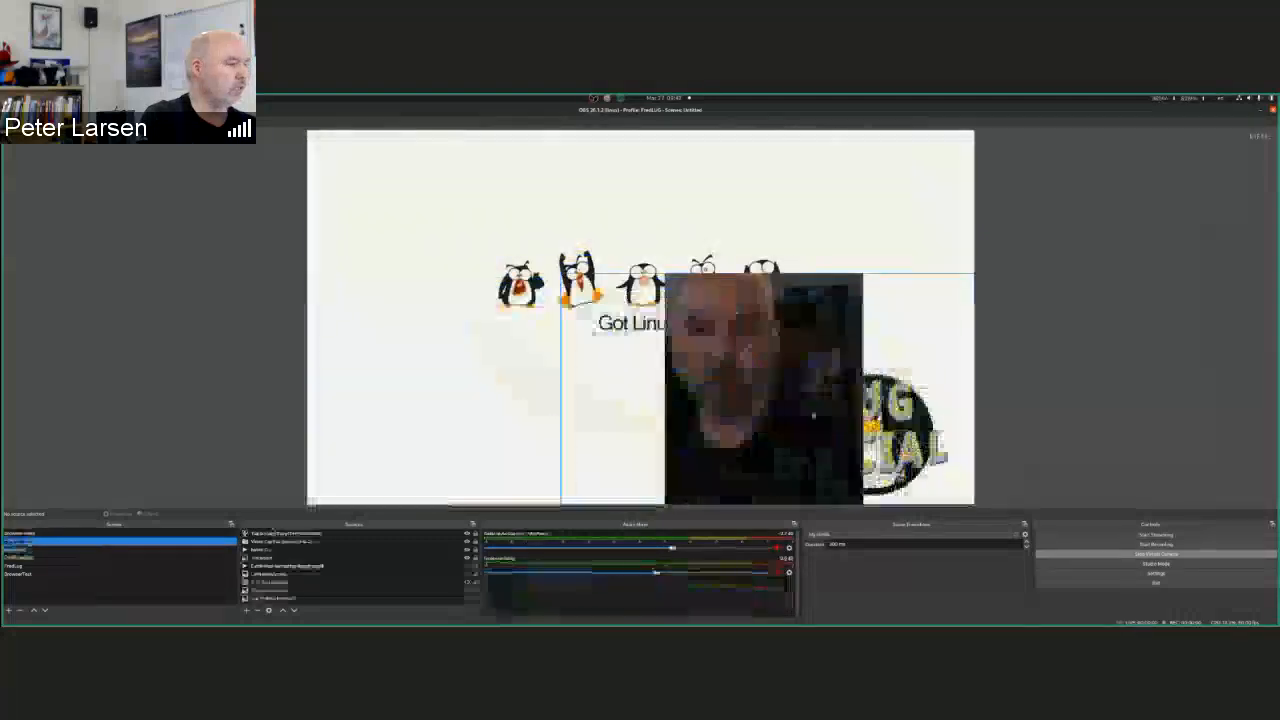
Set the scene transition to Fade and try it by switching to the Animation scene and back to Command Deck
{"action": "left_click", "coordinate": [851, 537]}
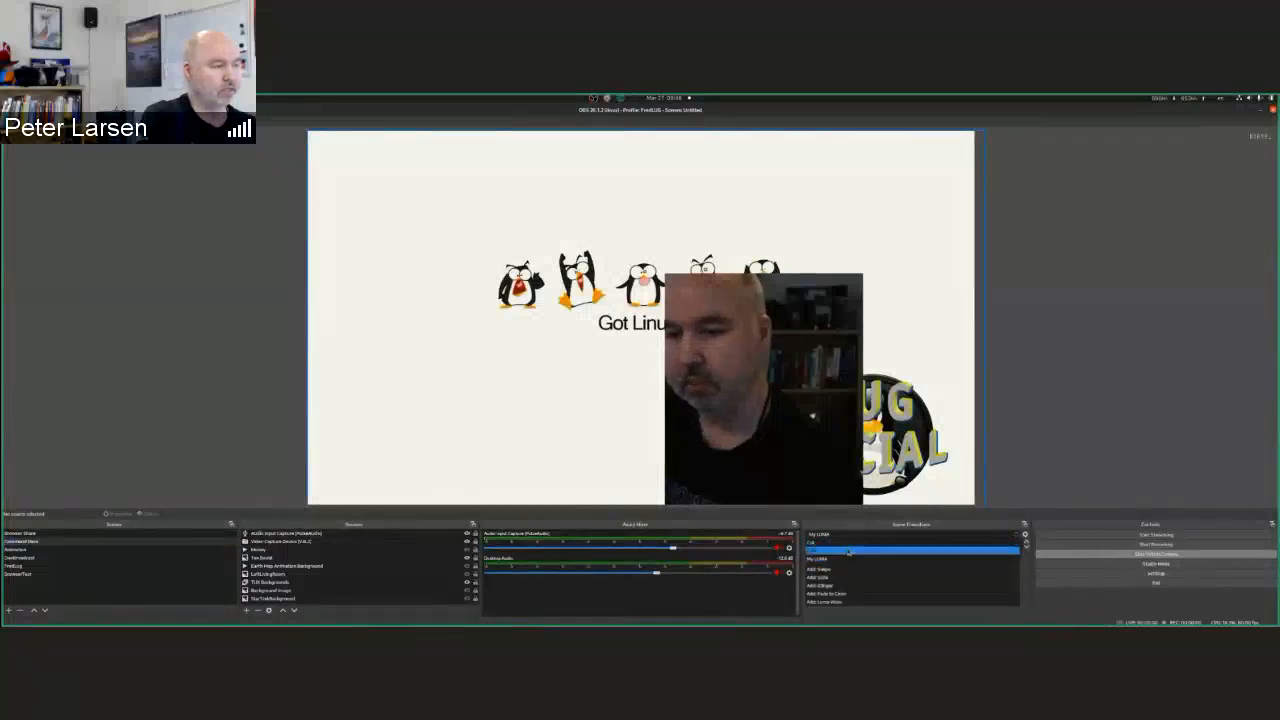
{"action": "left_click", "coordinate": [848, 538]}
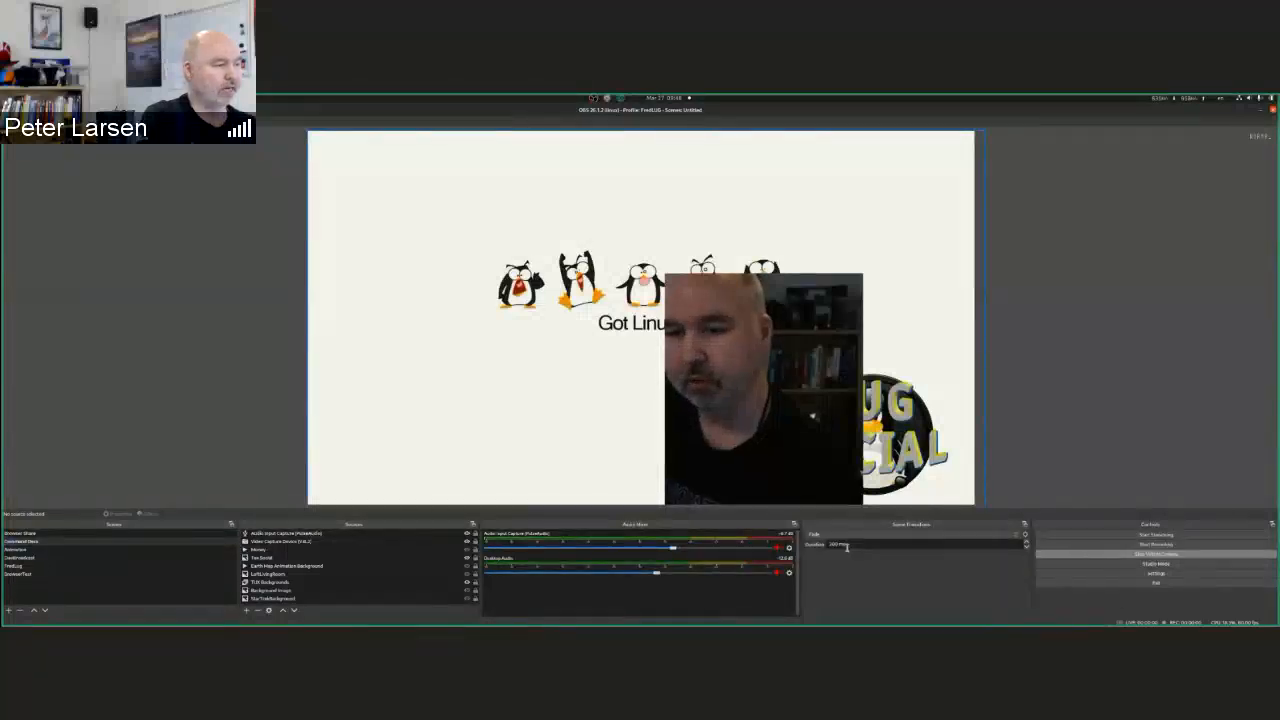
{"action": "left_click", "coordinate": [28, 534]}
{"action": "left_click", "coordinate": [25, 542]}
{"action": "left_click", "coordinate": [30, 550]}
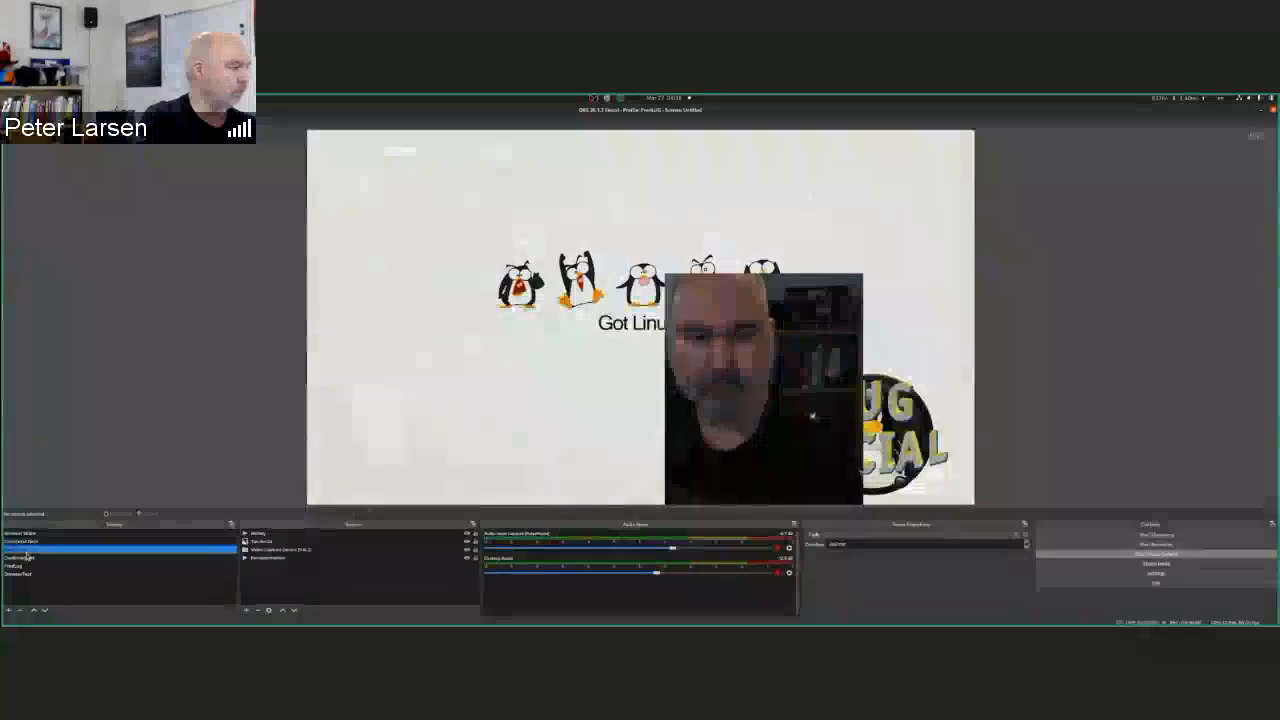
{"action": "left_click", "coordinate": [31, 543]}
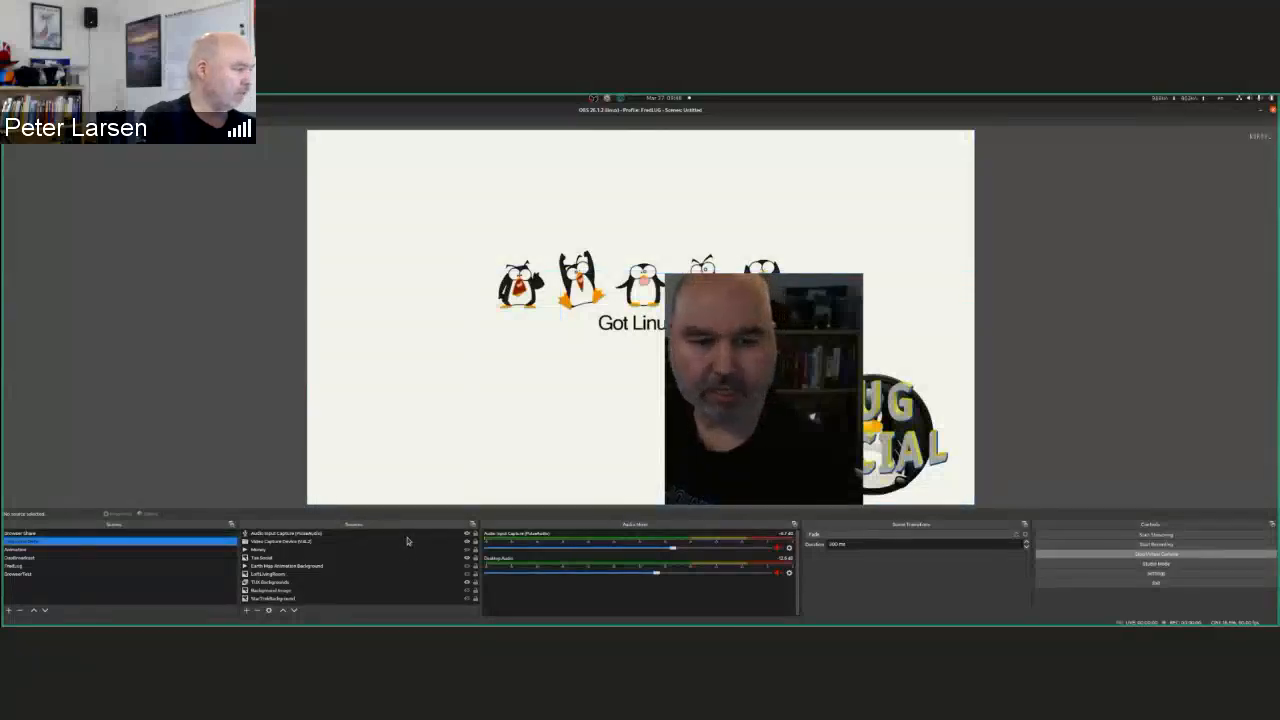
Swap TUX Backgrounds for StarTrekBackground, and move and resize the webcam image so the presenter sits in the backdrop's chair
{"action": "left_click", "coordinate": [467, 599]}
{"action": "left_click", "coordinate": [467, 583]}
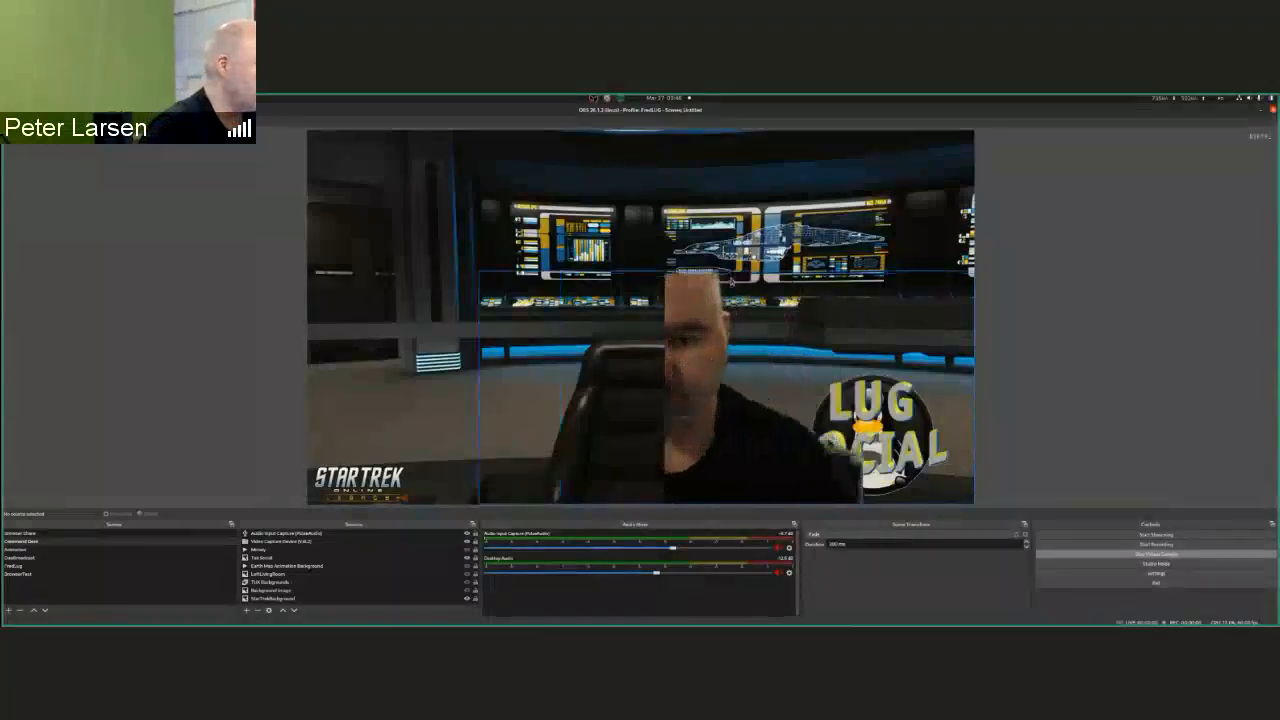
{"action": "left_click_drag", "start_coordinate": [755, 303], "coordinate": [633, 323]}
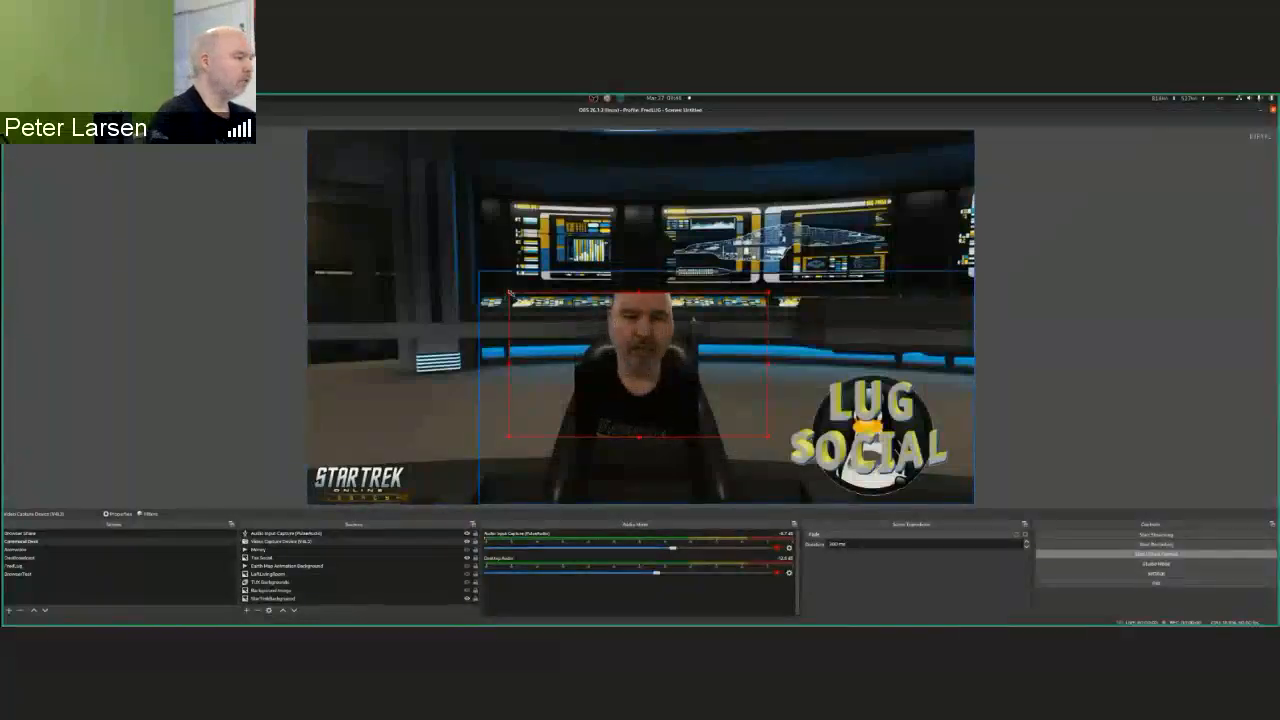
{"action": "left_click_drag", "start_coordinate": [511, 293], "coordinate": [429, 247]}
{"action": "left_click_drag", "start_coordinate": [642, 362], "coordinate": [685, 399]}
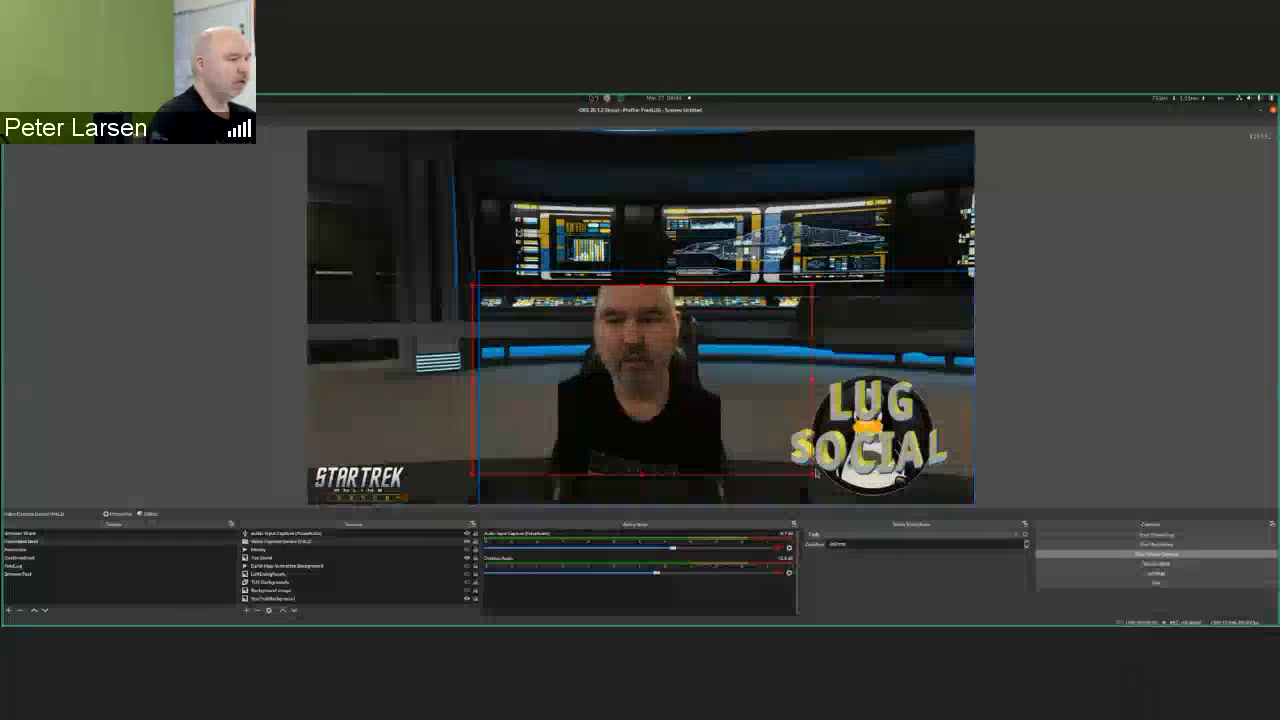
{"action": "left_click_drag", "start_coordinate": [811, 476], "coordinate": [654, 404]}
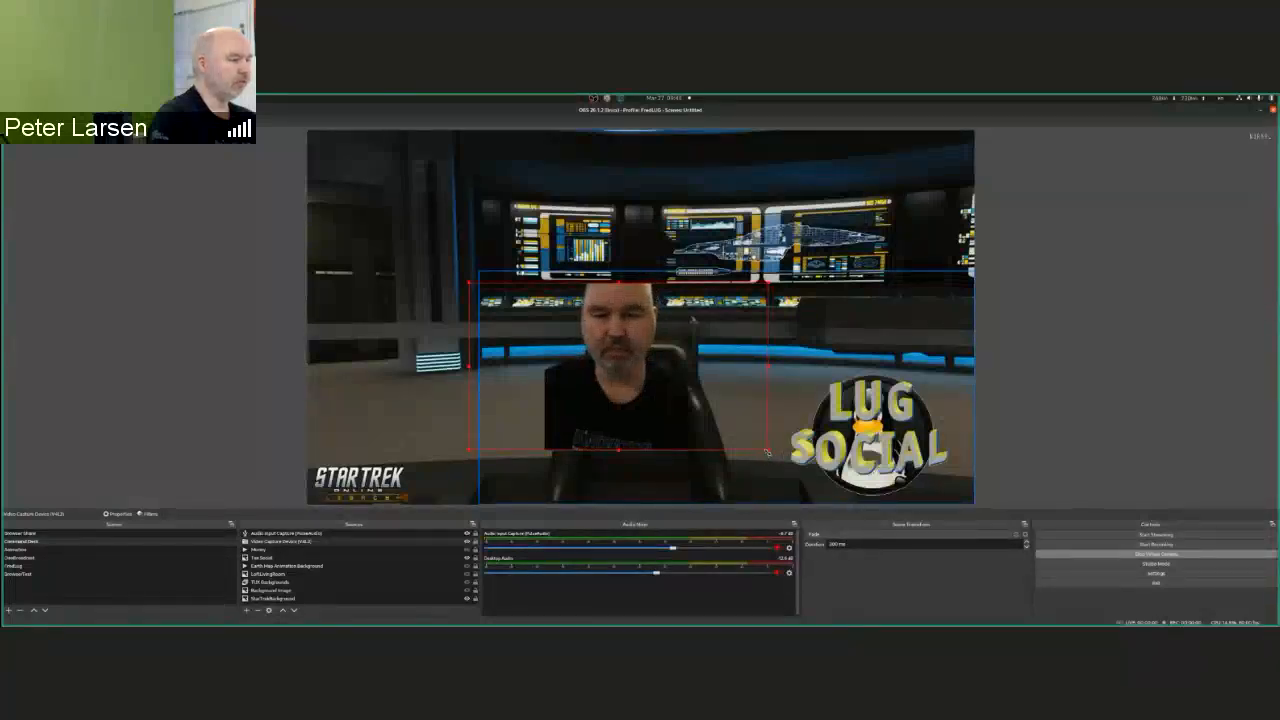
{"action": "mouse_move", "coordinate": [767, 452]}
{"action": "left_mouse_down"}
{"action": "mouse_move", "coordinate": [816, 508]}
{"action": "mouse_move", "coordinate": [783, 461]}
{"action": "left_mouse_up"}
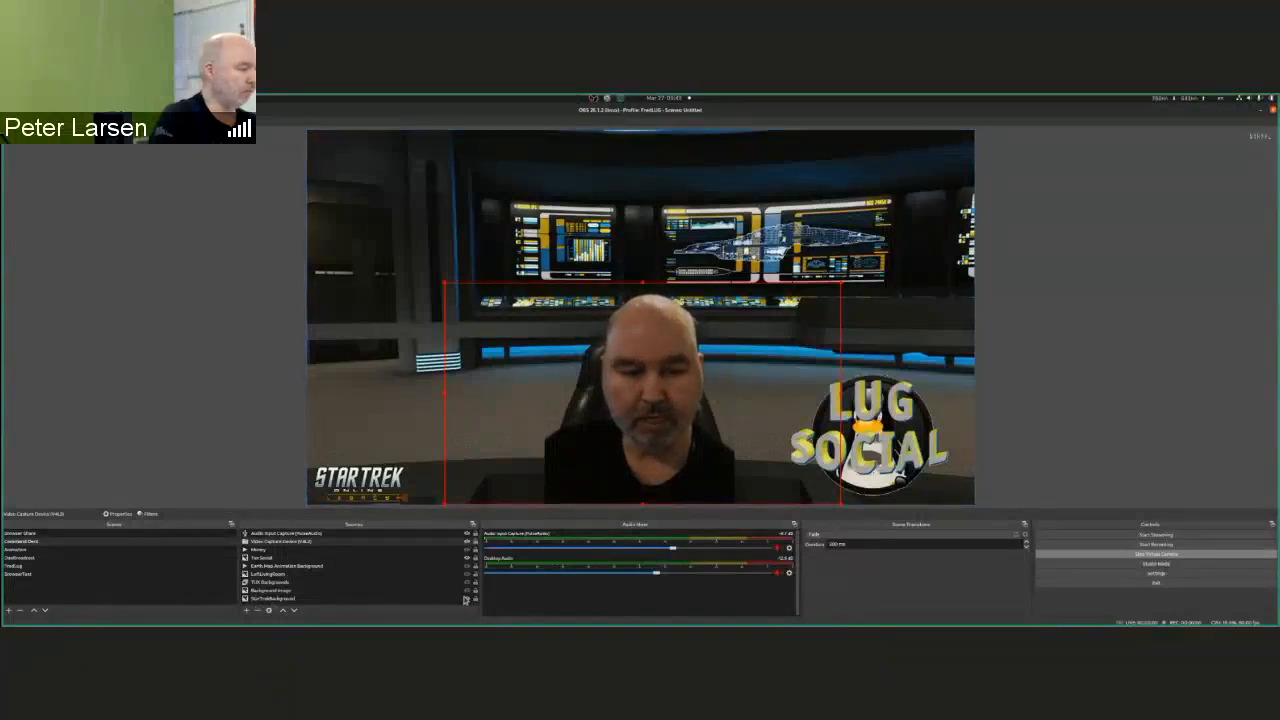
Replace the Star Trek backdrop with Background Image, and show TUX Backgrounds and the loft living room image over it
{"action": "left_click", "coordinate": [470, 591]}
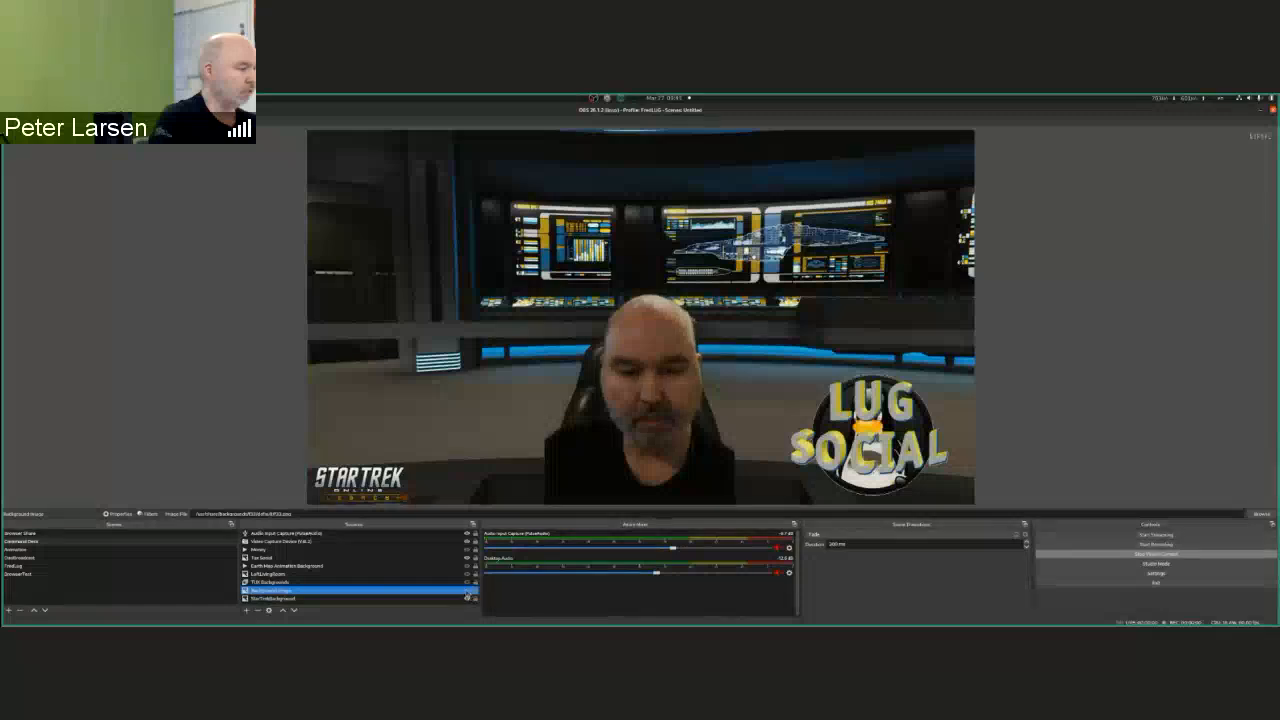
{"action": "left_click", "coordinate": [467, 591]}
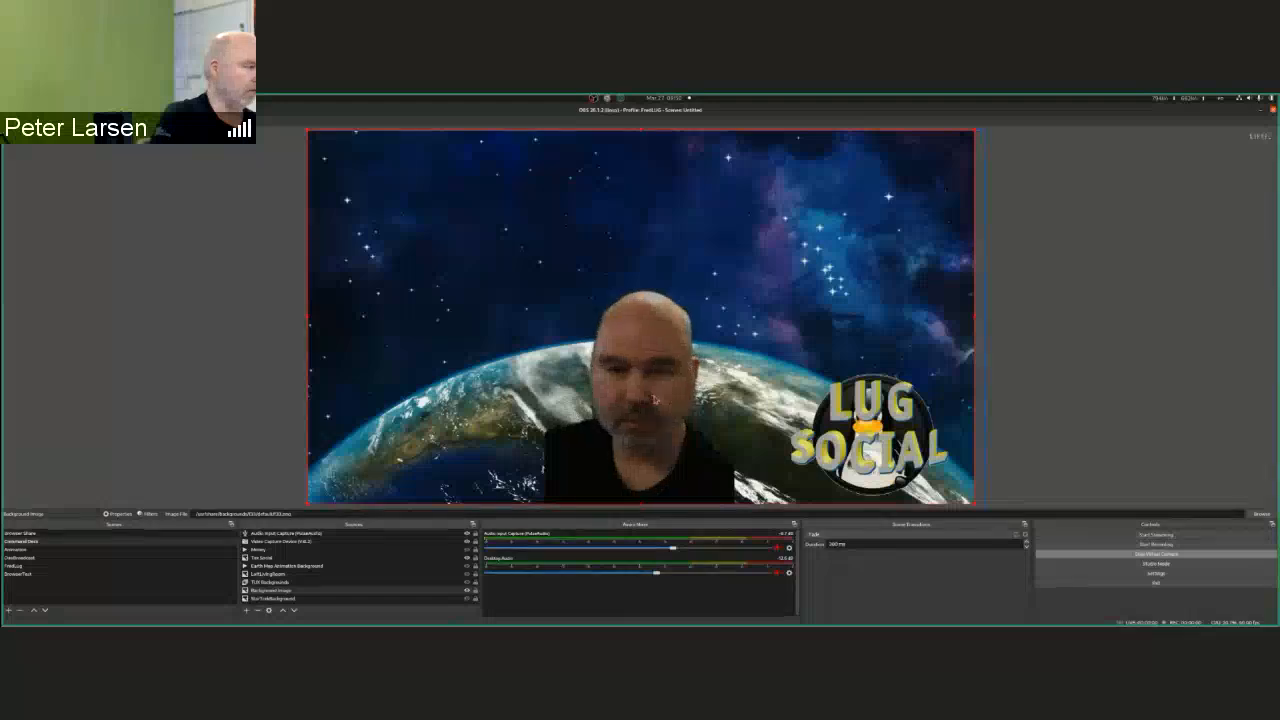
{"action": "left_click", "coordinate": [307, 583]}
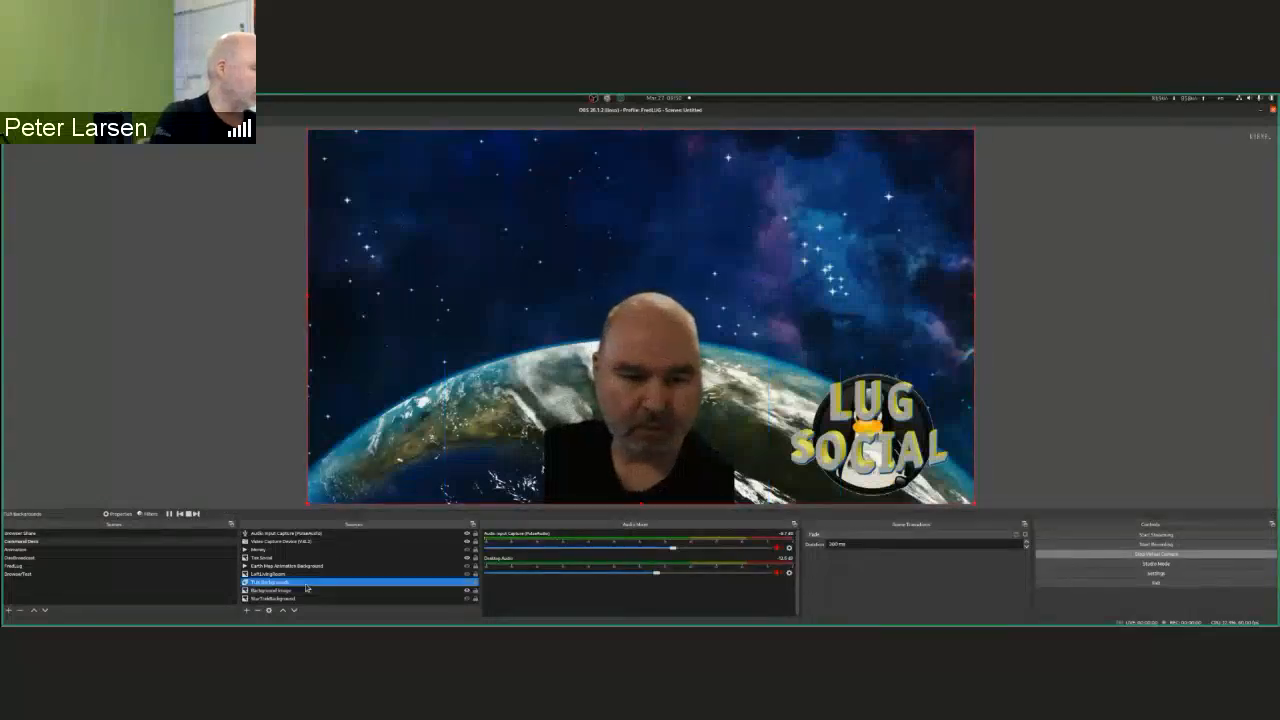
{"action": "left_click", "coordinate": [466, 589]}
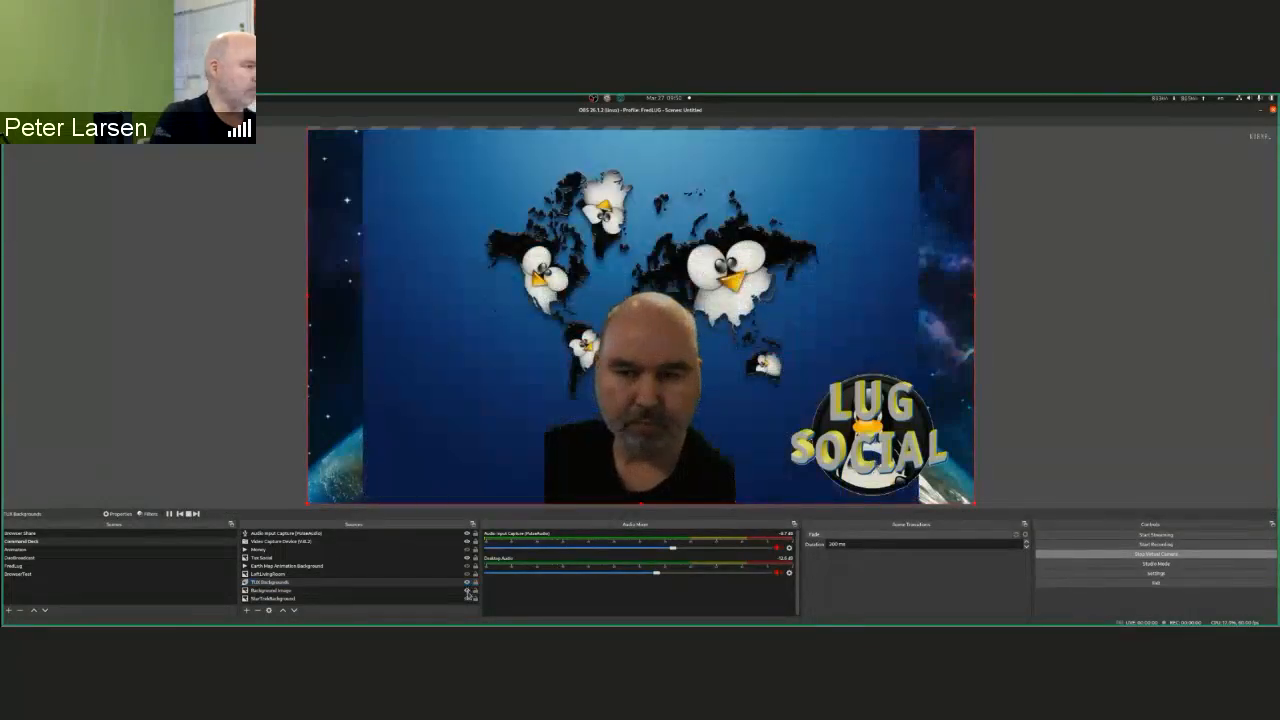
{"action": "left_click", "coordinate": [381, 576]}
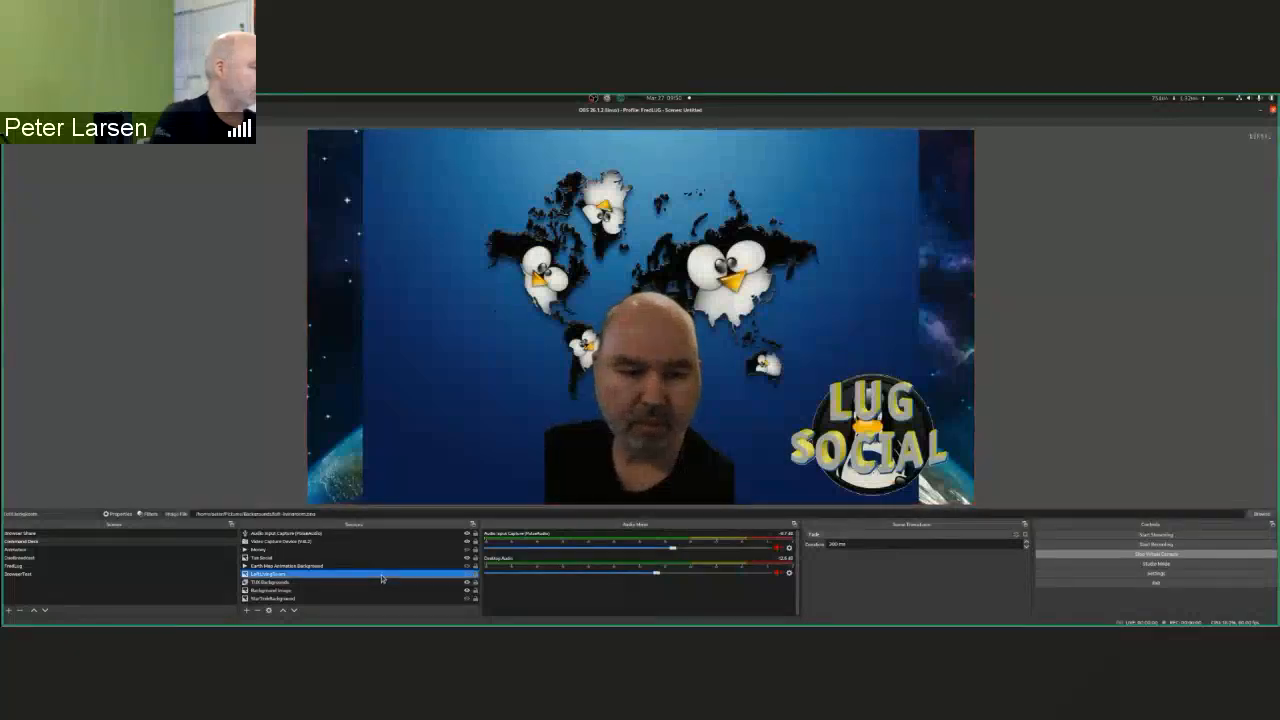
{"action": "left_click", "coordinate": [466, 577]}
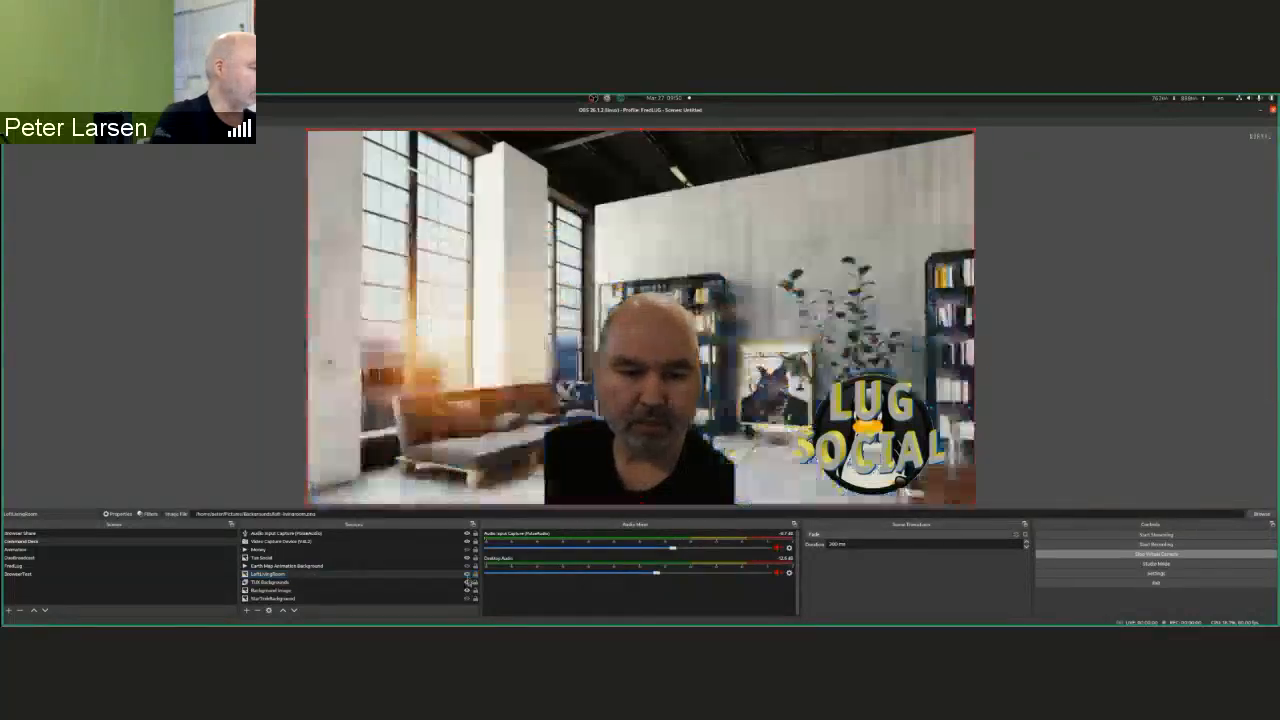
{"action": "left_click", "coordinate": [462, 591]}
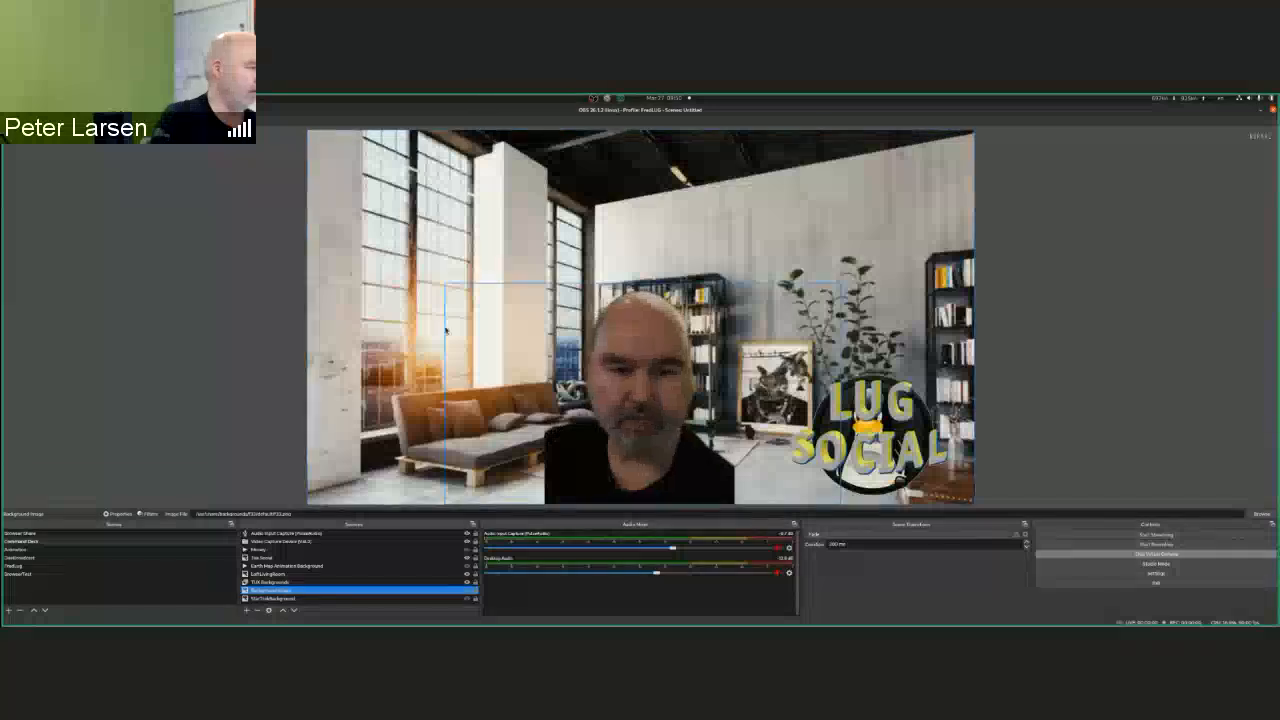
Review the webcam source's video format options and camera controls, and reduce its absolute zoom for a wider shot
{"action": "left_click", "coordinate": [313, 542]}
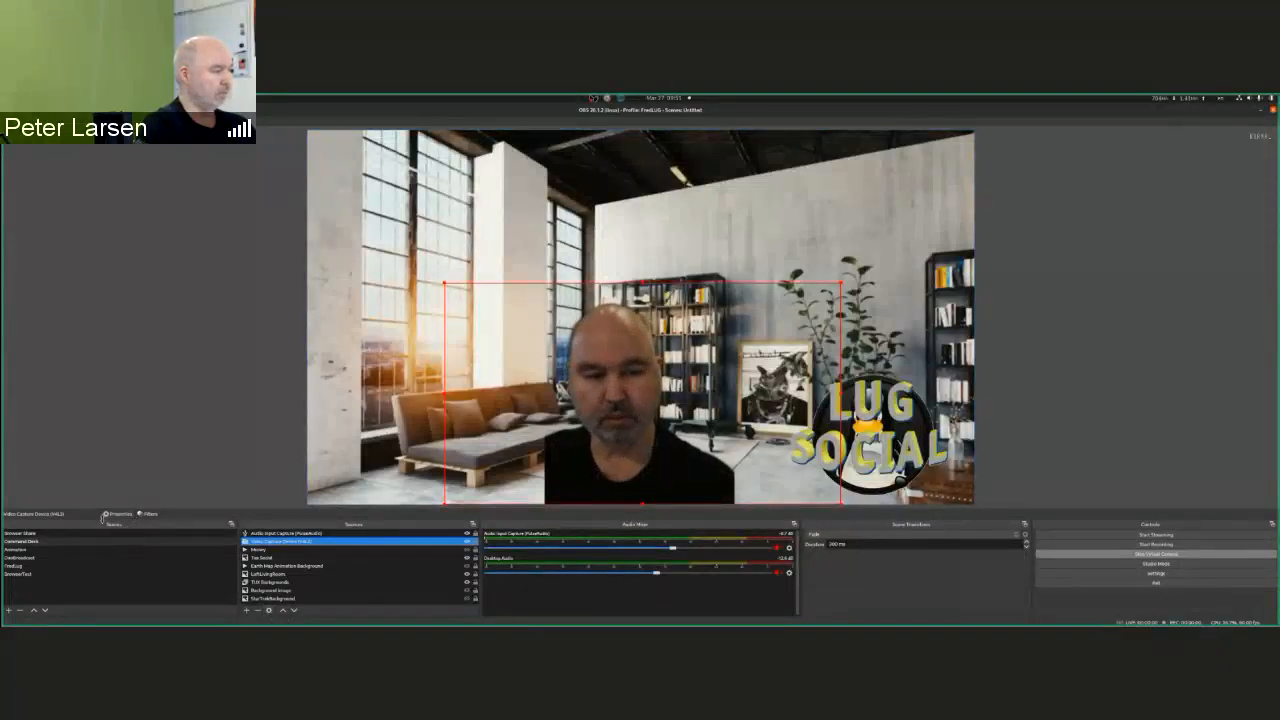
{"action": "left_click", "coordinate": [268, 610]}
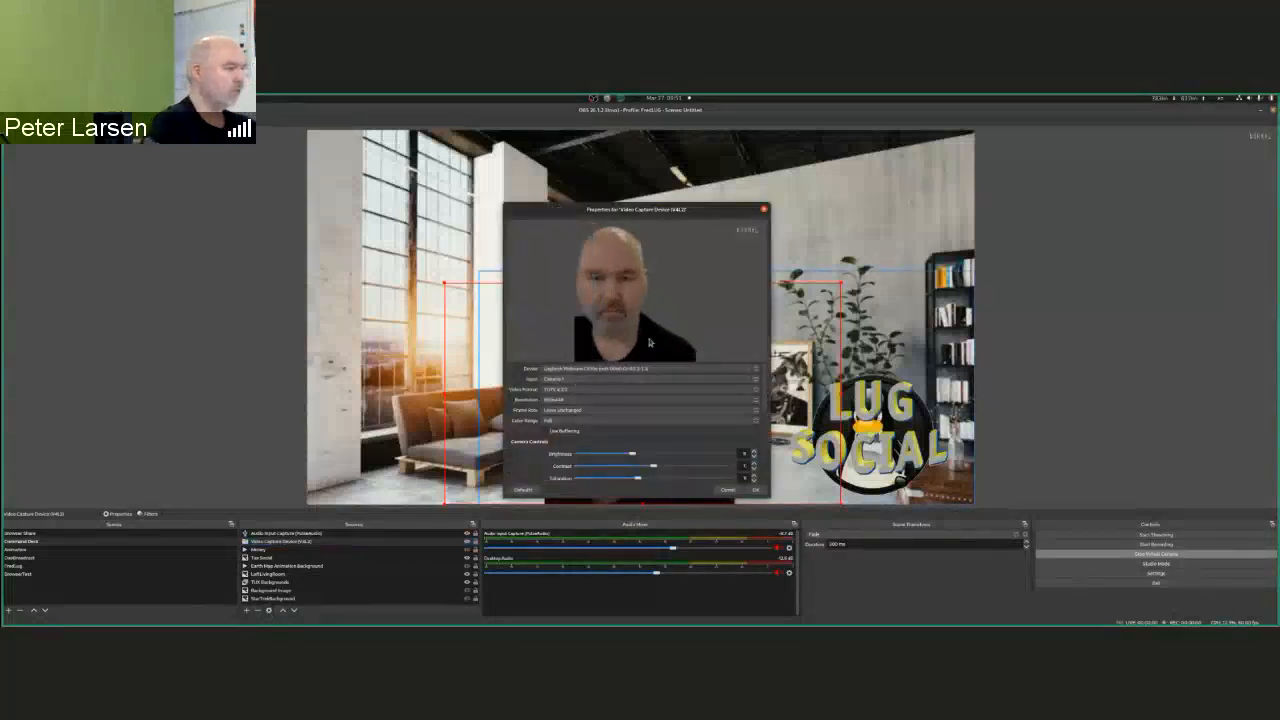
{"action": "left_click", "coordinate": [611, 391]}
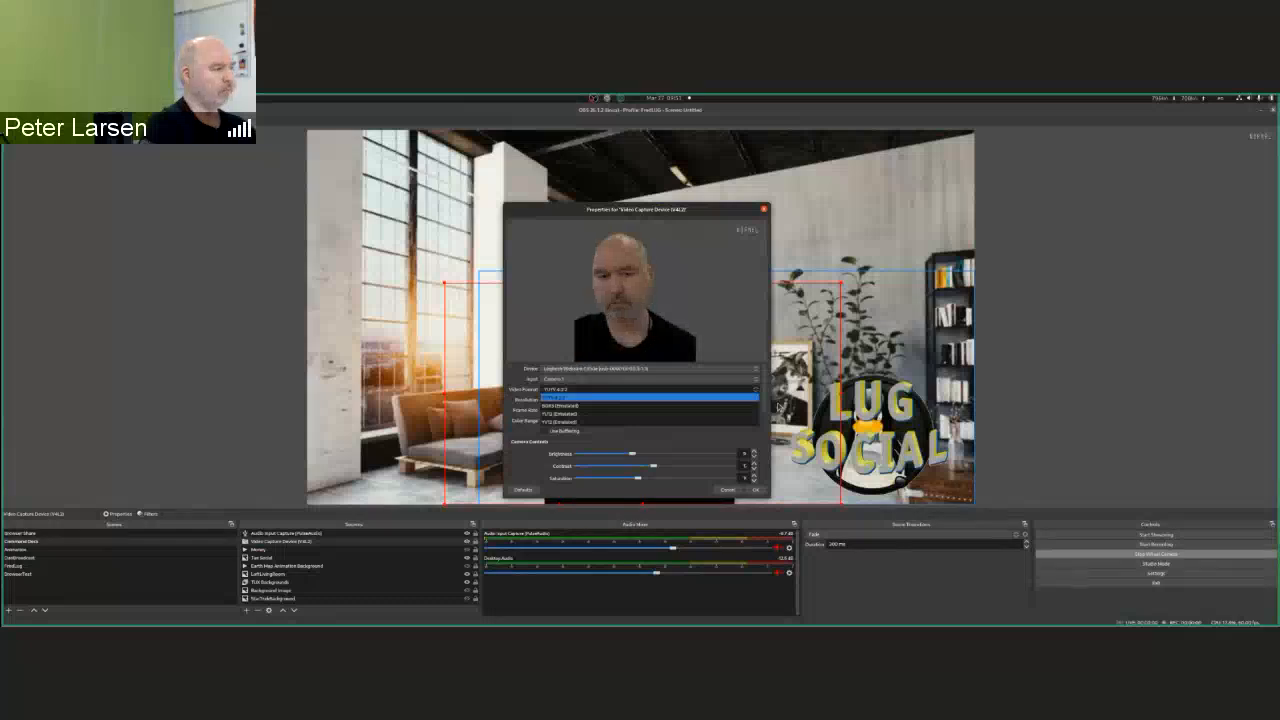
{"action": "left_click", "coordinate": [779, 407]}
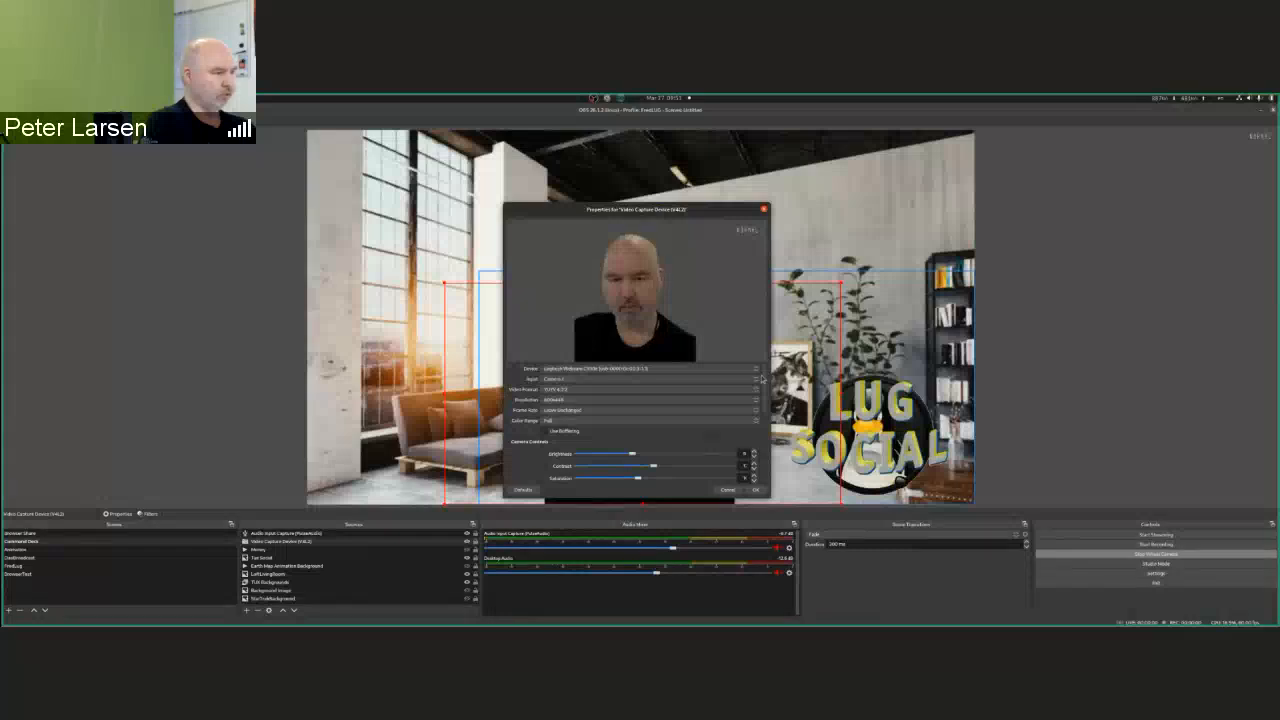
{"action": "scroll", "coordinate": [764, 372], "scroll_direction": "down", "scroll_amount": 10}
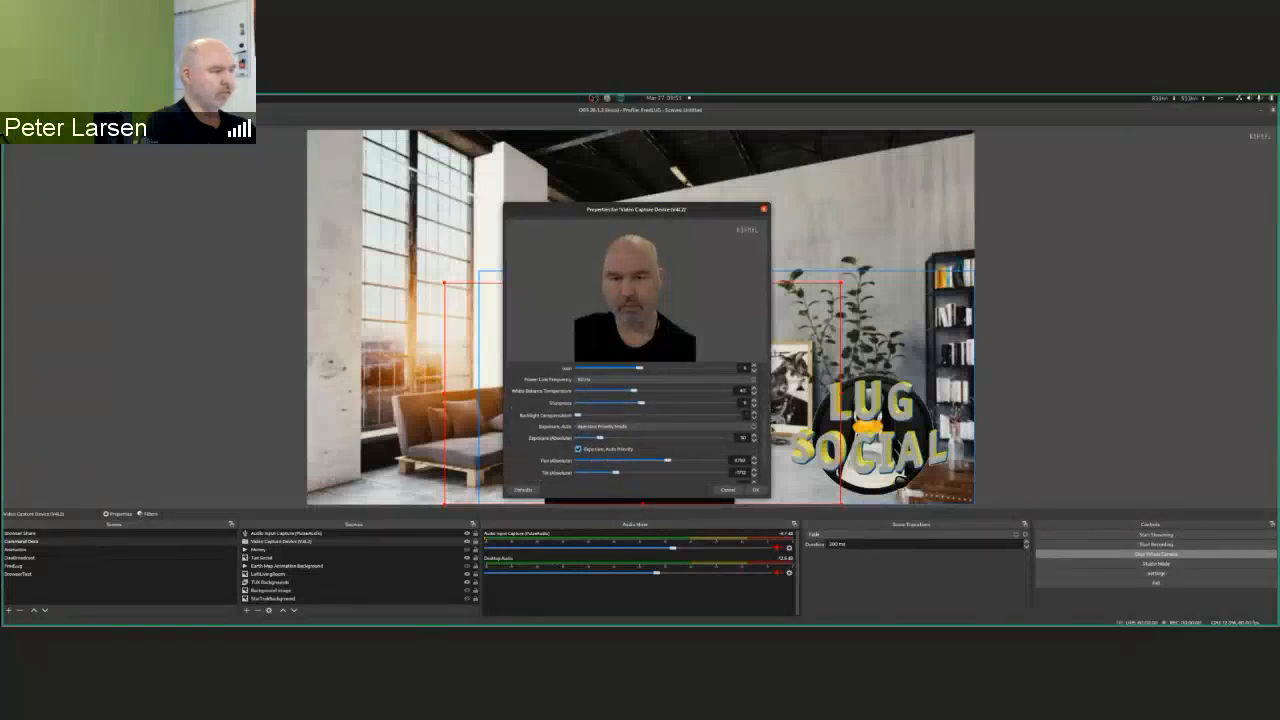
{"action": "scroll", "coordinate": [640, 420], "scroll_direction": "down", "scroll_amount": 3}
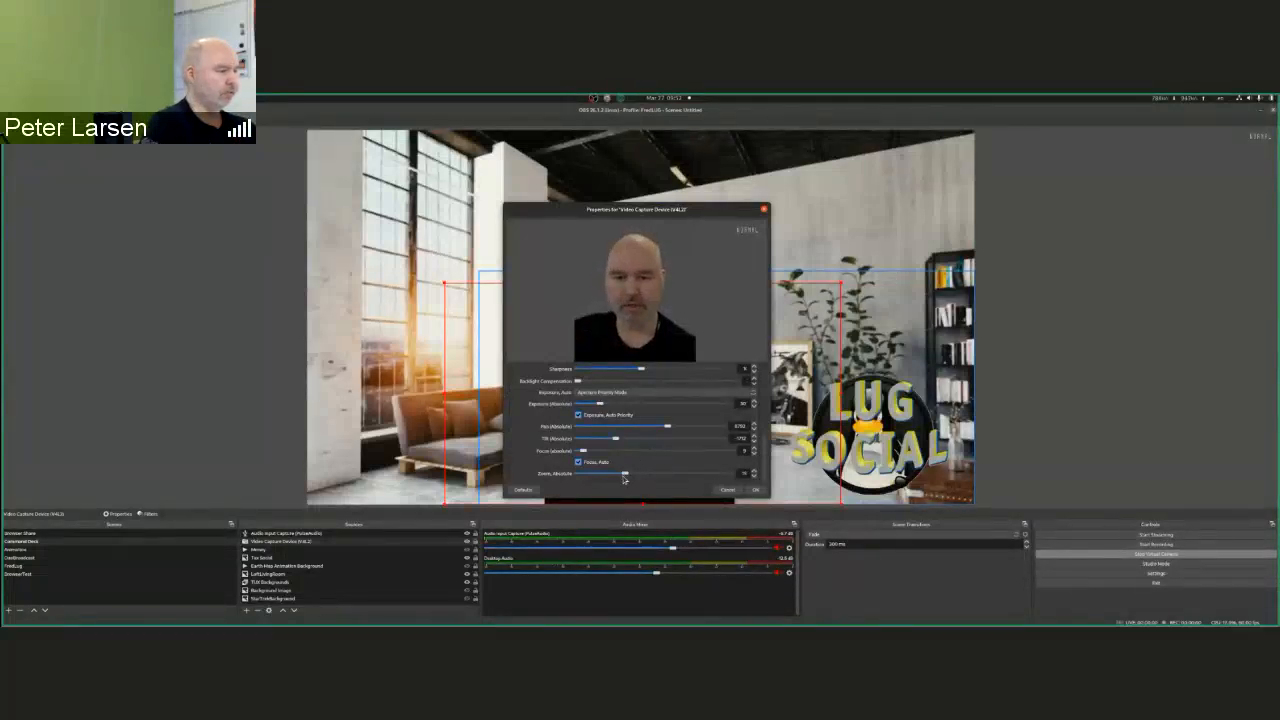
{"action": "left_click_drag", "start_coordinate": [624, 477], "coordinate": [602, 475]}
{"action": "left_click", "coordinate": [758, 490]}
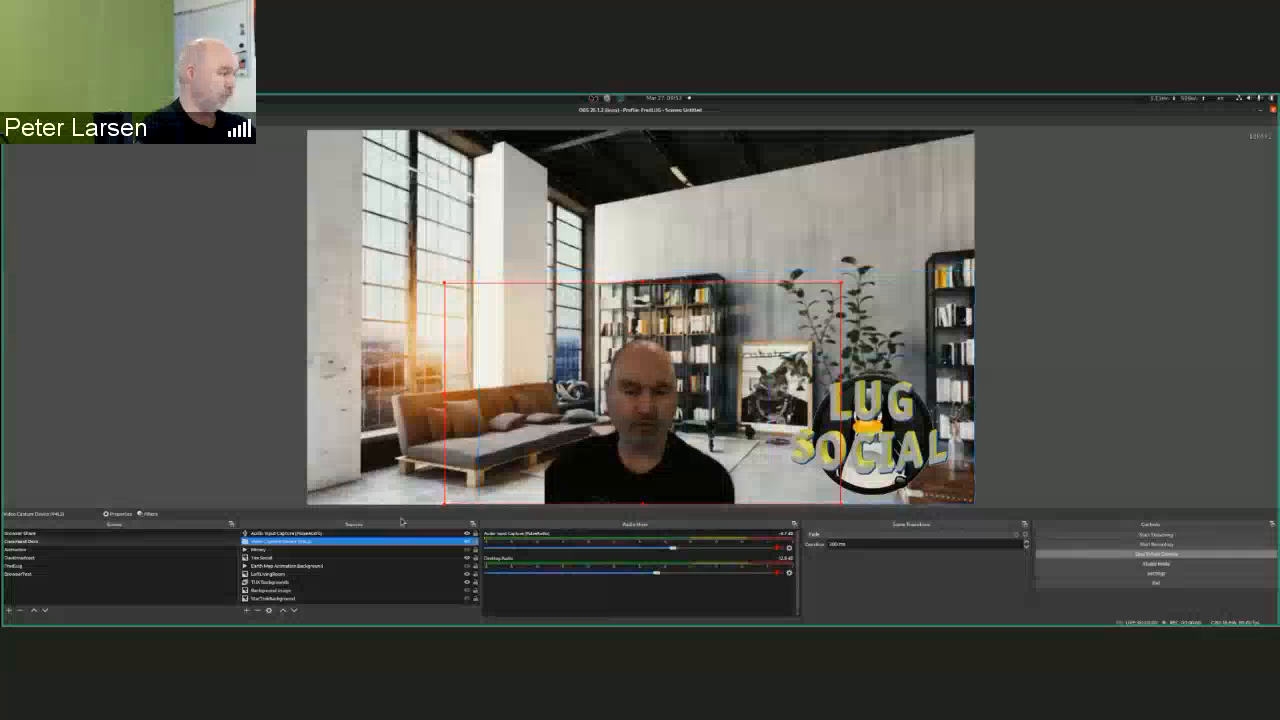
Reopen the webcam source's properties and lower the absolute zoom further, keeping it slightly above the minimum
{"action": "left_click", "coordinate": [269, 611]}
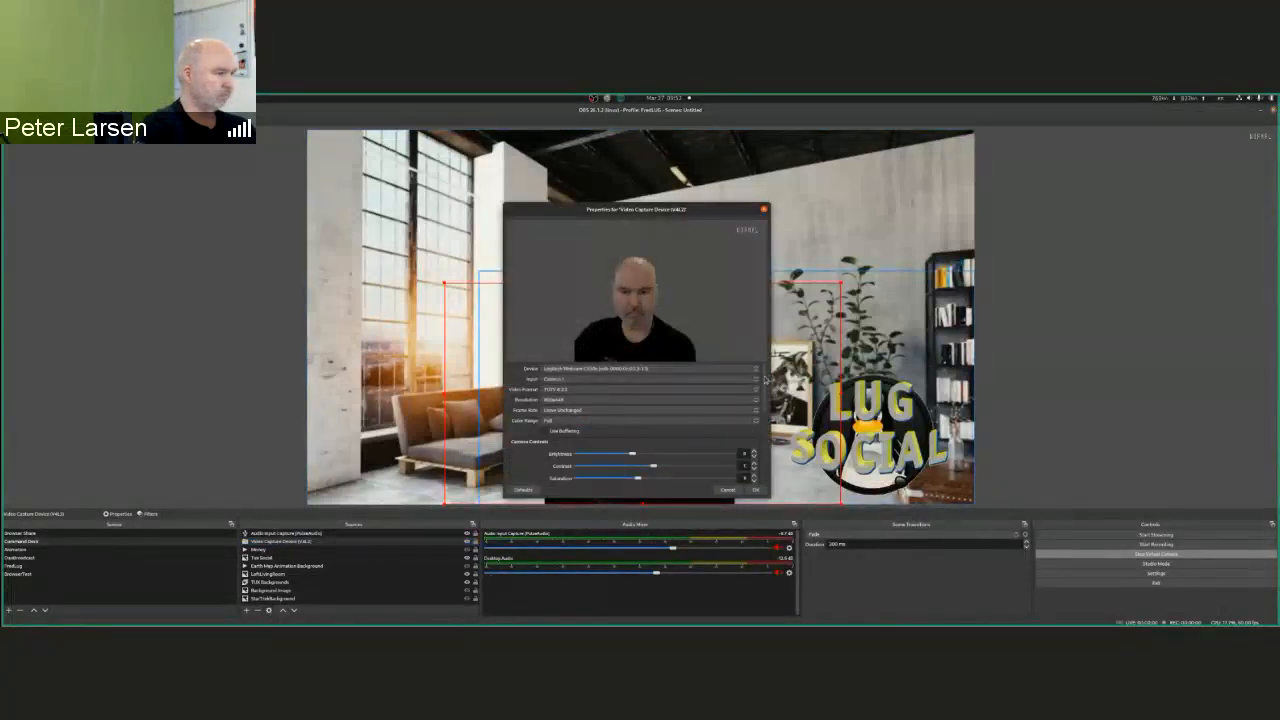
{"action": "left_click_drag", "start_coordinate": [765, 380], "coordinate": [768, 460]}
{"action": "left_click_drag", "start_coordinate": [600, 477], "coordinate": [571, 483]}
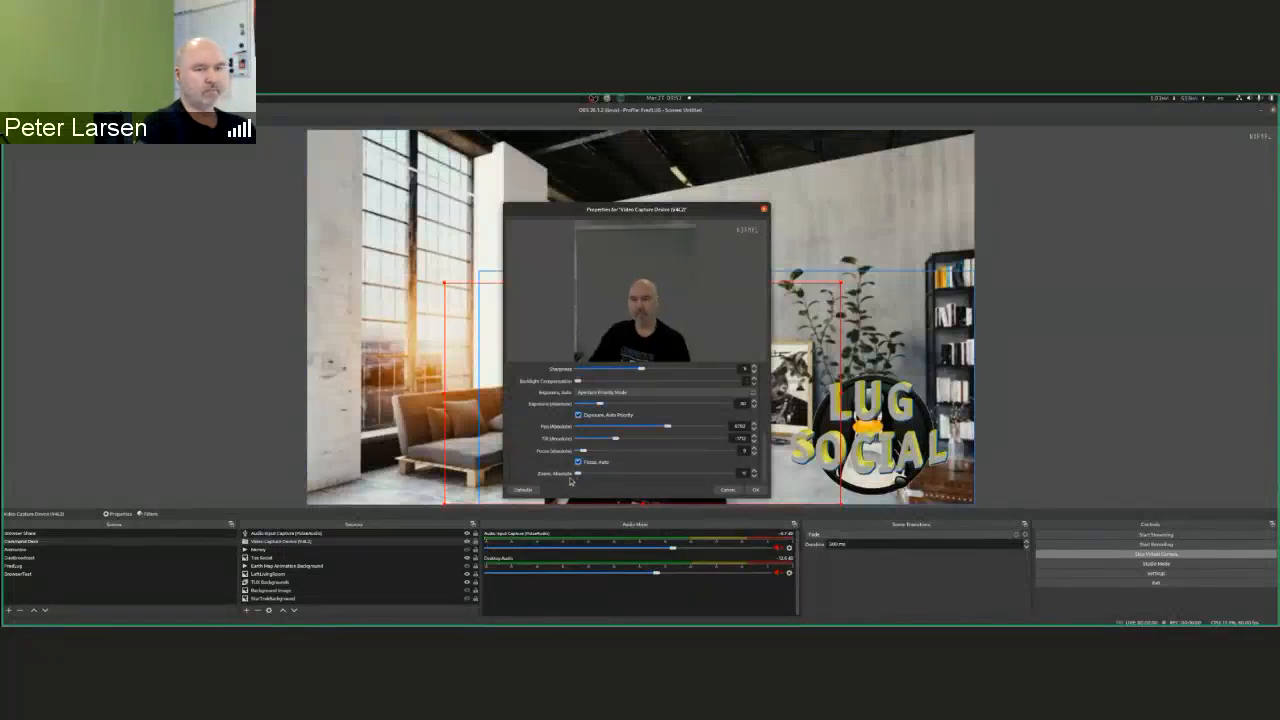
{"action": "left_click_drag", "start_coordinate": [573, 477], "coordinate": [589, 479]}
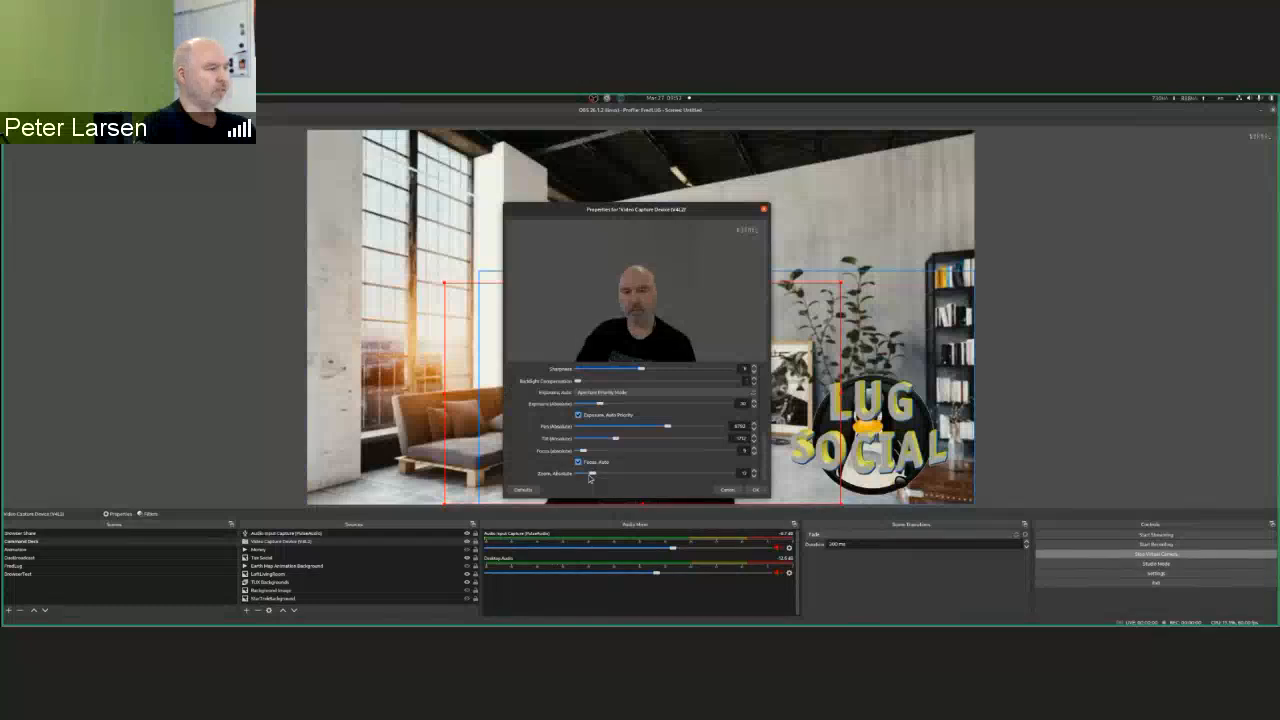
{"action": "left_click", "coordinate": [755, 489]}
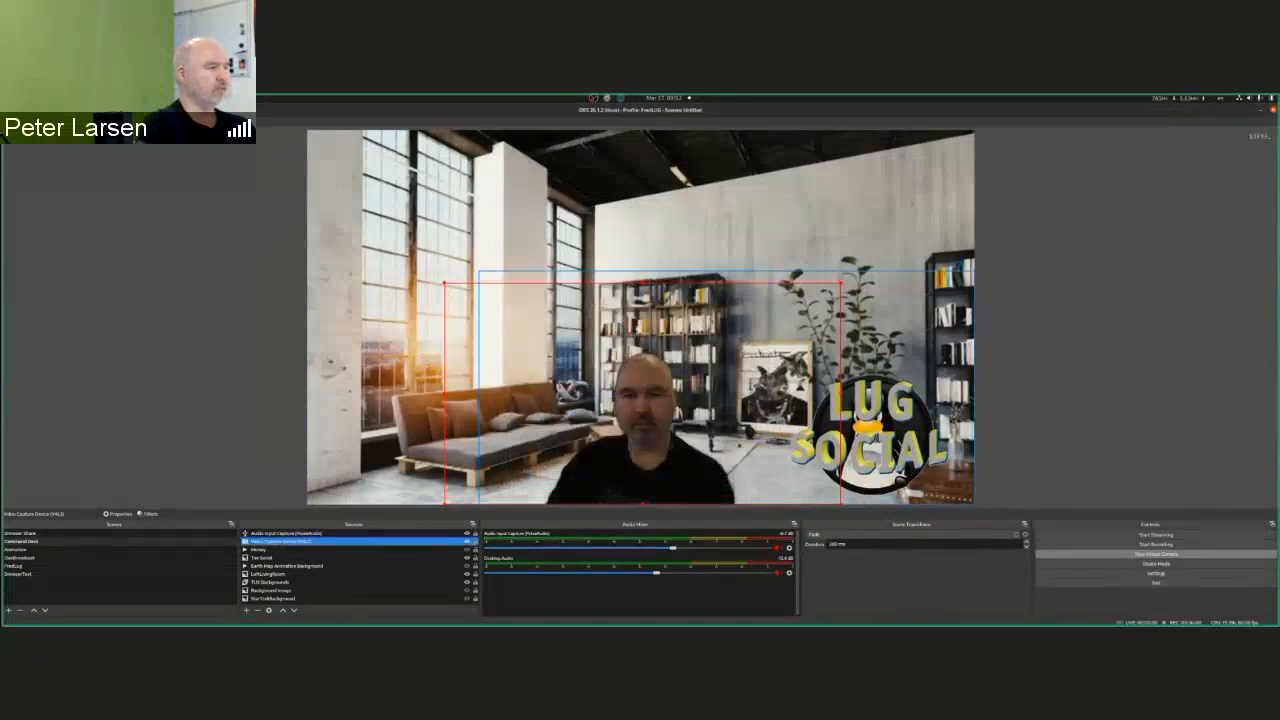
Raise the webcam image in the preview, enlarge it, and shift and shrink it so the presenter sits above the sofa and trunk
{"action": "left_click_drag", "start_coordinate": [736, 473], "coordinate": [722, 357]}
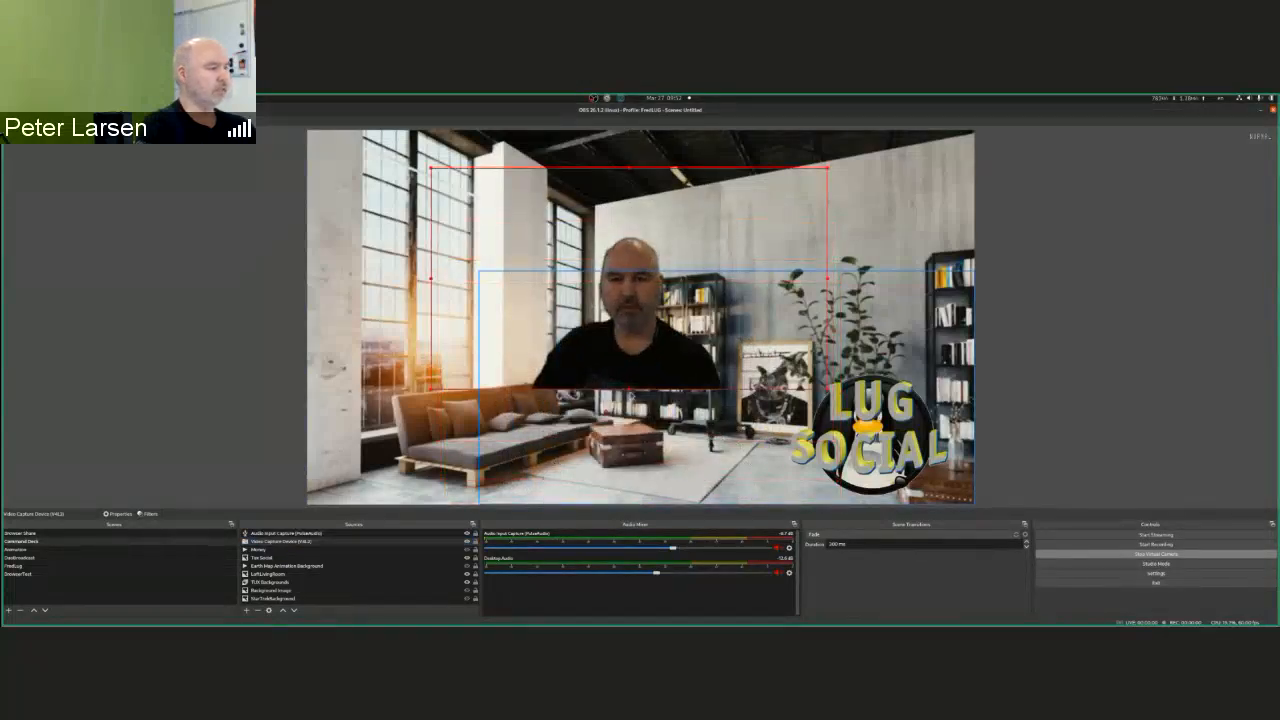
{"action": "left_click_drag", "start_coordinate": [629, 388], "coordinate": [643, 482]}
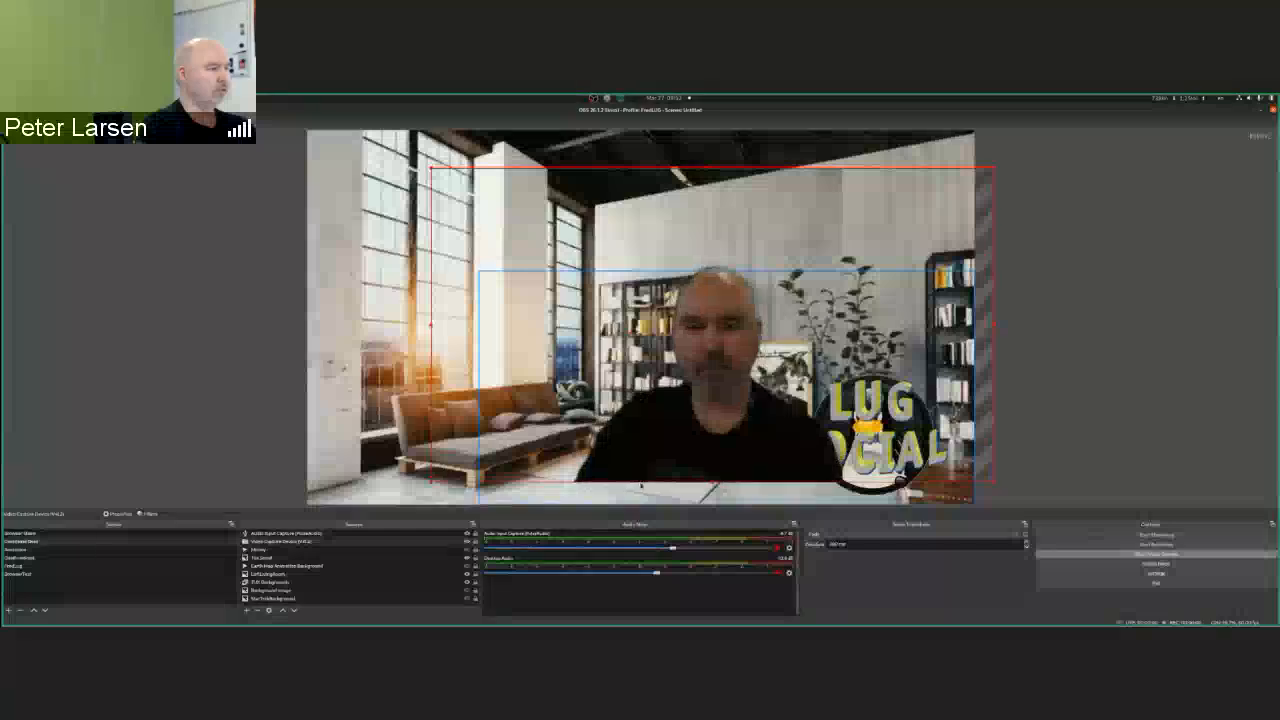
{"action": "left_click_drag", "start_coordinate": [670, 418], "coordinate": [619, 419]}
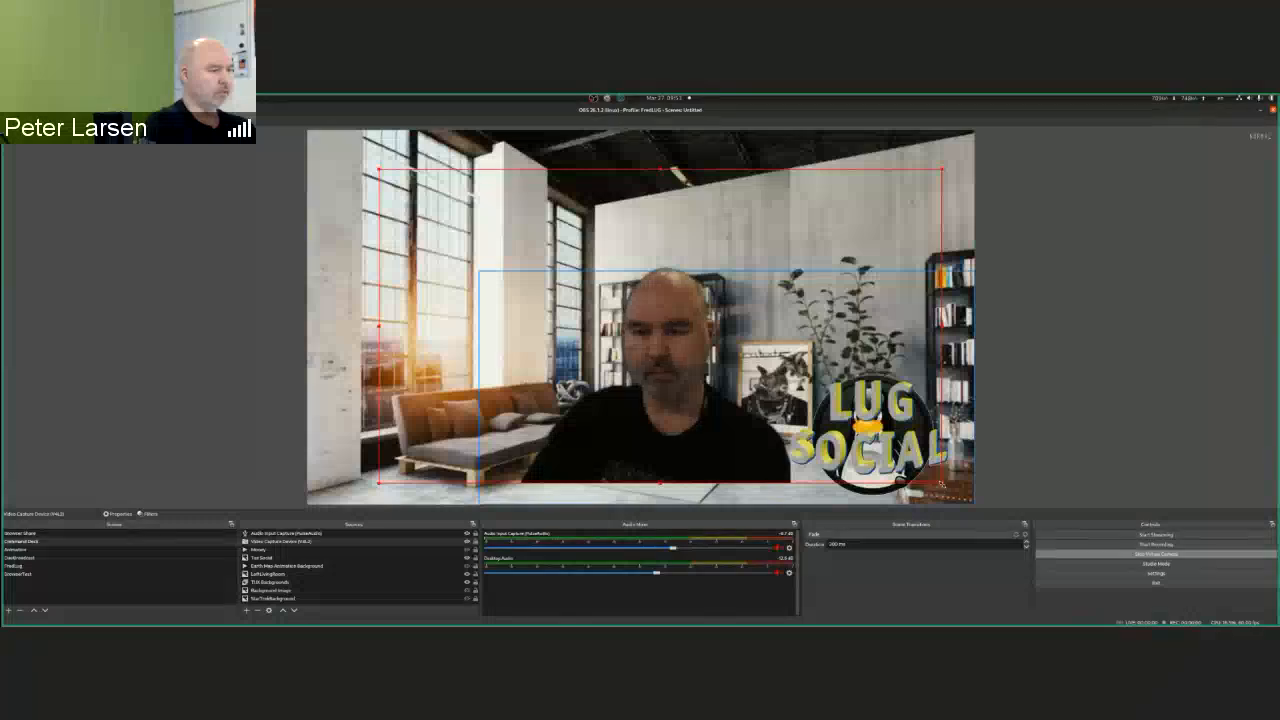
{"action": "left_click_drag", "start_coordinate": [940, 484], "coordinate": [783, 395]}
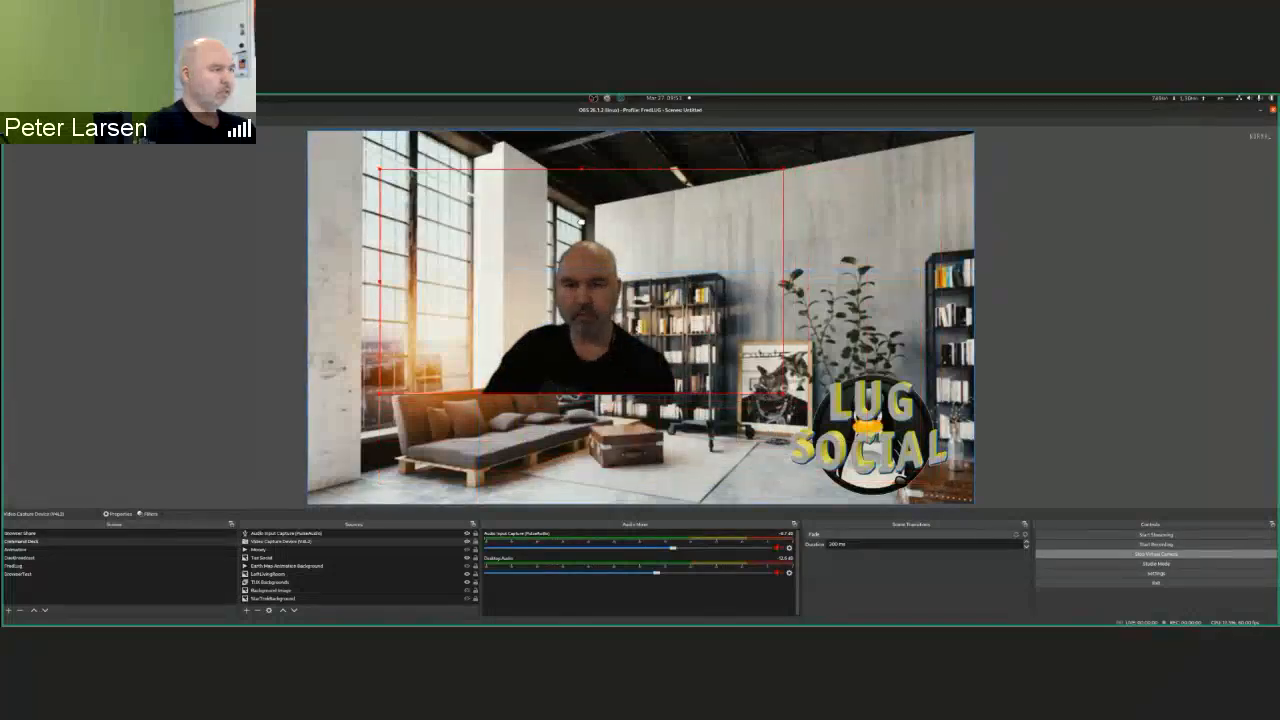
Move the webcam image down so the presenter sits beside the sofa near the scene's lower edge, and open the webcam source's filters
{"action": "left_click_drag", "start_coordinate": [572, 215], "coordinate": [646, 313]}
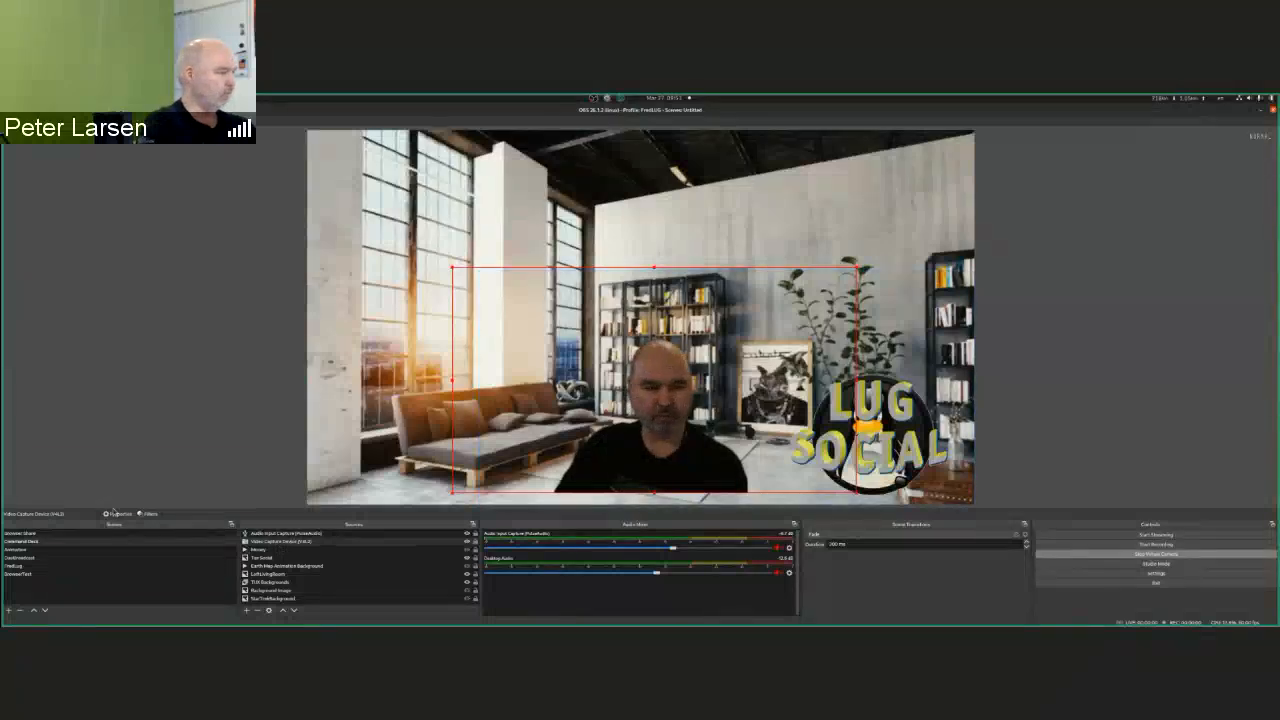
{"action": "left_click", "coordinate": [148, 513]}
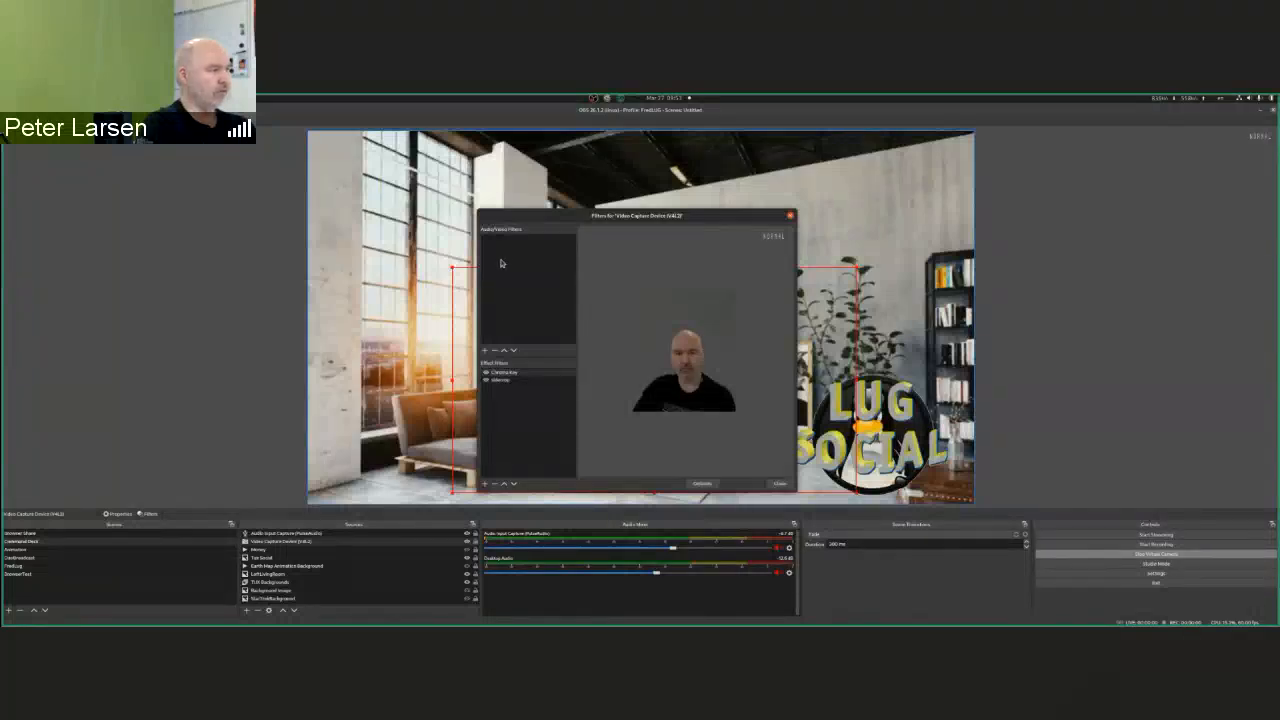
Add a Noise Suppression audio filter with its default name to the webcam source, and remove it again
{"action": "left_click", "coordinate": [485, 351]}
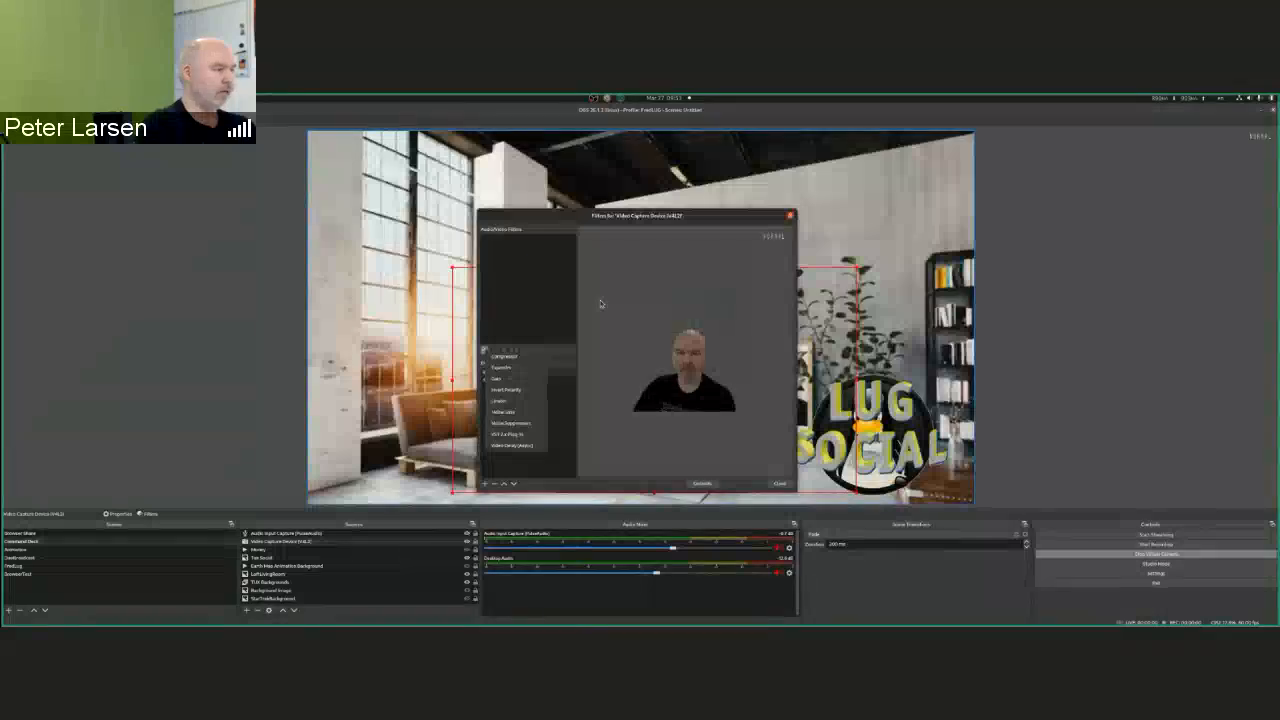
{"action": "left_click", "coordinate": [510, 424]}
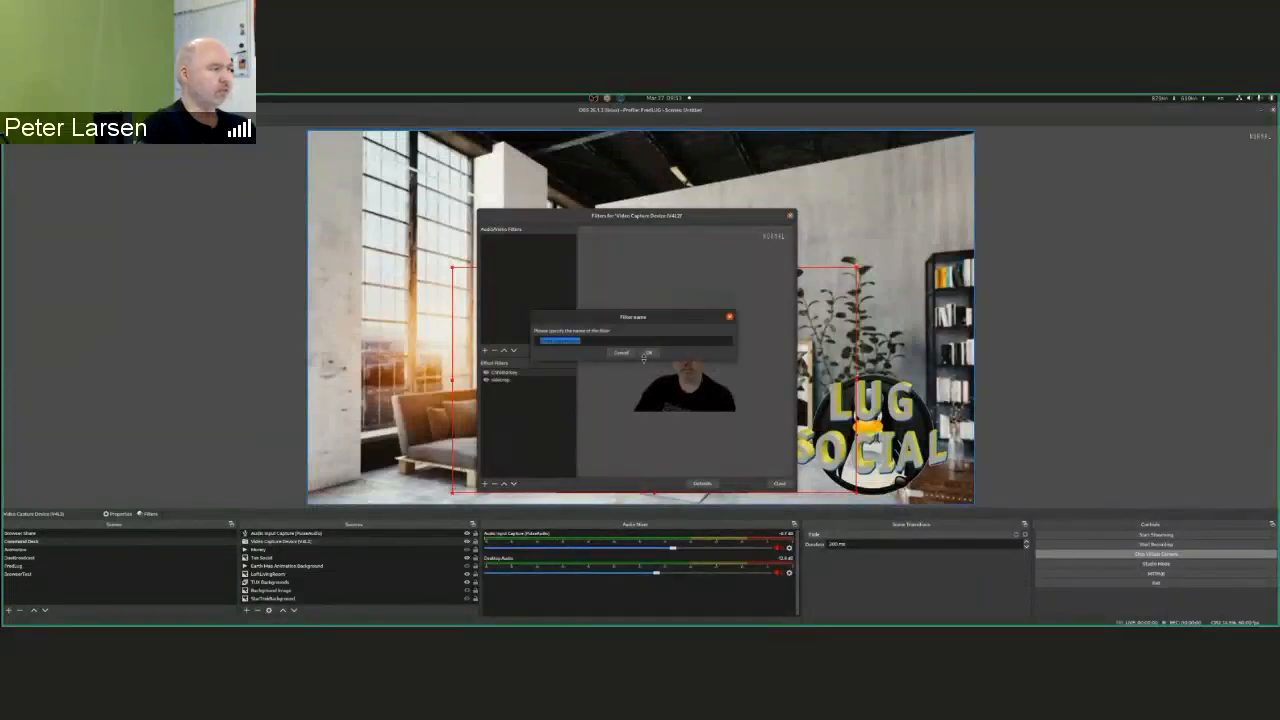
{"action": "left_click", "coordinate": [647, 354]}
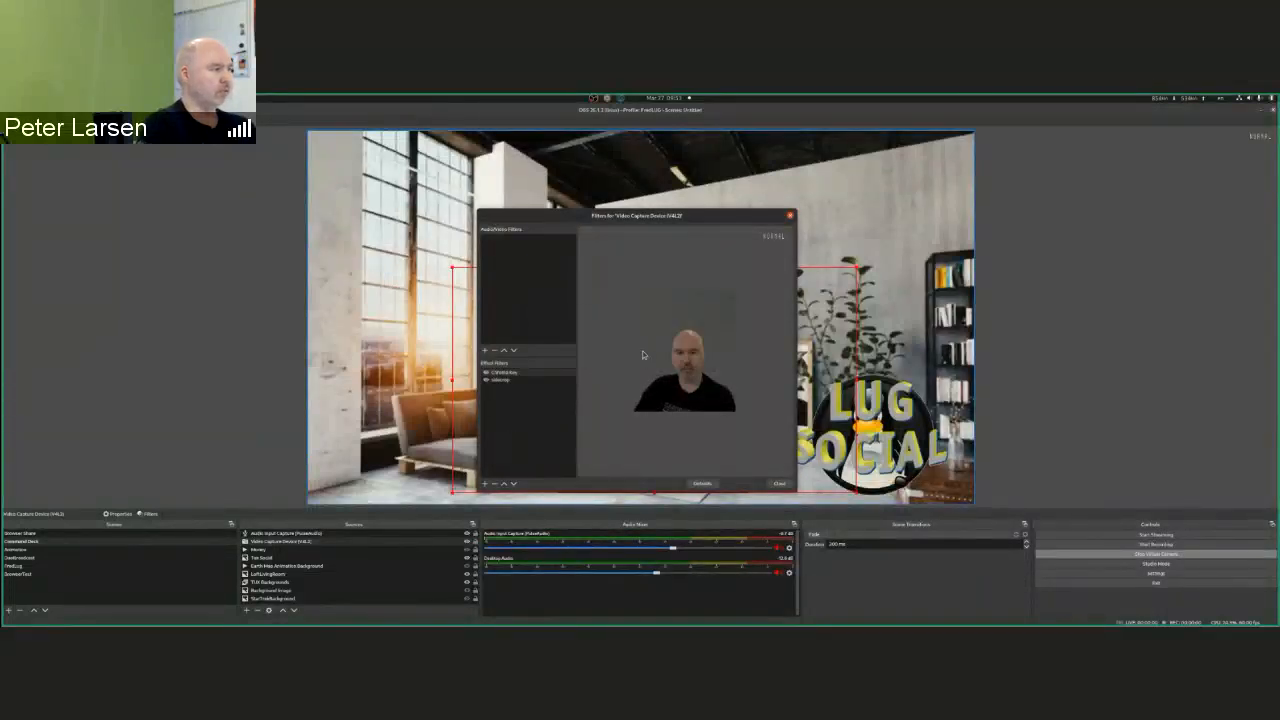
{"action": "left_click", "coordinate": [492, 355]}
{"action": "left_click", "coordinate": [528, 430]}
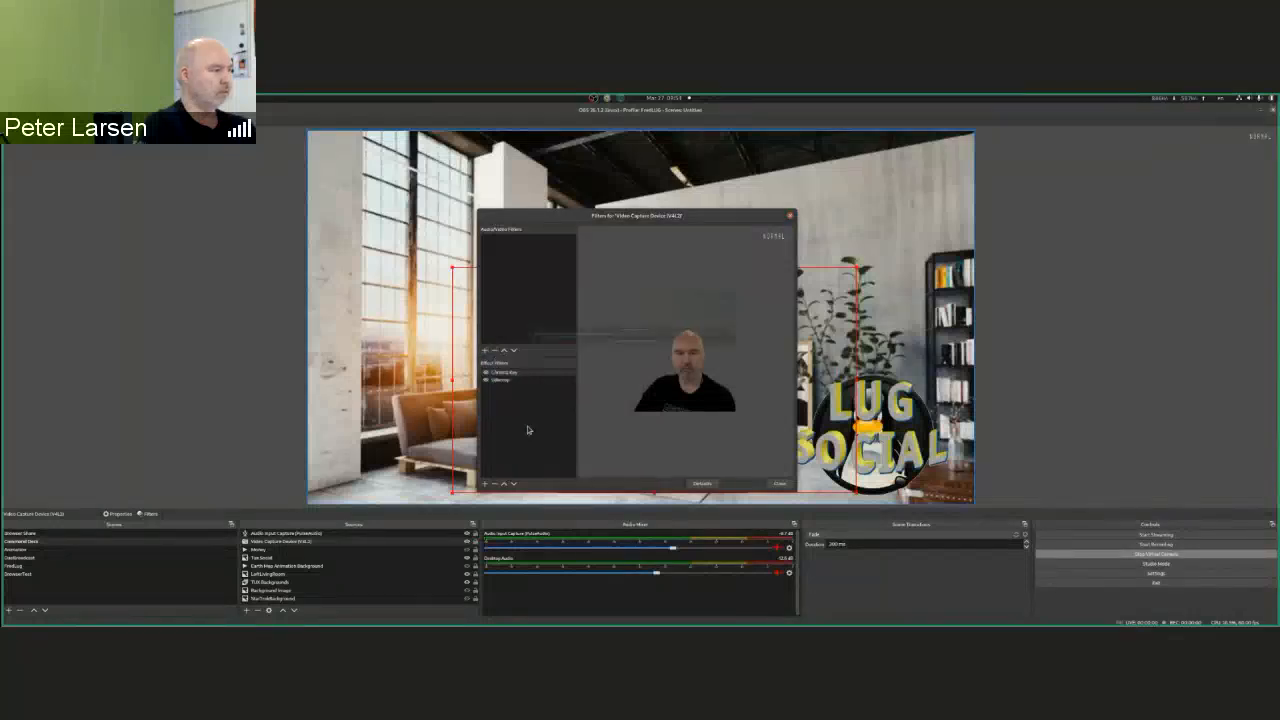
{"action": "left_click", "coordinate": [643, 354]}
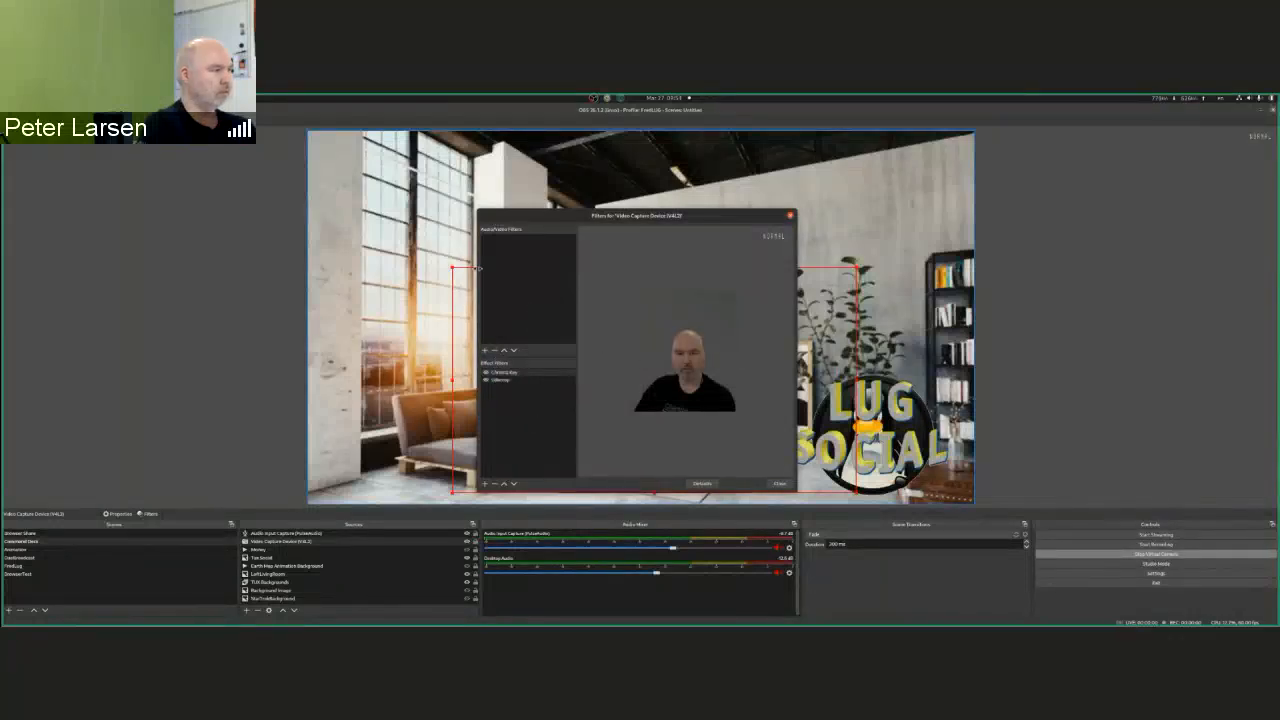
Review the Chroma Key filter's settings and the types of effect filter that can be added to the webcam source
{"action": "left_click", "coordinate": [501, 373]}
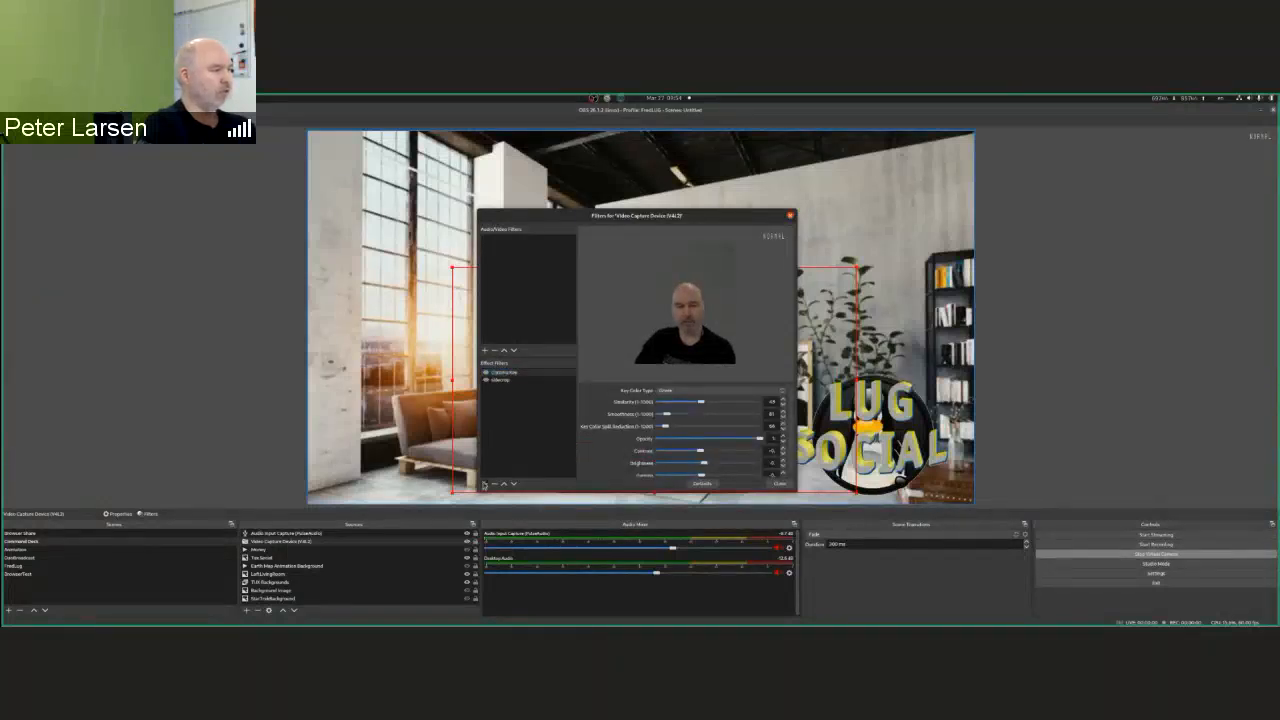
{"action": "left_click", "coordinate": [484, 484]}
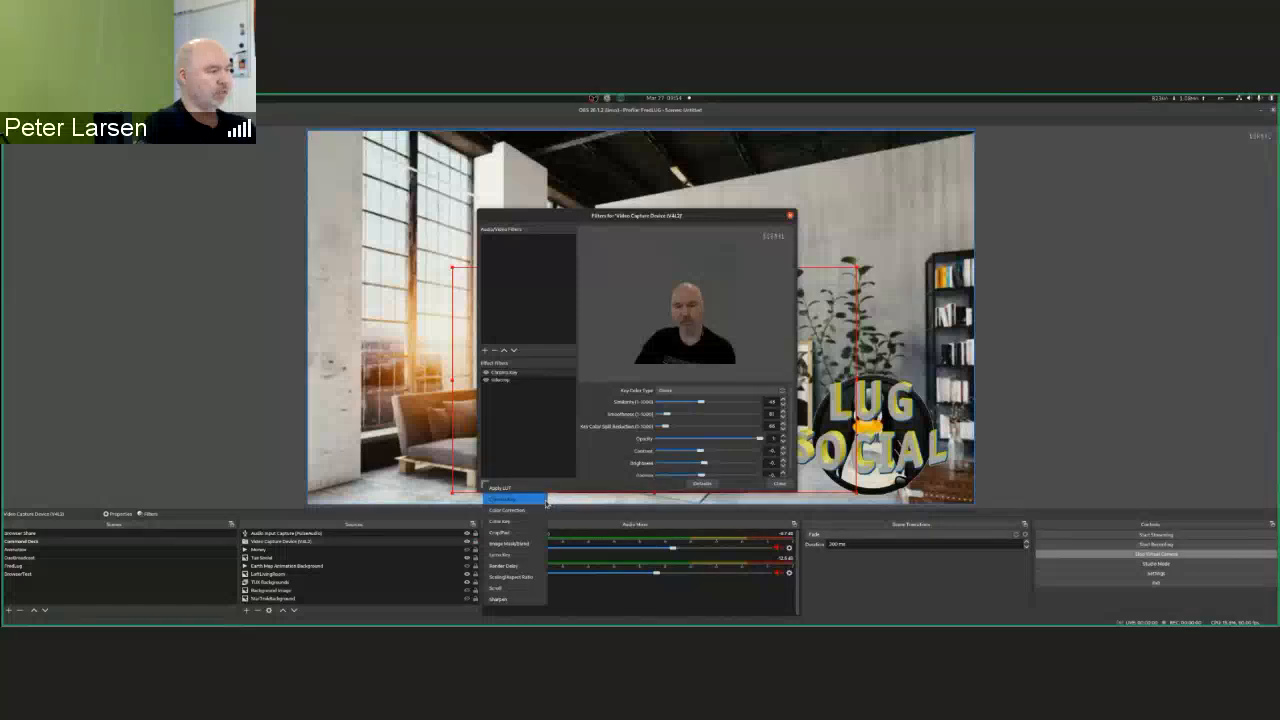
{"action": "left_click", "coordinate": [564, 436]}
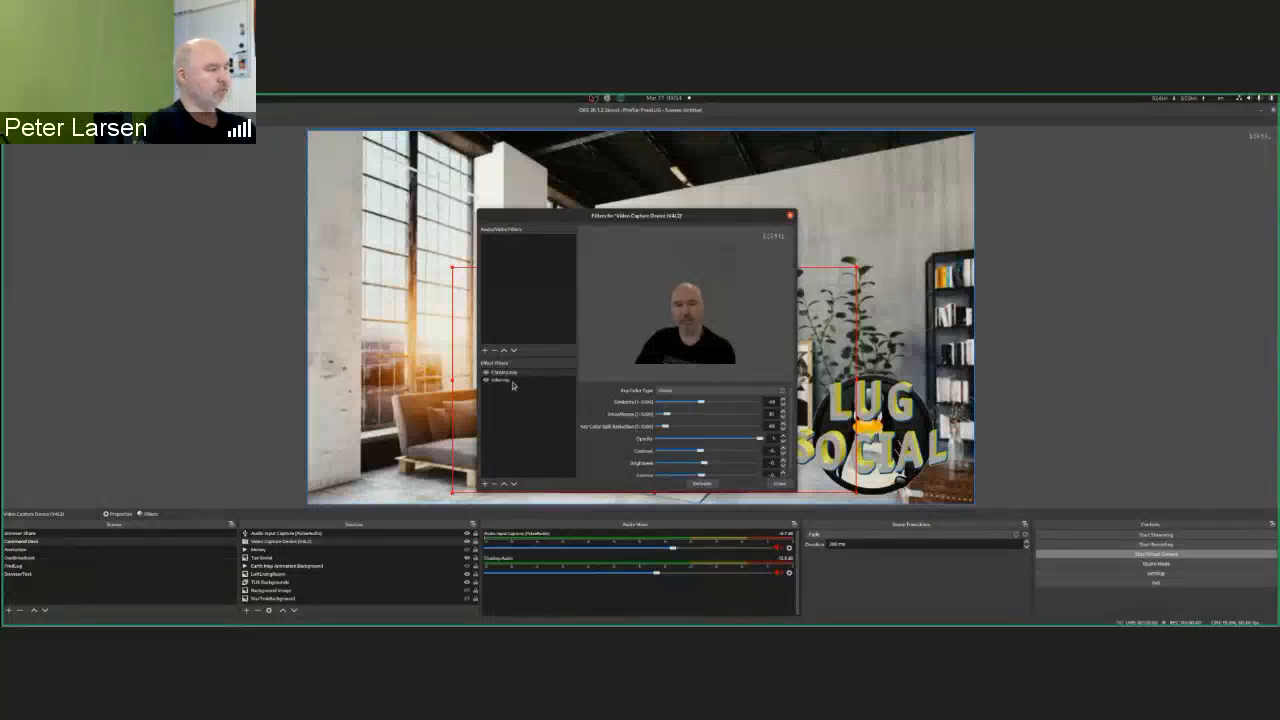
Try Blue as the Chroma Key filter's key color type, and return it to Green
{"action": "left_click", "coordinate": [573, 383]}
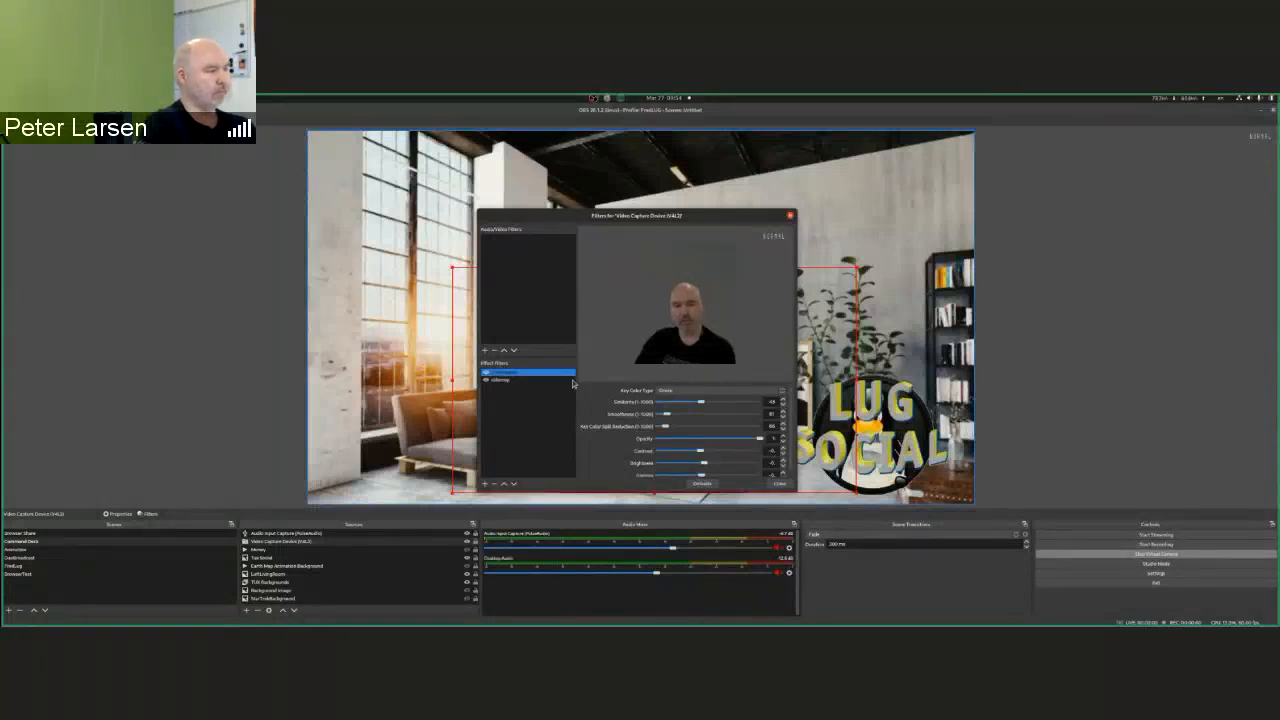
{"action": "left_click", "coordinate": [691, 392]}
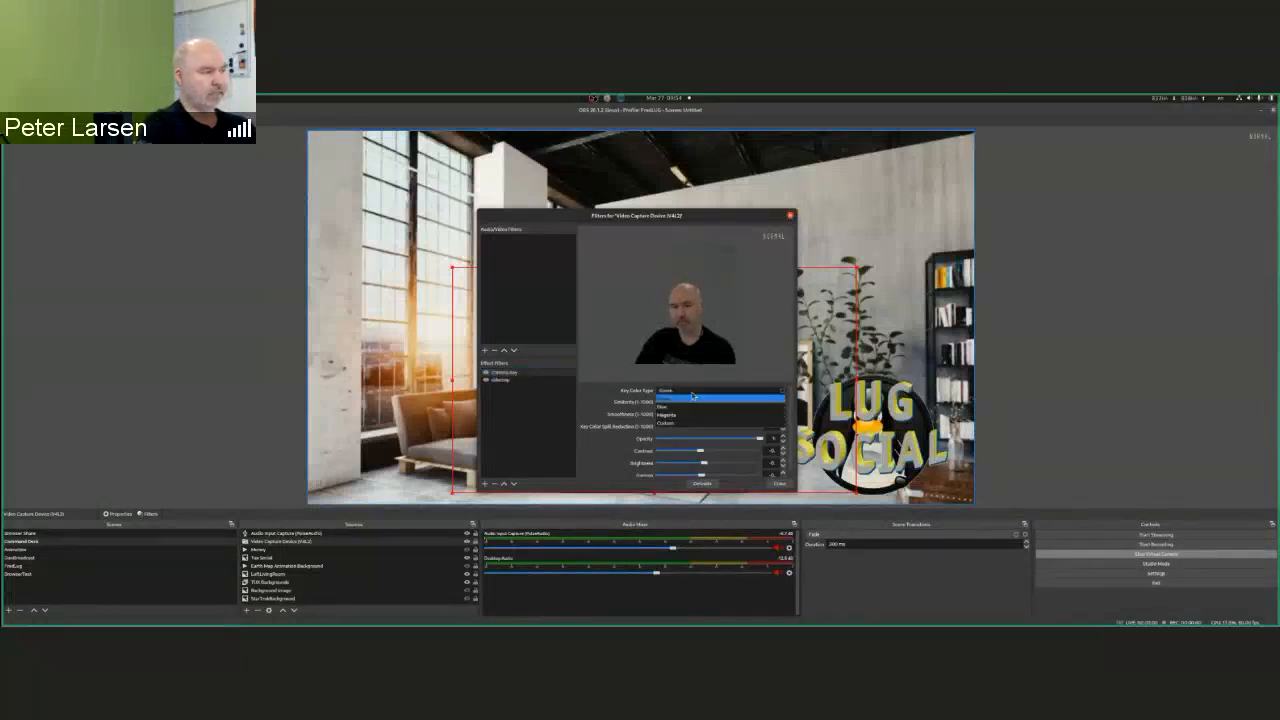
{"action": "left_click", "coordinate": [691, 406]}
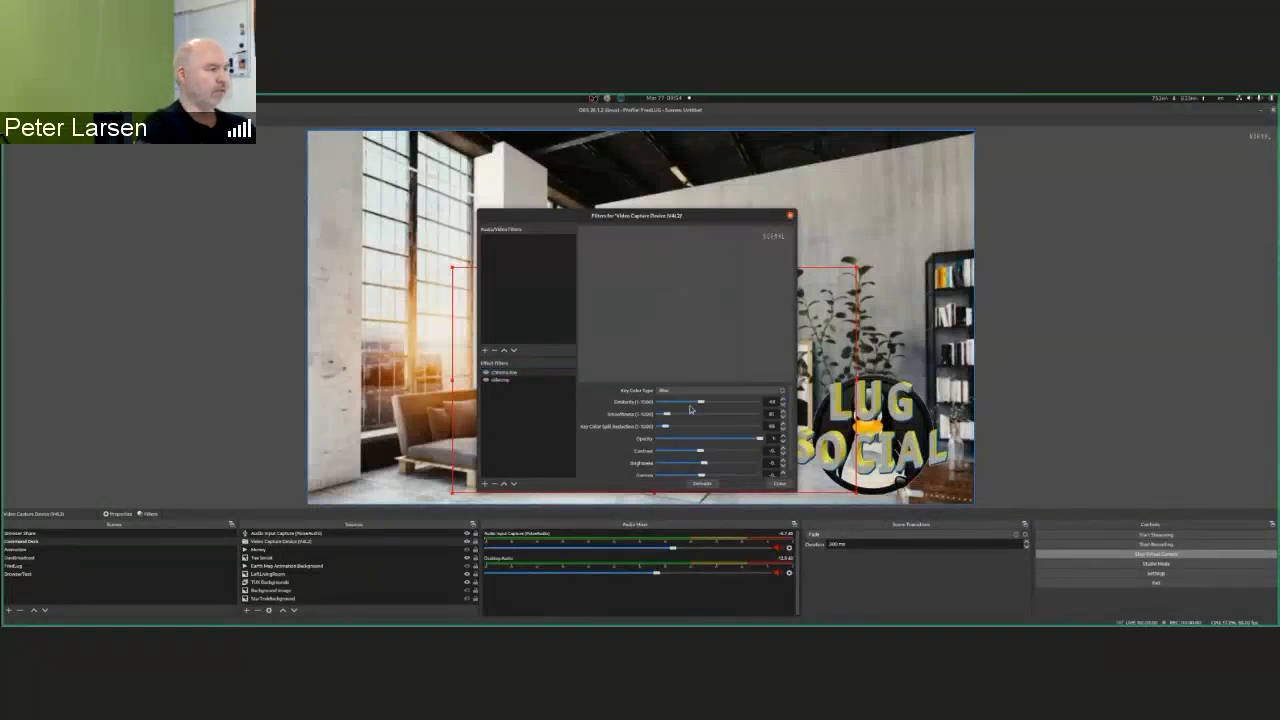
{"action": "left_click", "coordinate": [685, 392]}
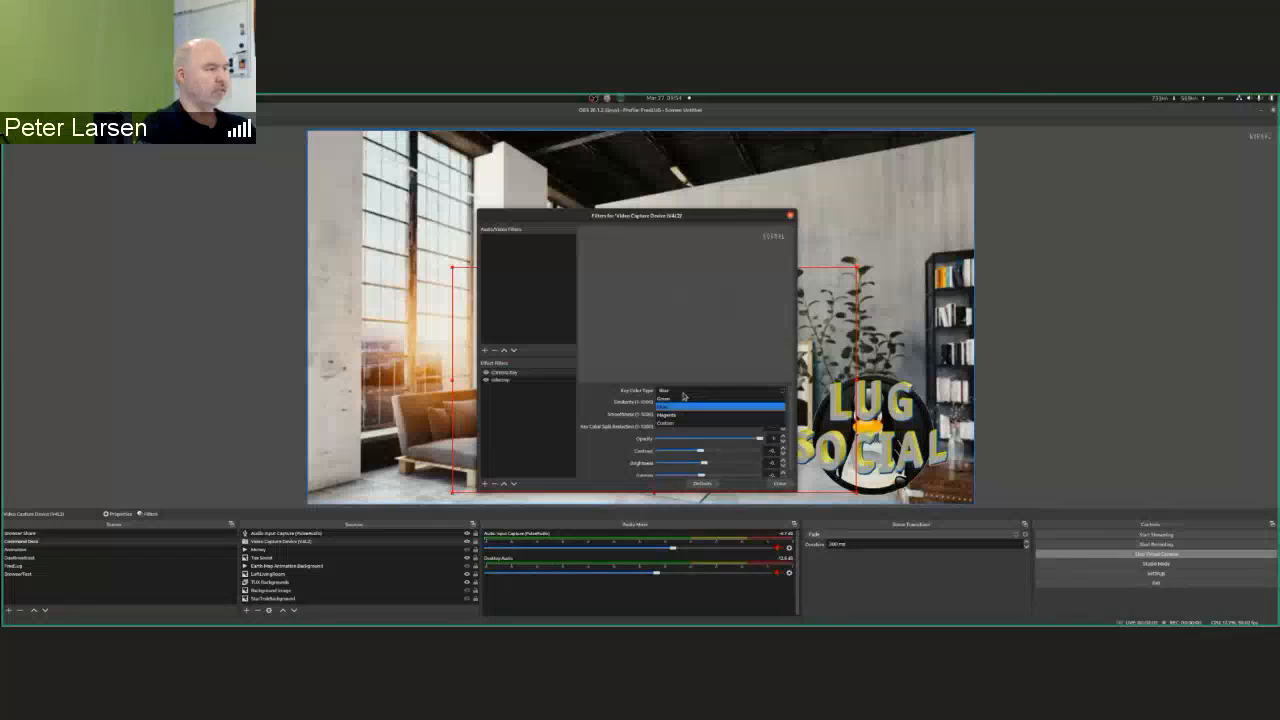
{"action": "left_click", "coordinate": [684, 398]}
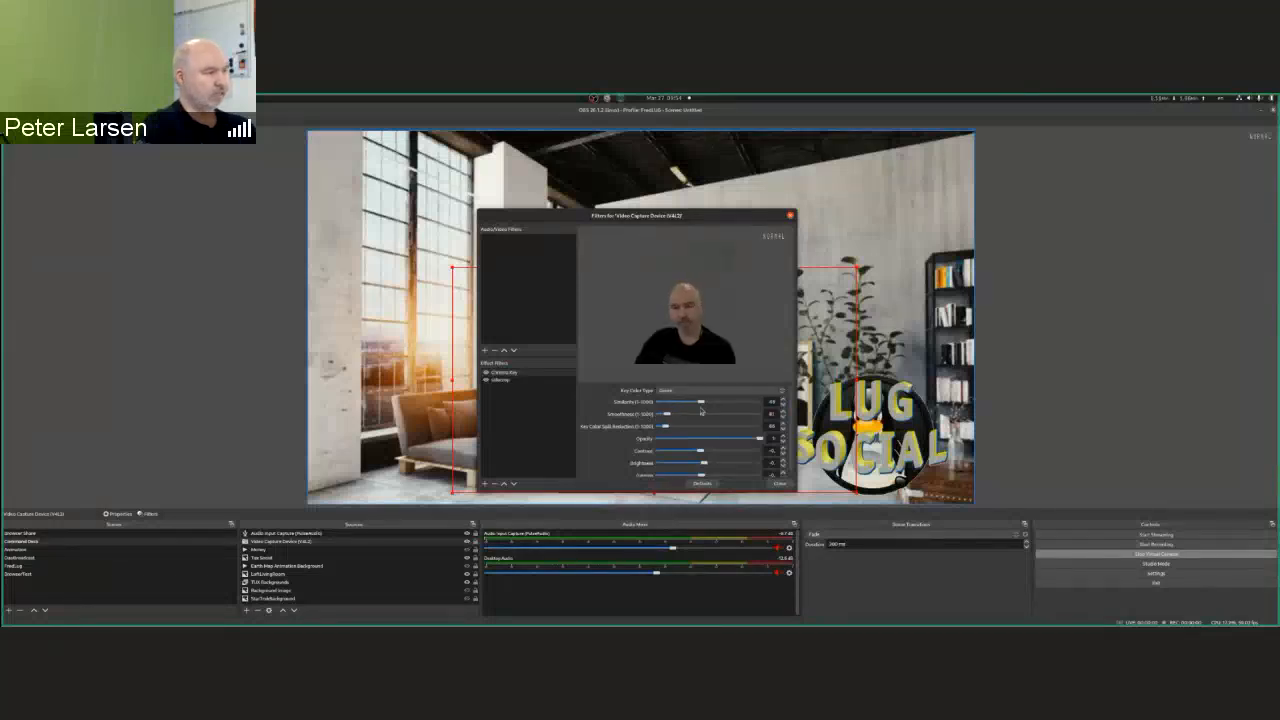
Fine-tune the chroma key by slightly raising similarity, lowering smoothness and raising the spill reduction, and close the filters
{"action": "mouse_move", "coordinate": [701, 404]}
{"action": "left_mouse_down"}
{"action": "mouse_move", "coordinate": [686, 406]}
{"action": "mouse_move", "coordinate": [703, 403]}
{"action": "left_mouse_up"}
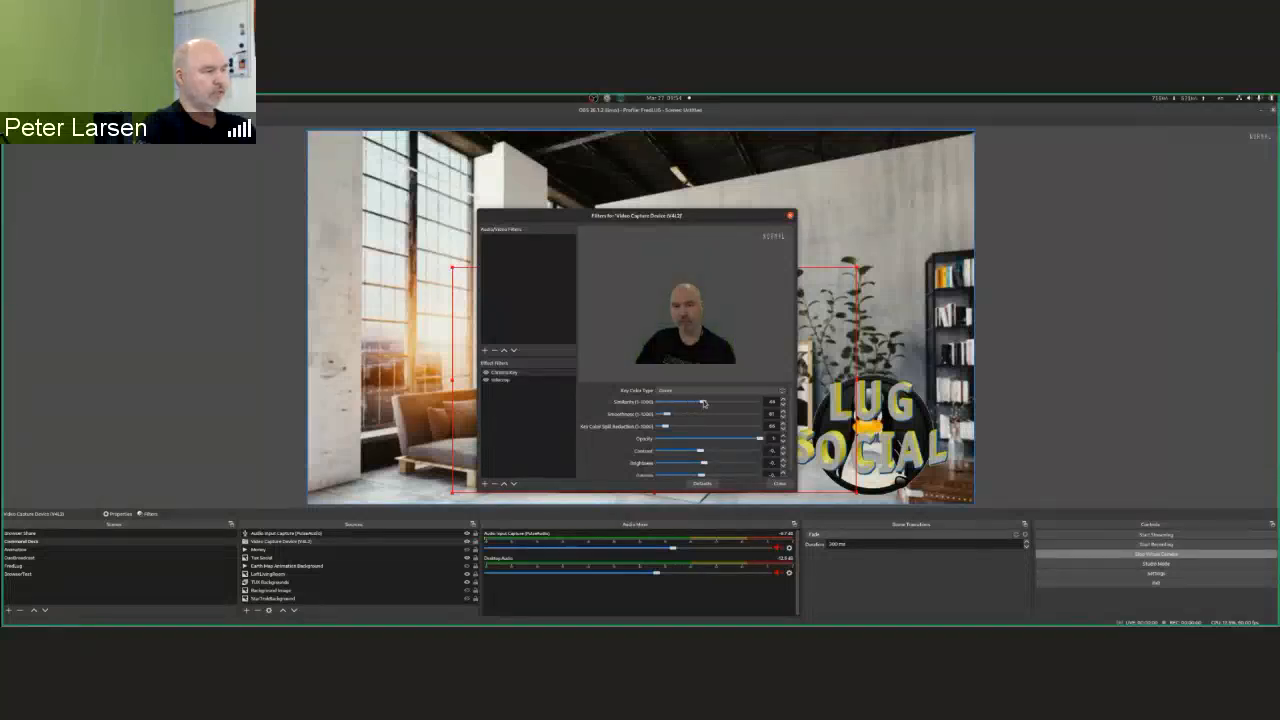
{"action": "left_click_drag", "start_coordinate": [704, 403], "coordinate": [704, 404]}
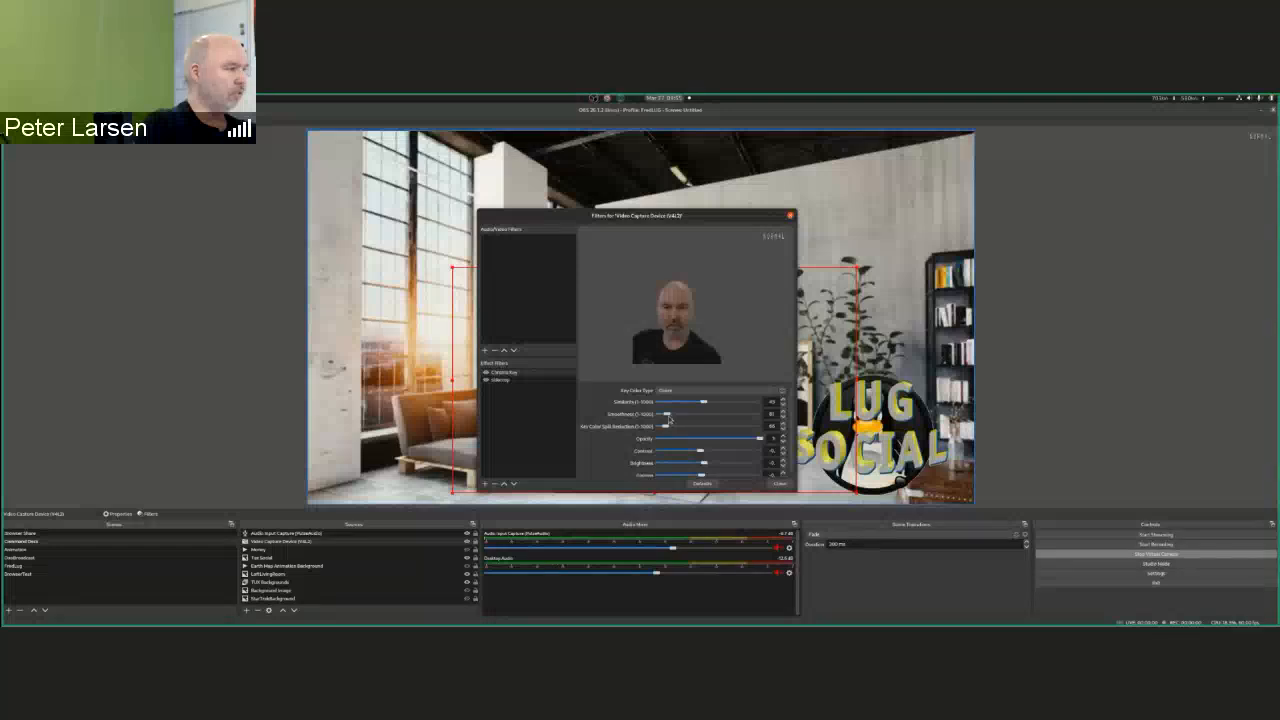
{"action": "left_click_drag", "start_coordinate": [668, 414], "coordinate": [669, 440]}
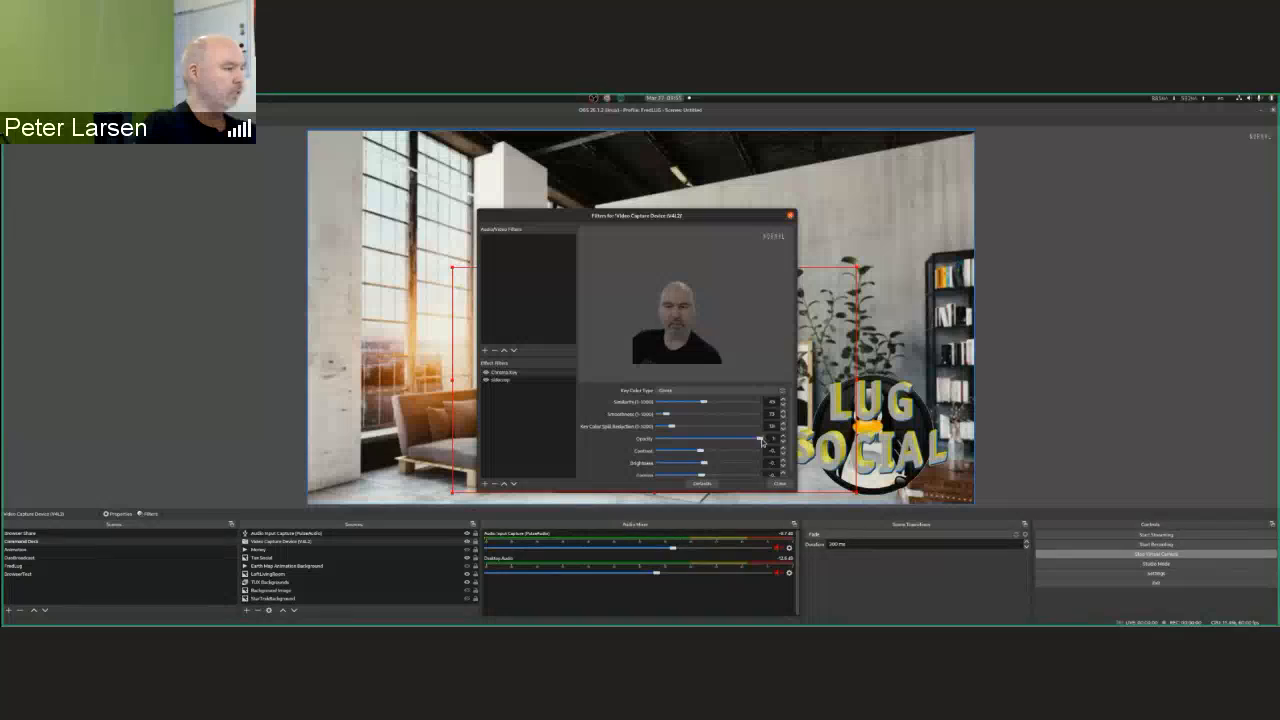
{"action": "mouse_move", "coordinate": [760, 440]}
{"action": "left_mouse_down"}
{"action": "mouse_move", "coordinate": [668, 440]}
{"action": "mouse_move", "coordinate": [765, 445]}
{"action": "left_mouse_up"}
{"action": "scroll", "coordinate": [605, 450], "scroll_direction": "down", "scroll_amount": 1}
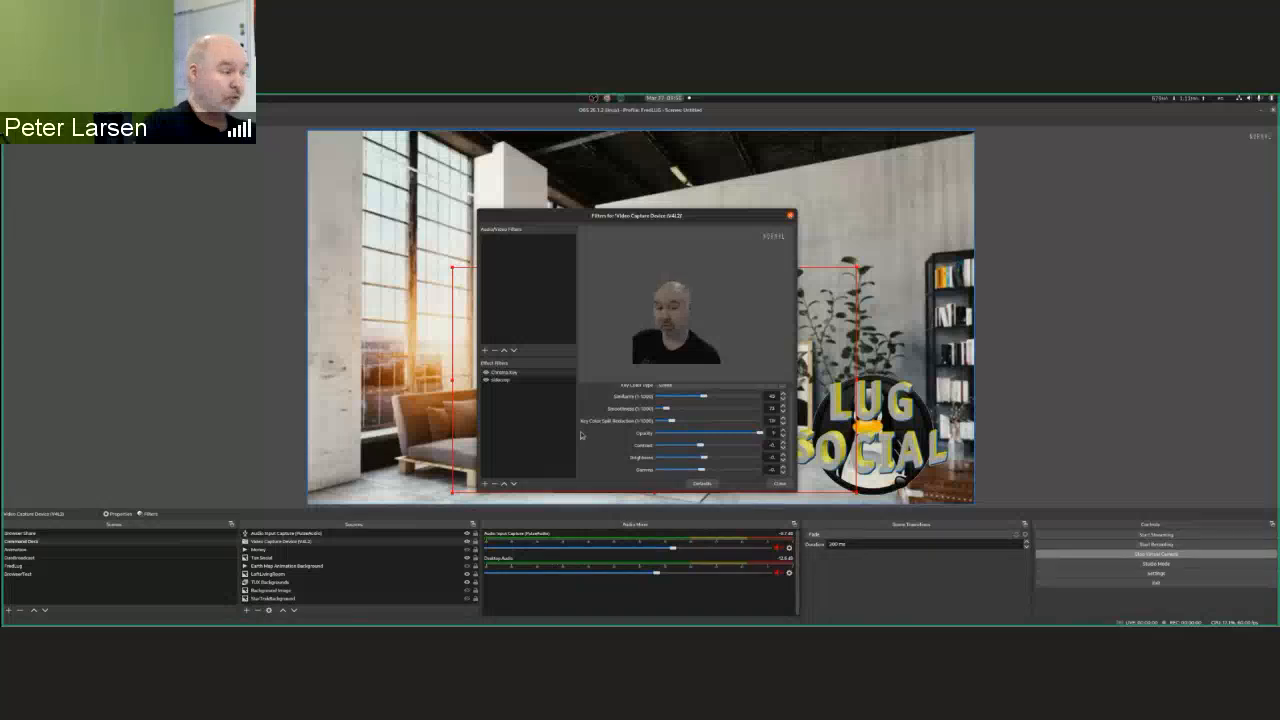
{"action": "left_click", "coordinate": [780, 484]}
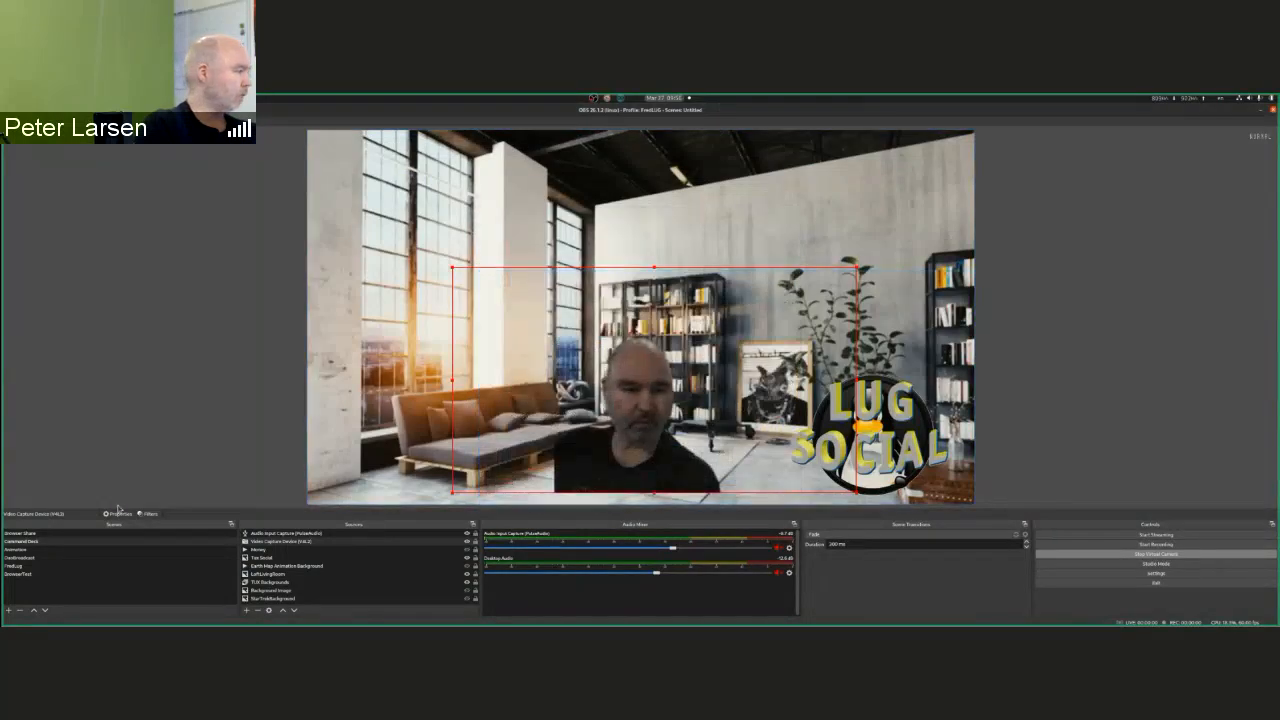
Reopen the webcam filters and examine the side-crop mask filter's Alpha Mask (Color Channel) type and image path
{"action": "left_click", "coordinate": [150, 514]}
{"action": "left_click", "coordinate": [510, 380]}
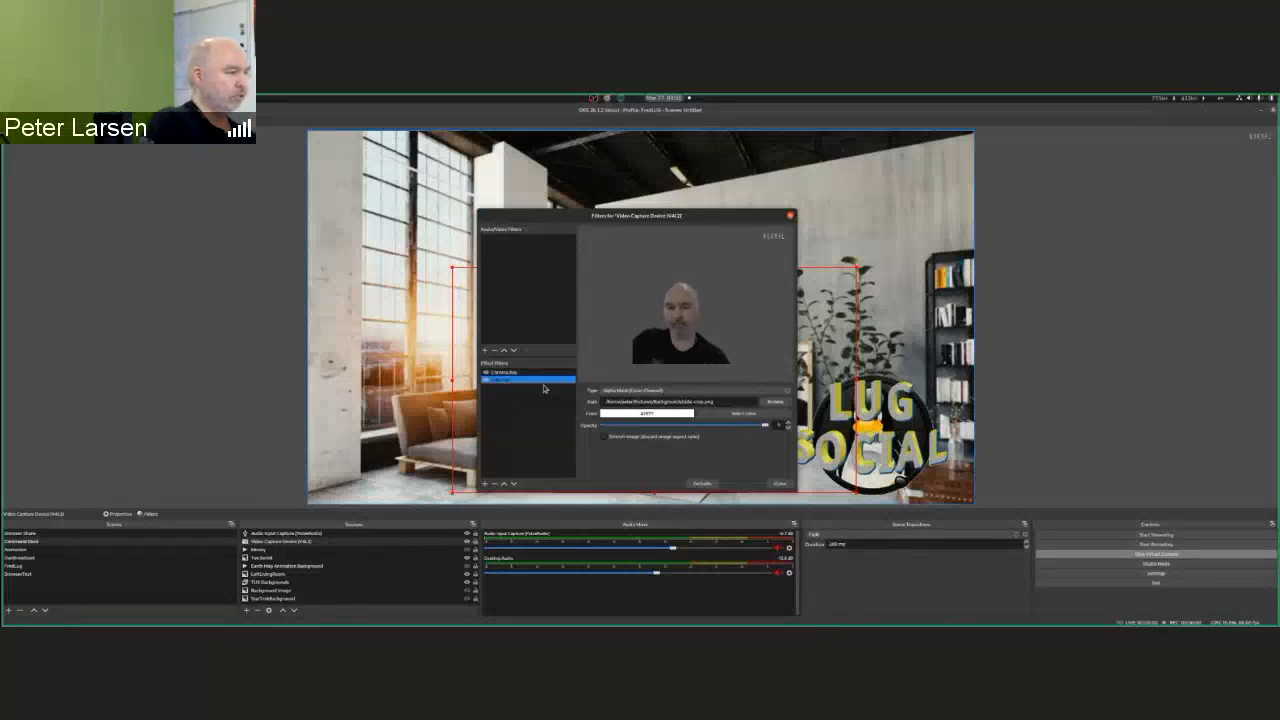
{"action": "left_click", "coordinate": [714, 404]}
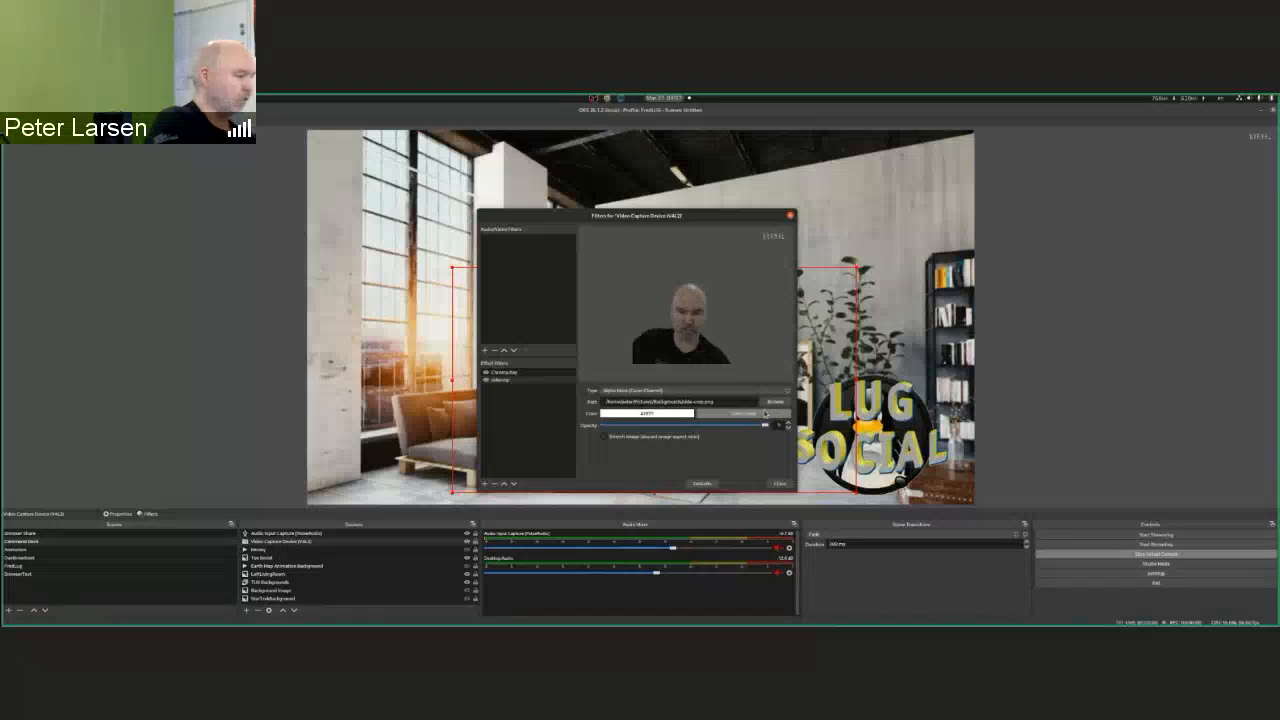
Switch to GIMP, start opening an image from the Pictures folder, and move the file dialog clear of the OBS filters window
{"action": "key", "text": "alt+Tab"}
{"action": "key", "text": "alt+Tab"}
{"action": "key", "text": "alt+Tab"}
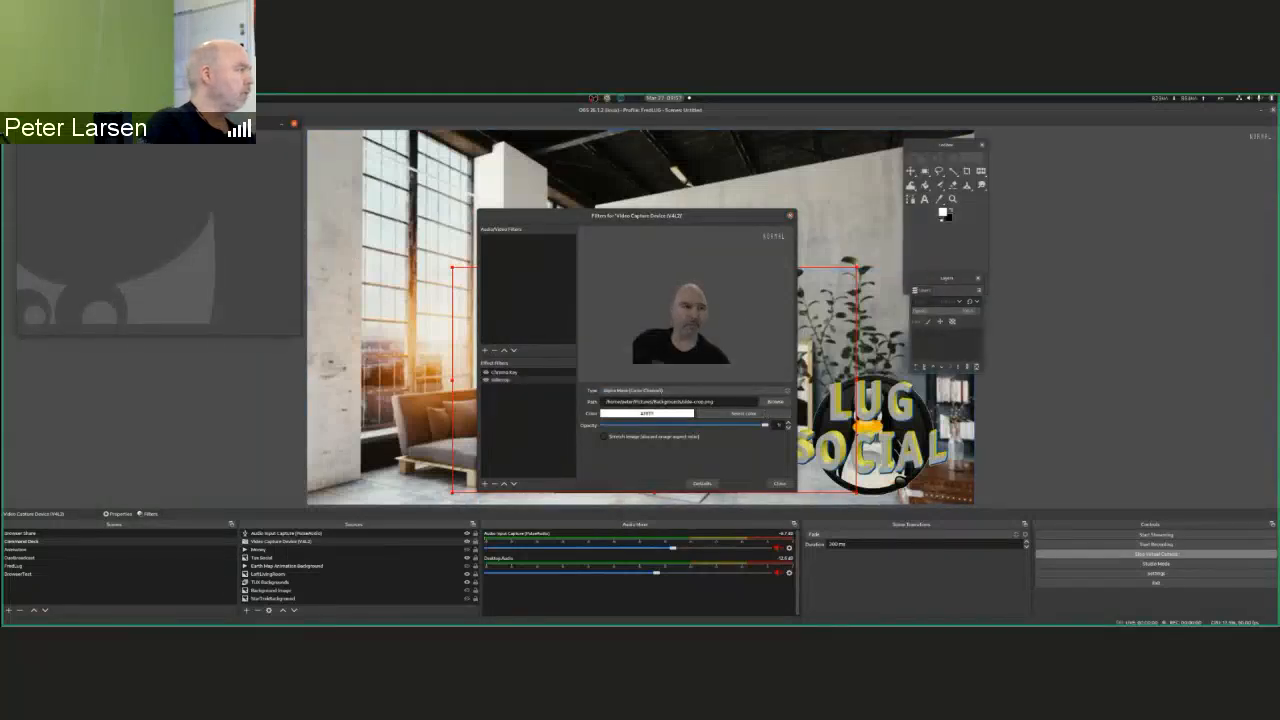
{"action": "left_click", "coordinate": [22, 134]}
{"action": "left_click", "coordinate": [34, 163]}
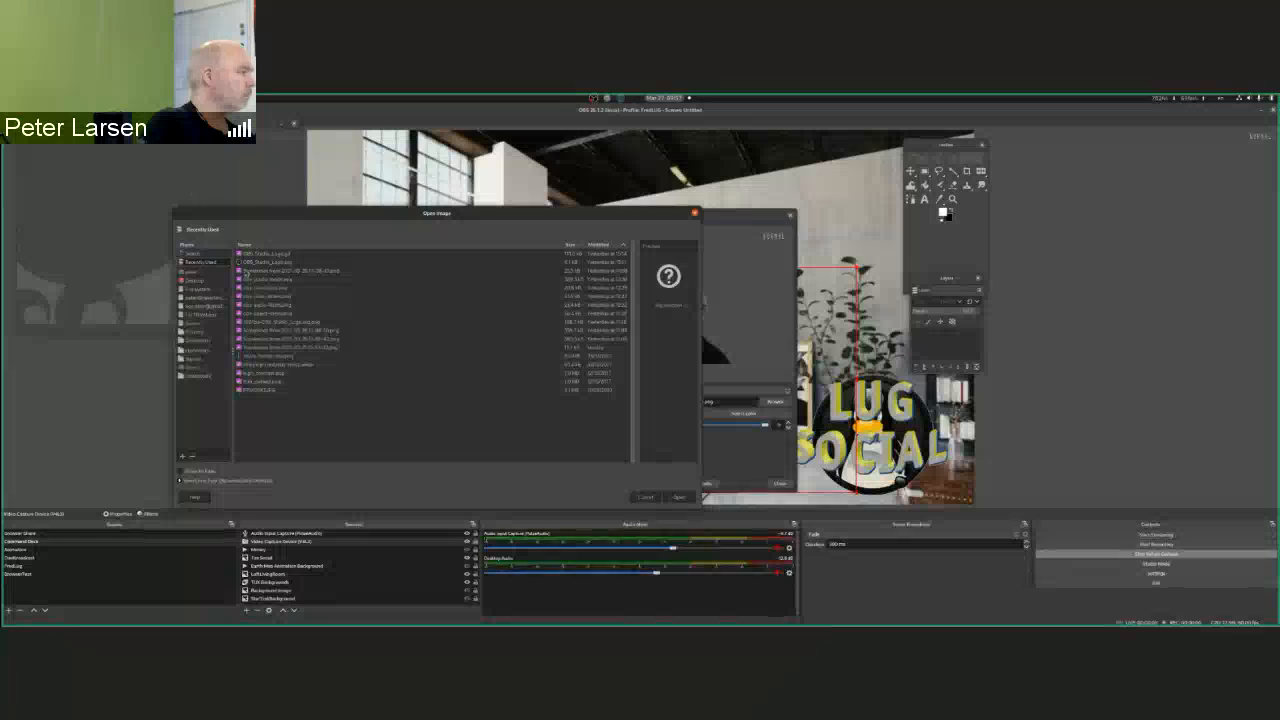
{"action": "left_click", "coordinate": [205, 332]}
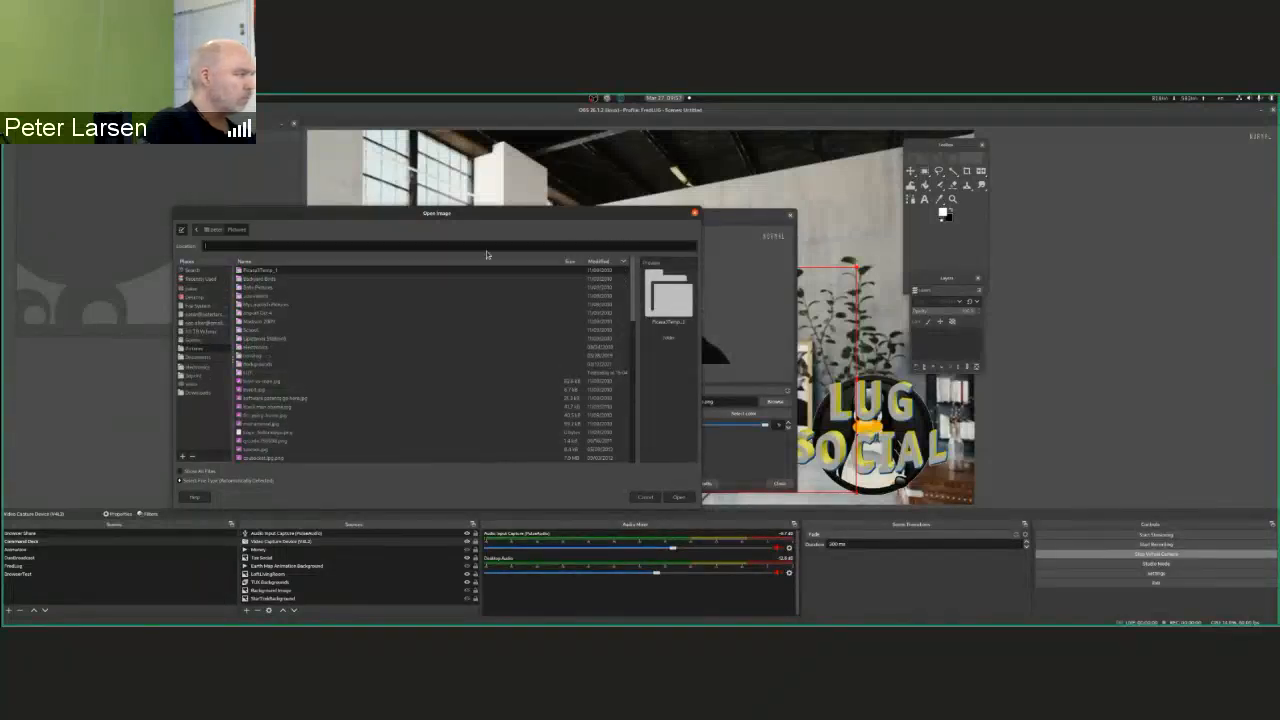
{"action": "left_click_drag", "start_coordinate": [520, 213], "coordinate": [420, 180]}
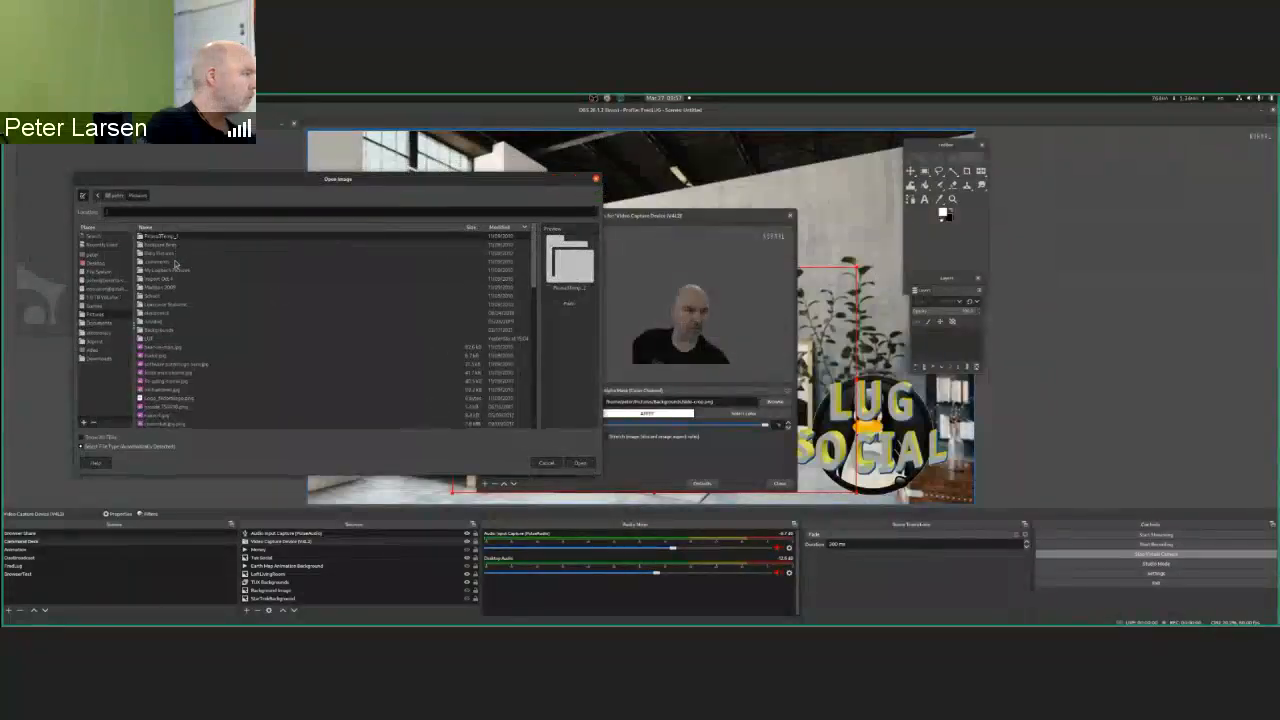
Sort the Pictures folder by name and open side-crop.png from the Backgrounds folder
{"action": "type", "text": "Back"}
{"action": "type", "text": "grounds/"}
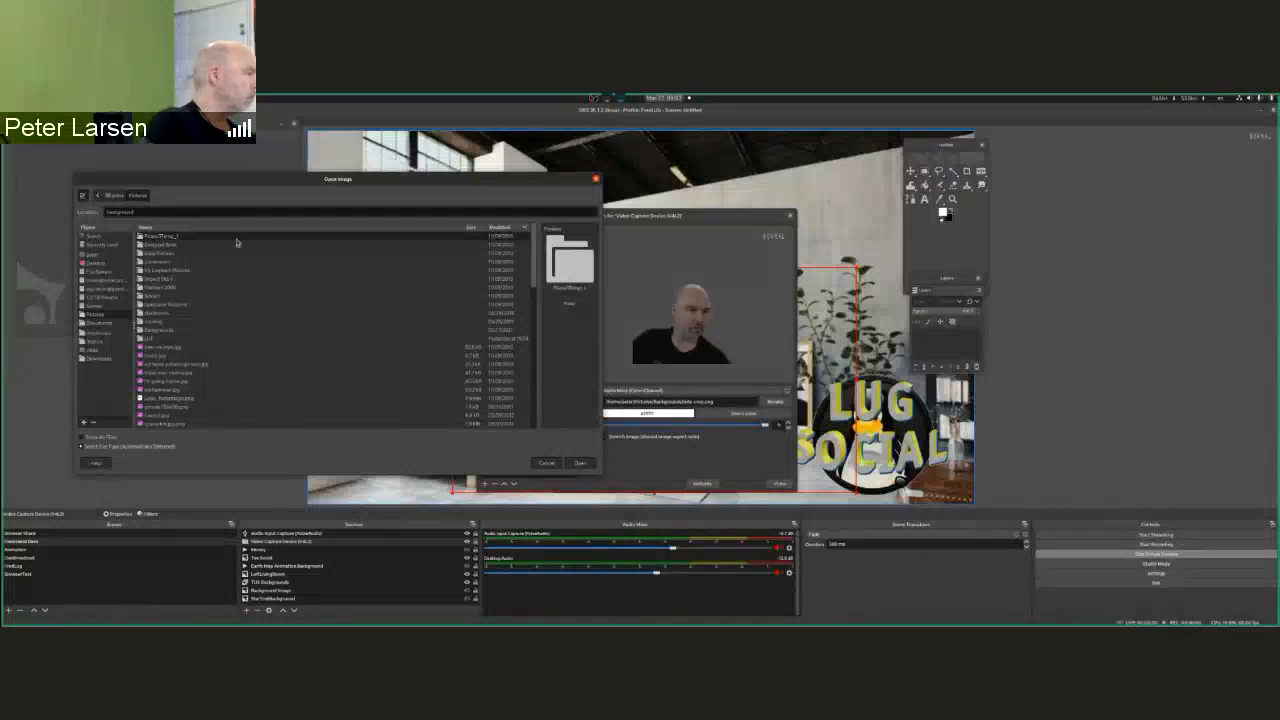
{"action": "left_click", "coordinate": [223, 229]}
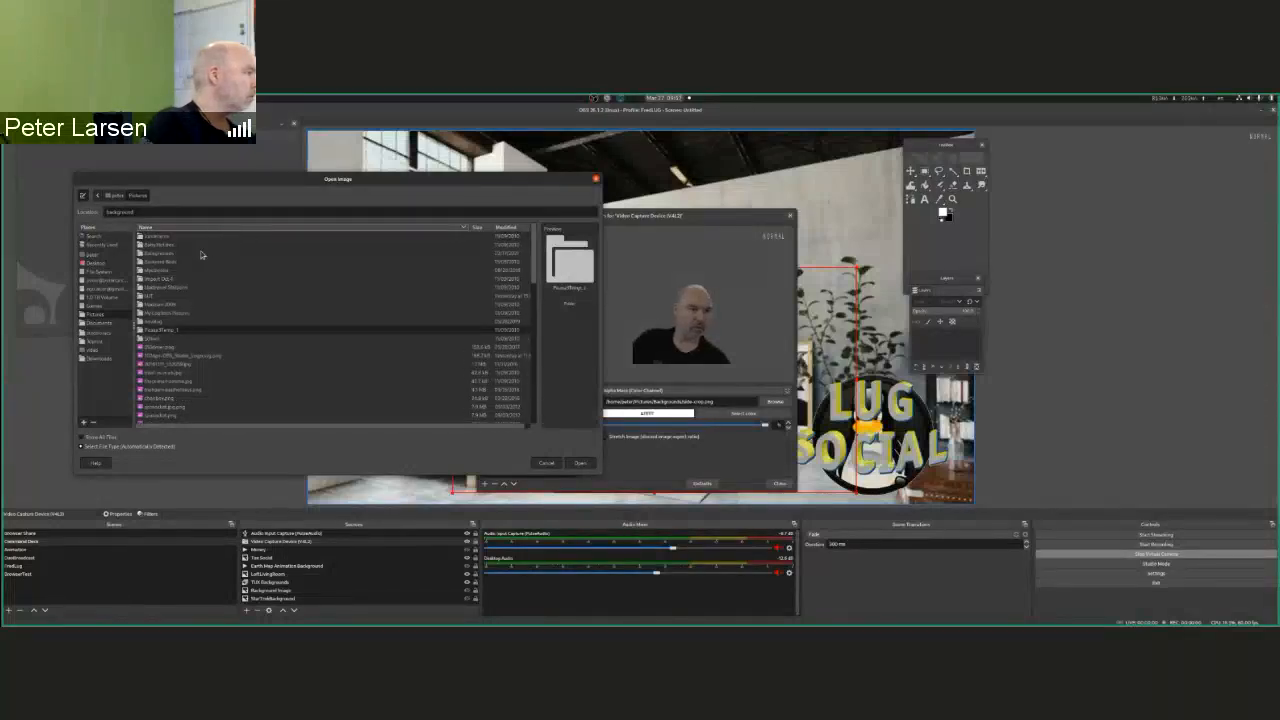
{"action": "double_click", "coordinate": [197, 256]}
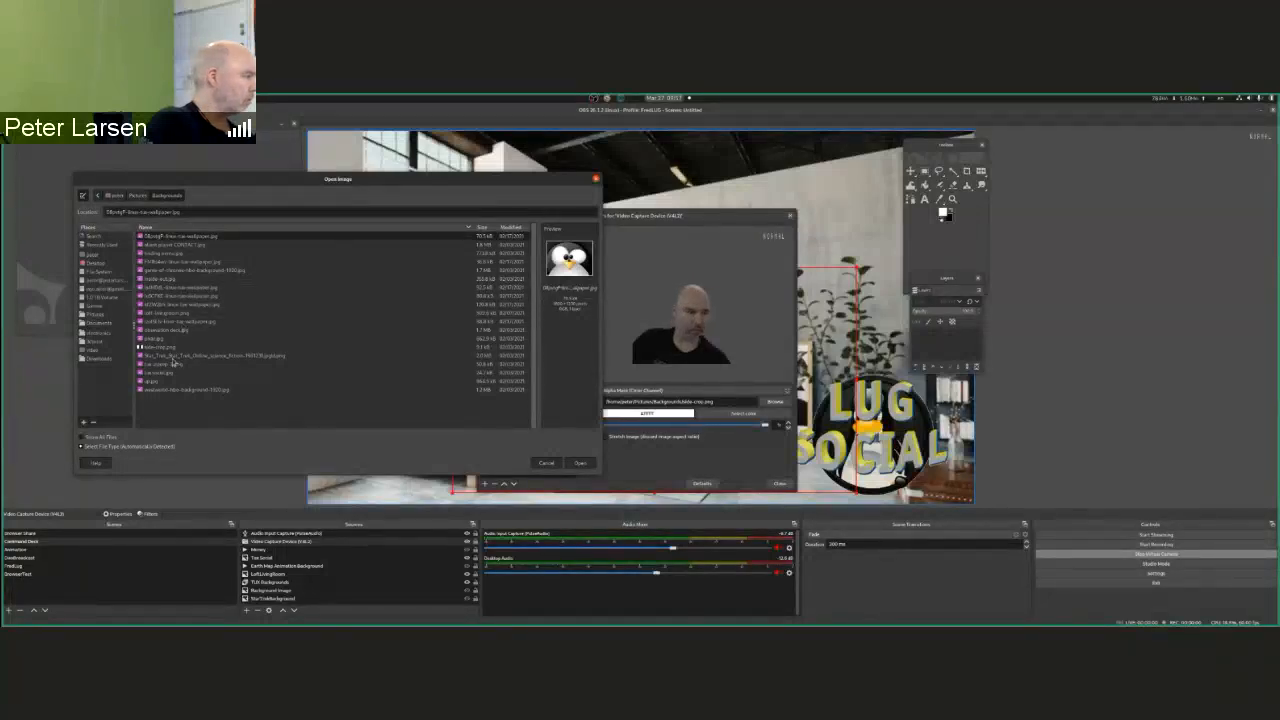
{"action": "left_click", "coordinate": [170, 349]}
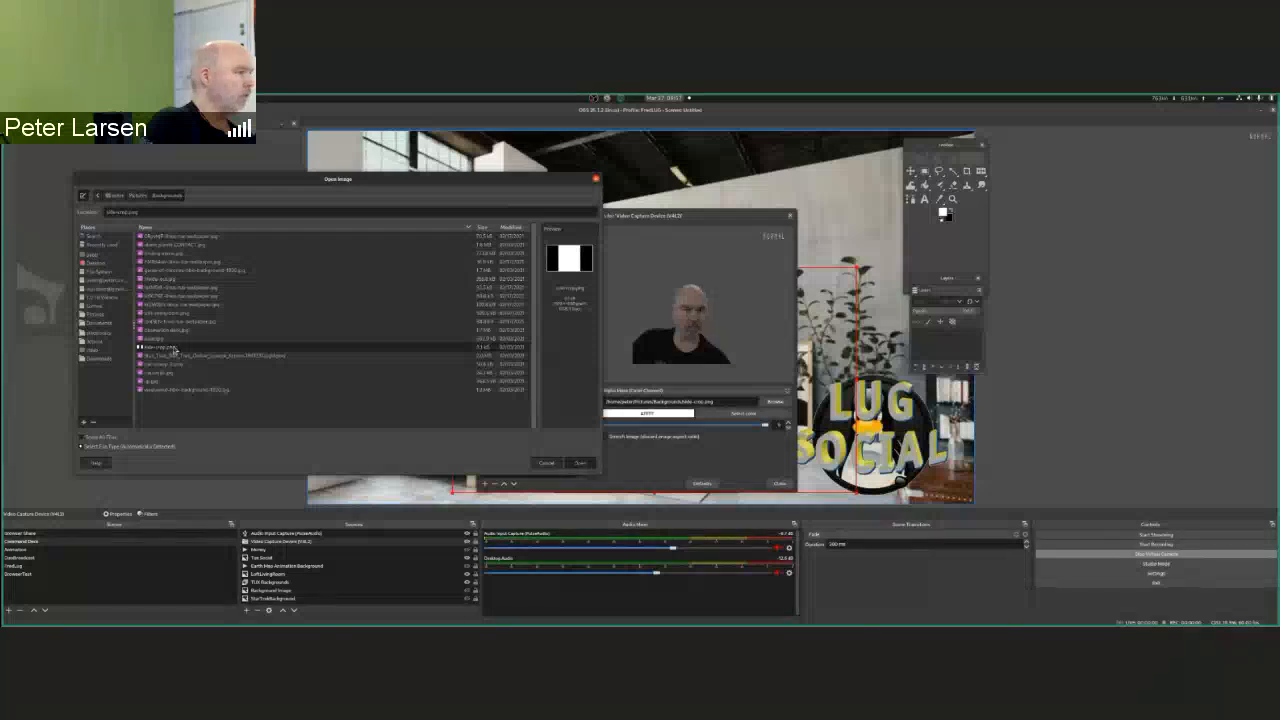
{"action": "double_click", "coordinate": [173, 348]}
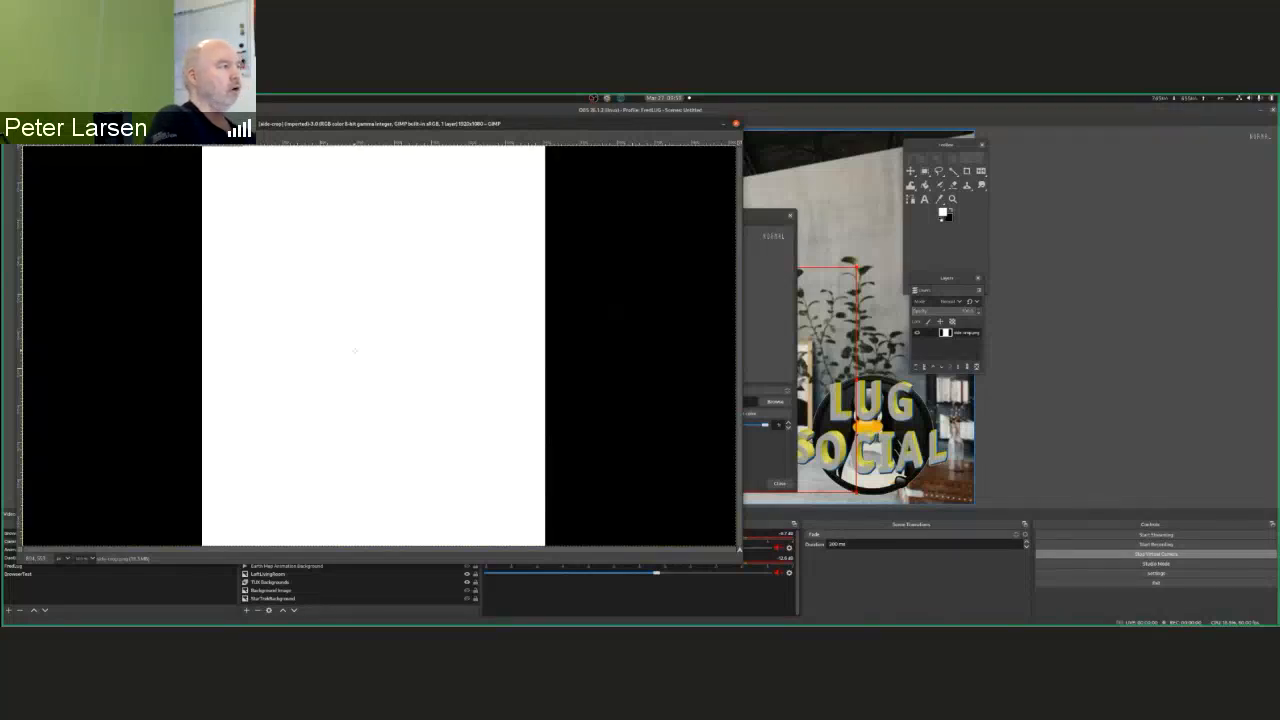
Alternate between OBS and GIMP to compare the webcam filter preview with the black-and-white side-crop mask image
{"action": "left_click", "coordinate": [767, 211]}
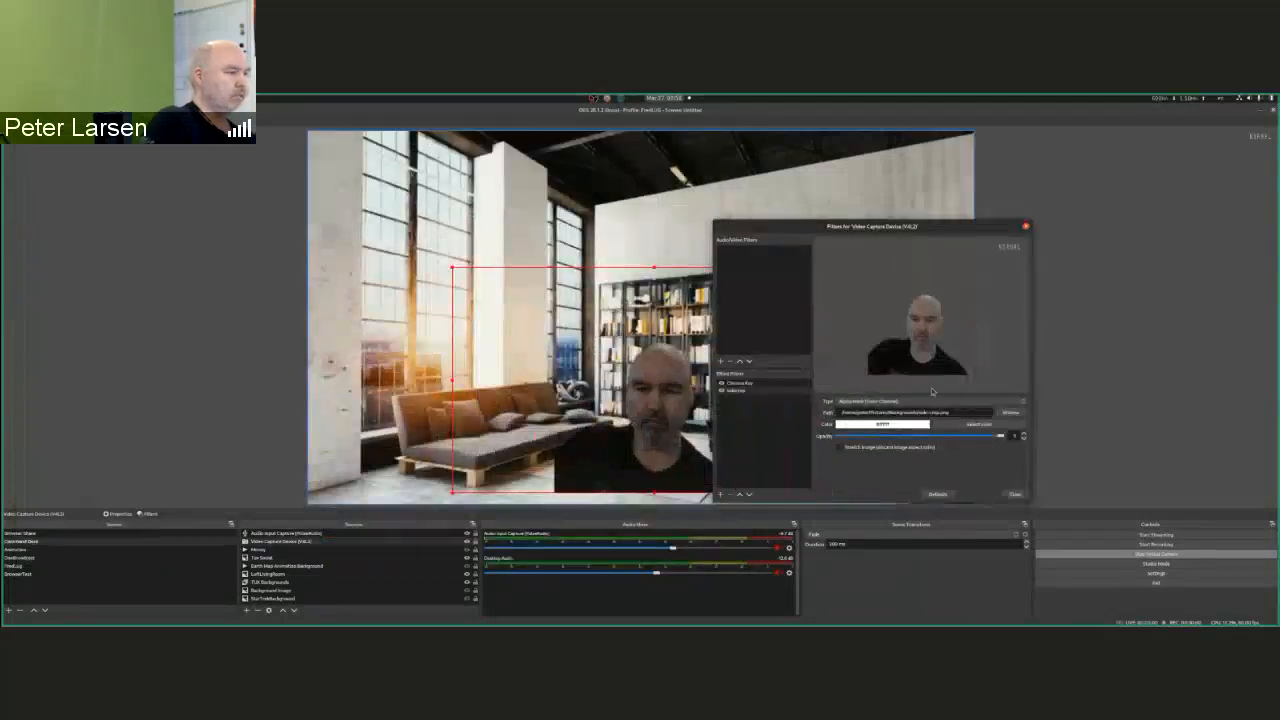
{"action": "key", "text": "alt+Tab"}
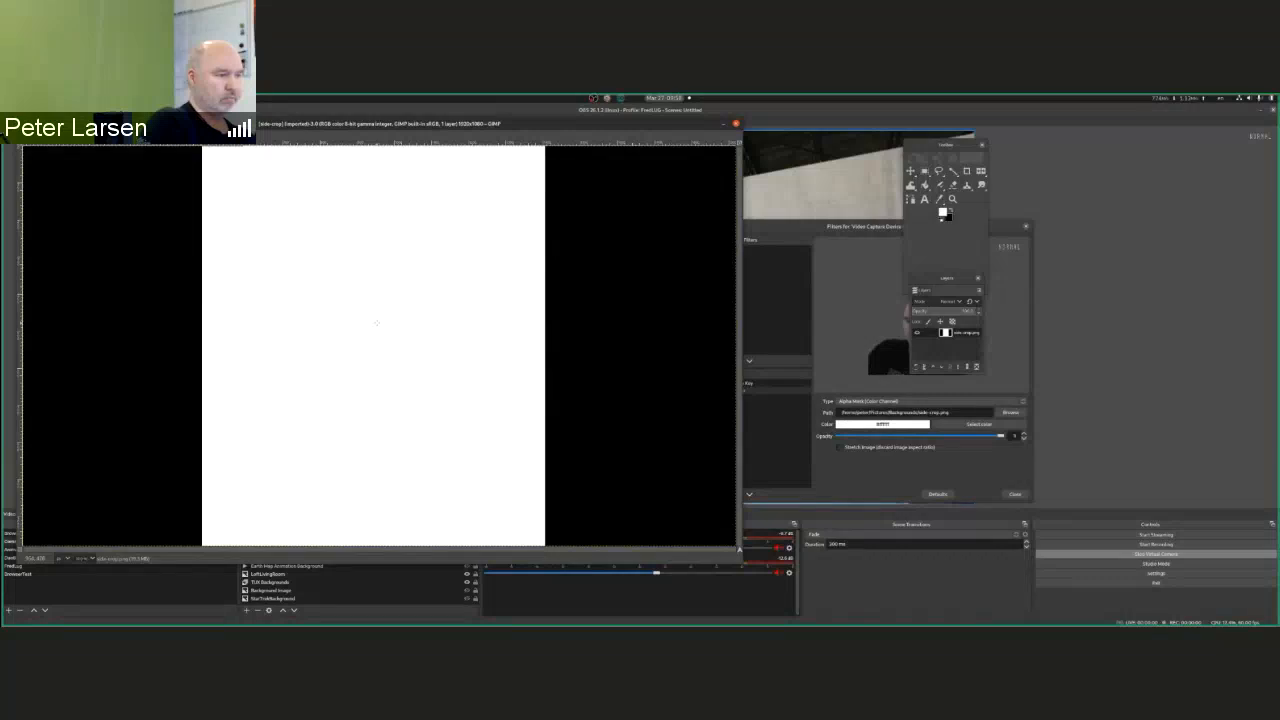
{"action": "left_click", "coordinate": [871, 475]}
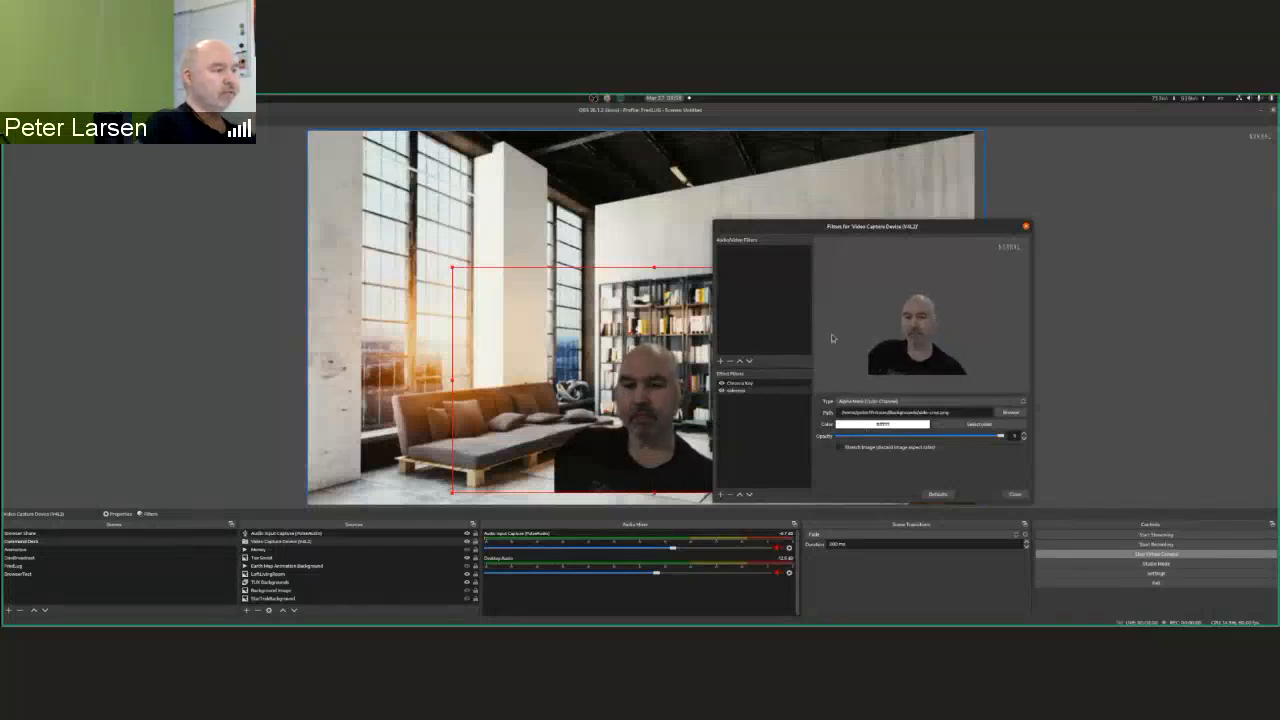
Turn the side-crop mask filter off and back on to examine its effect on the webcam edges, and close the filters
{"action": "left_click", "coordinate": [735, 390]}
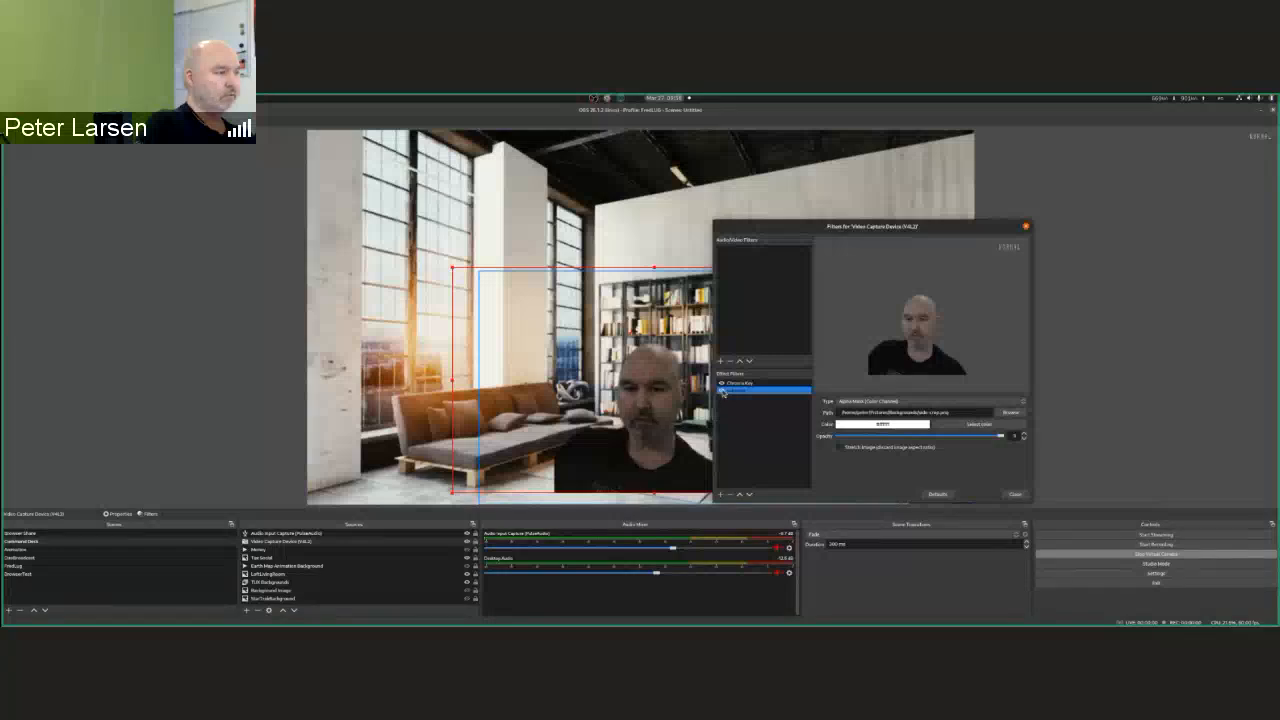
{"action": "left_click", "coordinate": [722, 391]}
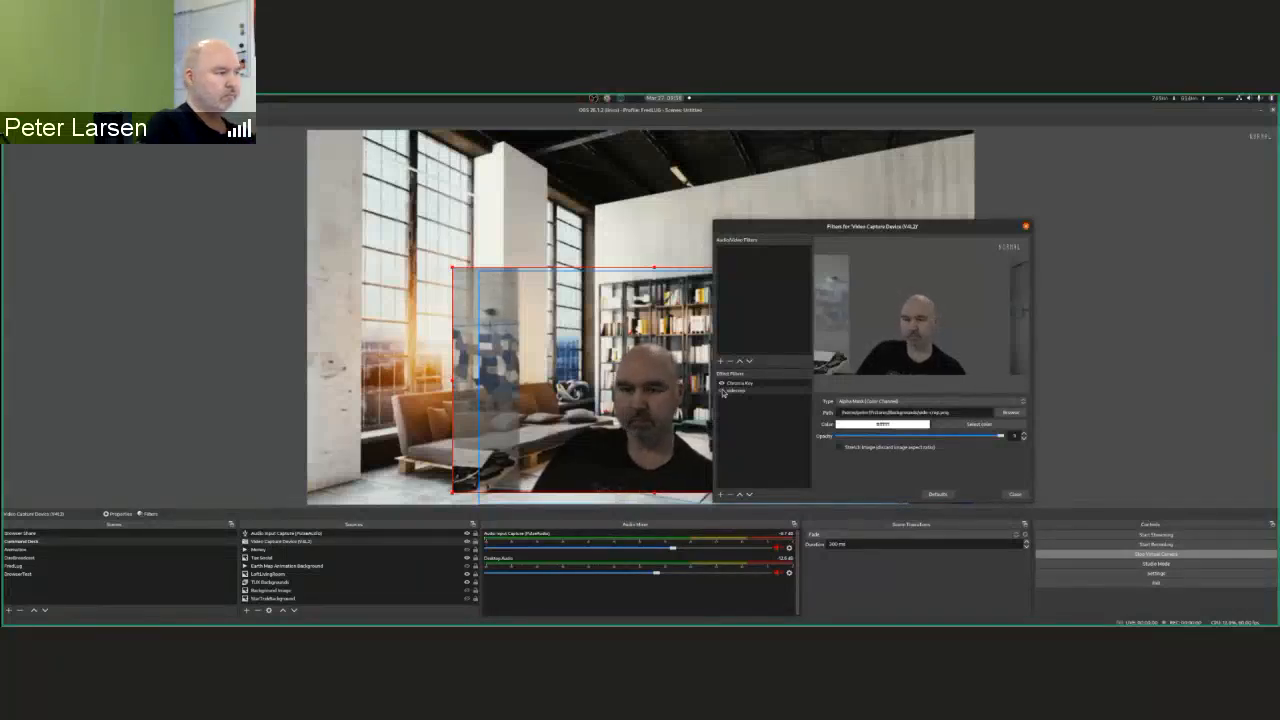
{"action": "left_click", "coordinate": [722, 391]}
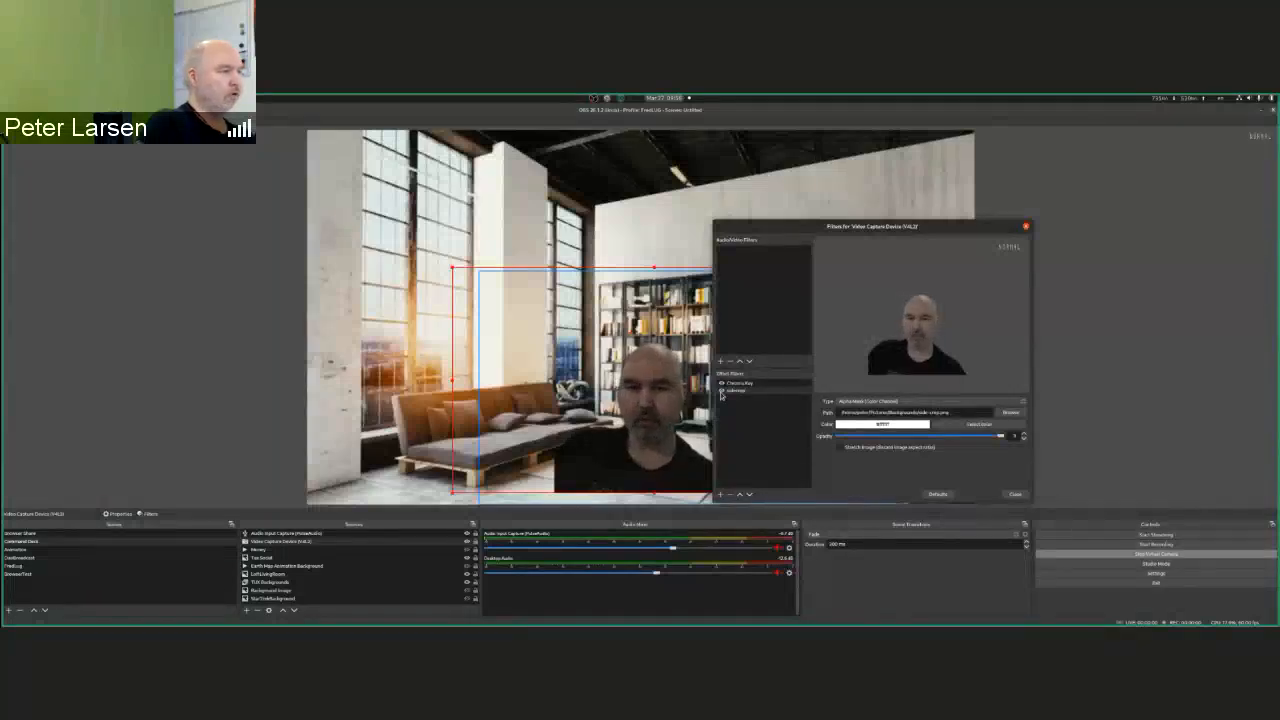
{"action": "left_click", "coordinate": [1015, 494]}
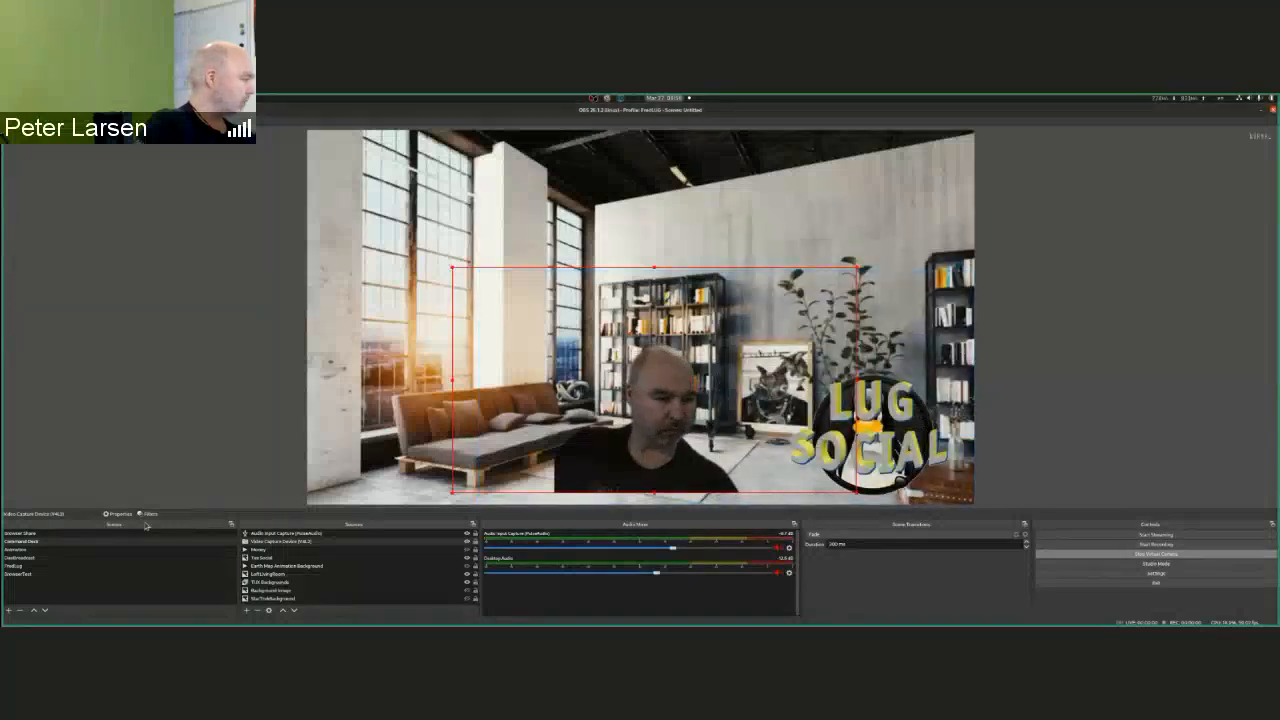
Switch to the FredLUG scene and select its webcam video capture source
{"action": "left_click", "coordinate": [20, 557]}
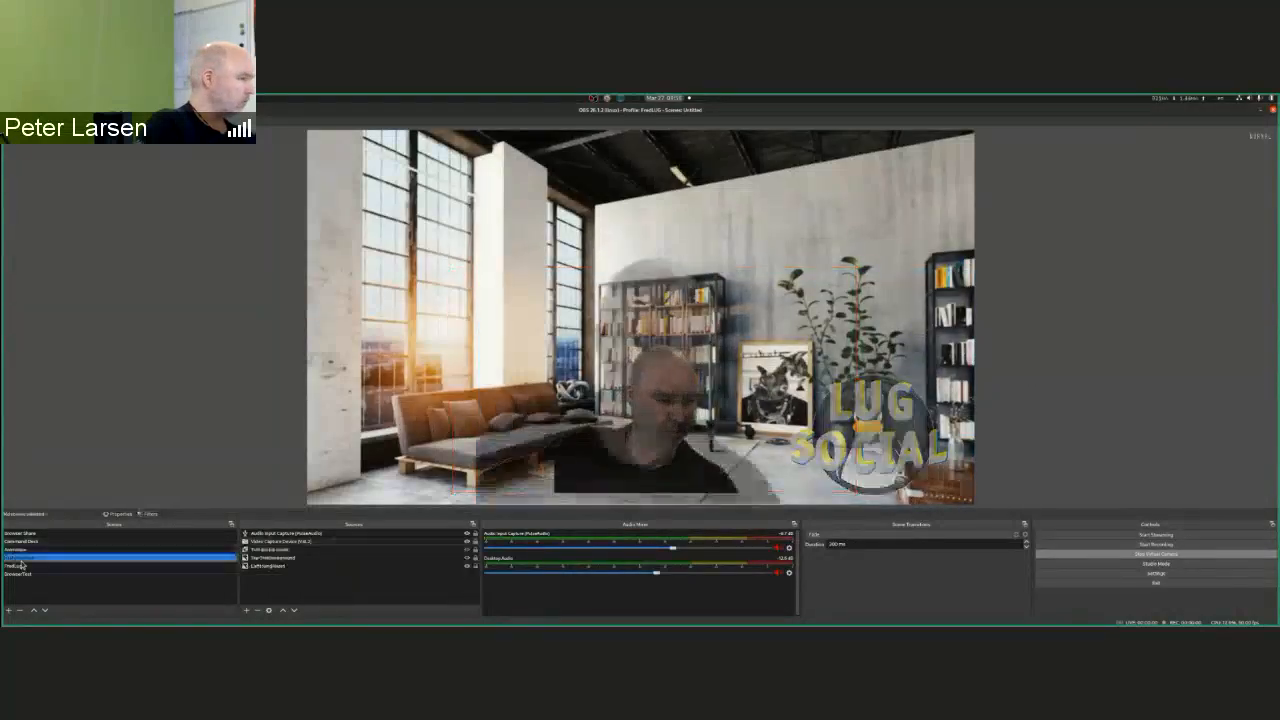
{"action": "left_click", "coordinate": [20, 566]}
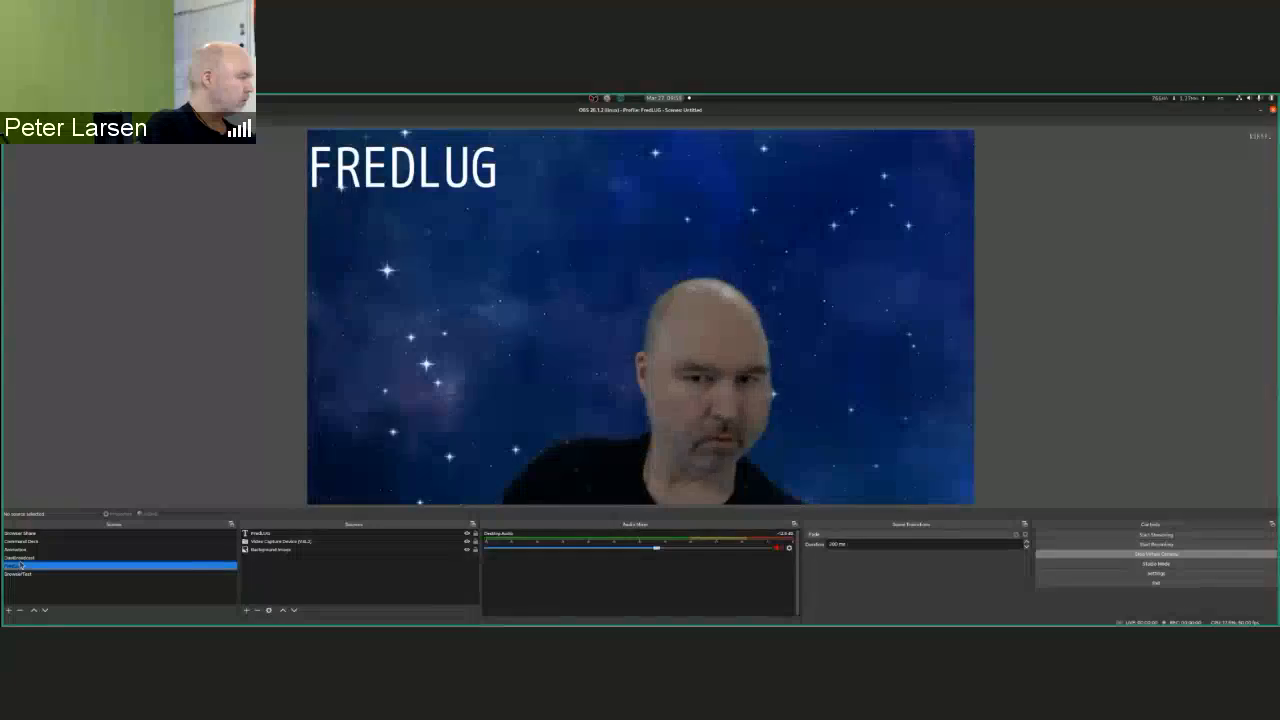
{"action": "left_click", "coordinate": [20, 557]}
{"action": "left_click", "coordinate": [20, 566]}
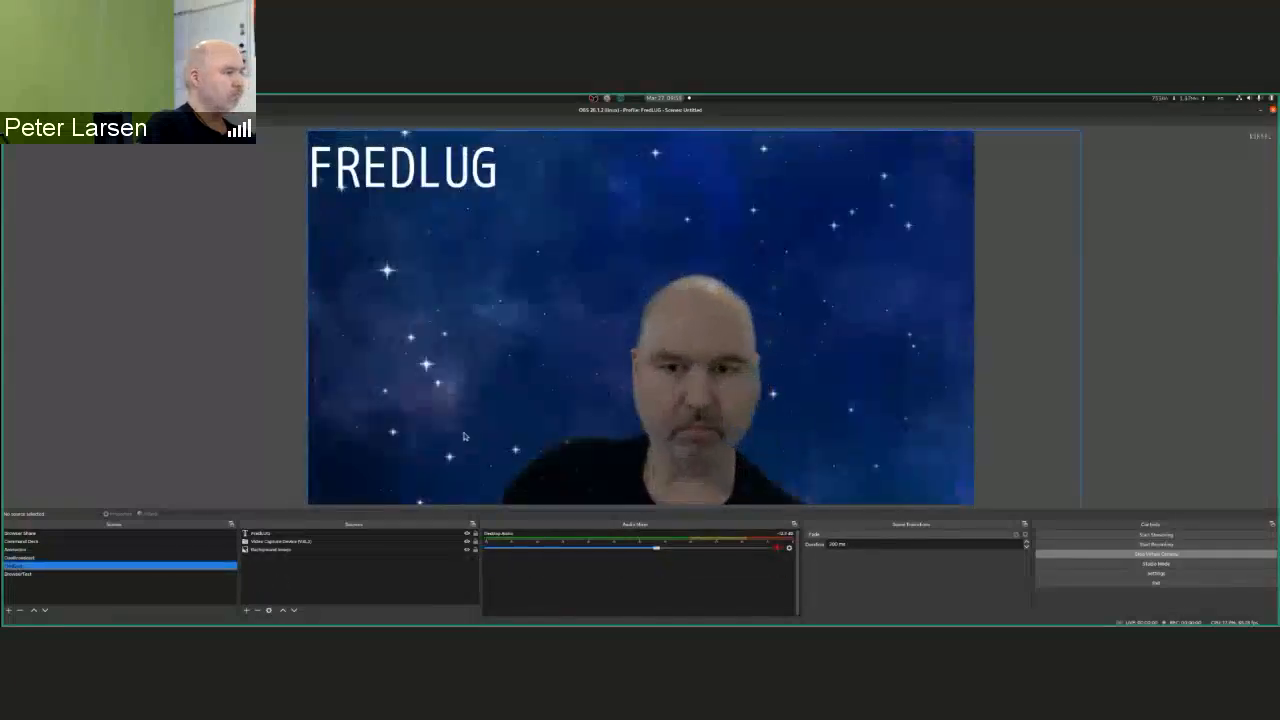
{"action": "left_click", "coordinate": [290, 541]}
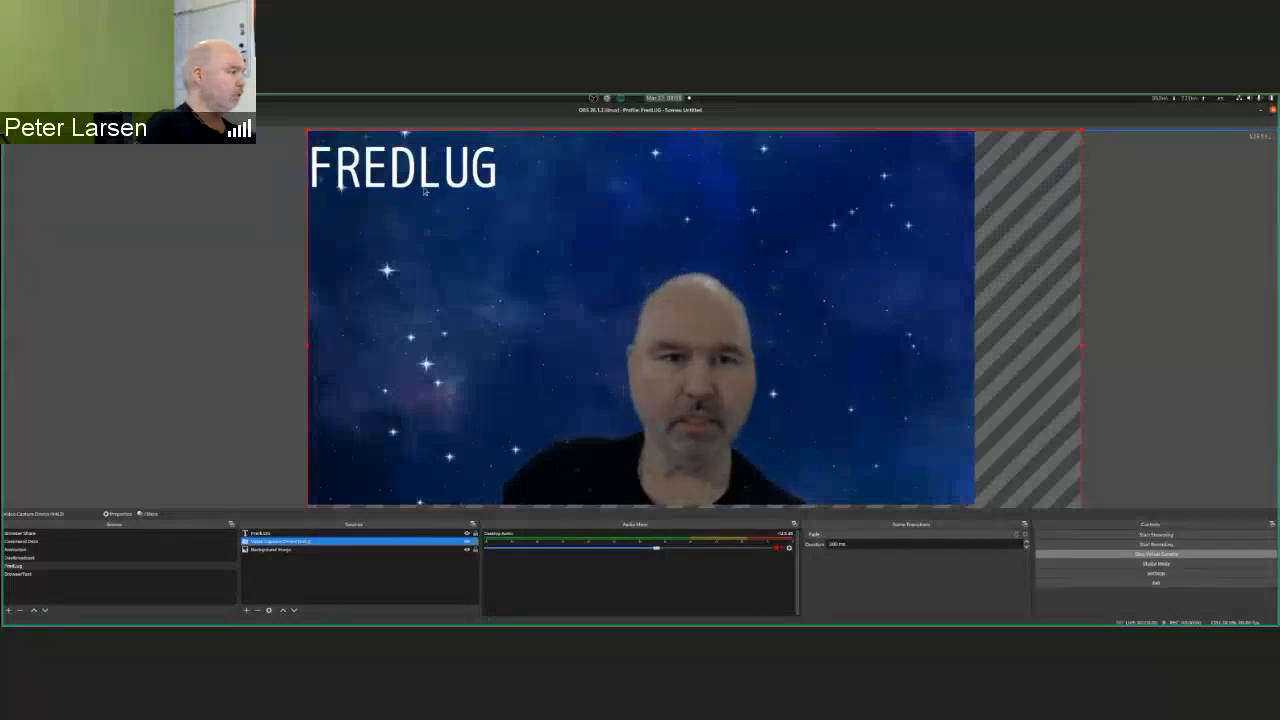
{"action": "left_click", "coordinate": [272, 534]}
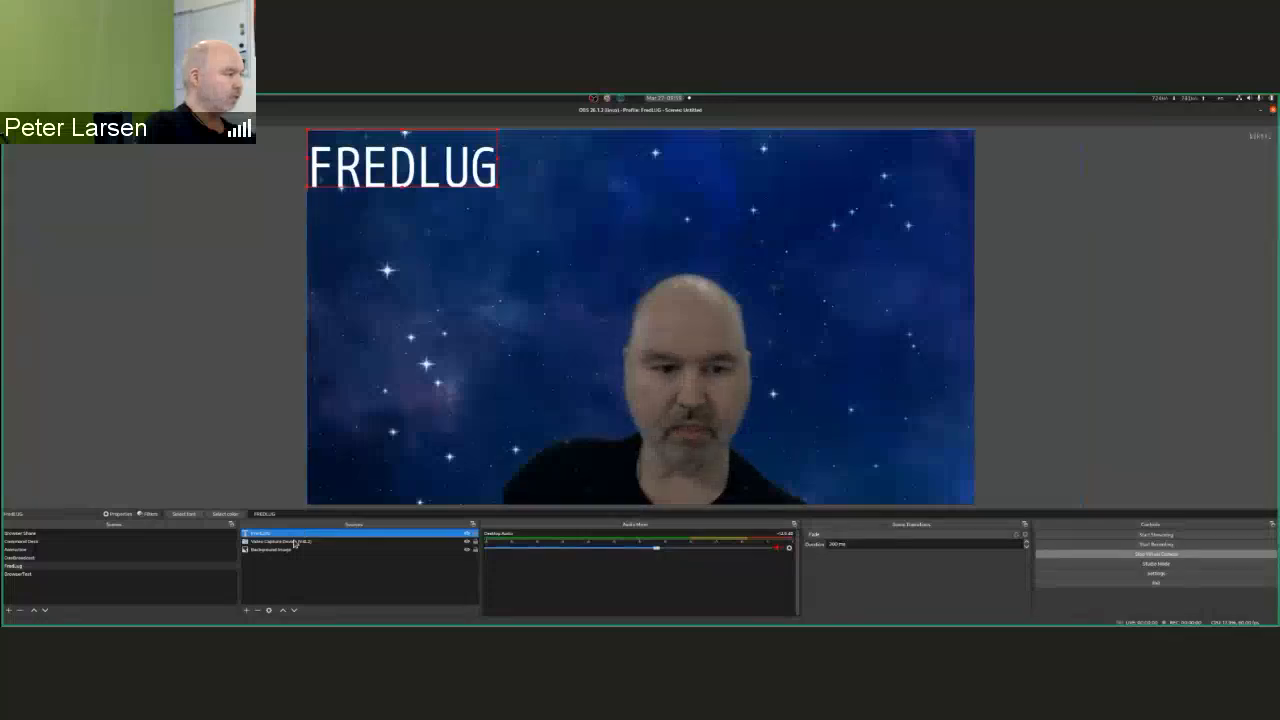
{"action": "left_click", "coordinate": [285, 541]}
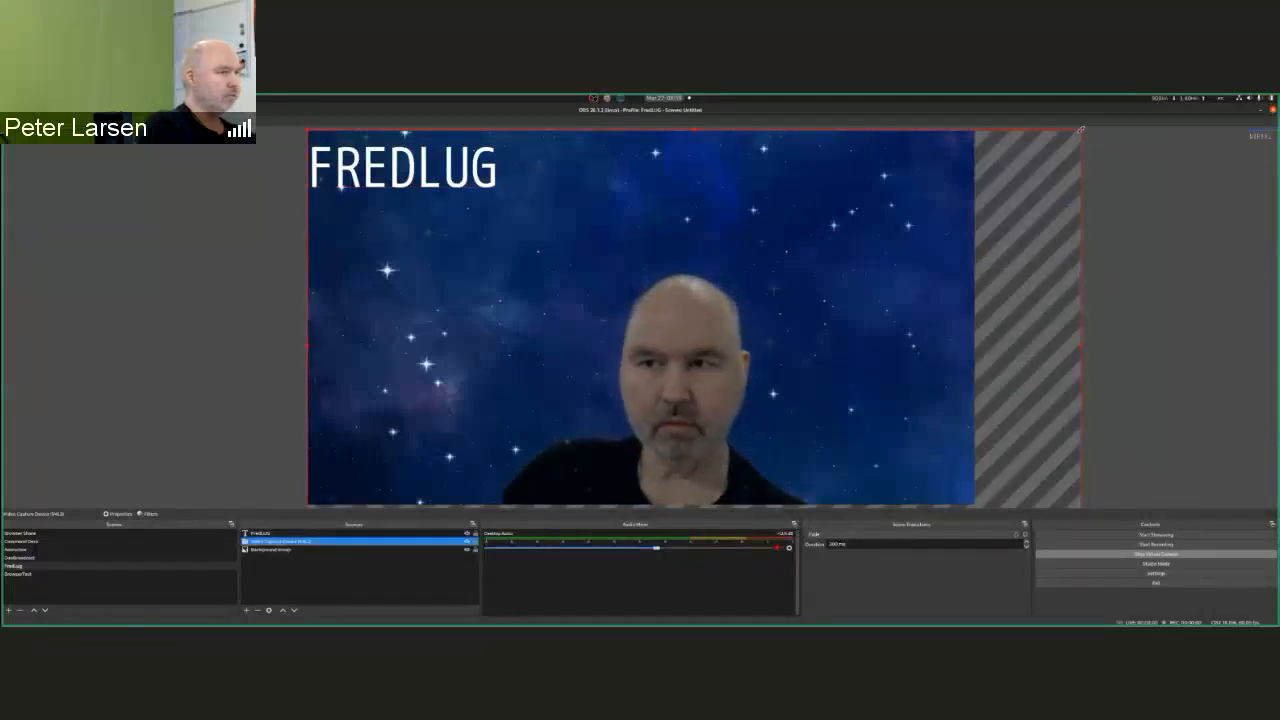
Shrink the webcam source to about 60% of its size, move it near the canvas centre, and keep it selected
{"action": "left_click_drag", "start_coordinate": [1080, 131], "coordinate": [735, 309]}
{"action": "left_click_drag", "start_coordinate": [623, 431], "coordinate": [791, 331]}
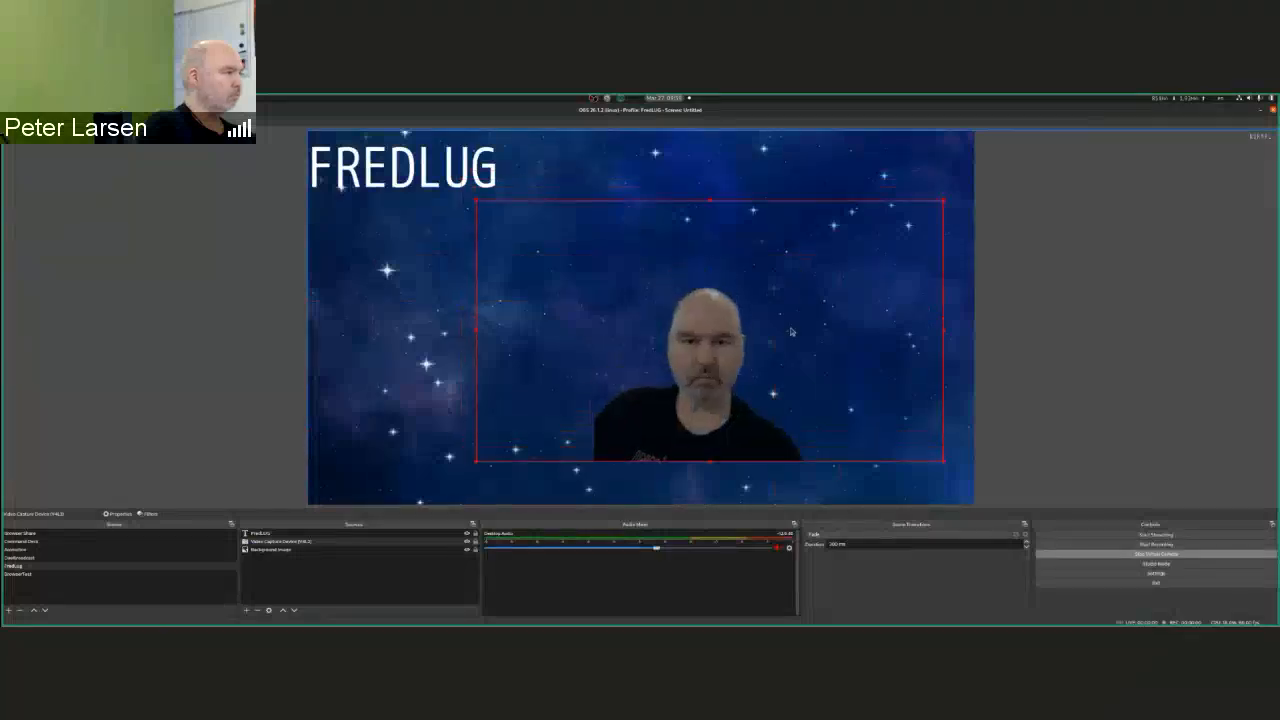
{"action": "left_click", "coordinate": [286, 550]}
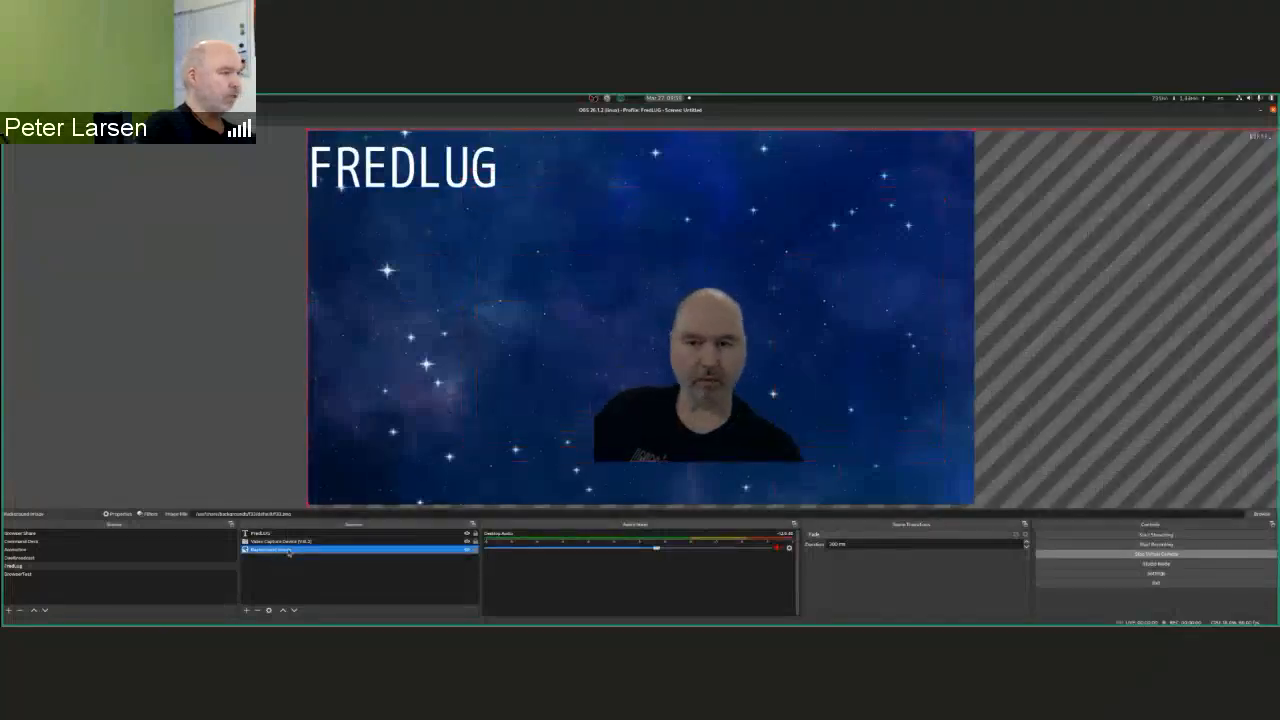
{"action": "left_click", "coordinate": [637, 373]}
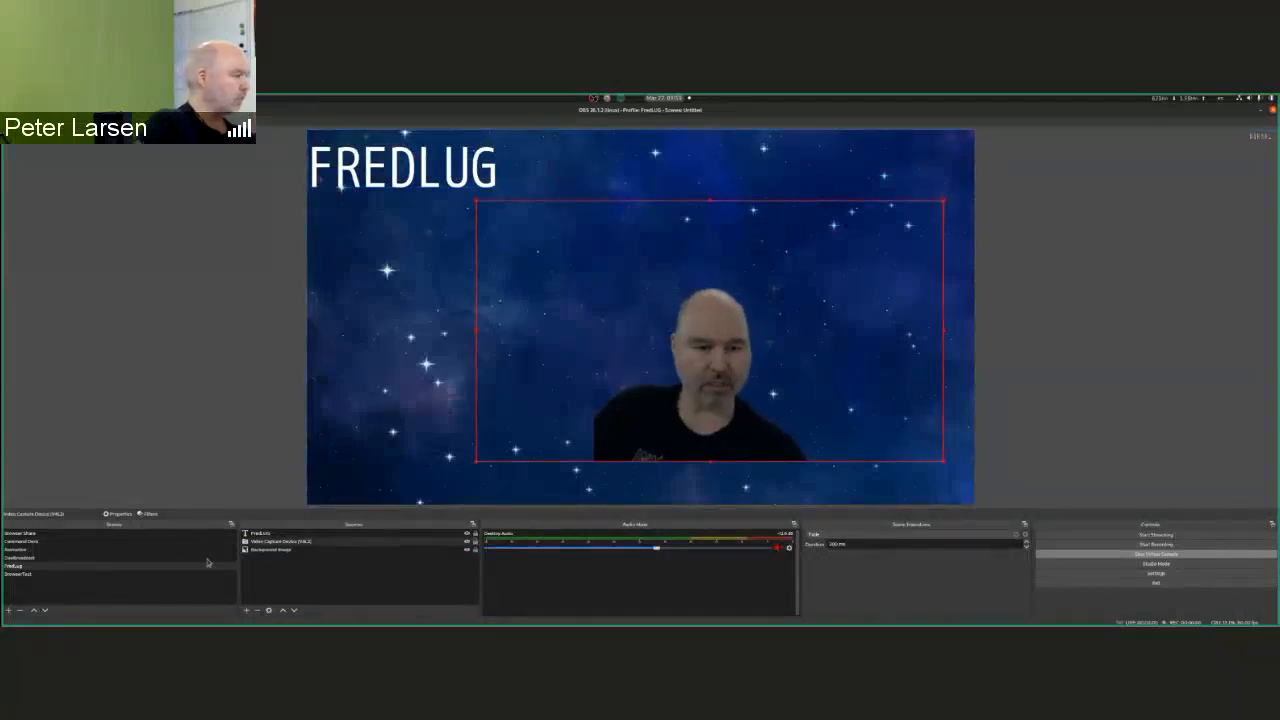
Open the webcam source's filters and disable the side-crop mask filter
{"action": "left_click", "coordinate": [148, 515]}
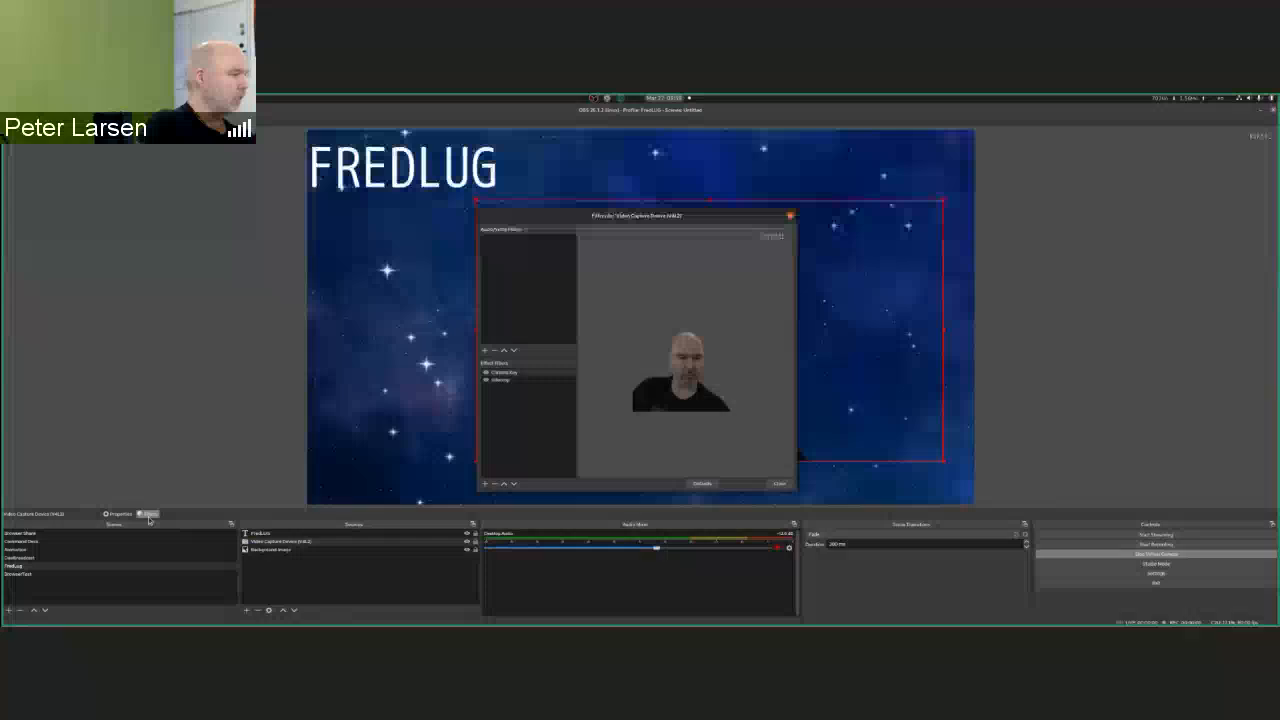
{"action": "left_click", "coordinate": [502, 381]}
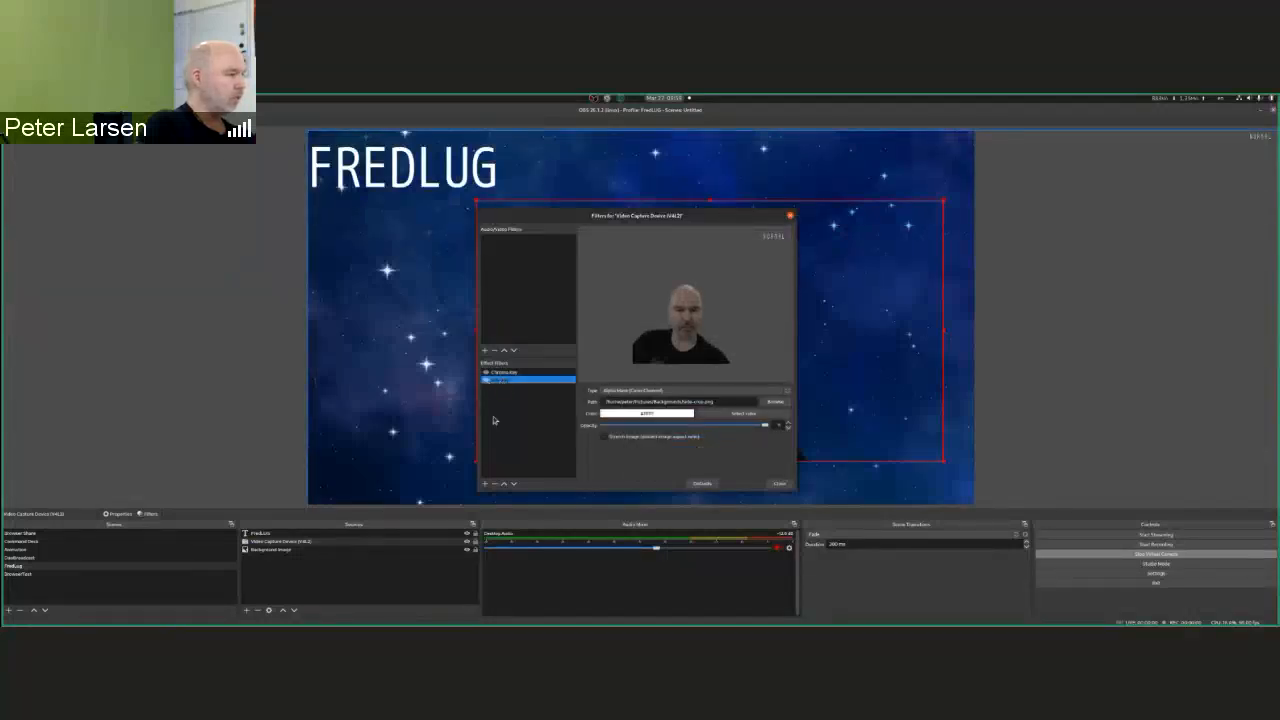
{"action": "left_click", "coordinate": [486, 380]}
Add a named Image Mask/Blend effect filter to the webcam source
{"action": "left_click", "coordinate": [486, 484]}
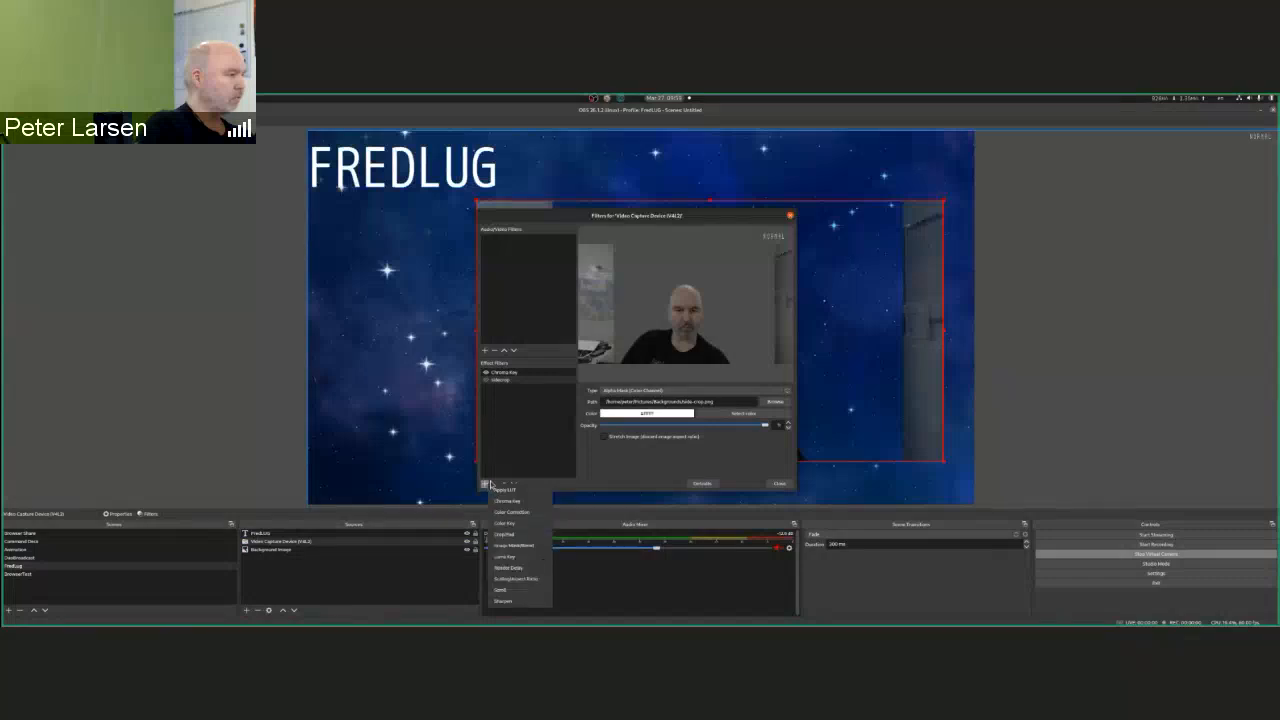
{"action": "left_click", "coordinate": [530, 534]}
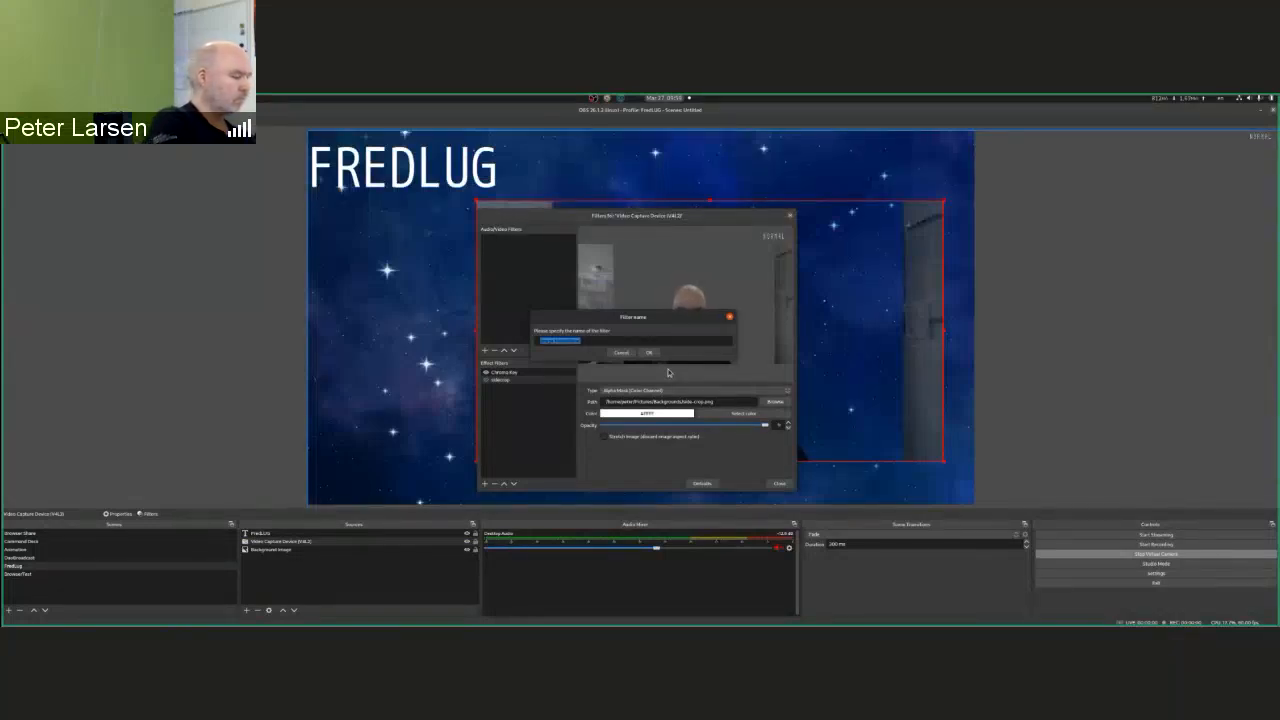
{"action": "type", "text": "w"}
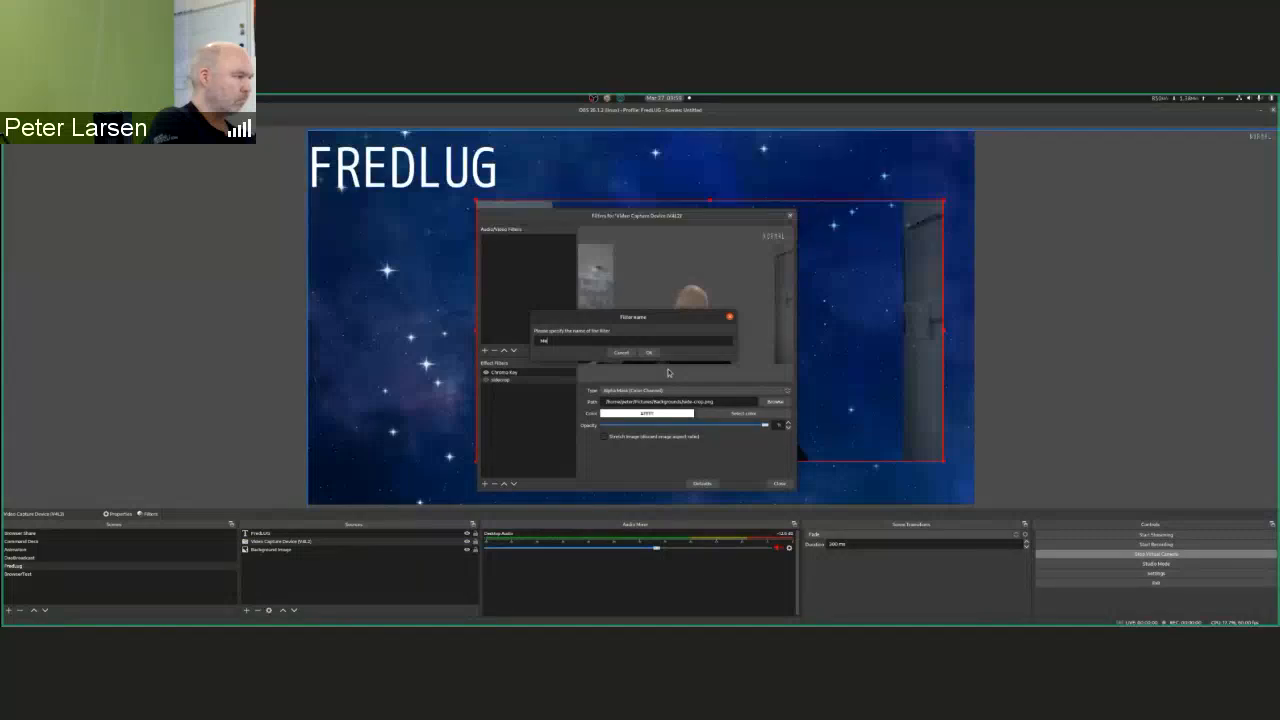
{"action": "key", "text": "Return"}
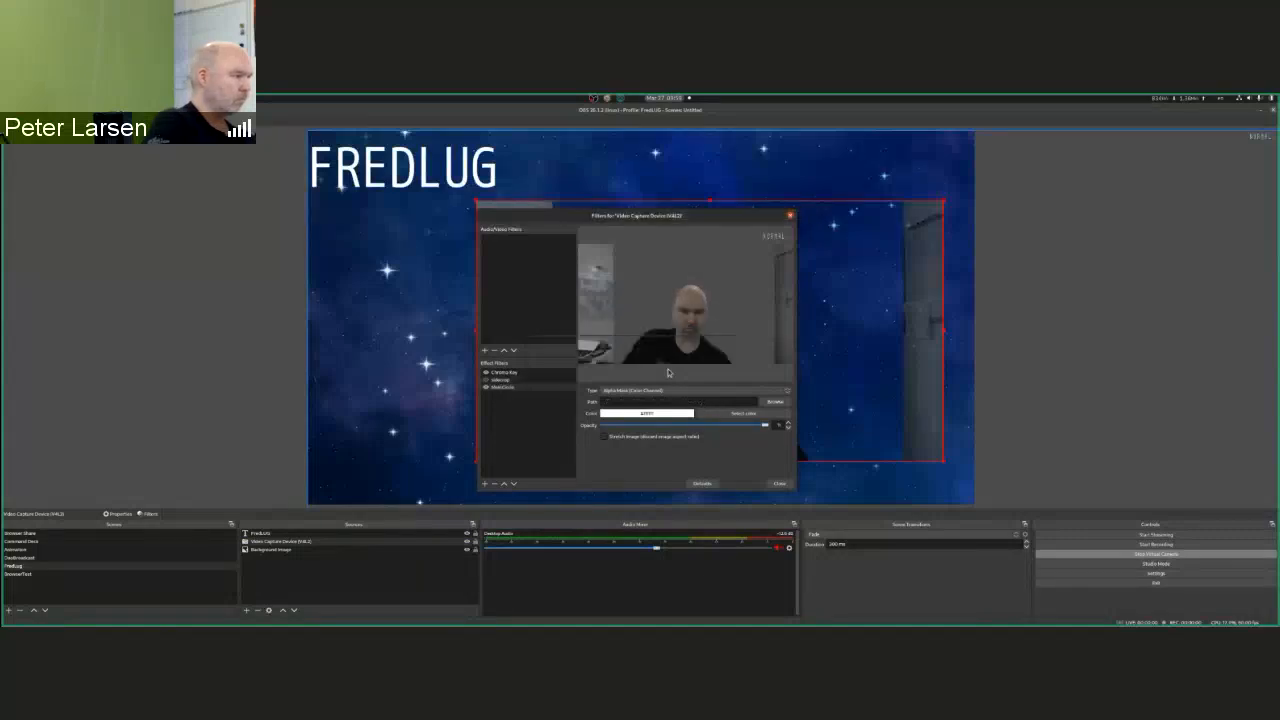
Start choosing an image file for the new mask filter and sort the Pictures folder by name
{"action": "left_click", "coordinate": [511, 388]}
{"action": "left_click", "coordinate": [772, 401]}
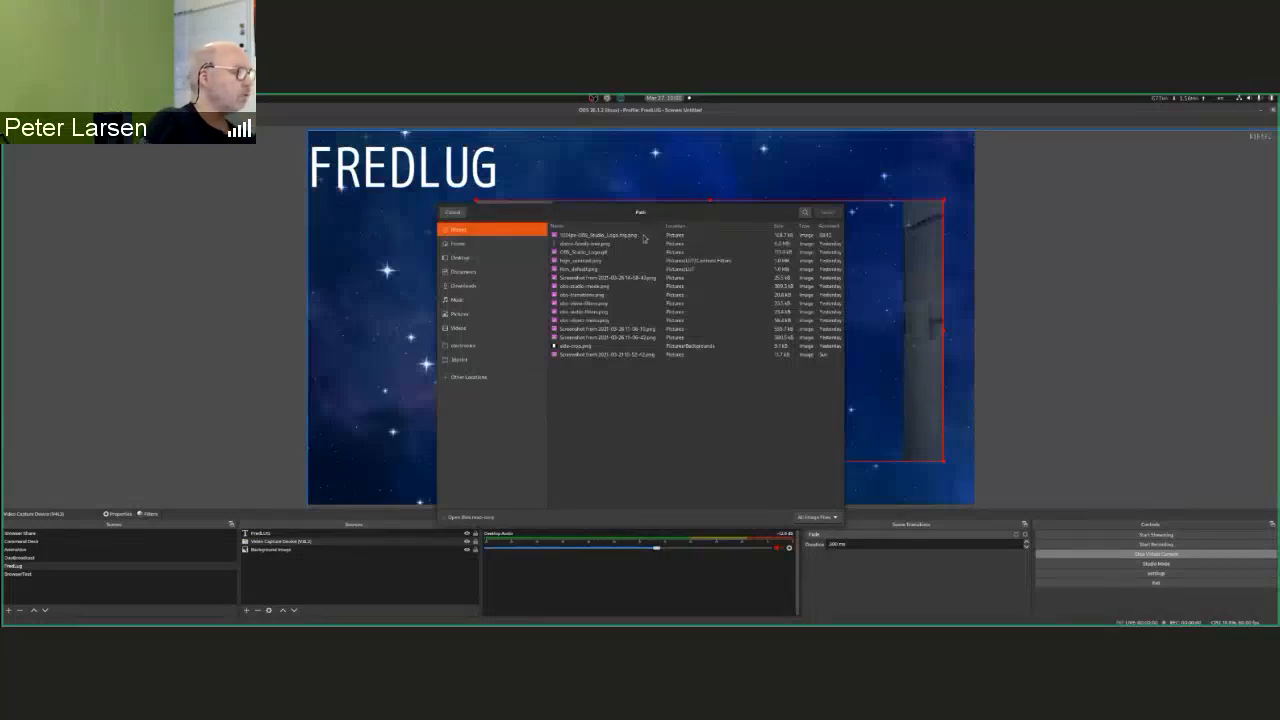
{"action": "left_click", "coordinate": [468, 313]}
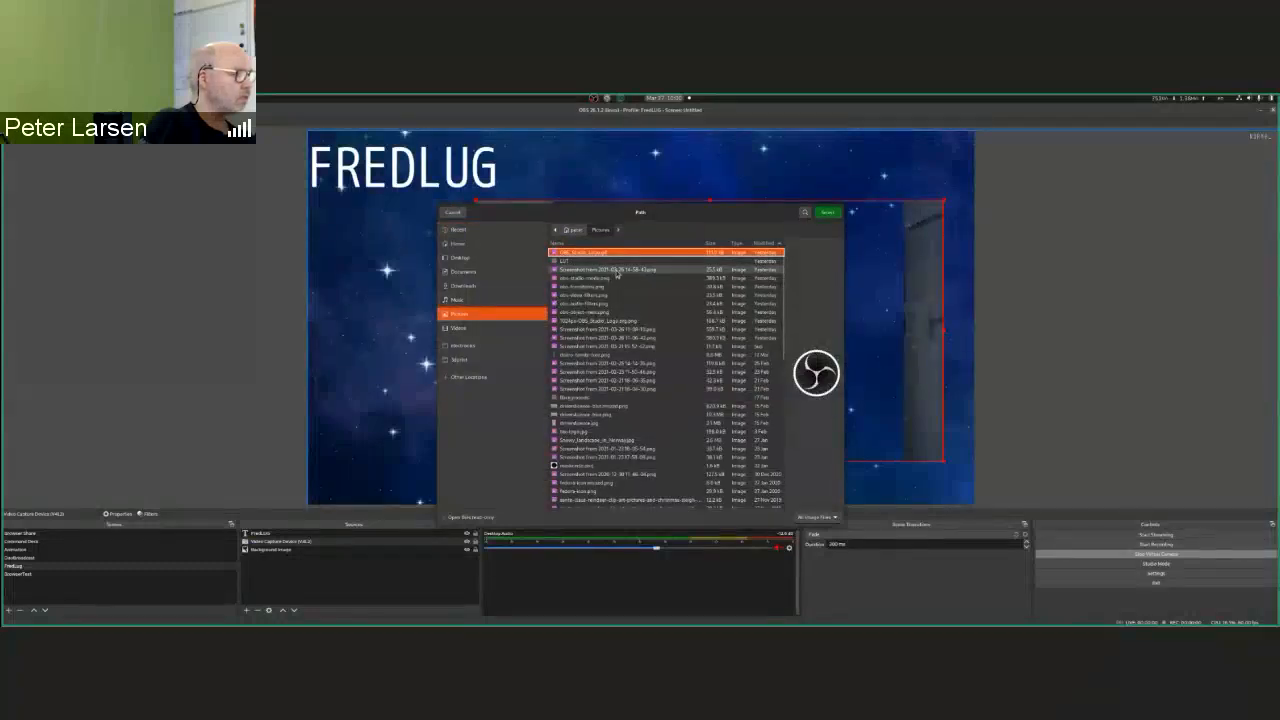
{"action": "scroll", "coordinate": [623, 344], "scroll_direction": "down", "scroll_amount": 5}
{"action": "scroll", "coordinate": [622, 320], "scroll_direction": "up", "scroll_amount": 5}
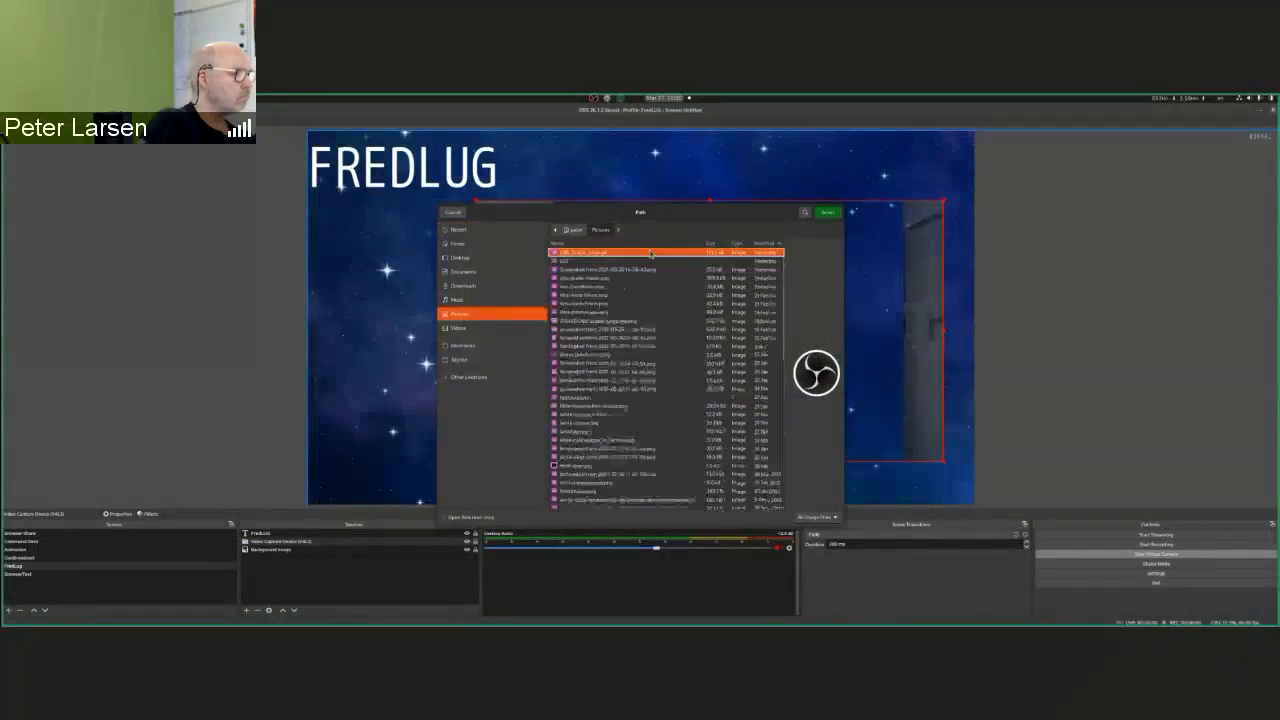
{"action": "left_click", "coordinate": [558, 243]}
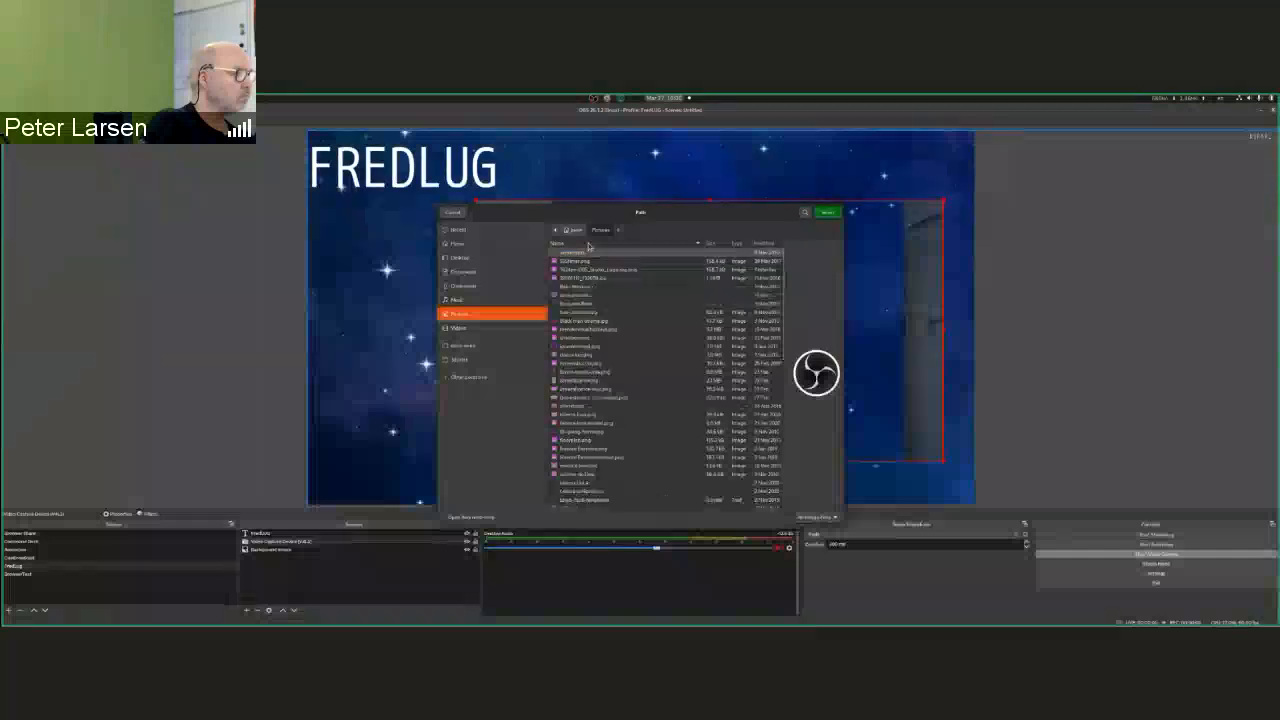
Search the Backgrounds folder for a circular mask image
{"action": "double_click", "coordinate": [584, 296]}
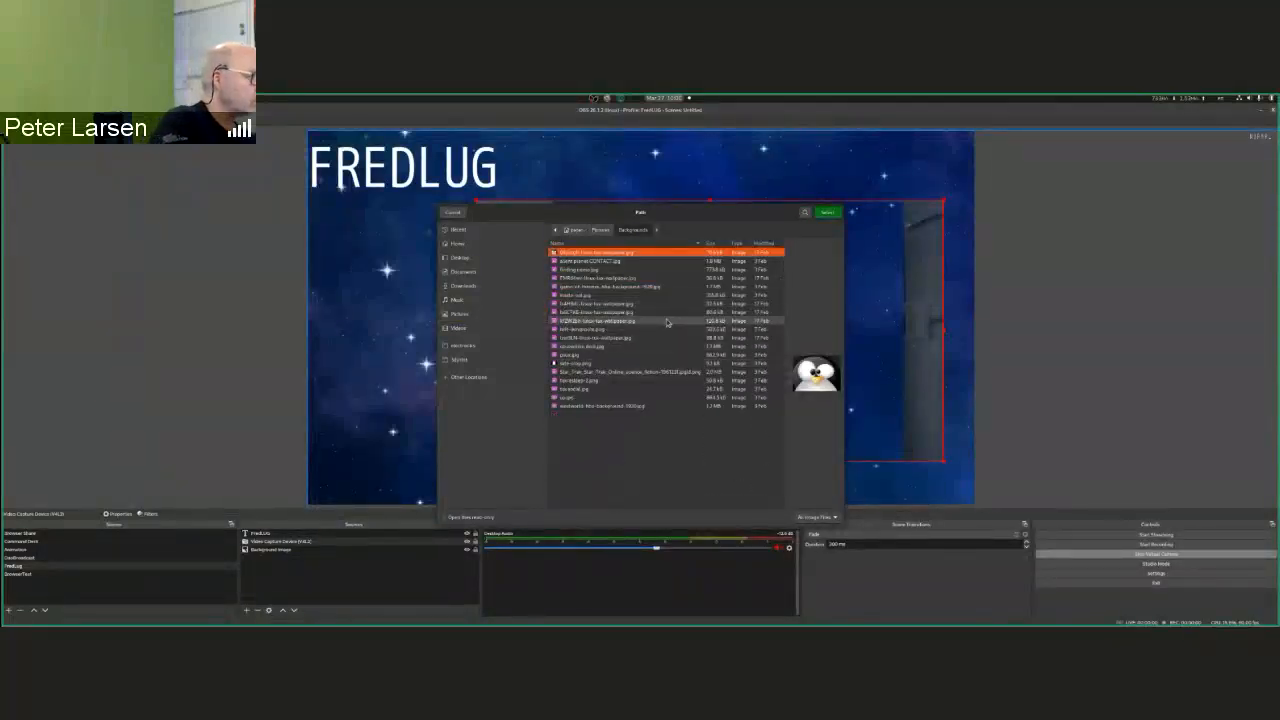
{"action": "type", "text": "st"}
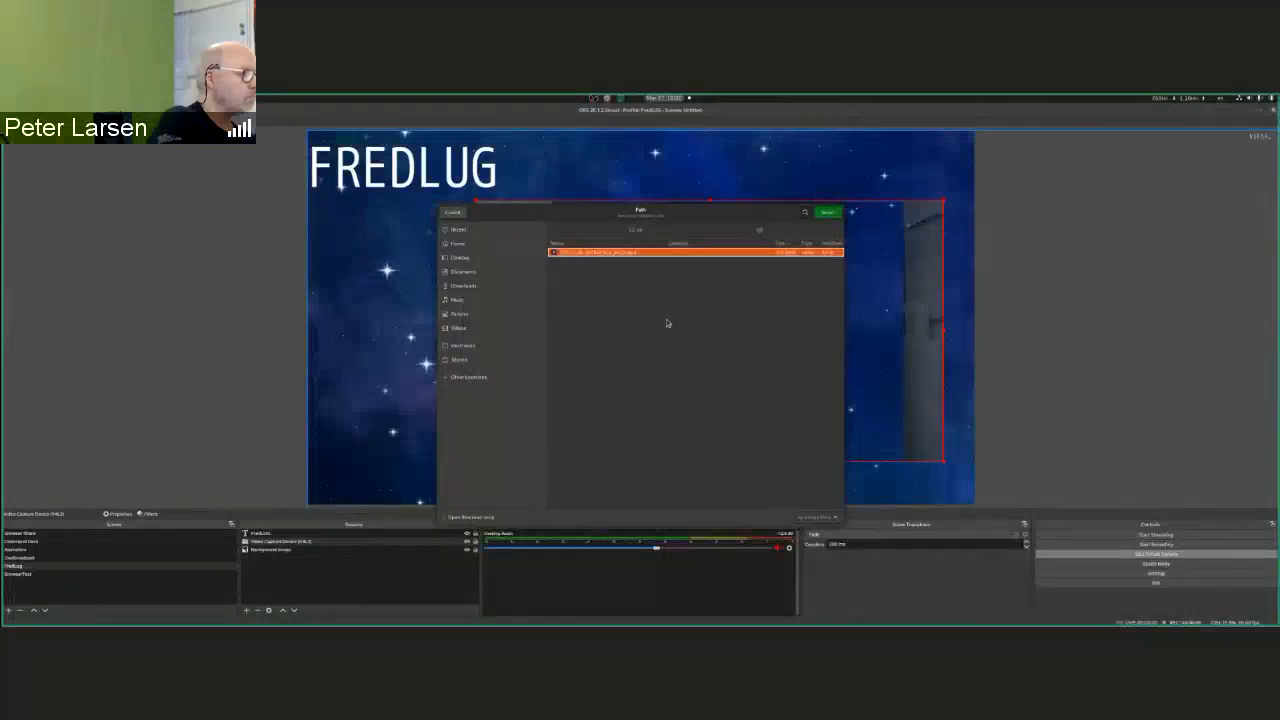
{"action": "type", "text": "m"}
{"action": "key", "text": "BackSpace"}
{"action": "key", "text": "BackSpace"}
{"action": "key", "text": "BackSpace"}
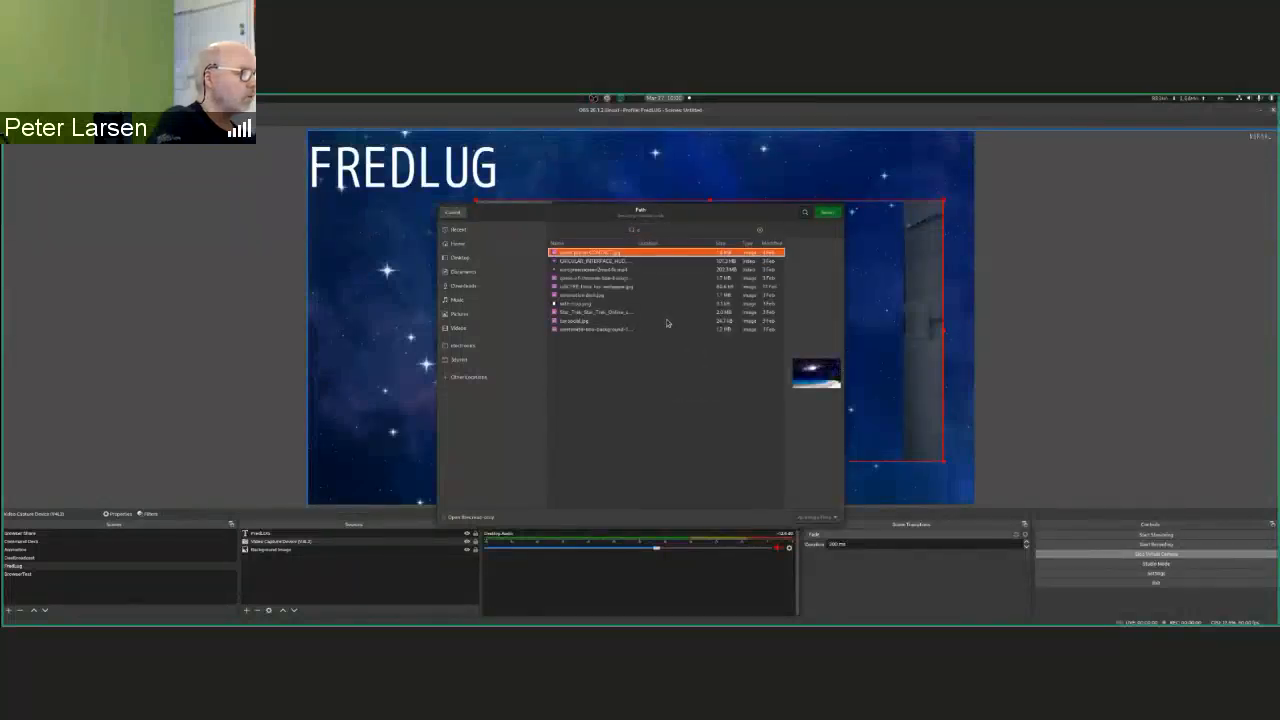
Search the desktop for "circle", open the white-circle mask image in the viewer, and move it clear of the file dialog
{"action": "key", "text": "super"}
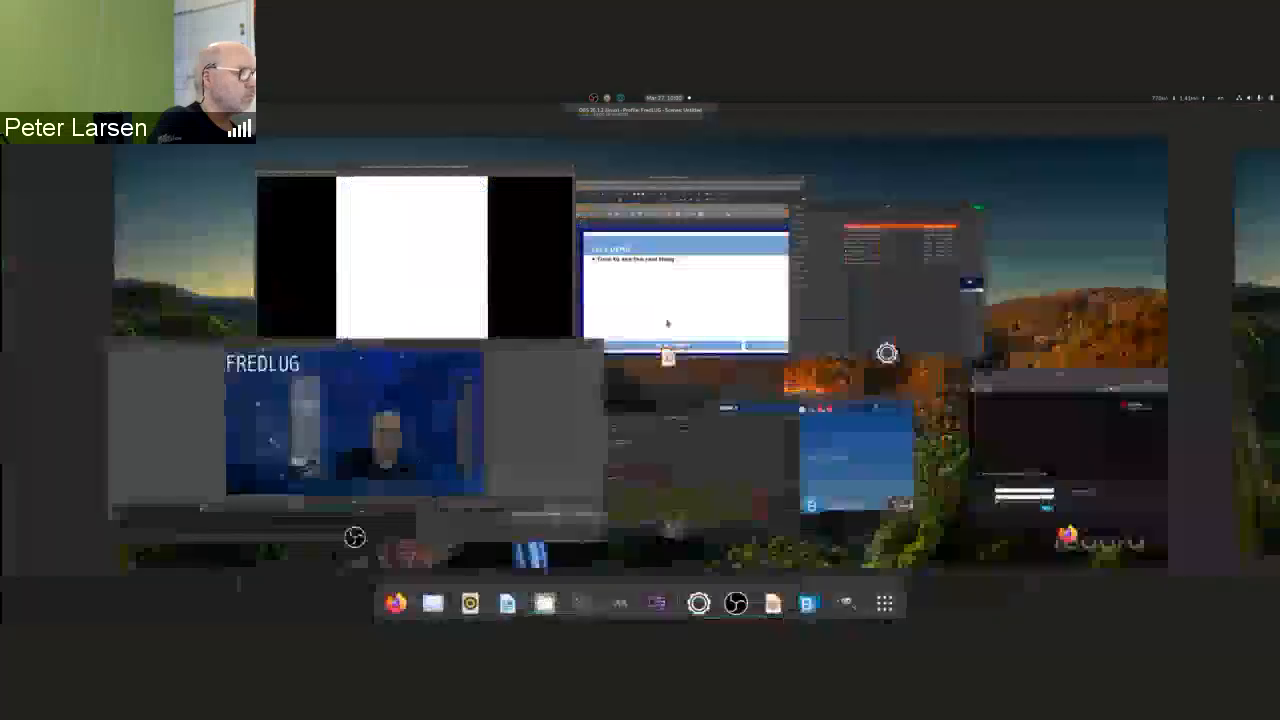
{"action": "type", "text": "circle"}
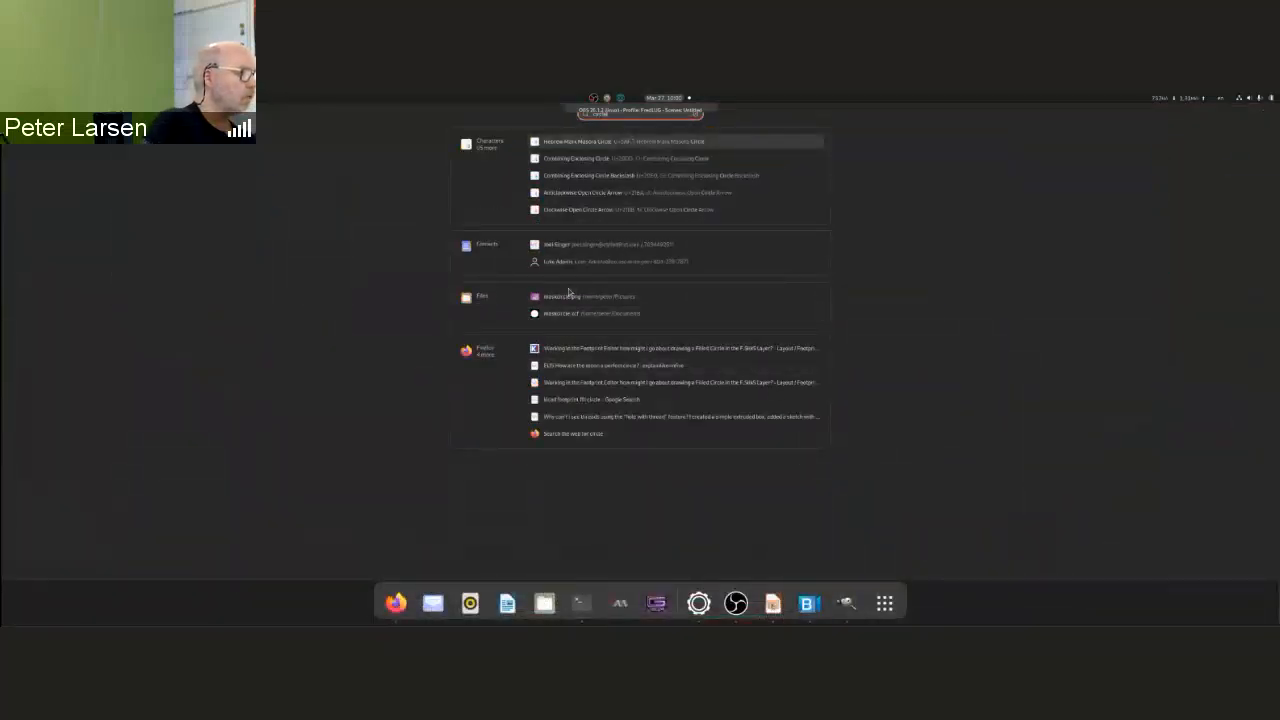
{"action": "key", "text": "Escape"}
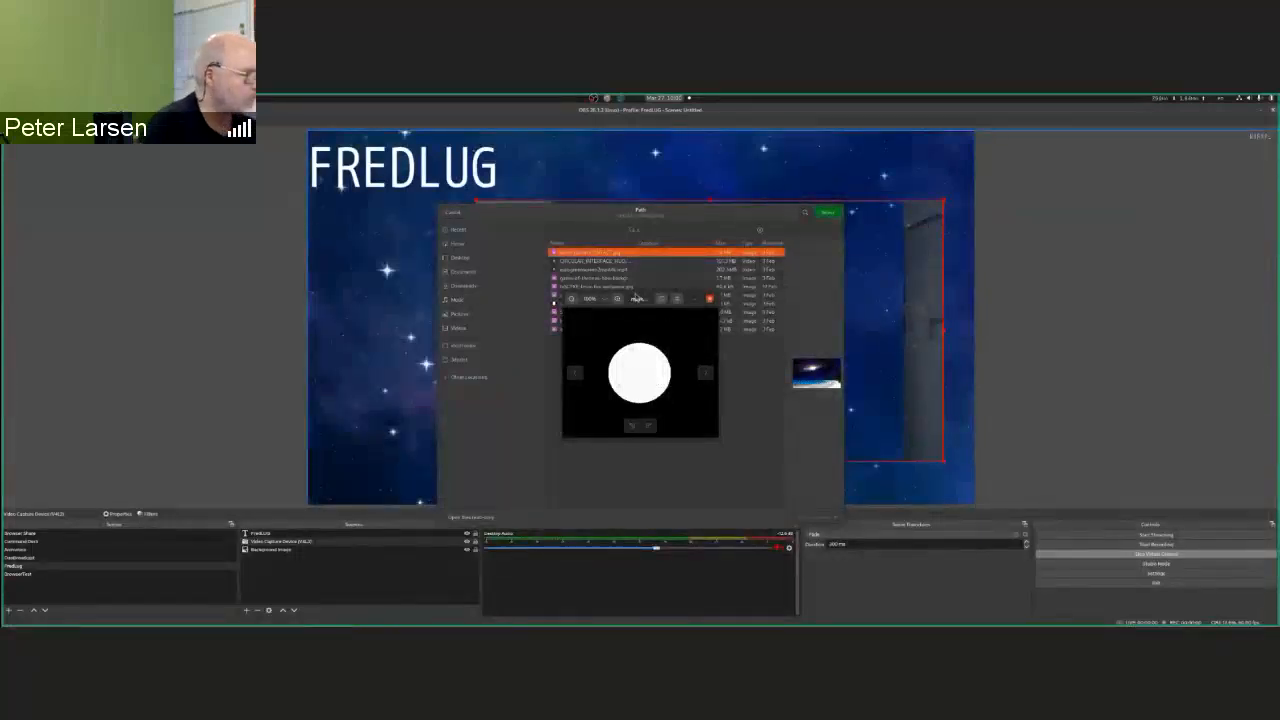
{"action": "left_click_drag", "start_coordinate": [637, 298], "coordinate": [230, 300]}
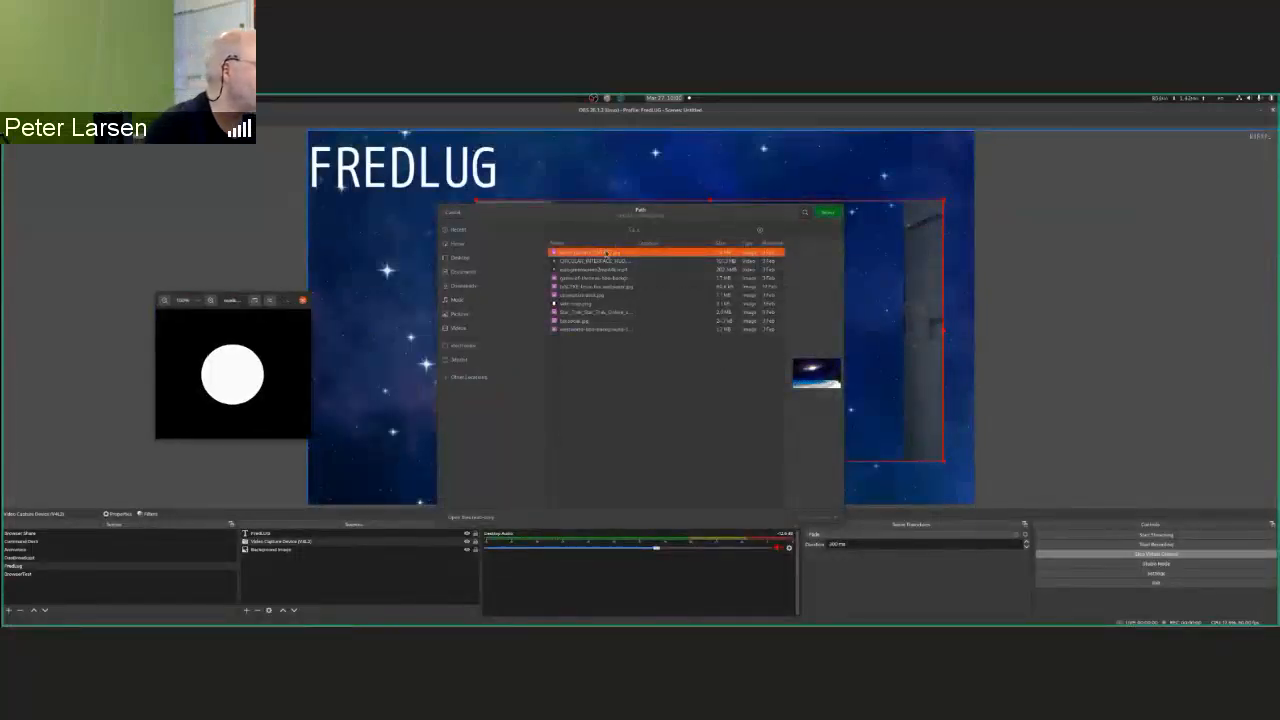
Choose the circle mask image from the Pictures folder as the mask filter's image file
{"action": "left_click", "coordinate": [465, 315]}
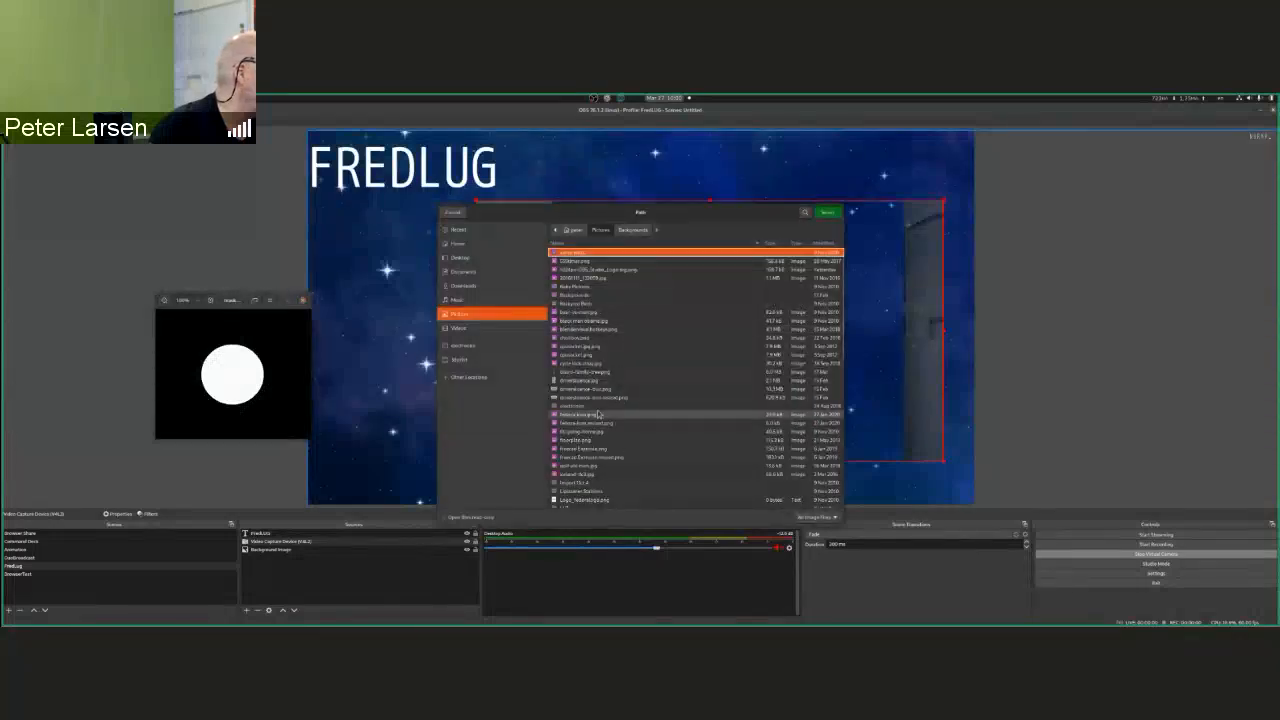
{"action": "scroll", "coordinate": [595, 450], "scroll_direction": "down", "scroll_amount": 3}
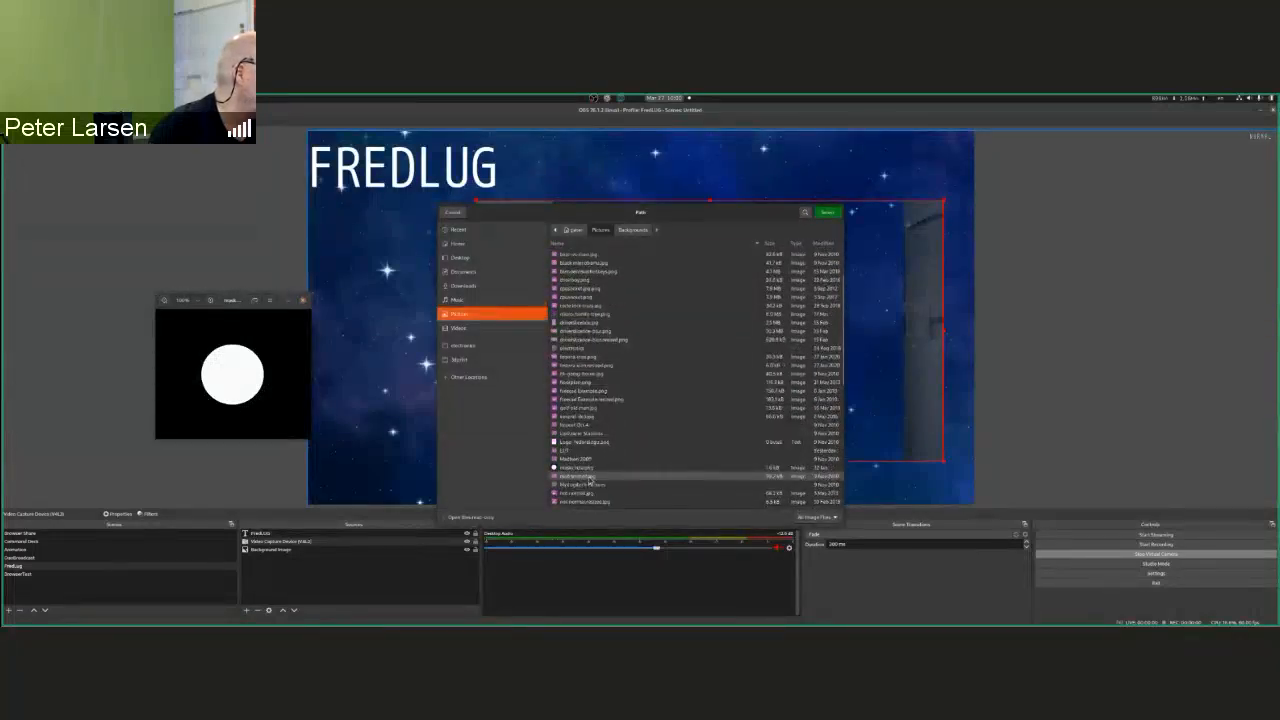
{"action": "scroll", "coordinate": [590, 478], "scroll_direction": "down", "scroll_amount": 1}
{"action": "double_click", "coordinate": [620, 437]}
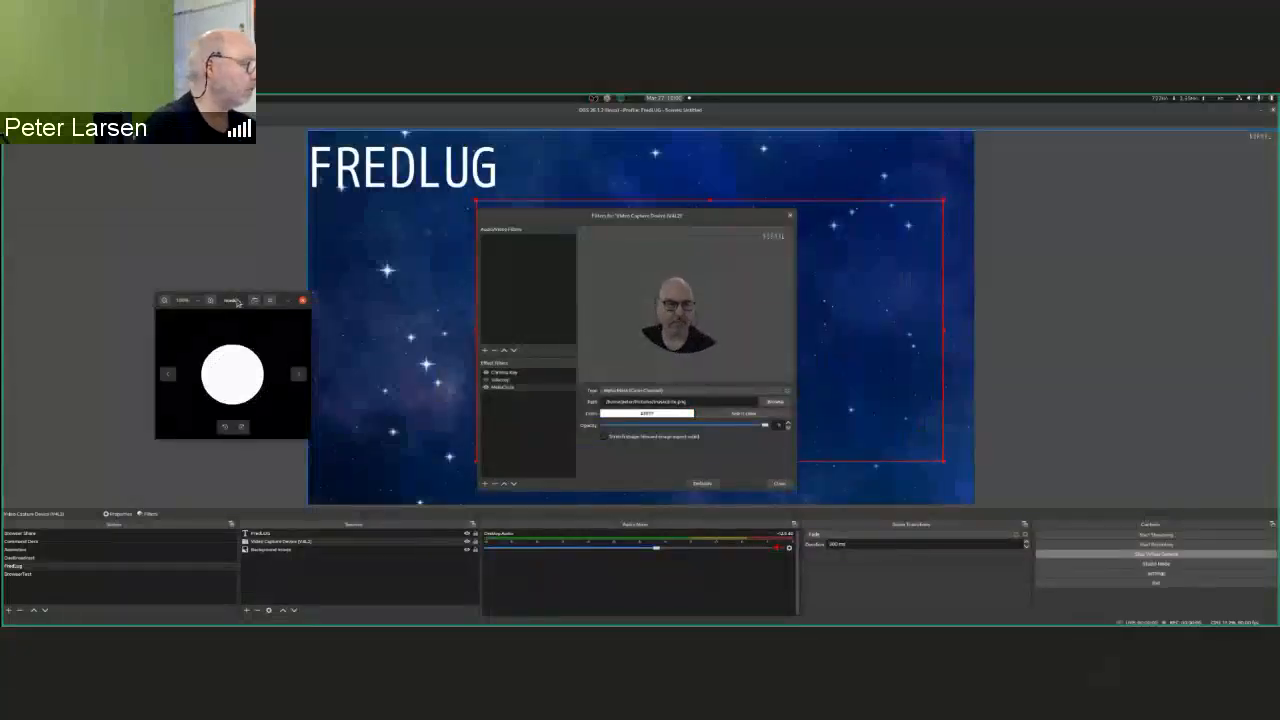
Enlarge the circle mask image viewer, place it beside the filter preview for comparison, and close the webcam filters
{"action": "left_click_drag", "start_coordinate": [237, 302], "coordinate": [440, 199]}
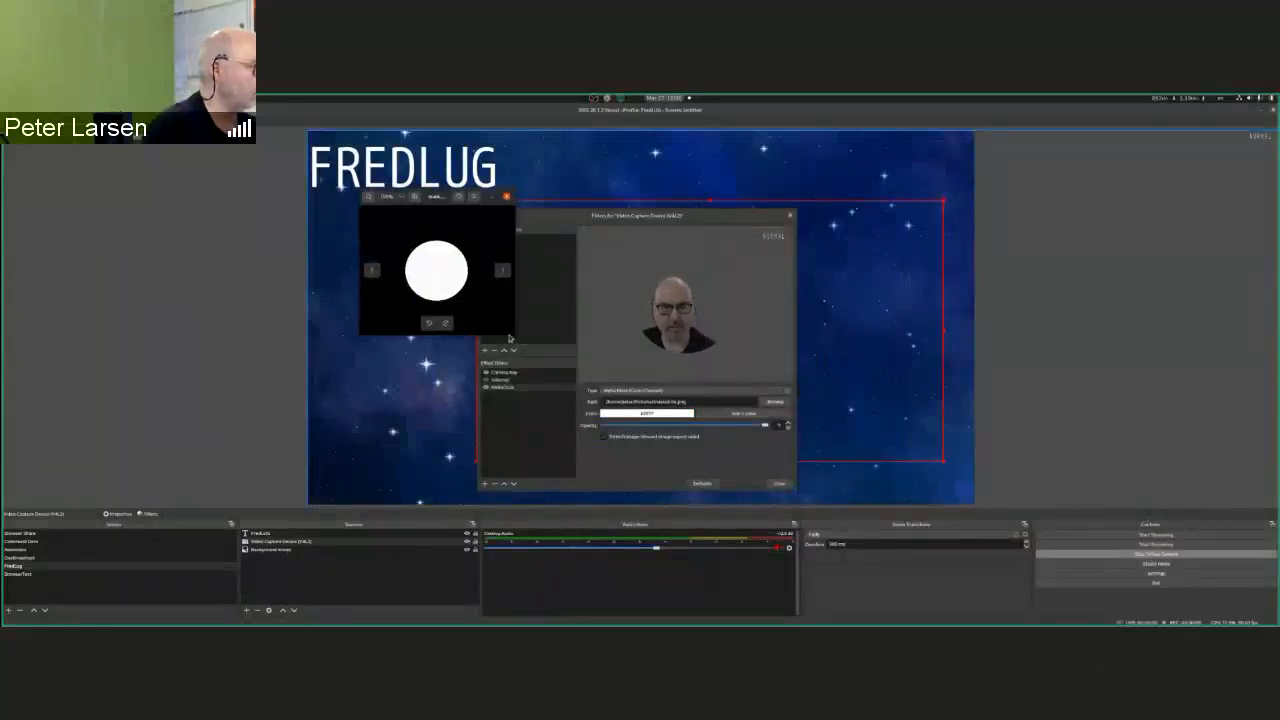
{"action": "left_click_drag", "start_coordinate": [512, 338], "coordinate": [648, 390]}
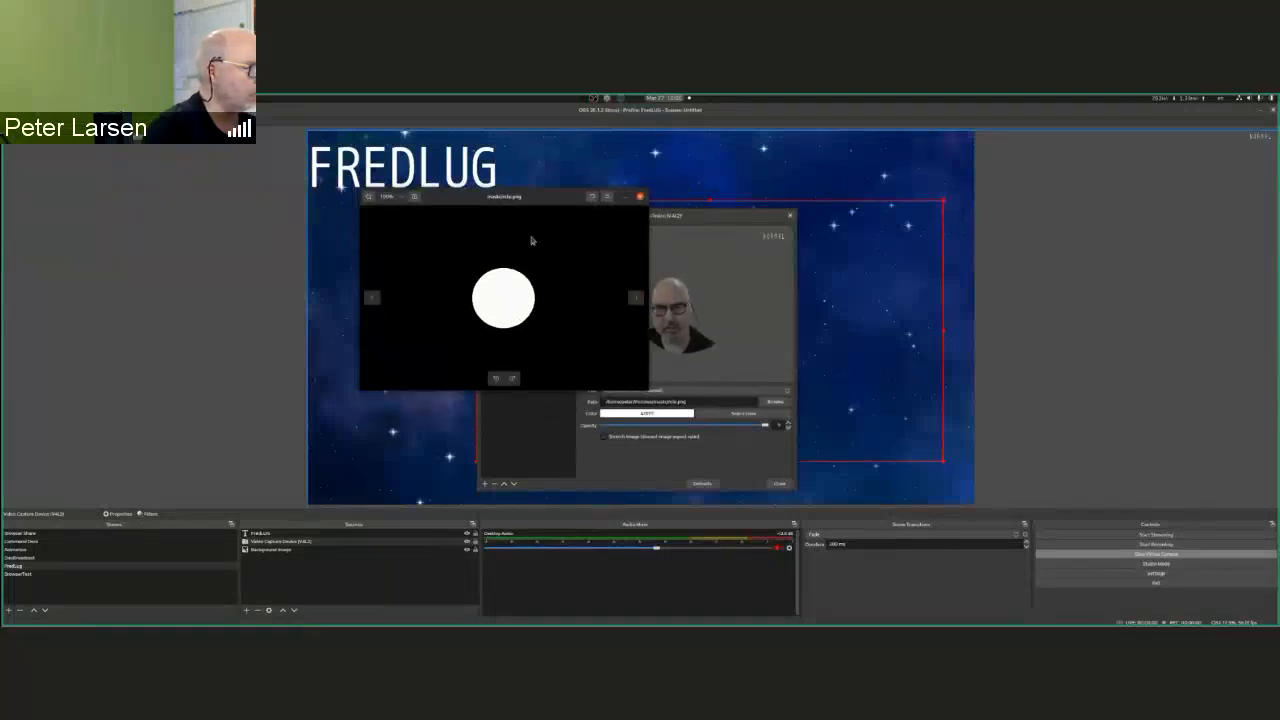
{"action": "left_click_drag", "start_coordinate": [531, 197], "coordinate": [314, 195]}
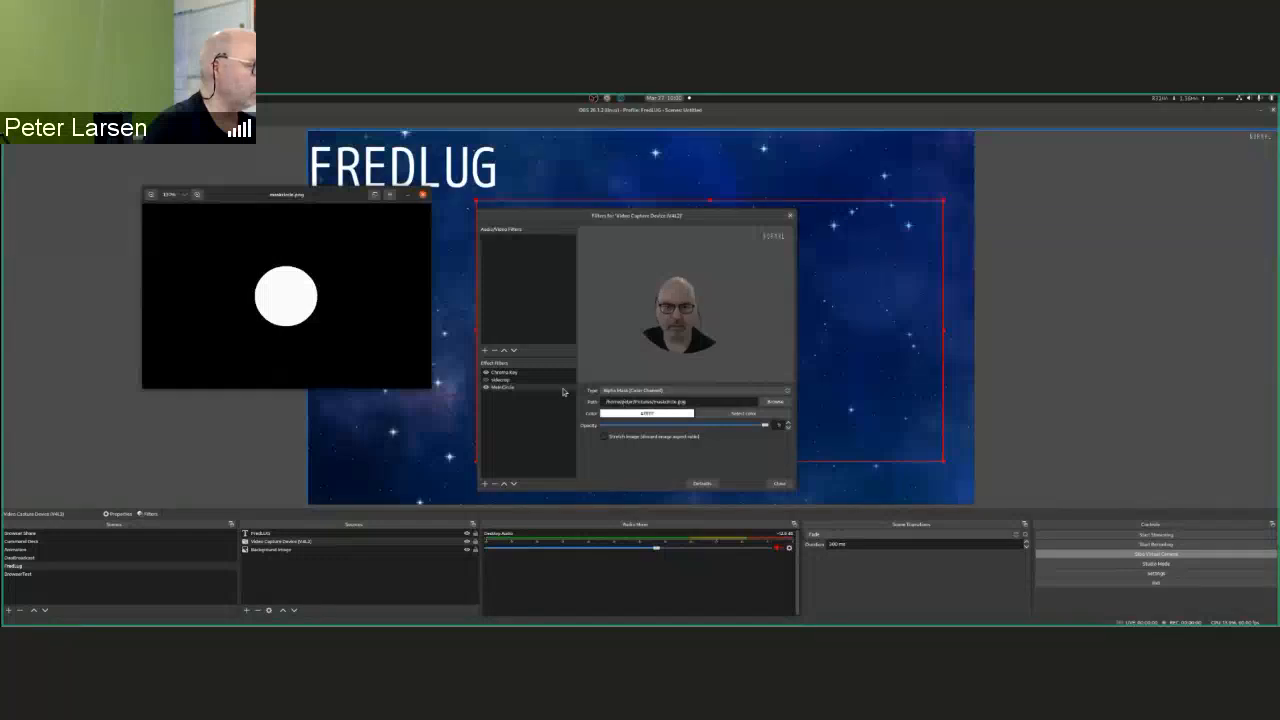
{"action": "left_click", "coordinate": [781, 484]}
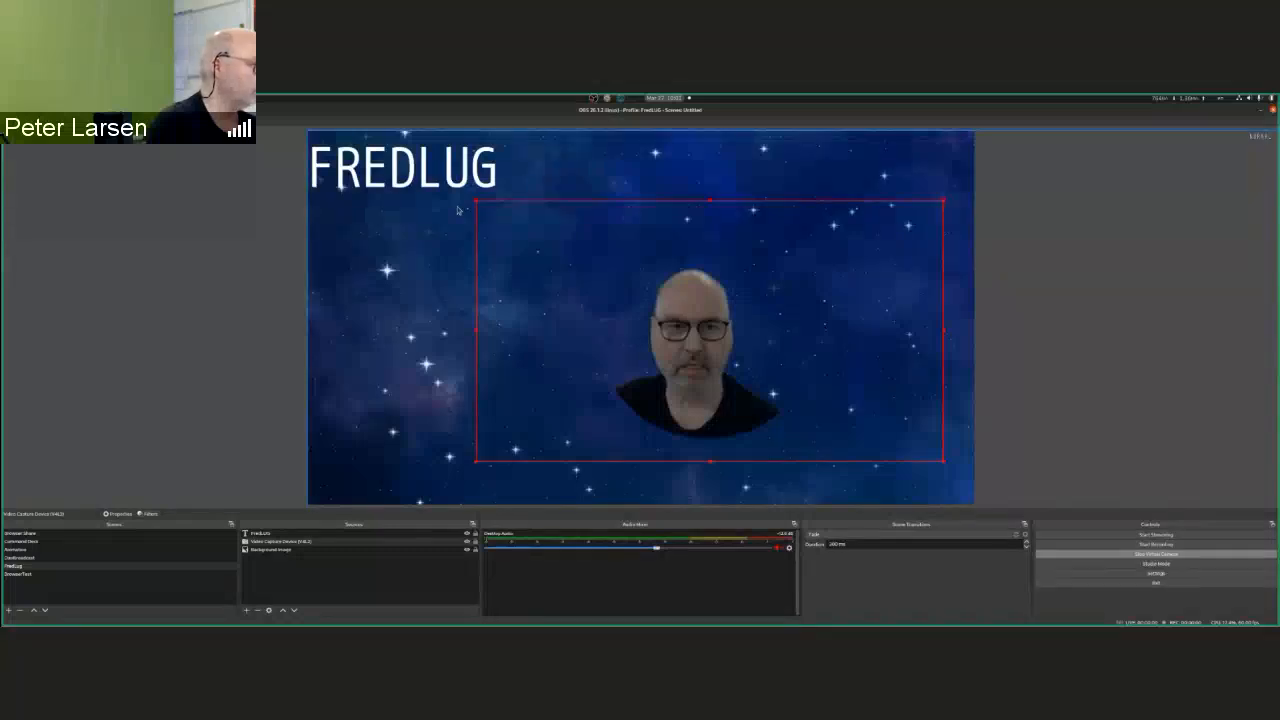
Shrink the masked webcam source and place it in the lower-right corner of the scene, partly past the canvas edge
{"action": "left_click_drag", "start_coordinate": [477, 201], "coordinate": [791, 377]}
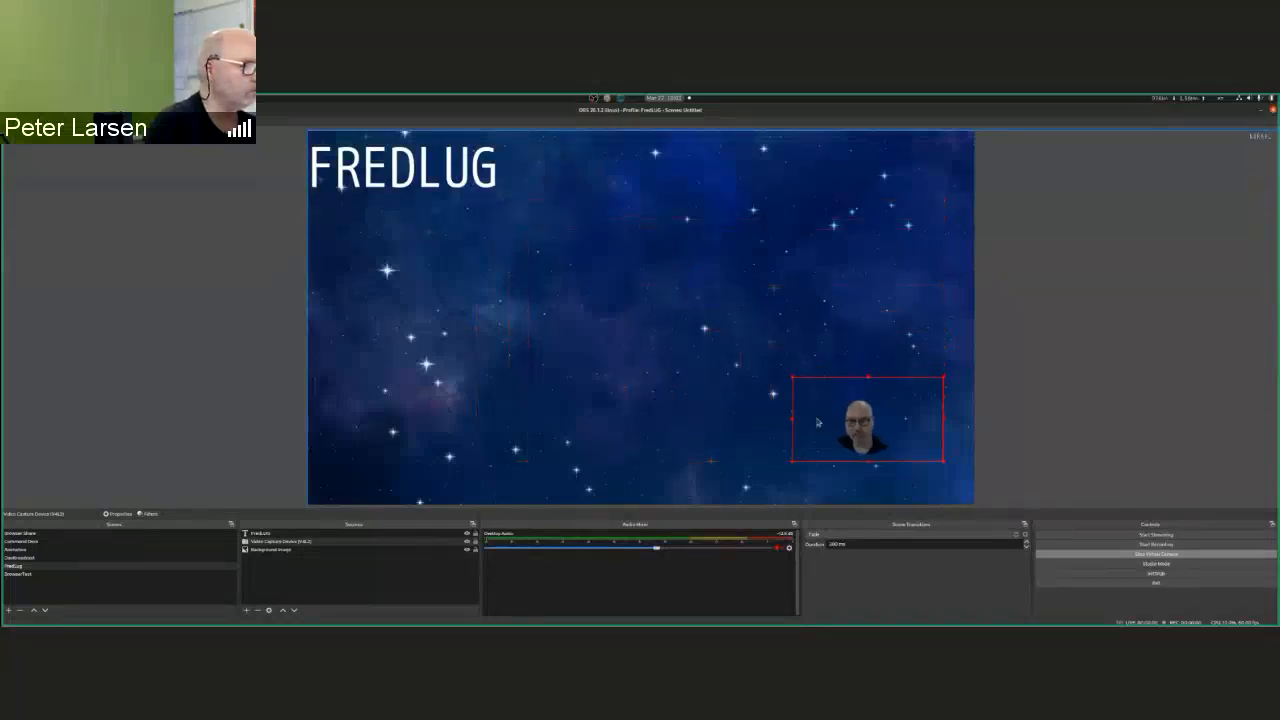
{"action": "left_click_drag", "start_coordinate": [822, 427], "coordinate": [851, 468]}
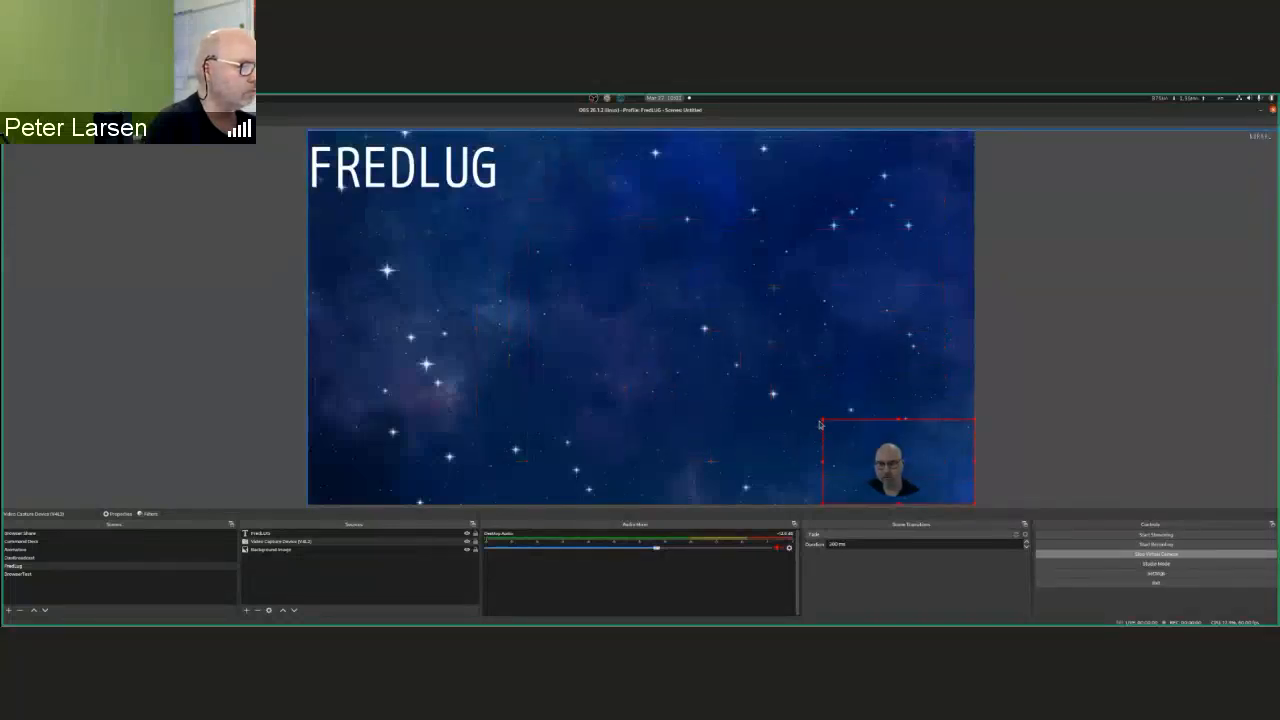
{"action": "mouse_move", "coordinate": [822, 420]}
{"action": "left_mouse_down"}
{"action": "mouse_move", "coordinate": [852, 464]}
{"action": "mouse_move", "coordinate": [916, 458]}
{"action": "mouse_move", "coordinate": [932, 475]}
{"action": "mouse_move", "coordinate": [846, 422]}
{"action": "left_mouse_up"}
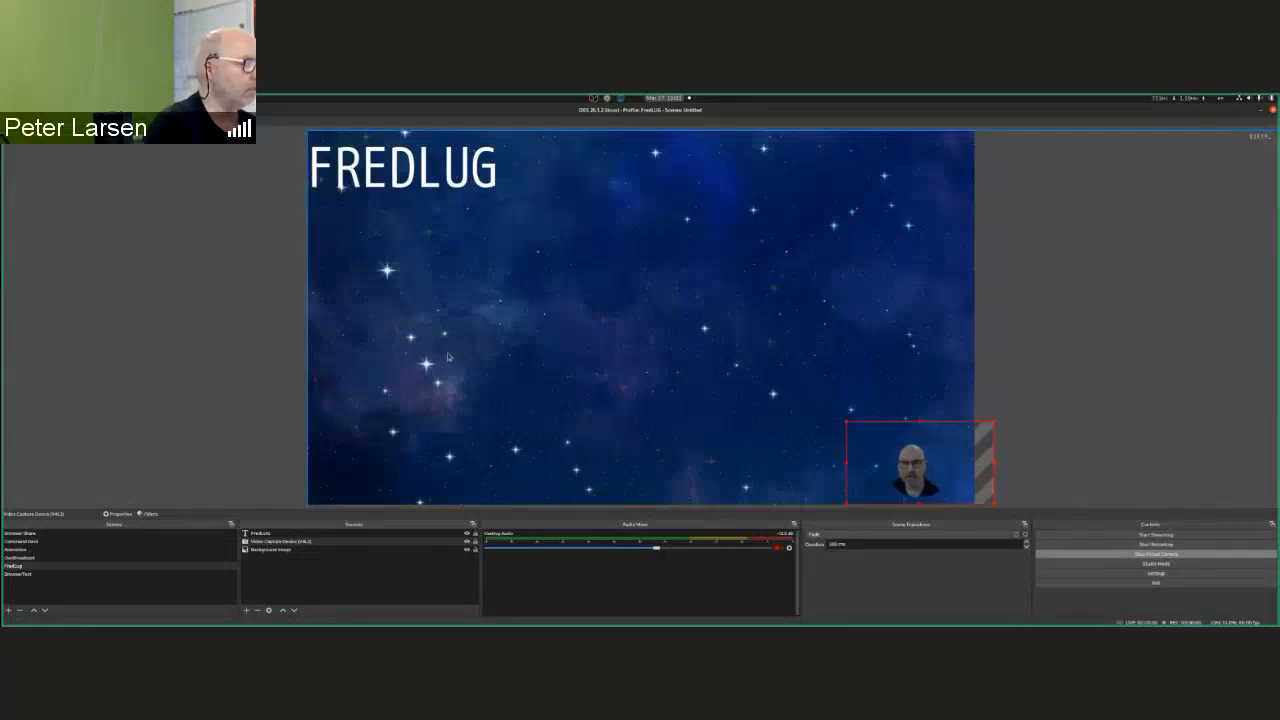
{"action": "left_click", "coordinate": [612, 357]}
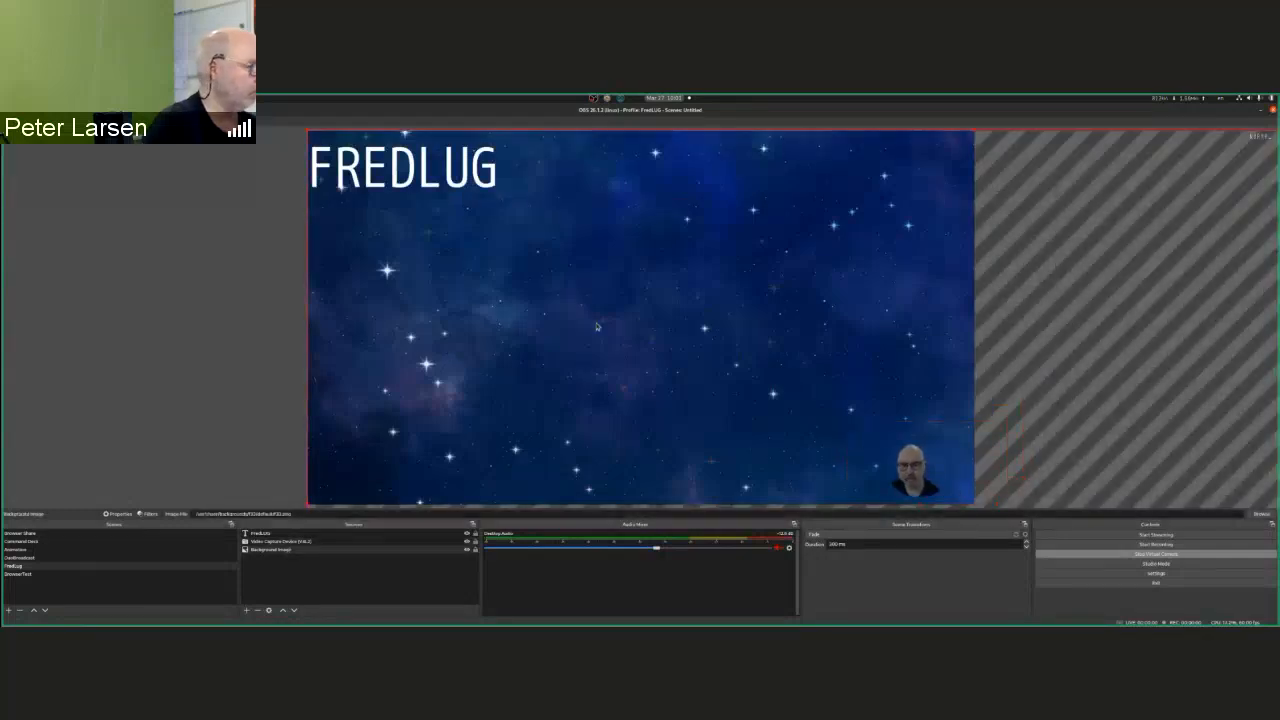
Add a Screen Capture (XSHM) source to the FredLug scene and review its screen and cursor settings
{"action": "left_click", "coordinate": [247, 609]}
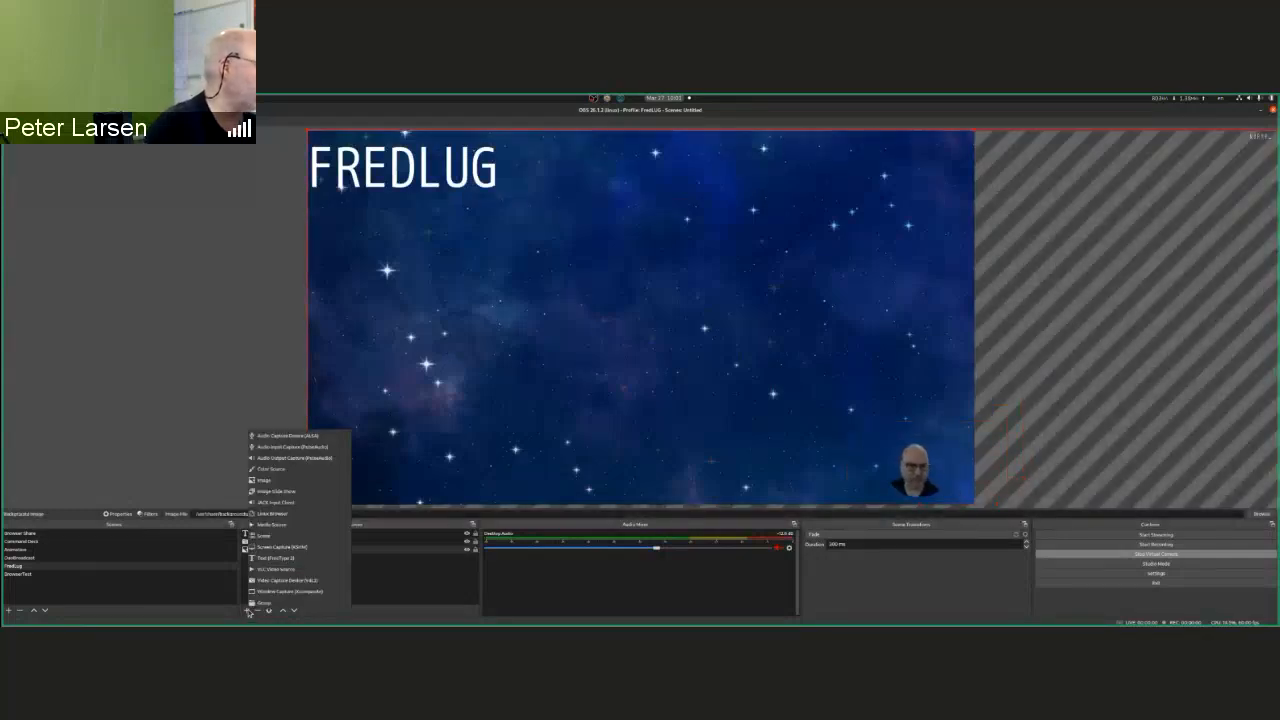
{"action": "left_click", "coordinate": [313, 547]}
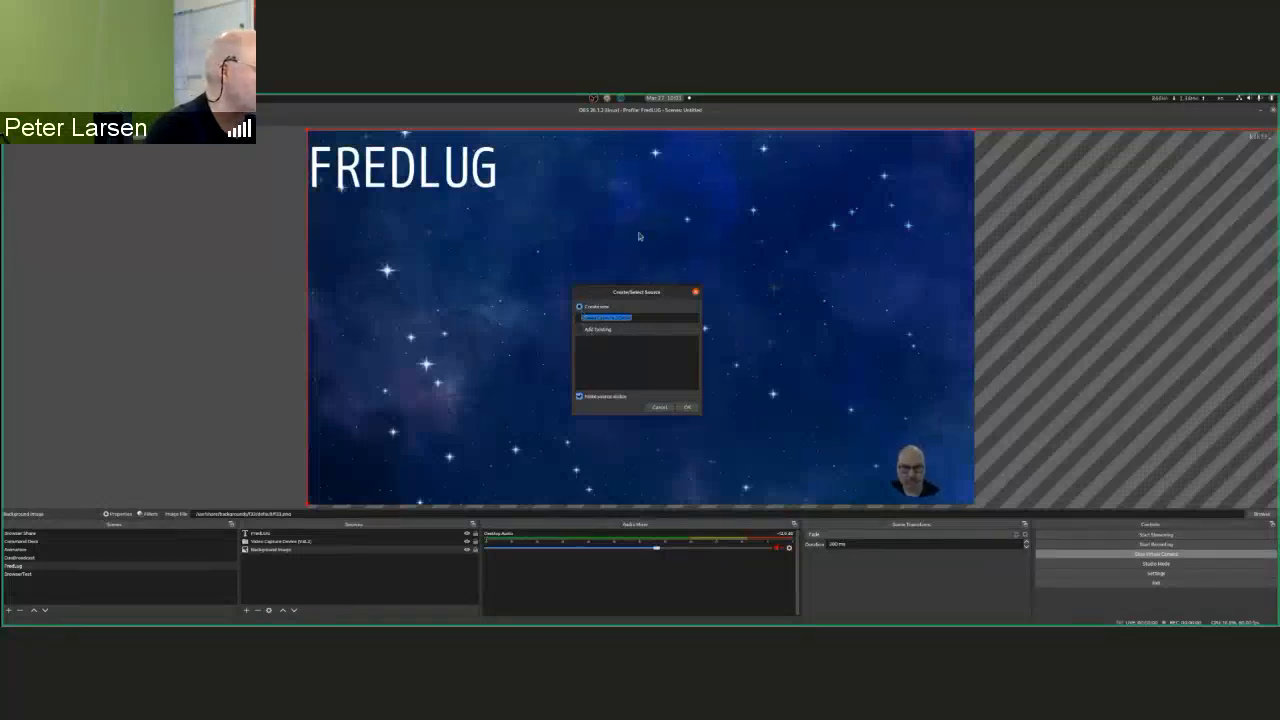
{"action": "key", "text": "Return"}
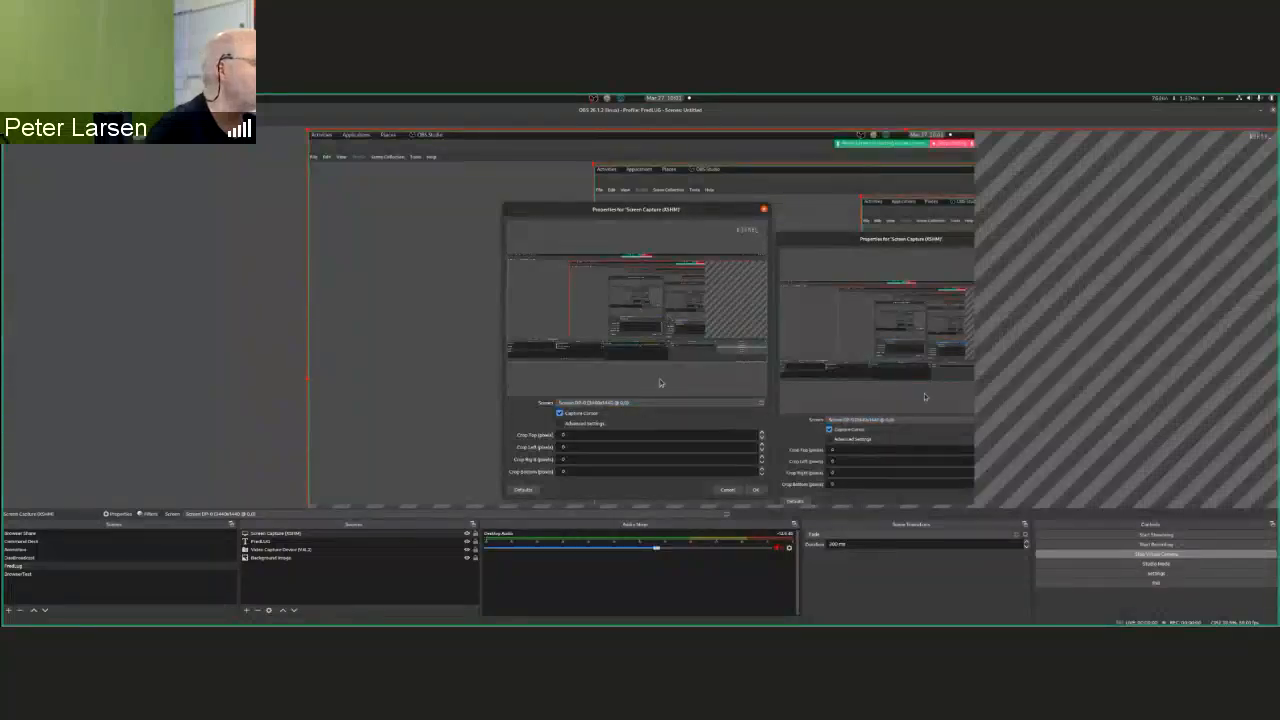
{"action": "left_click", "coordinate": [643, 405]}
{"action": "left_click", "coordinate": [643, 405]}
{"action": "left_click", "coordinate": [642, 405]}
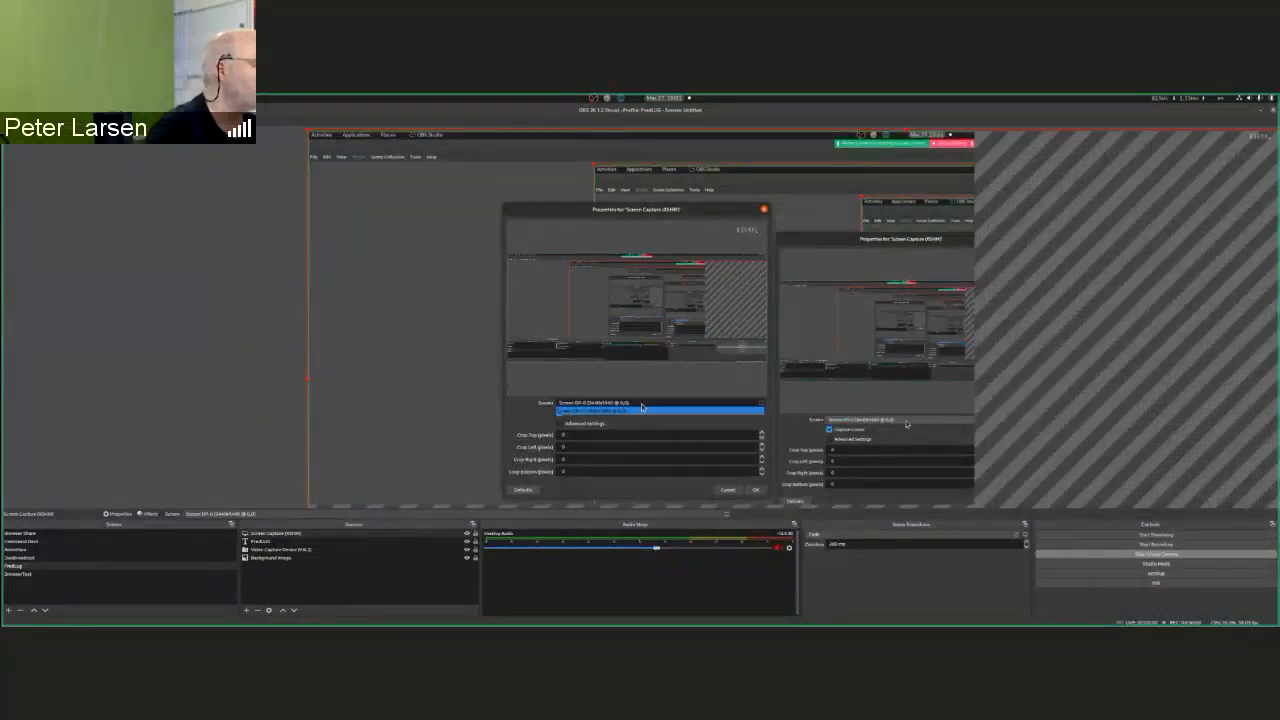
{"action": "left_click", "coordinate": [625, 410]}
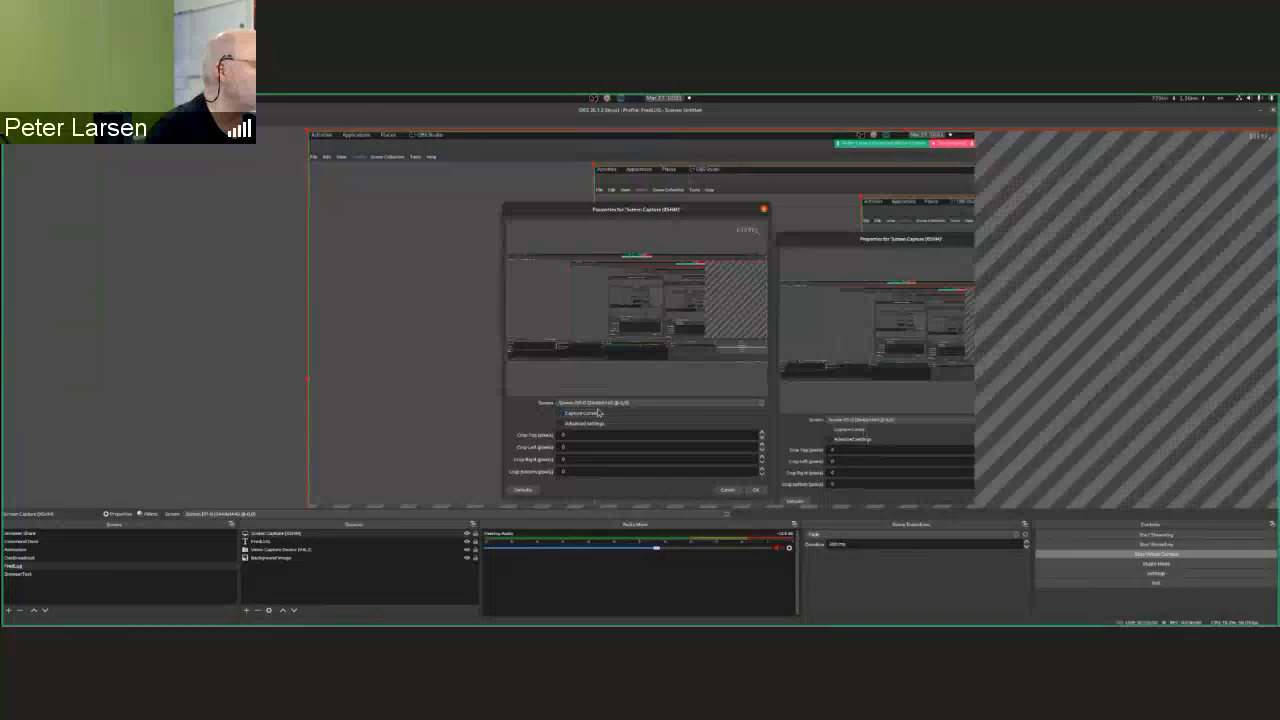
{"action": "left_click", "coordinate": [600, 407]}
{"action": "left_click", "coordinate": [600, 407]}
{"action": "left_click", "coordinate": [727, 489]}
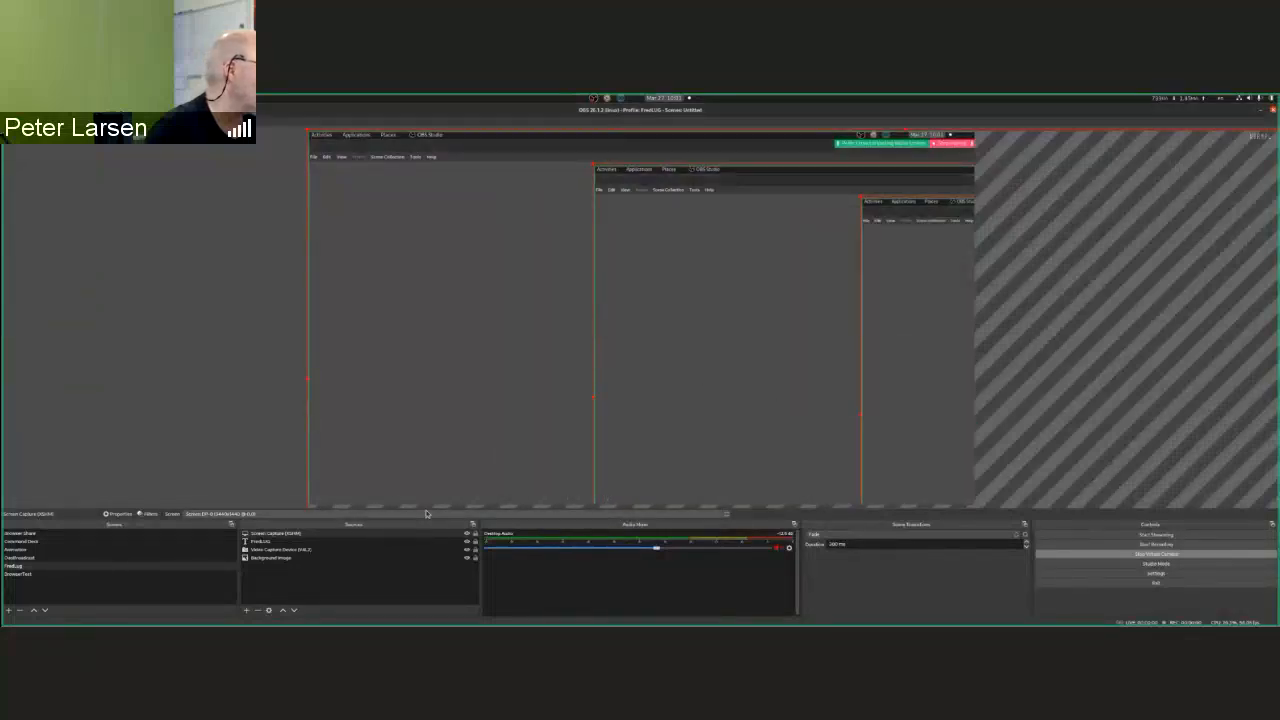
Remove the Screen Capture source from the FredLug scene
{"action": "left_click", "coordinate": [358, 534]}
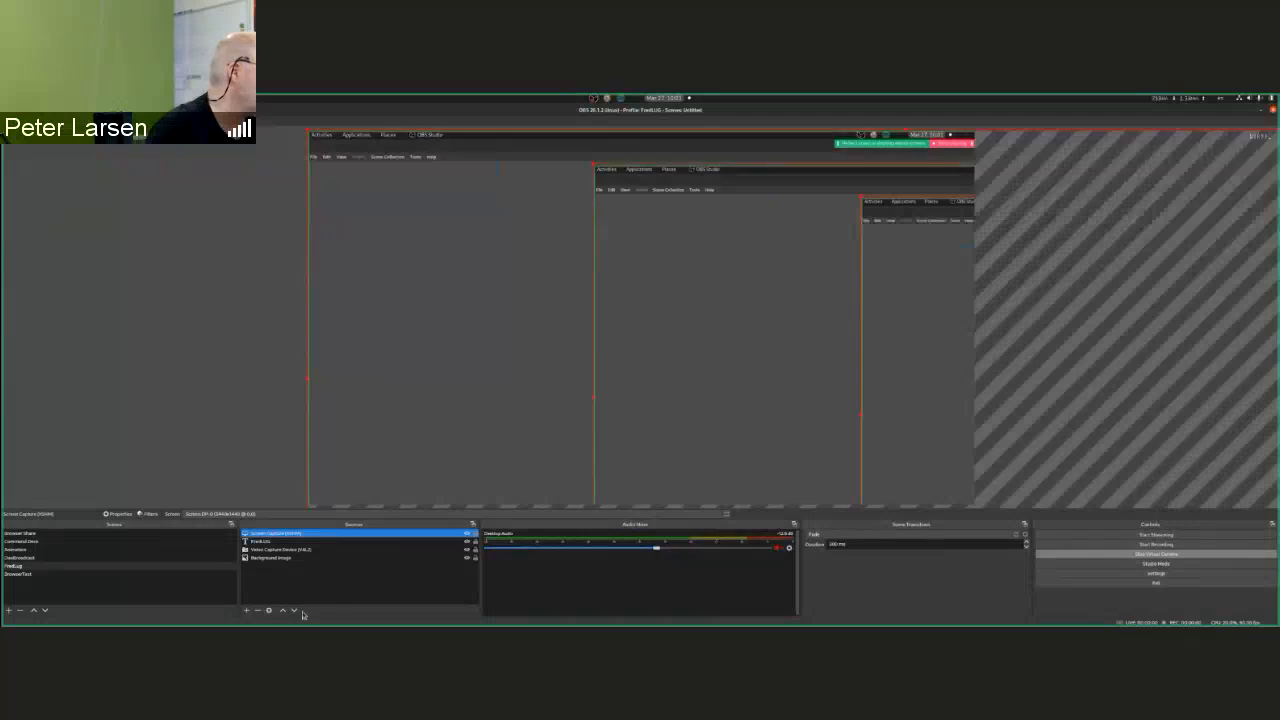
{"action": "left_click", "coordinate": [257, 610]}
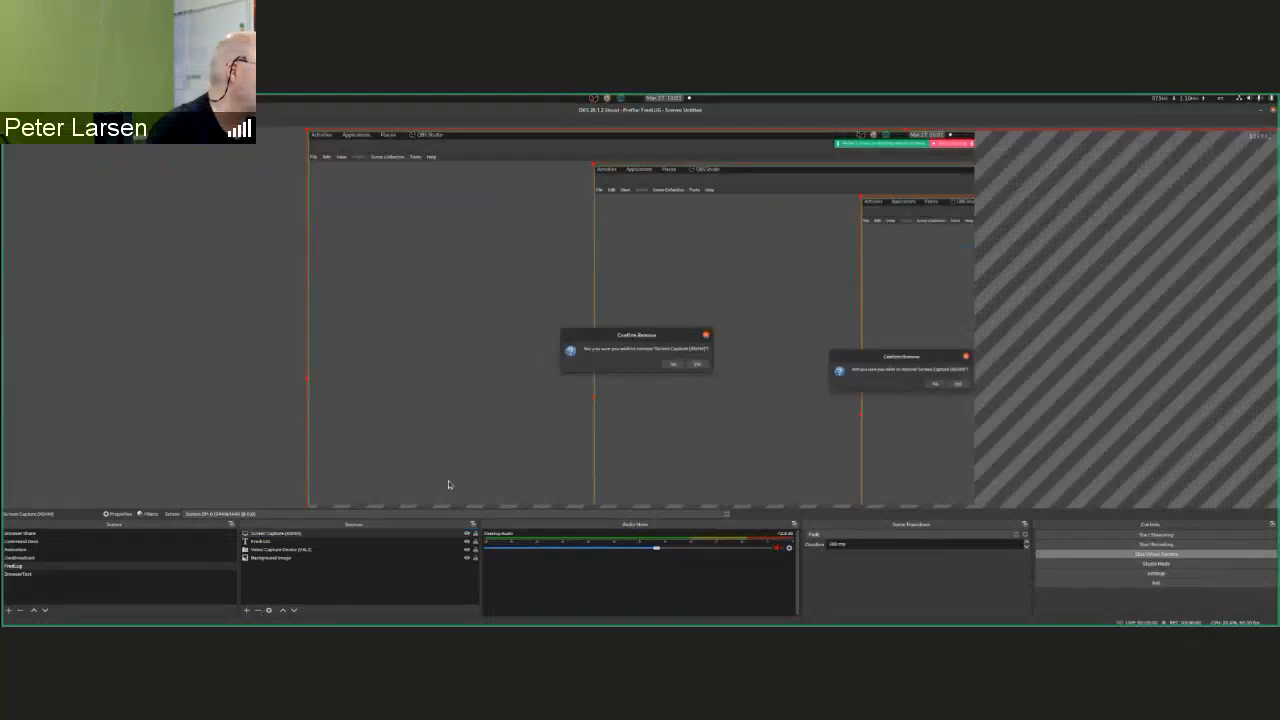
{"action": "key", "text": "Return"}
Add a Window Capture (Xcomposite) source showing the LibreOffice Impress window, scaled down and placed beneath the FREDLUG title
{"action": "left_click", "coordinate": [246, 610]}
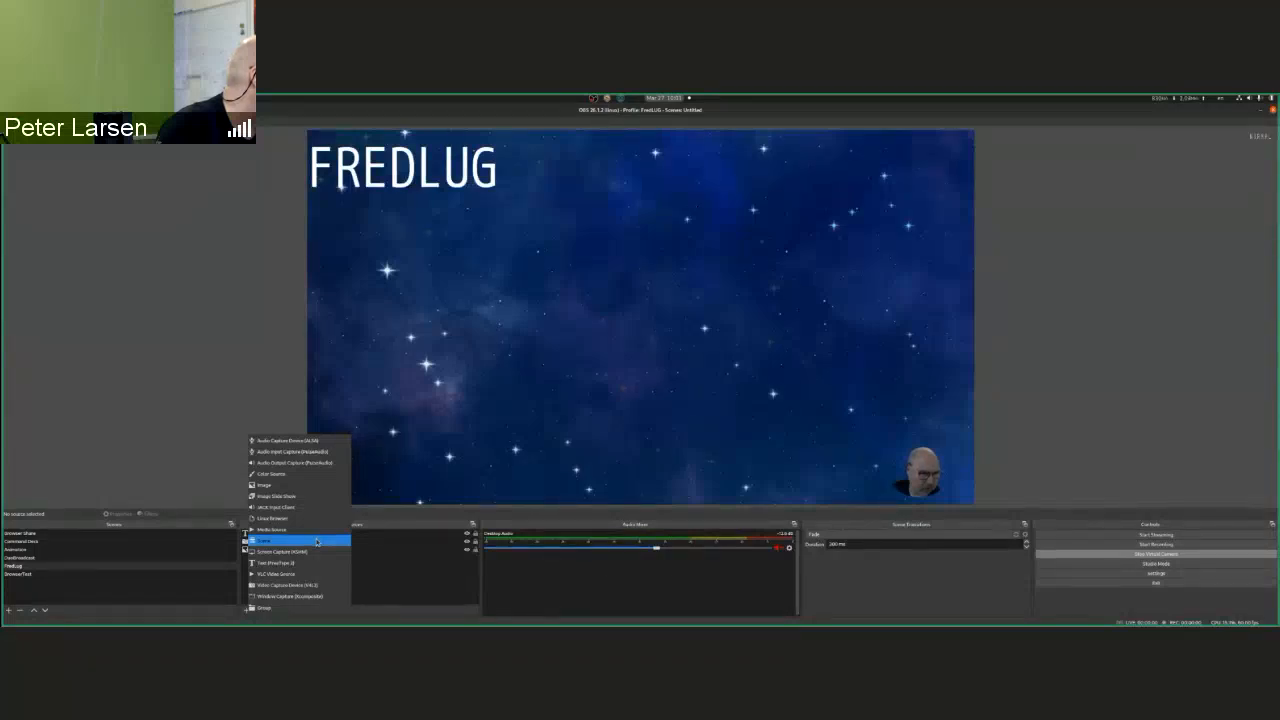
{"action": "left_click", "coordinate": [333, 598]}
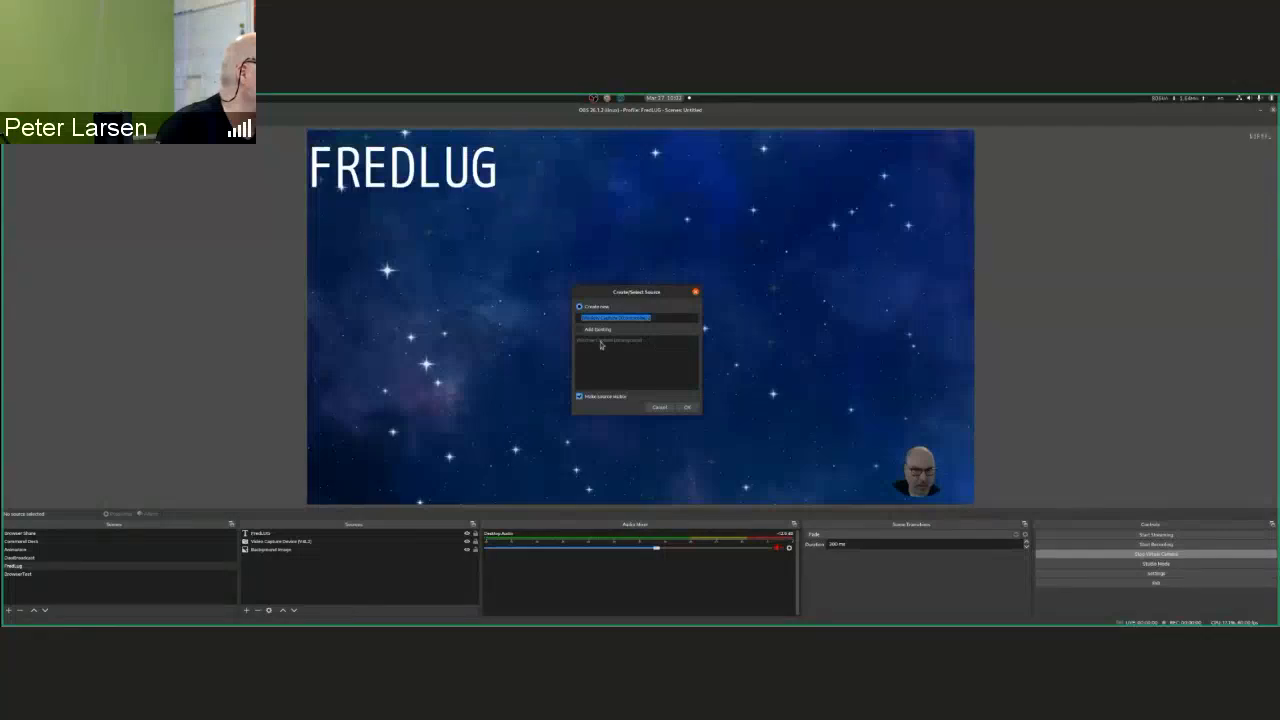
{"action": "left_click", "coordinate": [687, 407]}
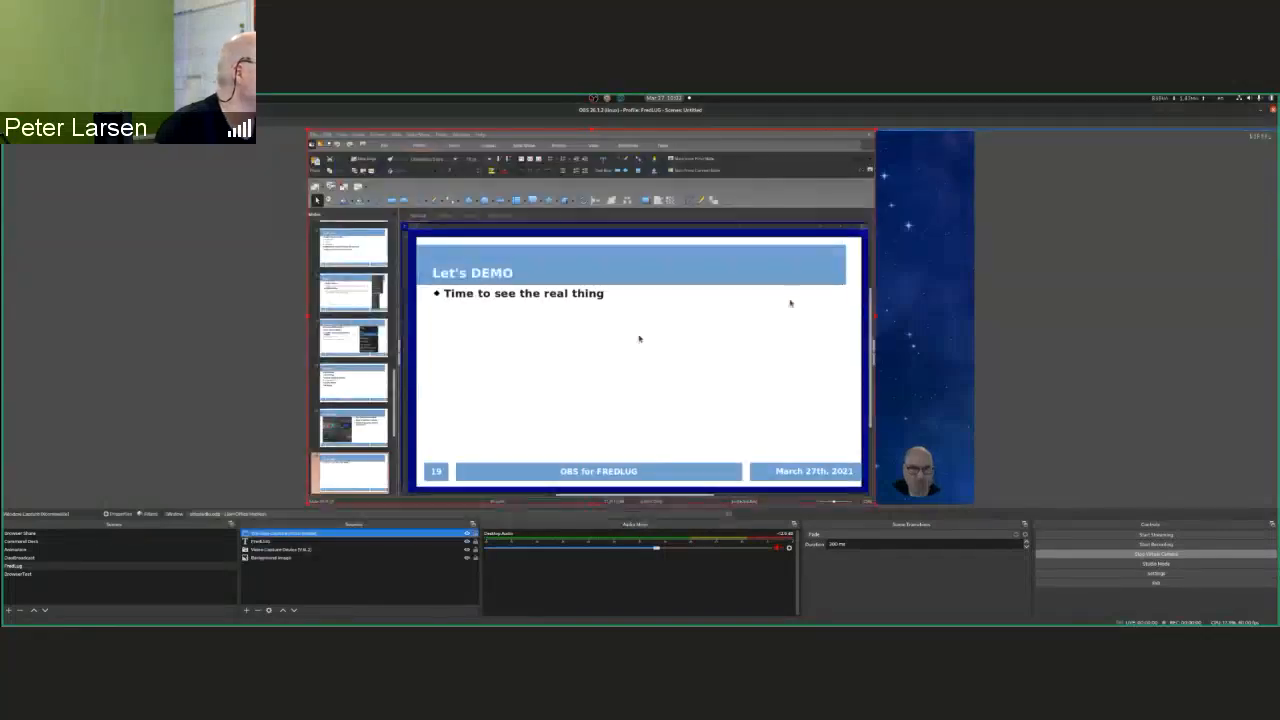
{"action": "left_click_drag", "start_coordinate": [875, 131], "coordinate": [720, 265]}
{"action": "left_click_drag", "start_coordinate": [620, 320], "coordinate": [615, 283]}
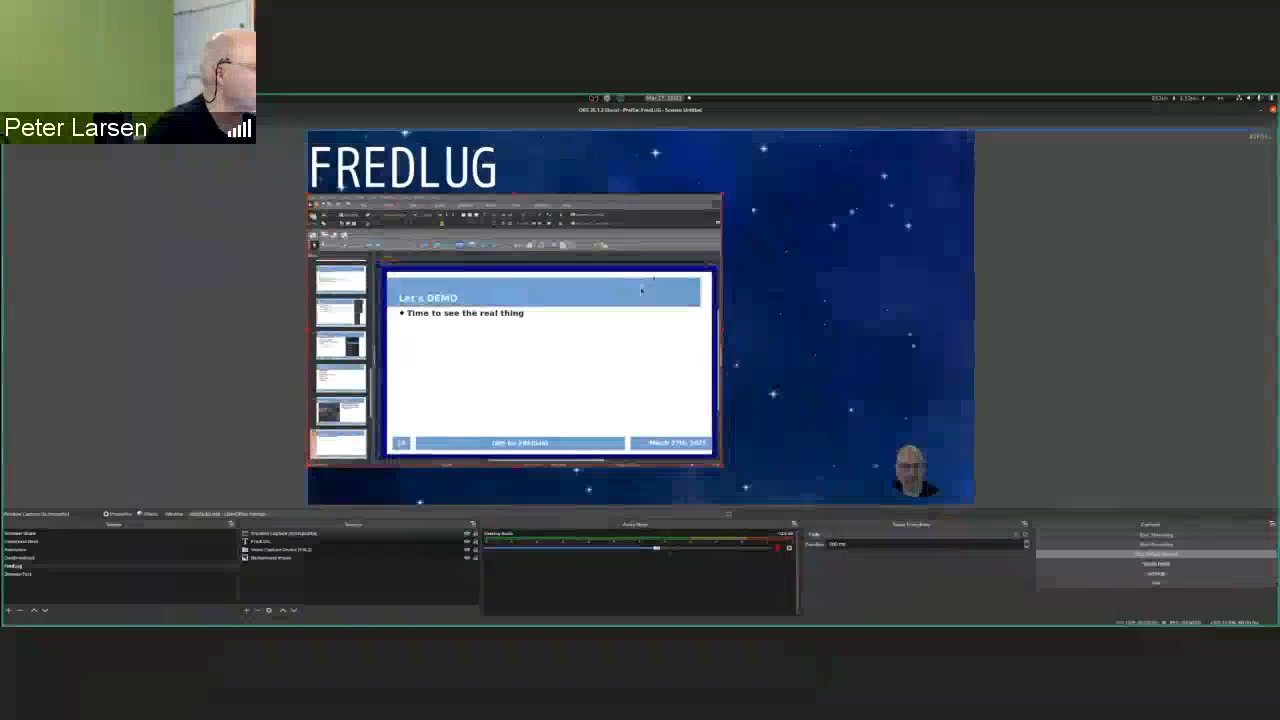
Review the window capture's properties, including its window selection, crop values and cursor options
{"action": "left_click", "coordinate": [301, 536]}
{"action": "left_click", "coordinate": [268, 610]}
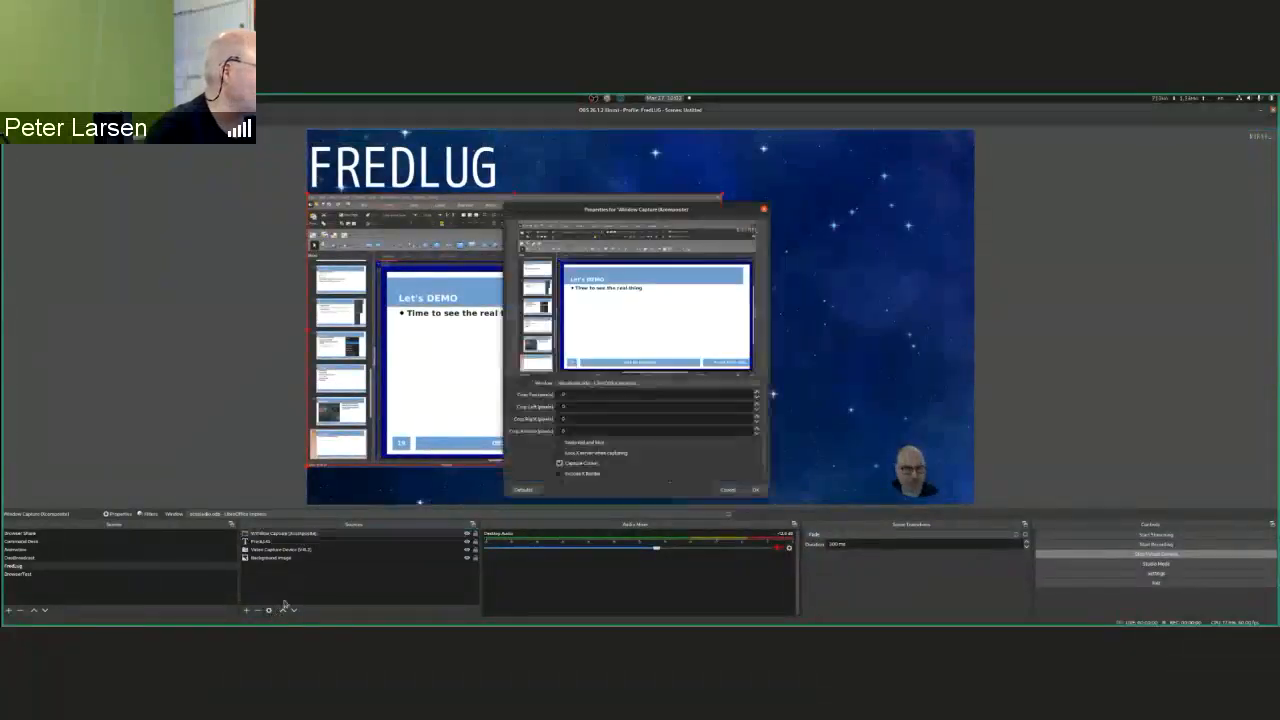
{"action": "left_click_drag", "start_coordinate": [592, 206], "coordinate": [665, 206]}
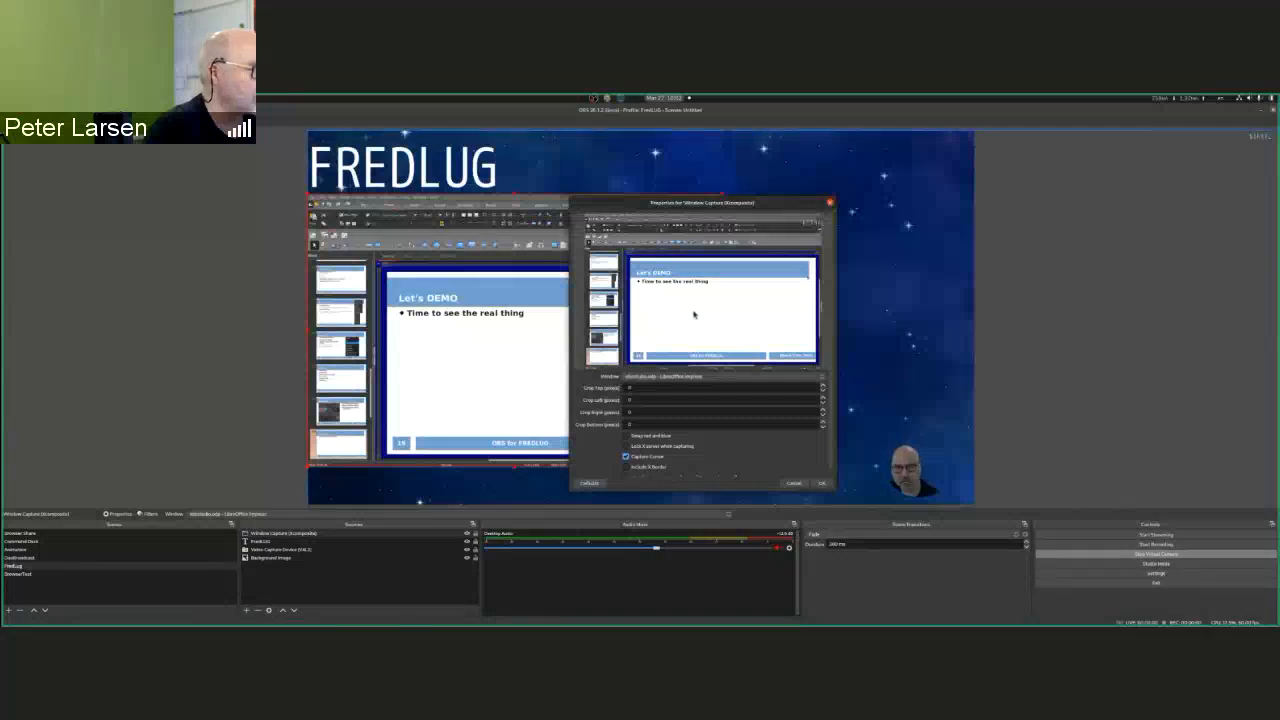
{"action": "left_click", "coordinate": [677, 376]}
{"action": "left_click", "coordinate": [677, 377]}
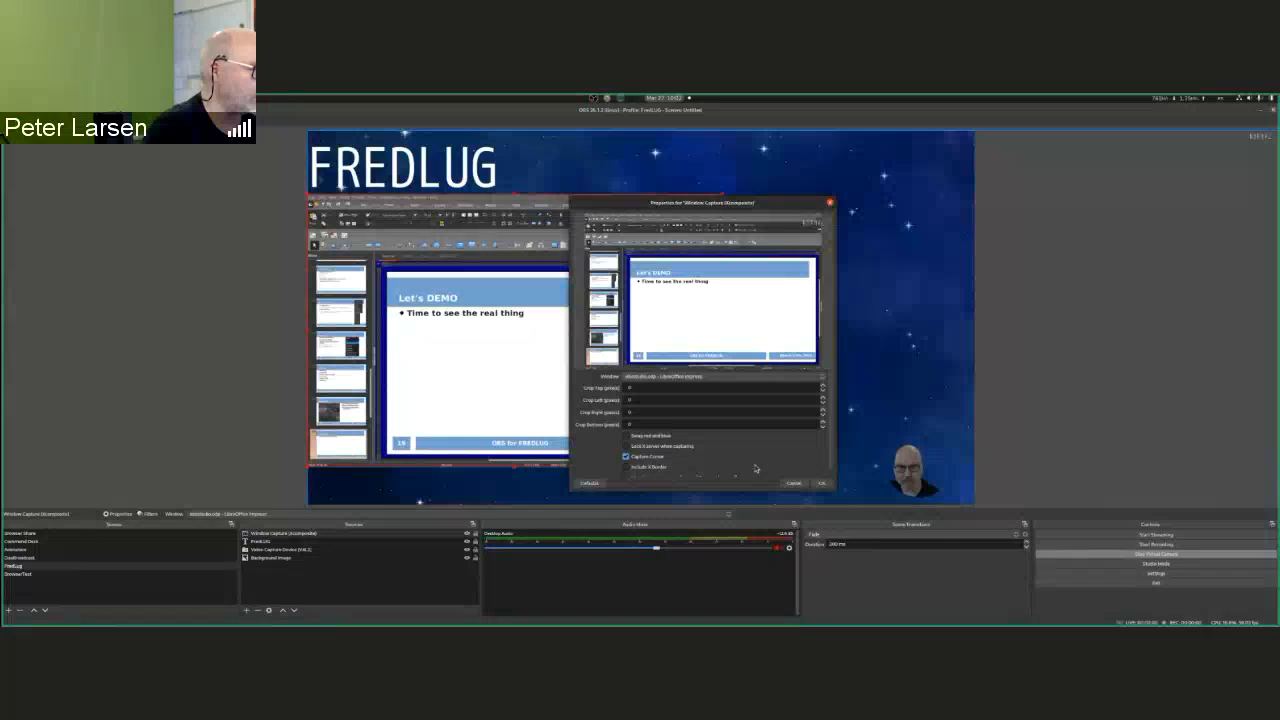
{"action": "scroll", "coordinate": [830, 391], "scroll_direction": "down", "scroll_amount": 1}
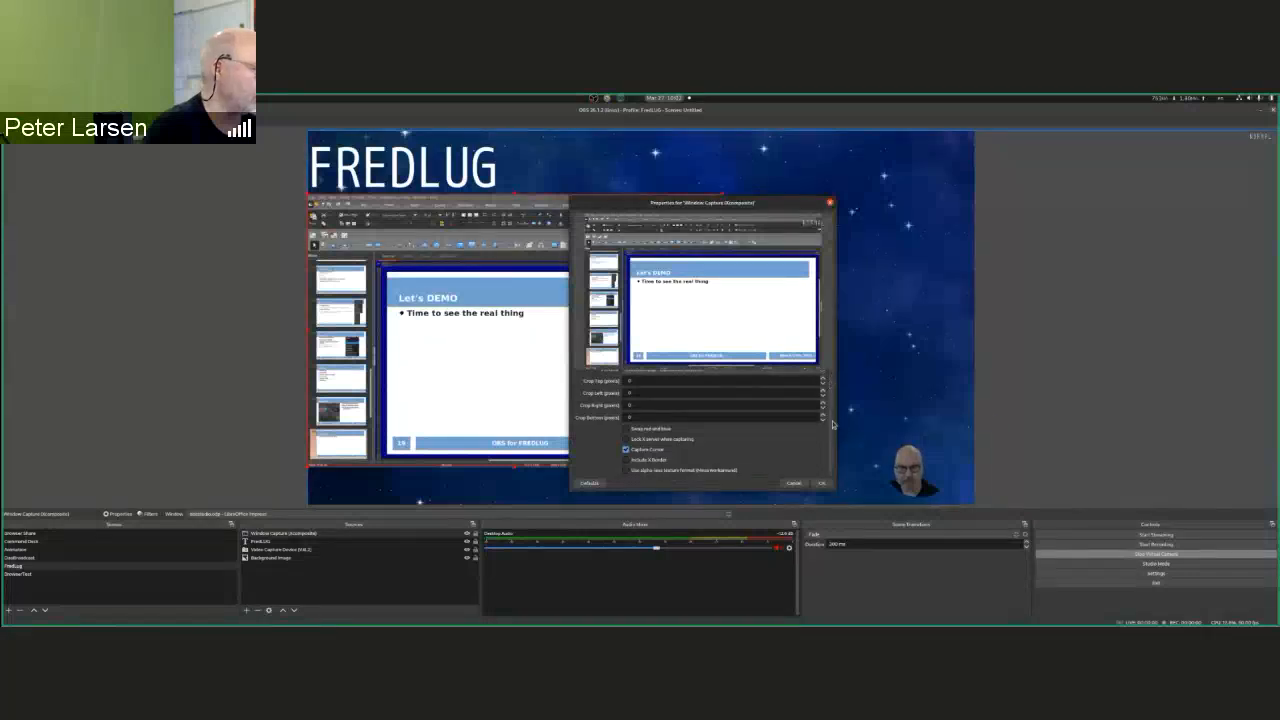
{"action": "left_click", "coordinate": [818, 483]}
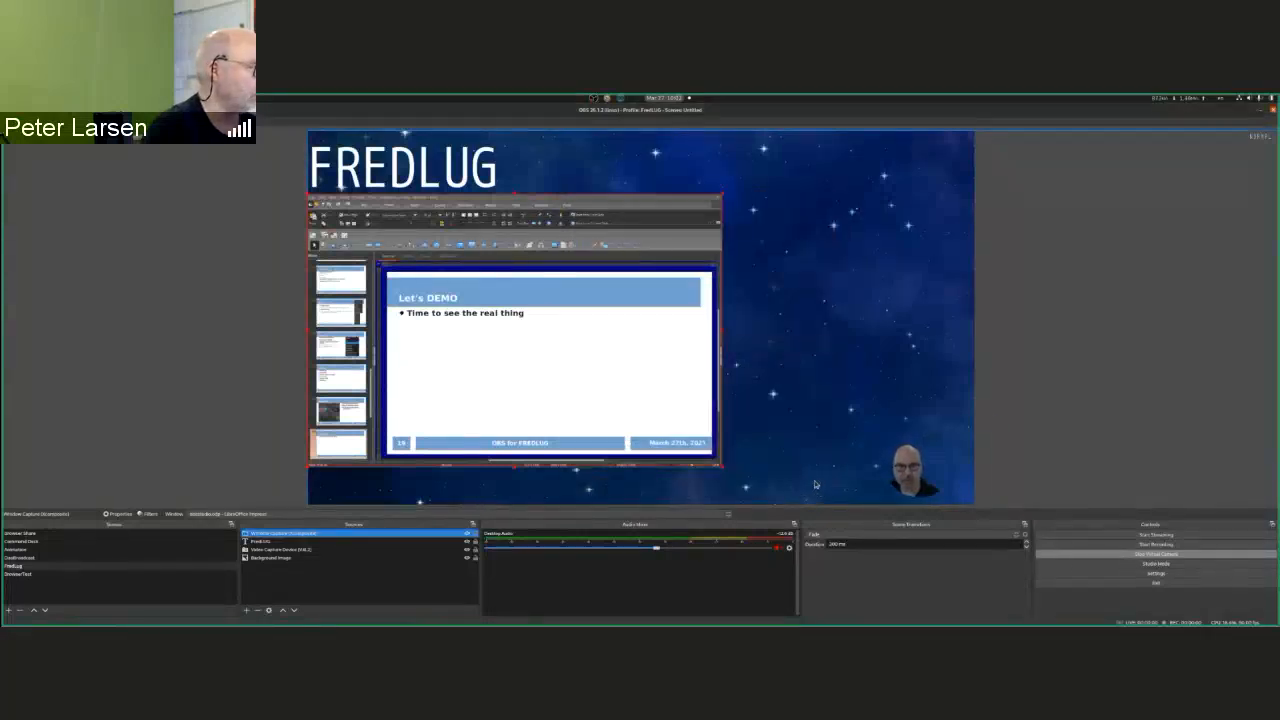
Move the window capture to the middle of the scene and look through the effect filters available for it
{"action": "left_click_drag", "start_coordinate": [536, 308], "coordinate": [670, 307]}
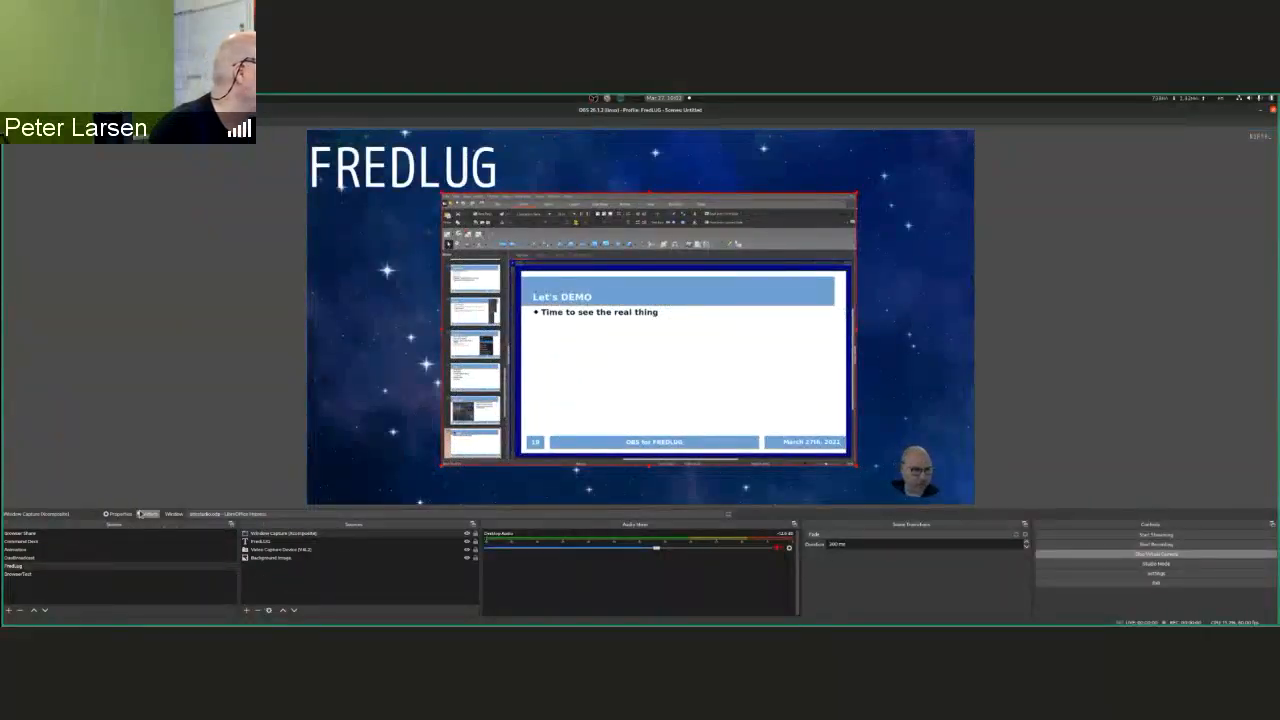
{"action": "left_click", "coordinate": [148, 514]}
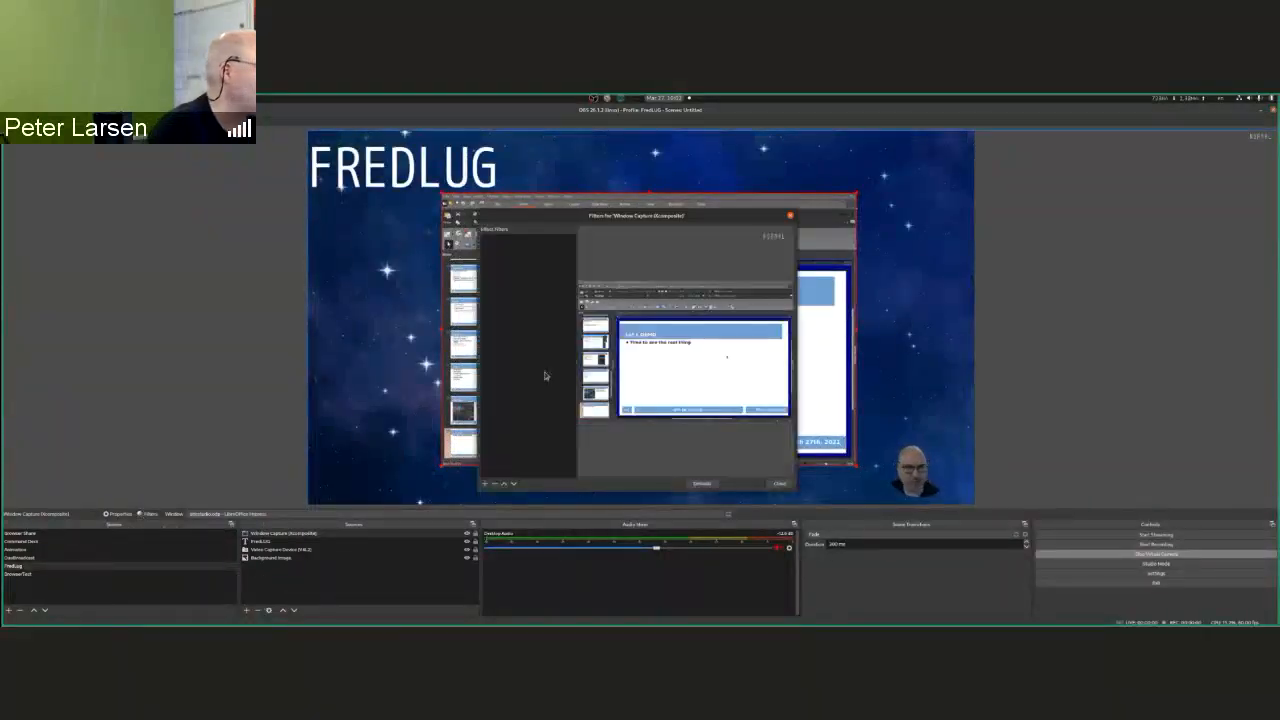
{"action": "left_click", "coordinate": [485, 485]}
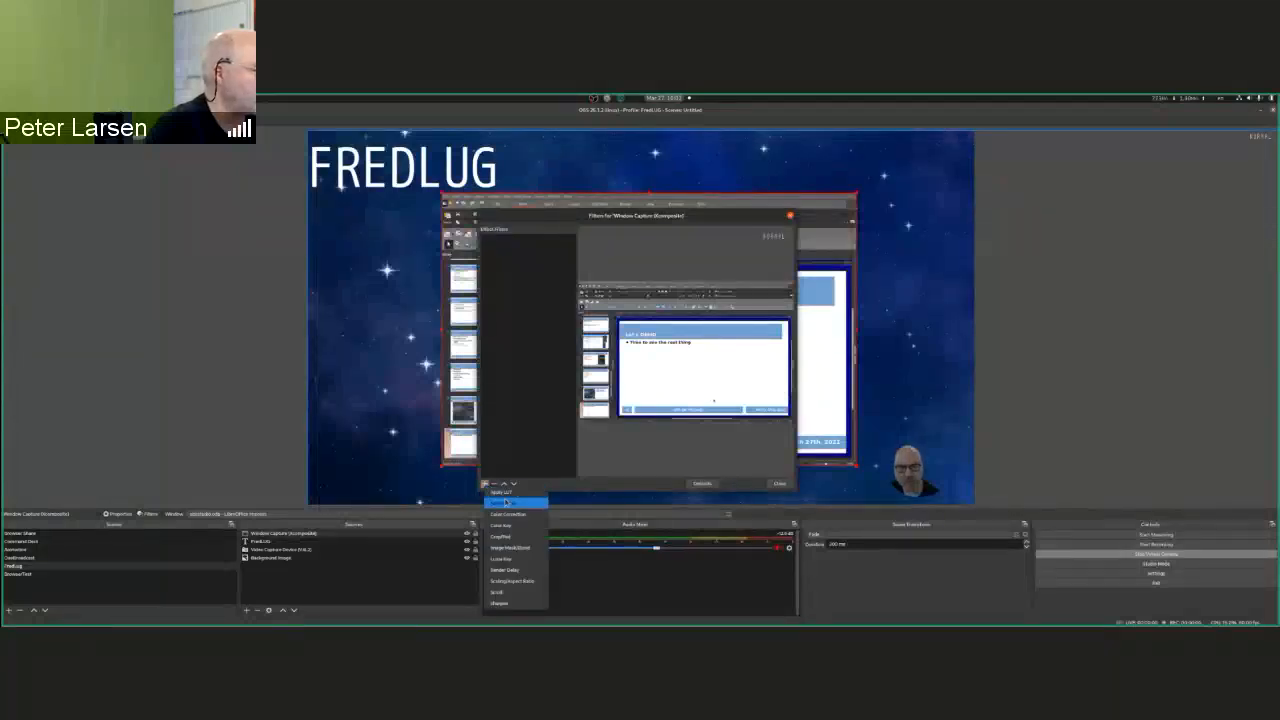
{"action": "left_click", "coordinate": [756, 221]}
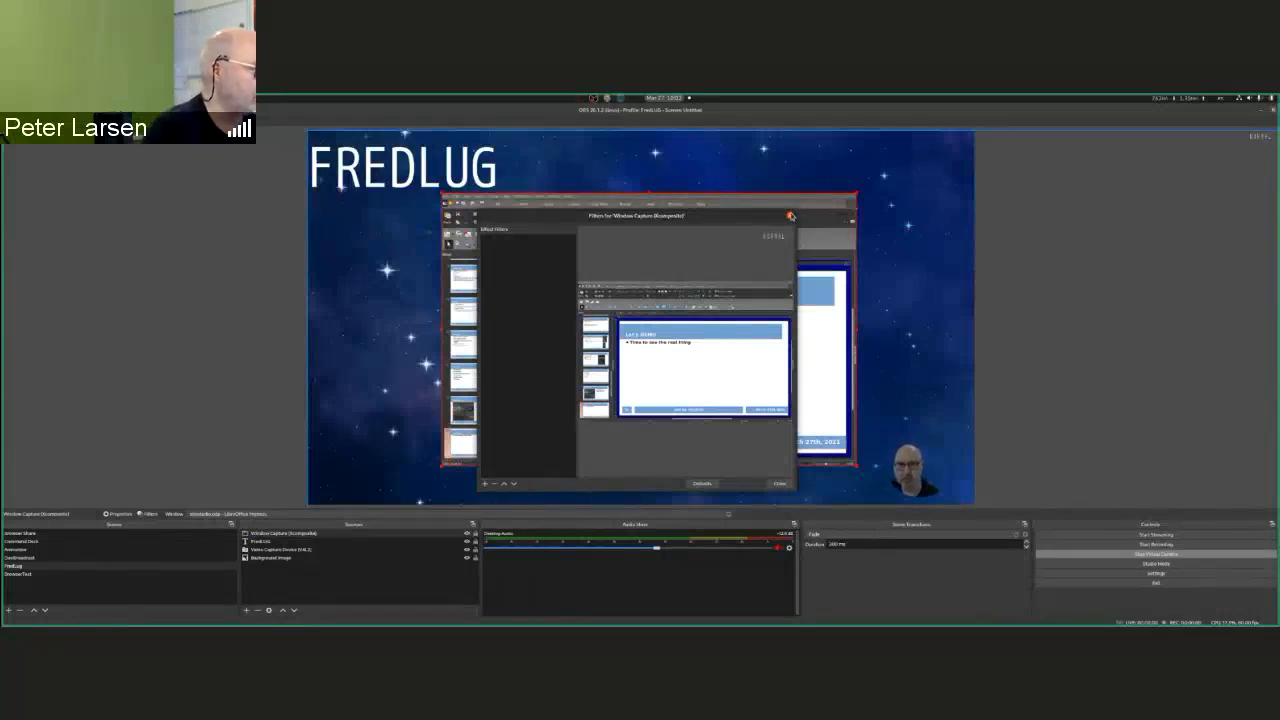
{"action": "left_click", "coordinate": [790, 216]}
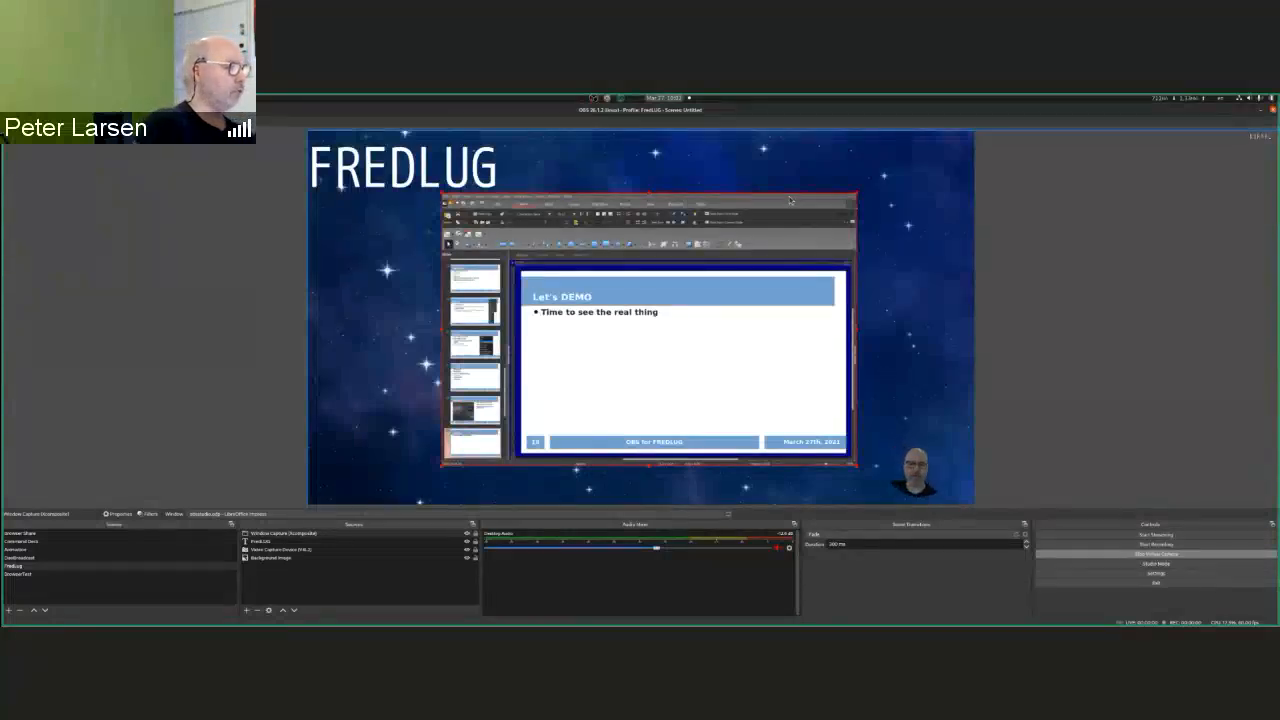
Move the window capture further left beneath the FREDLUG title and enlarge it down to the scene's lower edge
{"action": "left_click_drag", "start_coordinate": [612, 240], "coordinate": [520, 231]}
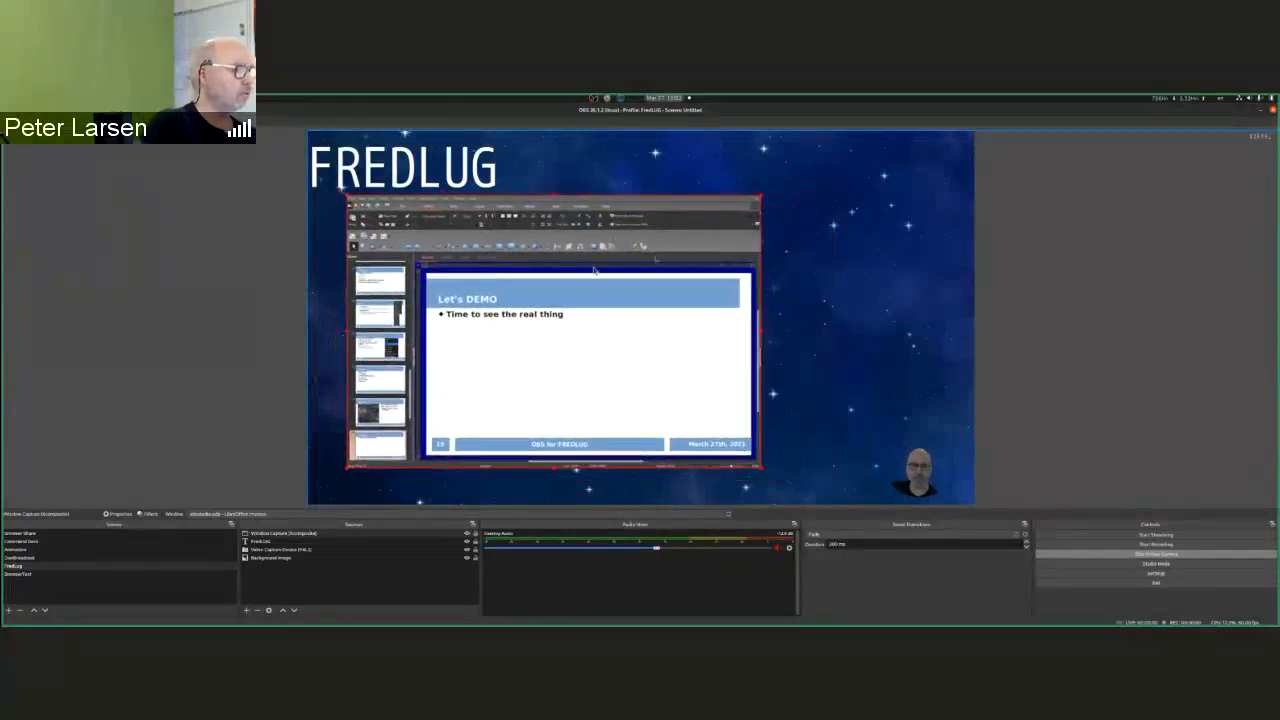
{"action": "left_click", "coordinate": [759, 472]}
{"action": "left_click", "coordinate": [759, 472]}
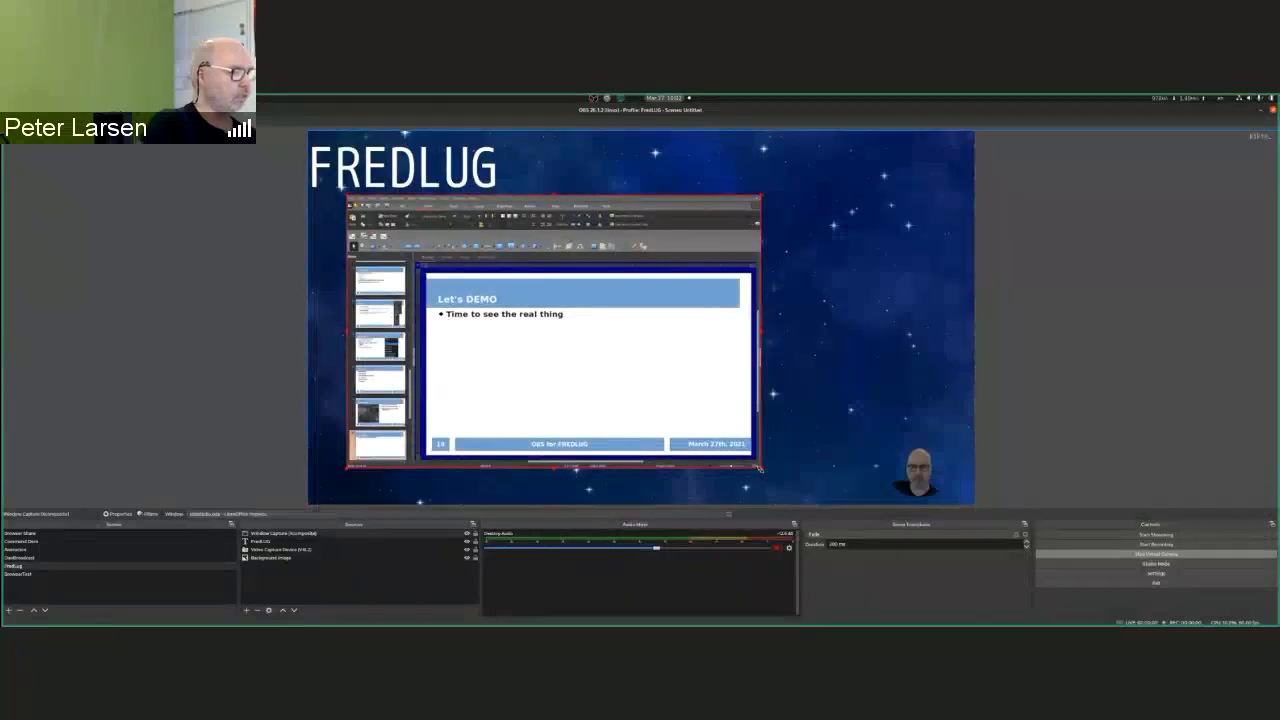
{"action": "left_click_drag", "start_coordinate": [759, 468], "coordinate": [818, 505]}
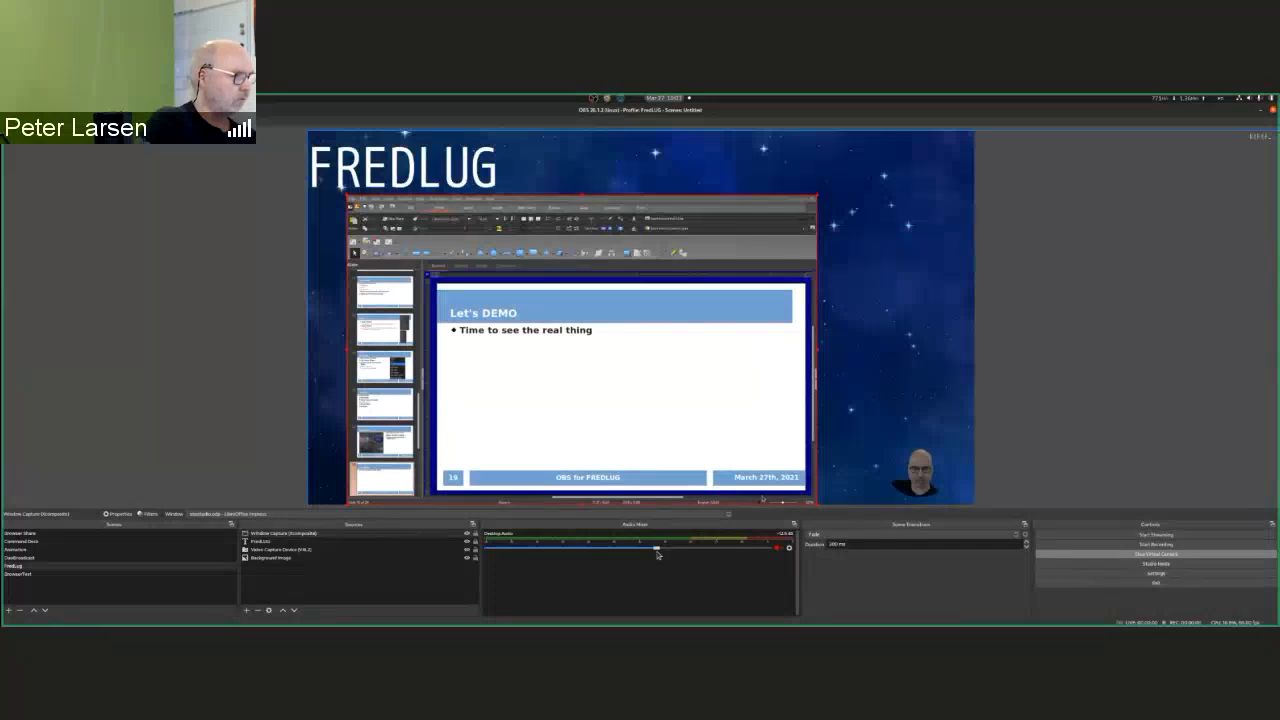
Unmute Desktop Audio in the mixer and raise its volume slightly
{"action": "left_click", "coordinate": [778, 549]}
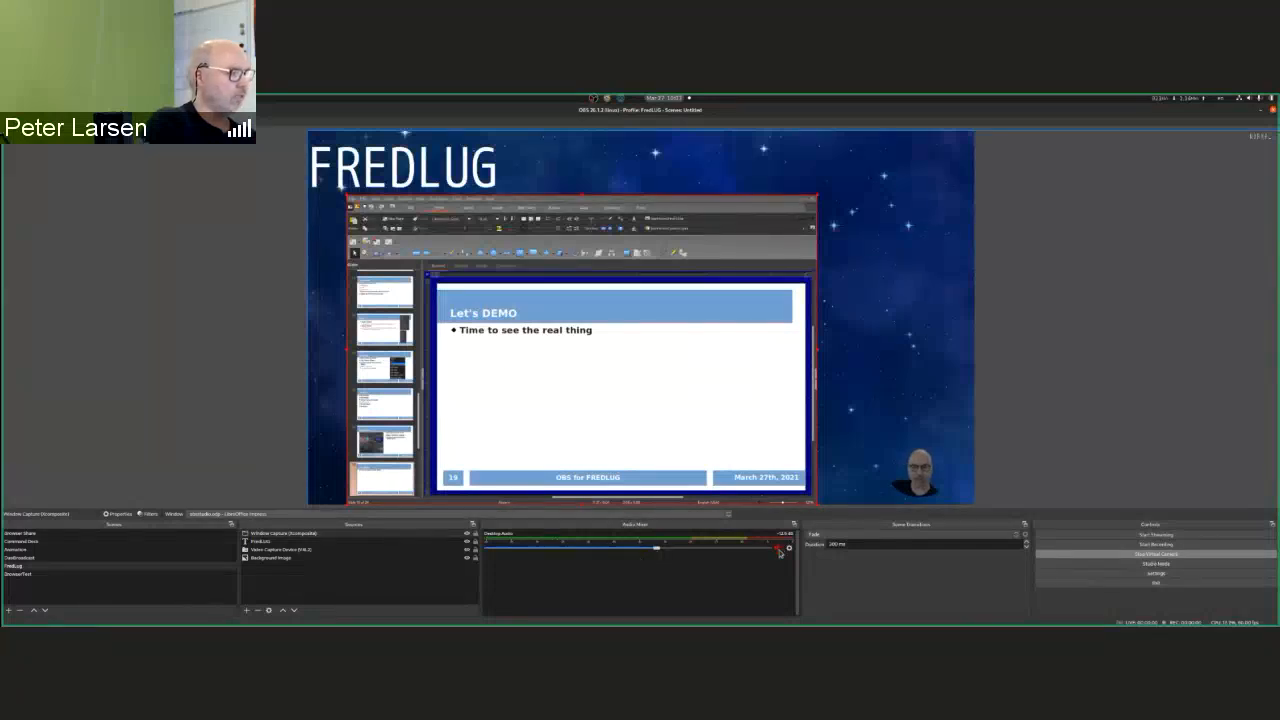
{"action": "left_click_drag", "start_coordinate": [656, 555], "coordinate": [669, 554]}
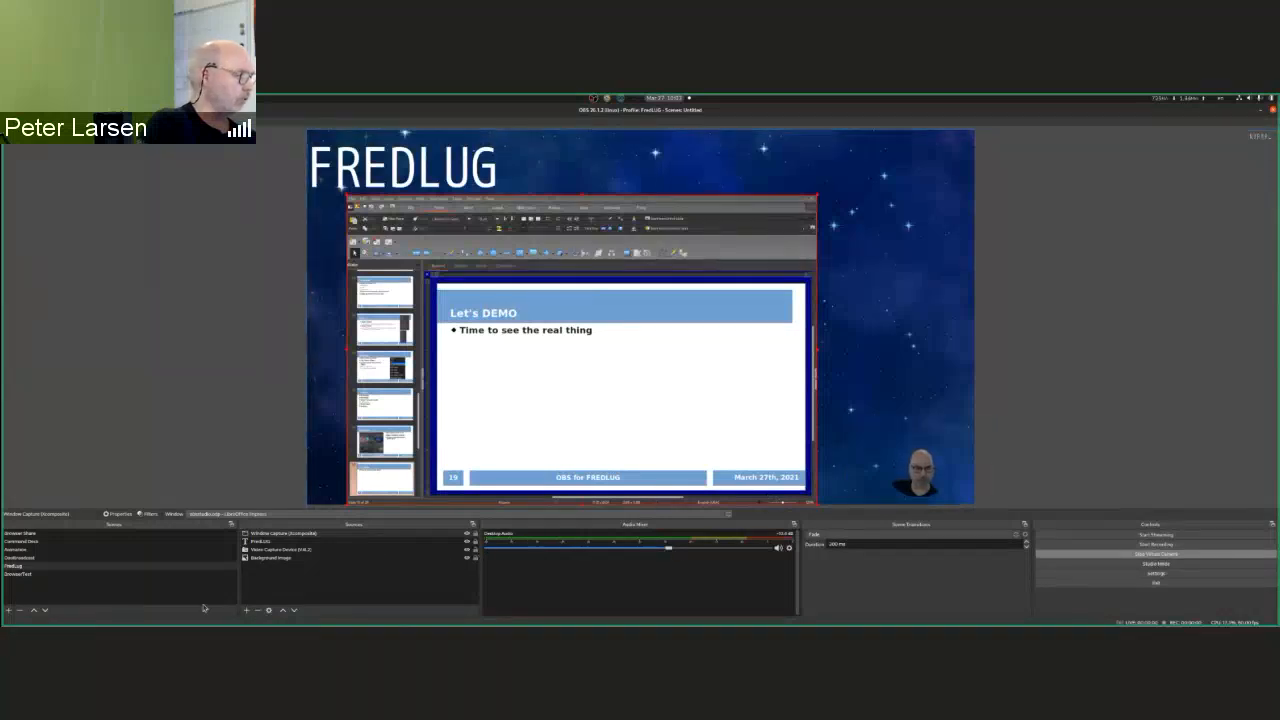
Add the existing Audio Input Capture (PulseAudio) source to the FredLug scene
{"action": "left_click", "coordinate": [248, 610]}
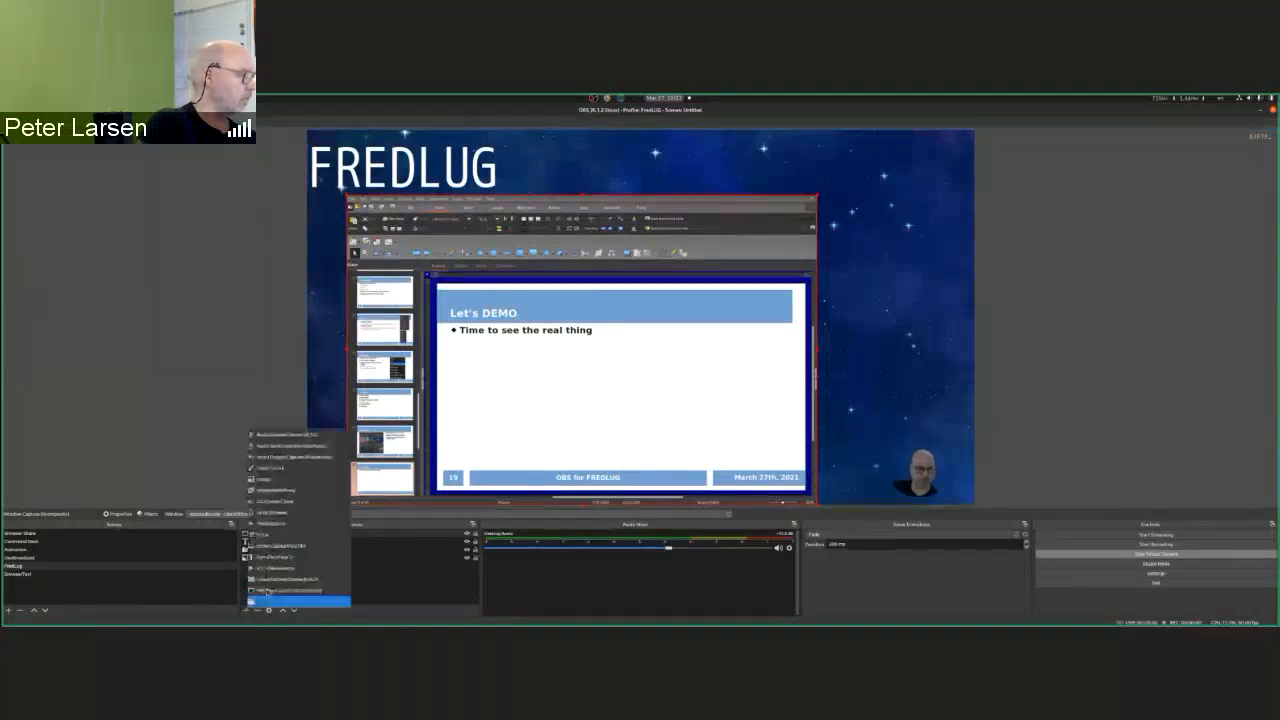
{"action": "left_click", "coordinate": [336, 445]}
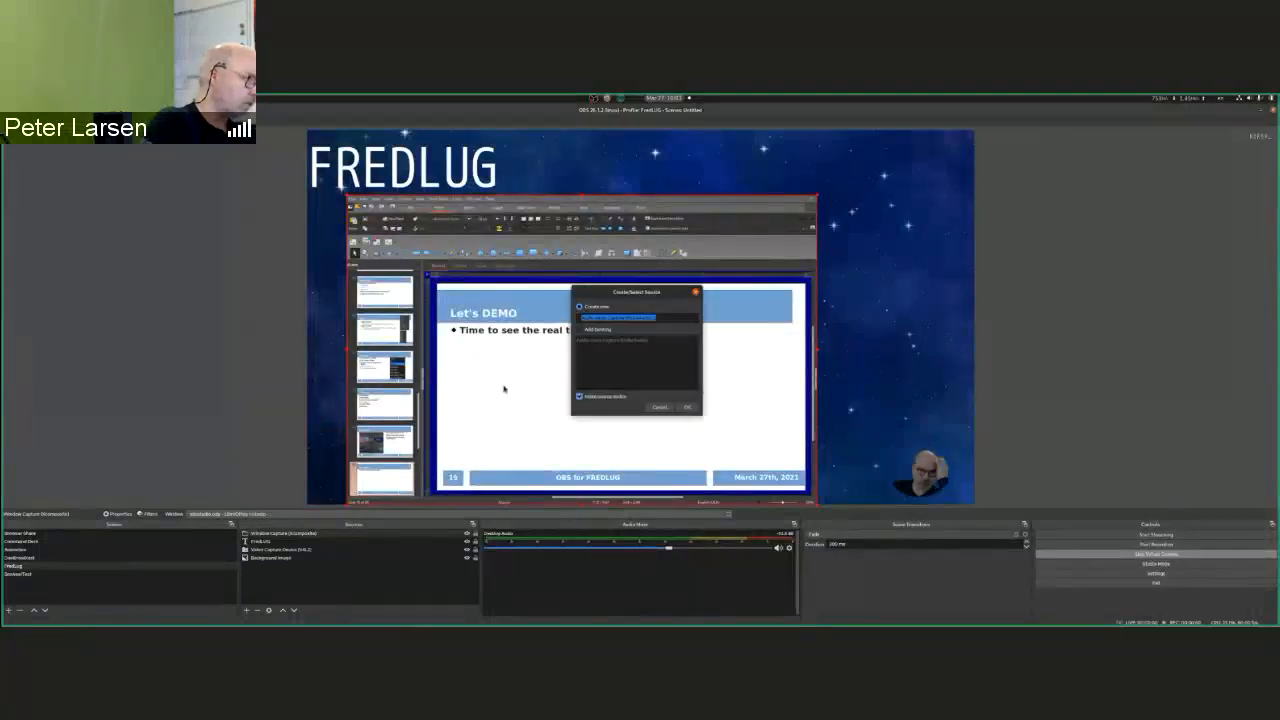
{"action": "left_click", "coordinate": [579, 330]}
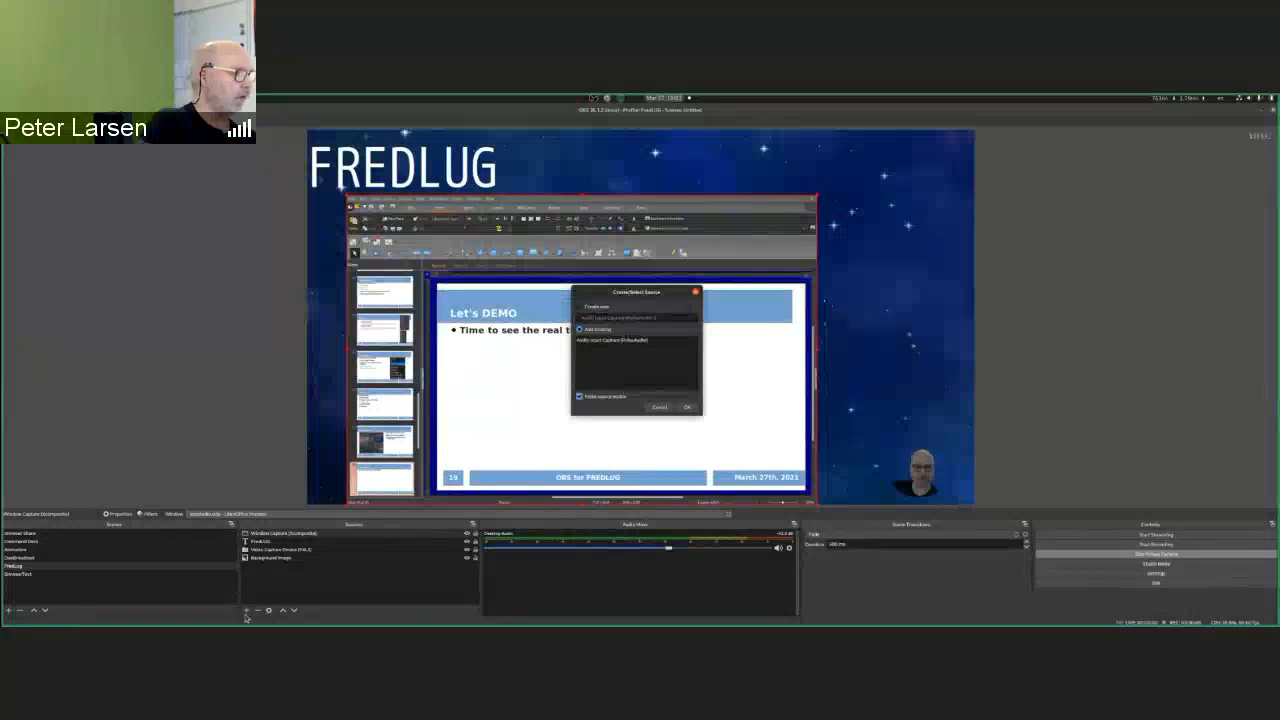
{"action": "left_click", "coordinate": [613, 341]}
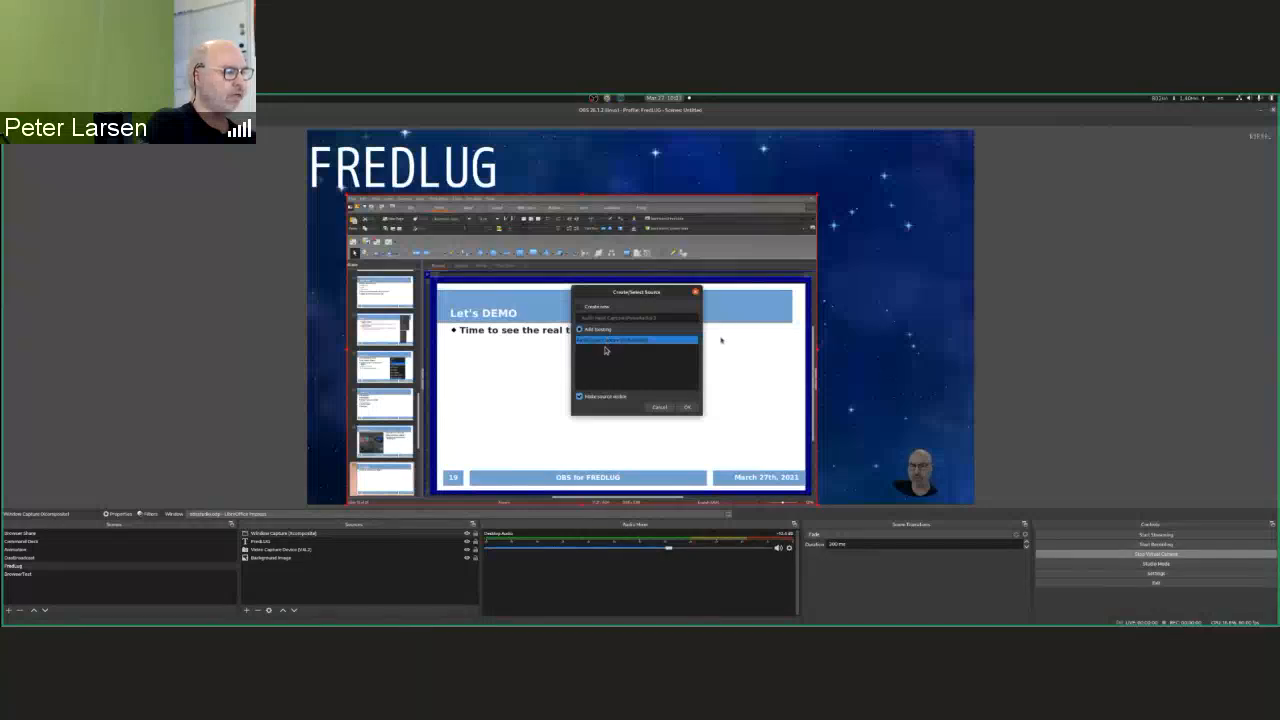
{"action": "left_click", "coordinate": [689, 409]}
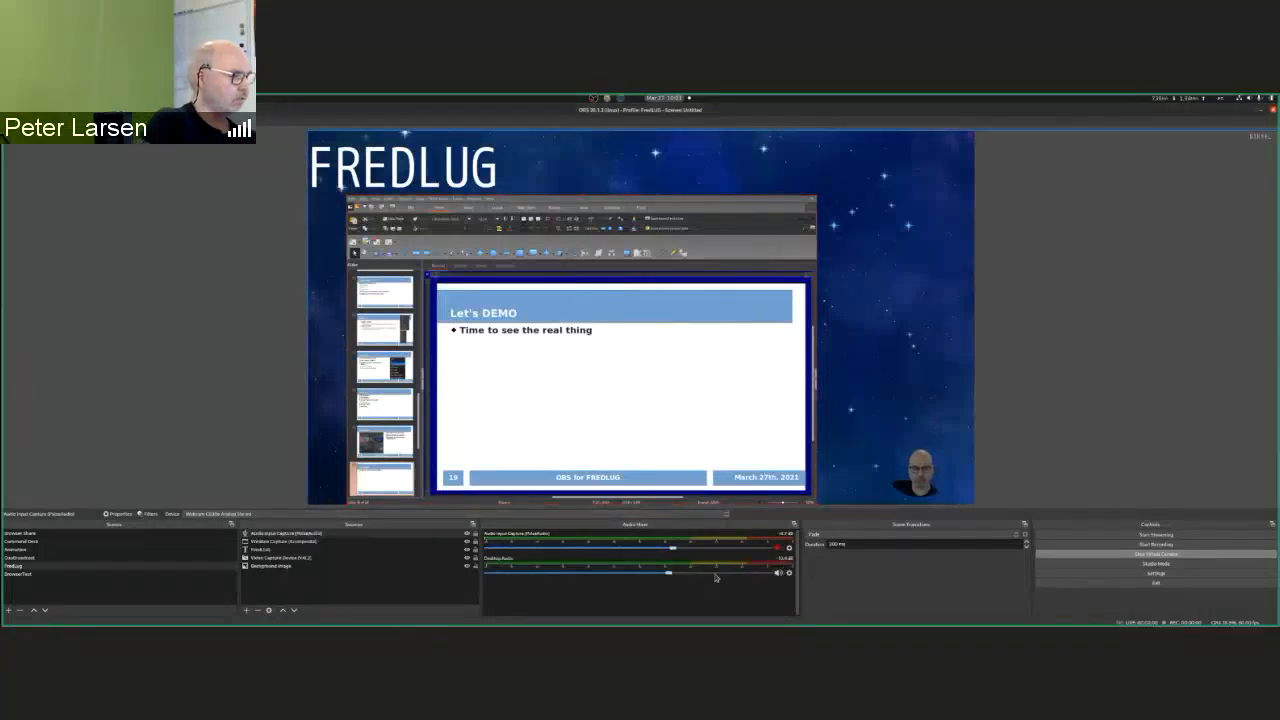
Raise the Desktop Audio volume a little more and look through the audio filters available for it
{"action": "mouse_move", "coordinate": [669, 577]}
{"action": "left_mouse_down"}
{"action": "mouse_move", "coordinate": [688, 572]}
{"action": "mouse_move", "coordinate": [675, 573]}
{"action": "left_mouse_up"}
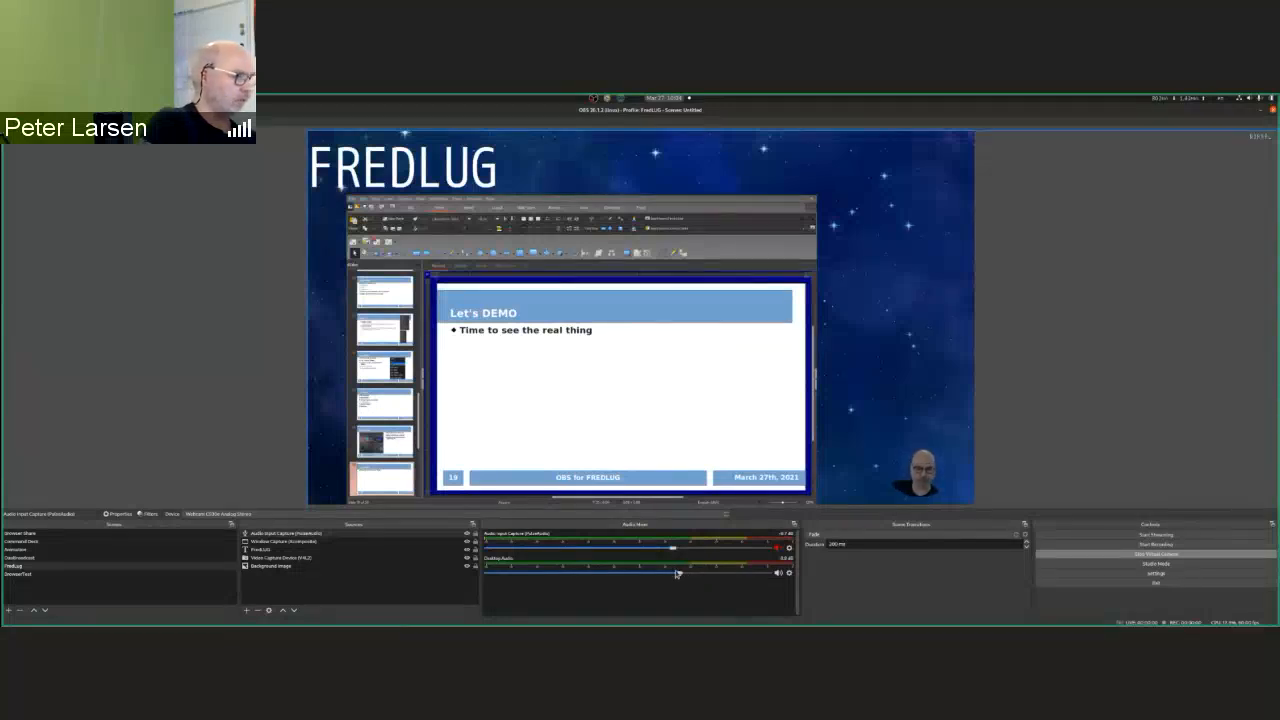
{"action": "right_click", "coordinate": [595, 567]}
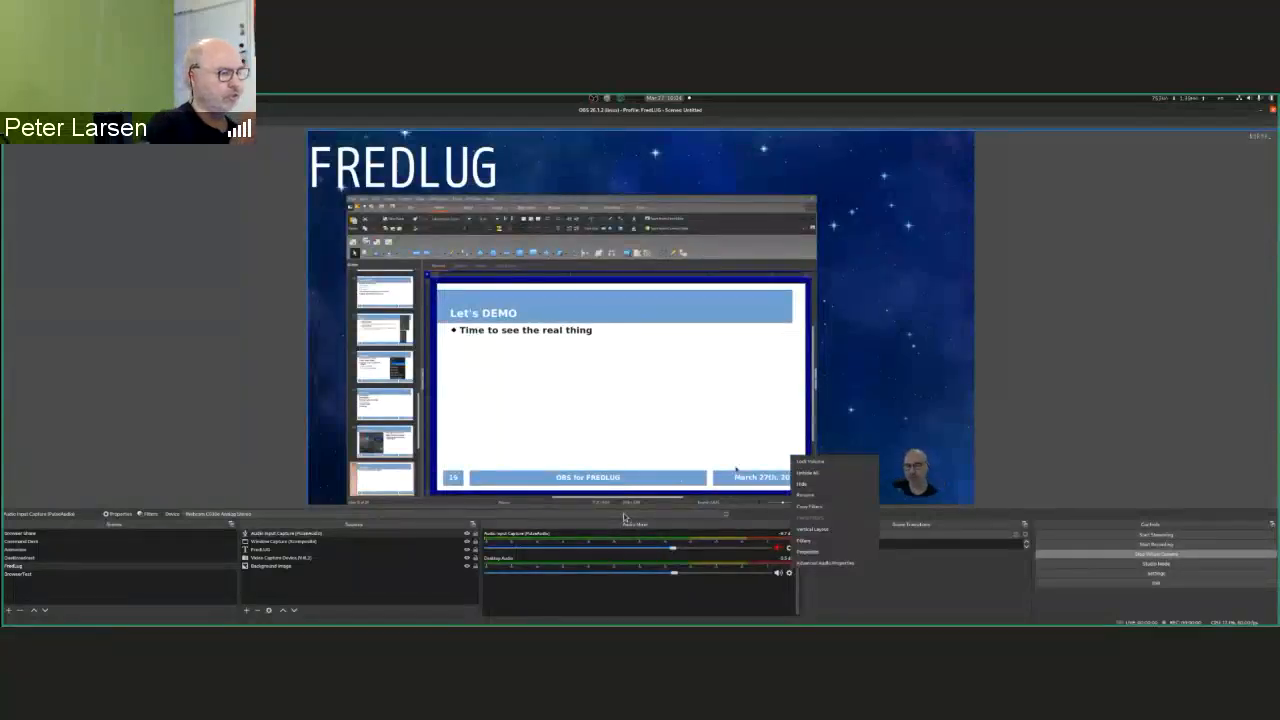
{"action": "left_click", "coordinate": [842, 544]}
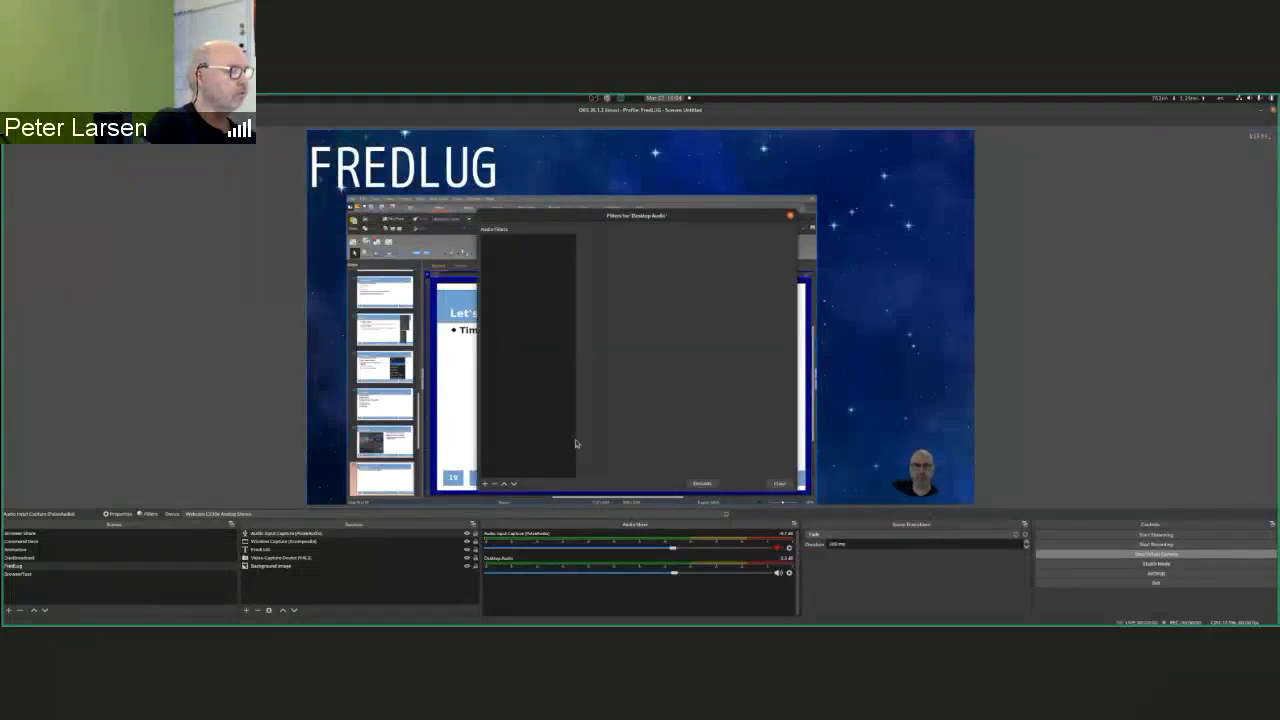
{"action": "left_click", "coordinate": [486, 485]}
{"action": "left_click", "coordinate": [486, 485]}
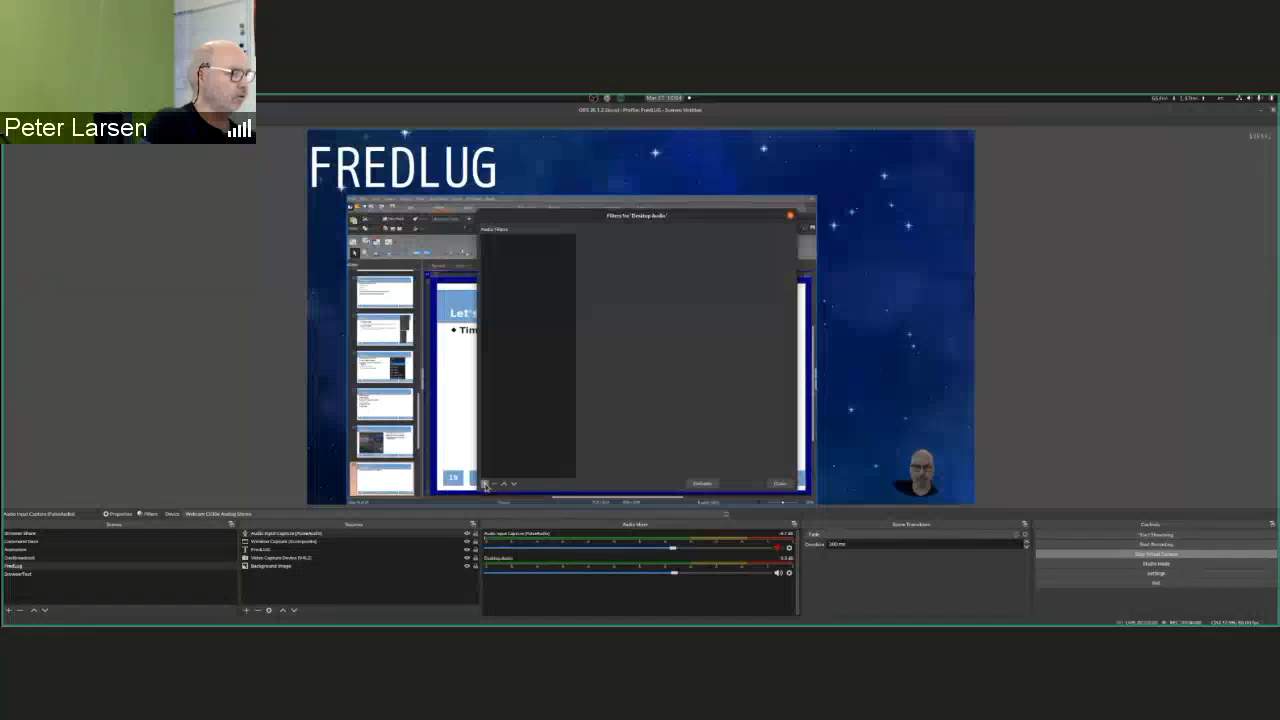
{"action": "left_click", "coordinate": [779, 484]}
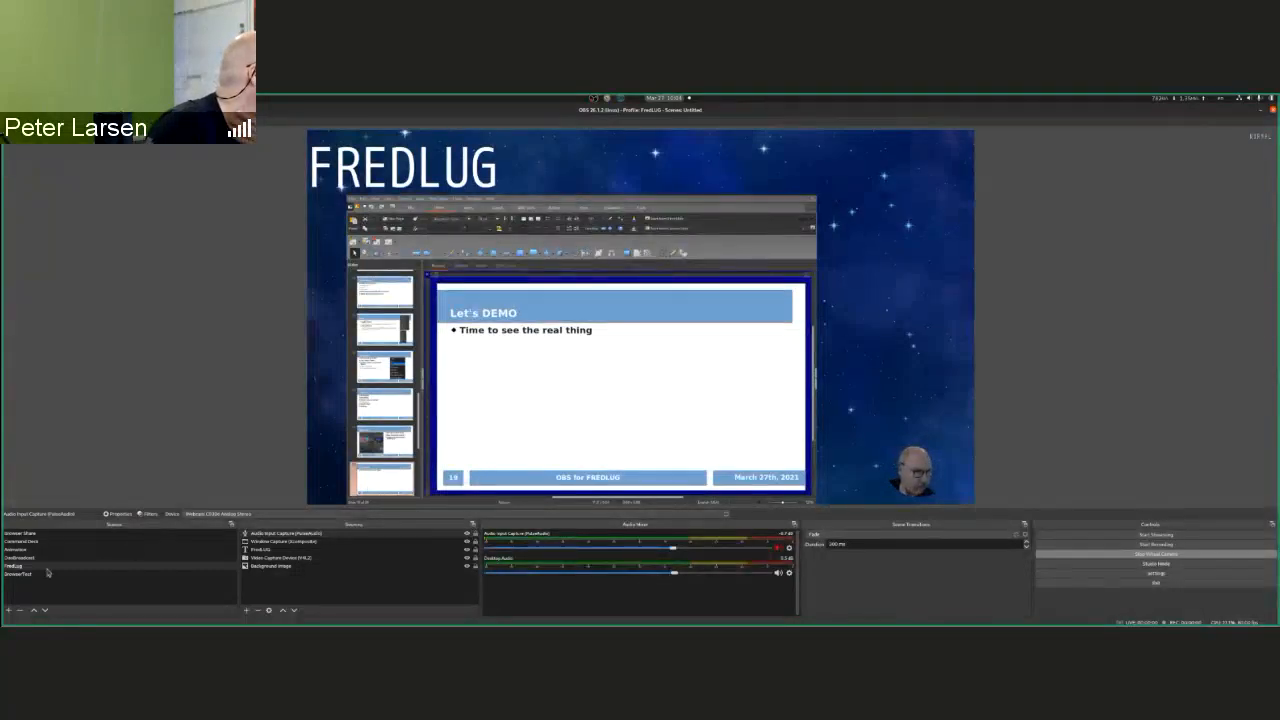
{"action": "left_click", "coordinate": [8, 610]}
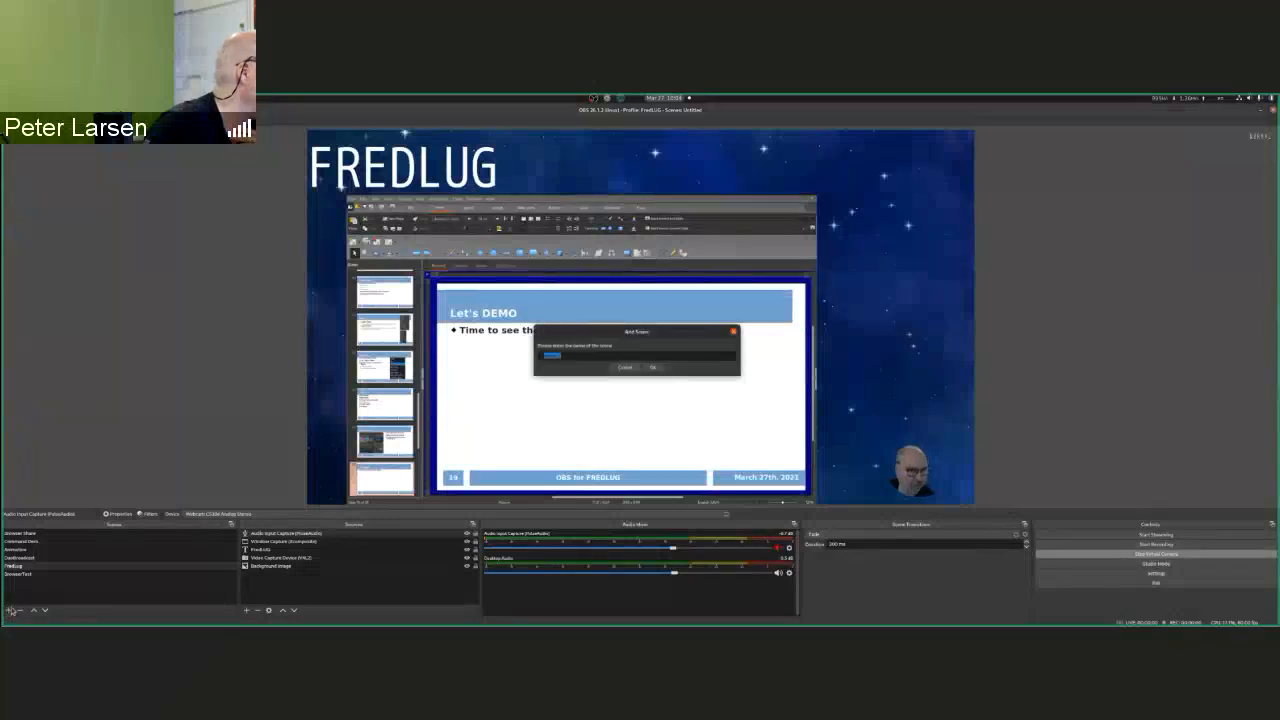
{"action": "left_click", "coordinate": [626, 368]}
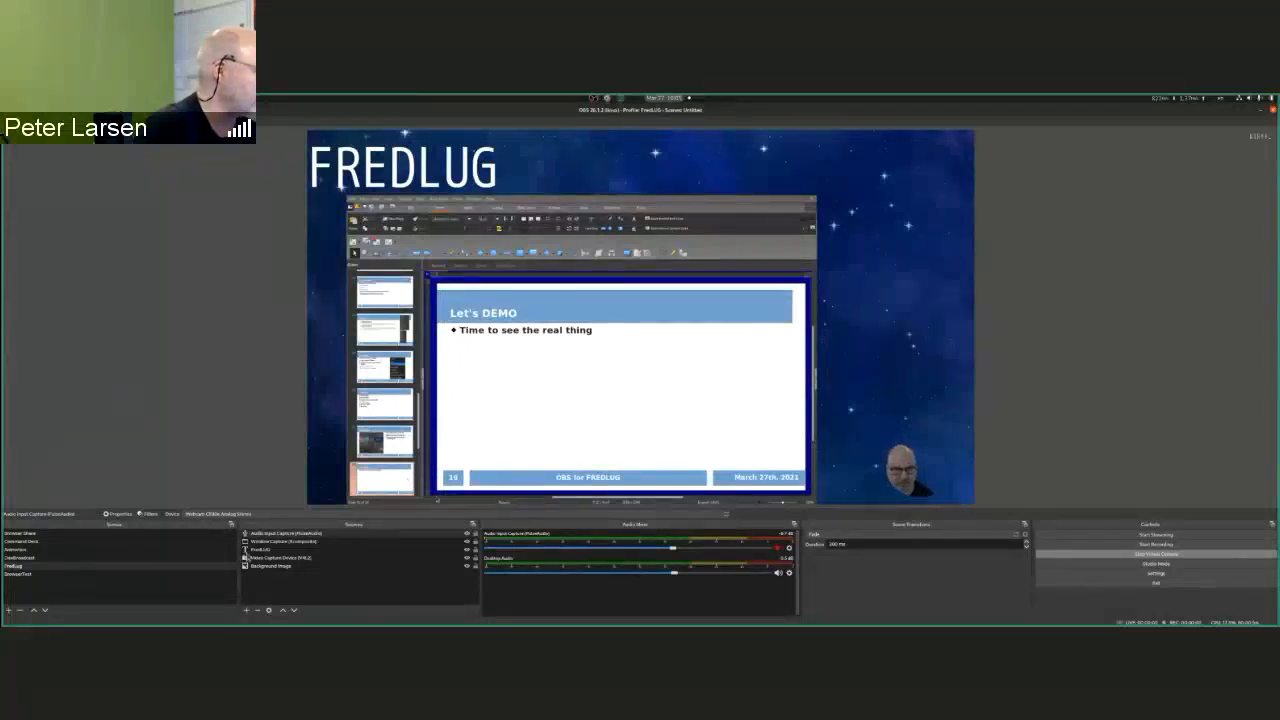
{"action": "left_click", "coordinate": [300, 594]}
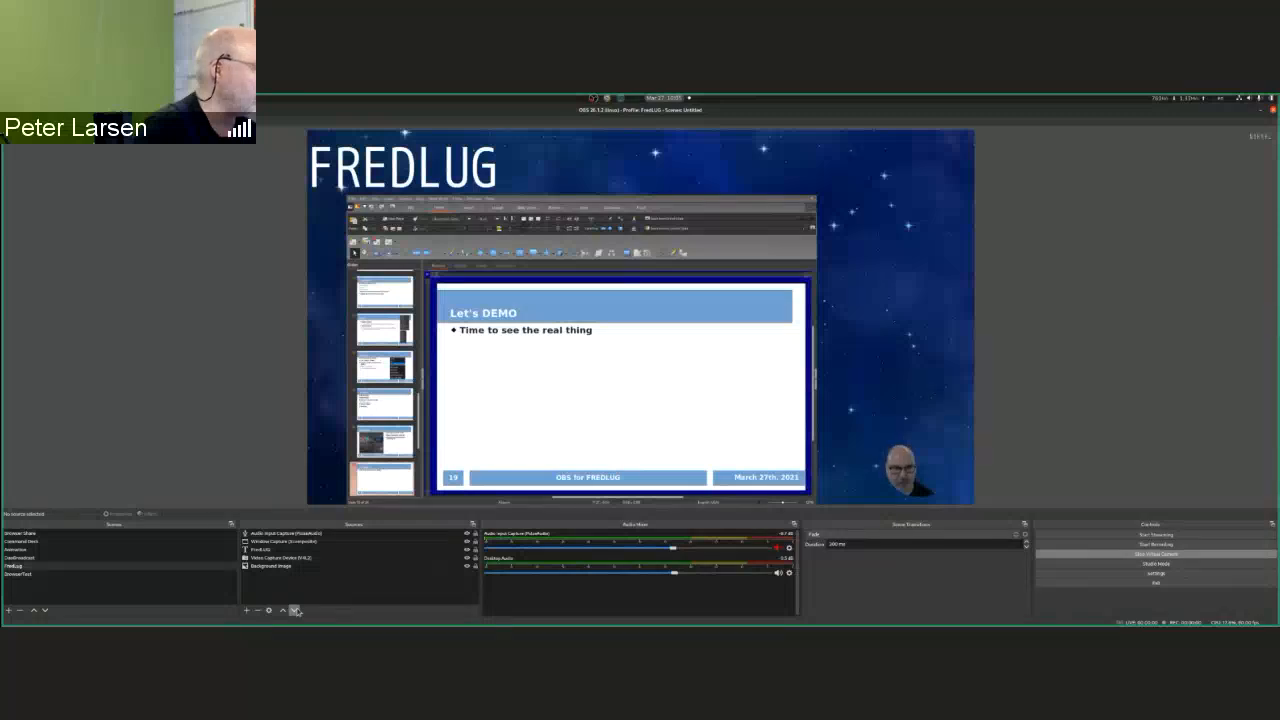
{"action": "left_click", "coordinate": [290, 534]}
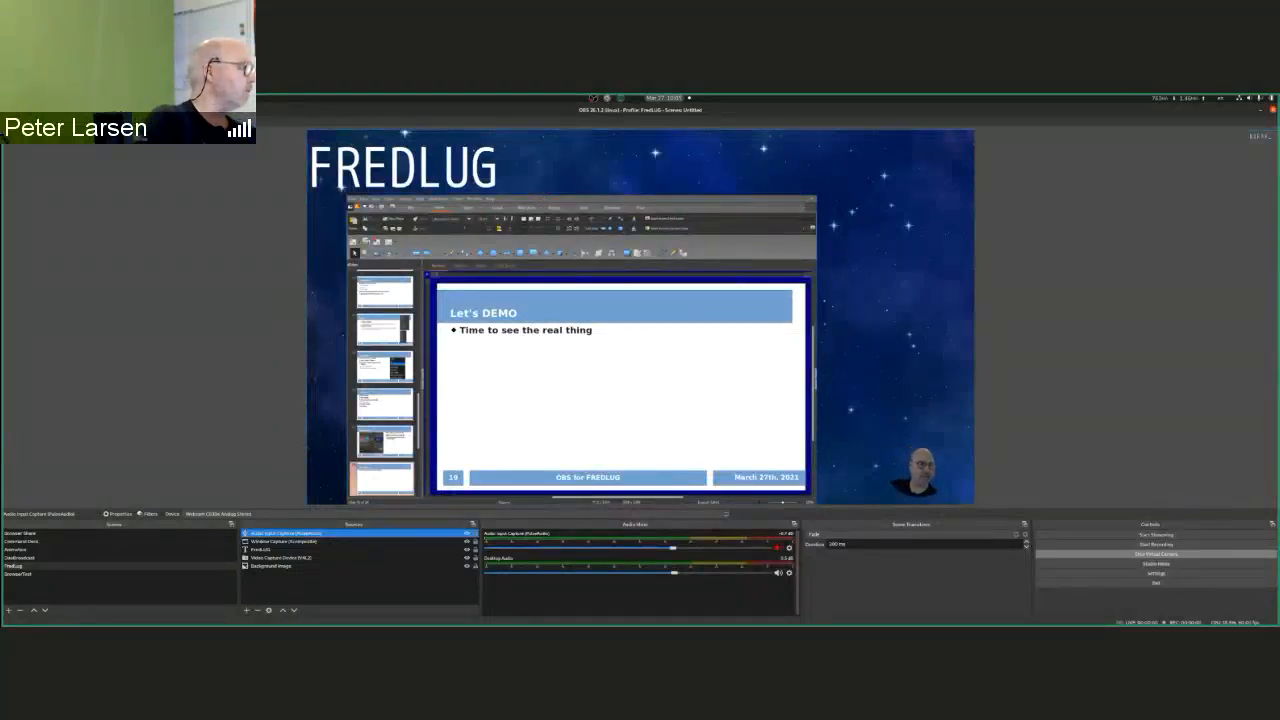
Review the General settings, from output and source snapping through projectors, preview and studio mode to the multiview layout choices
{"action": "left_click", "coordinate": [8, 121]}
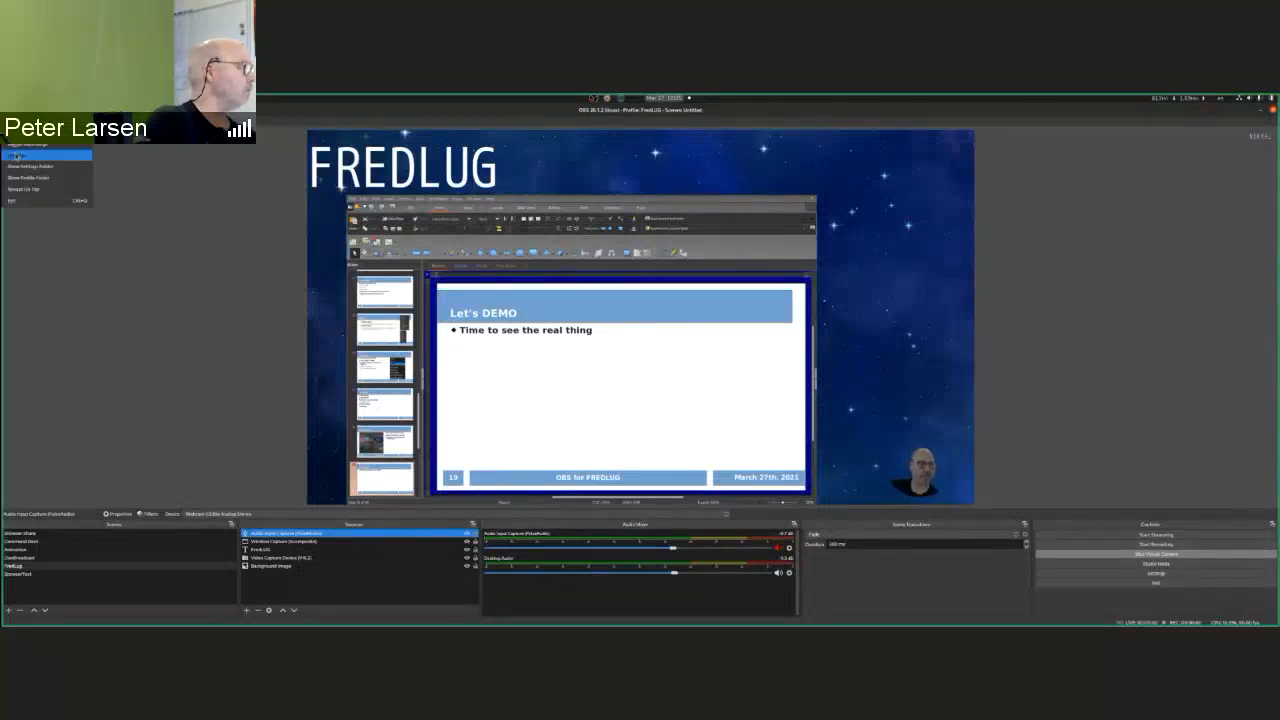
{"action": "left_click", "coordinate": [60, 156]}
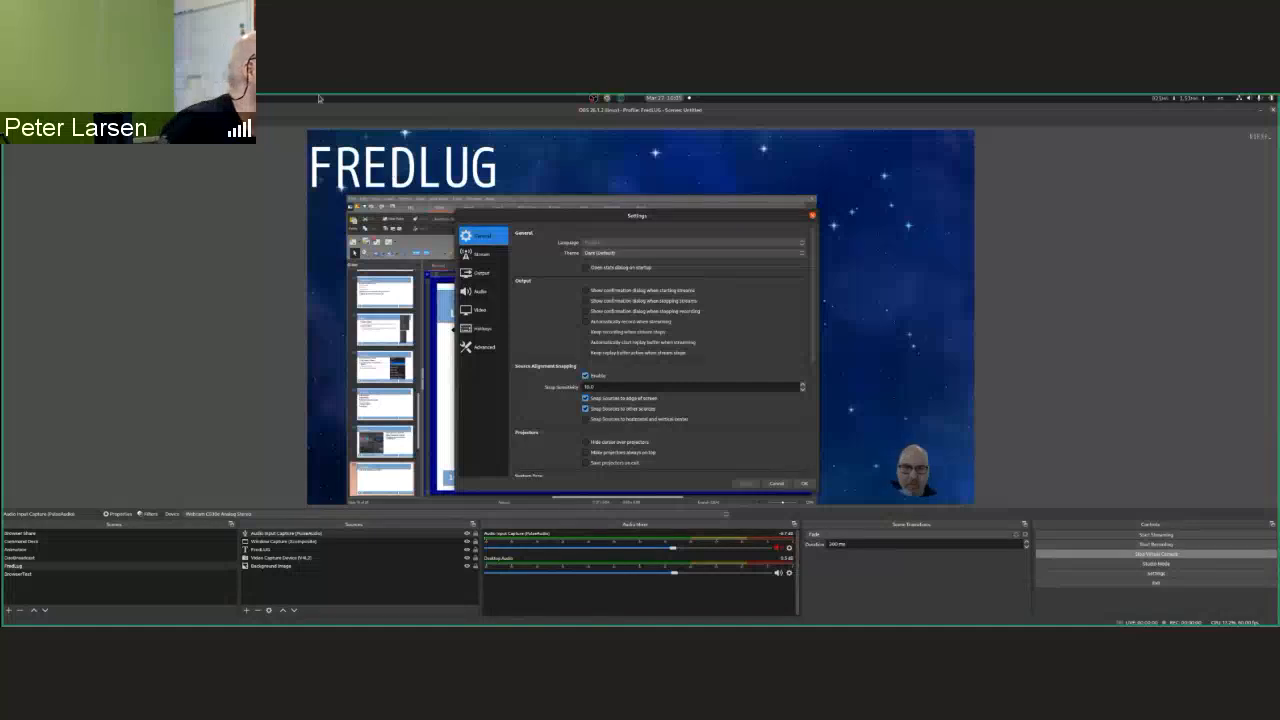
{"action": "scroll", "coordinate": [799, 390], "scroll_direction": "down", "scroll_amount": 5}
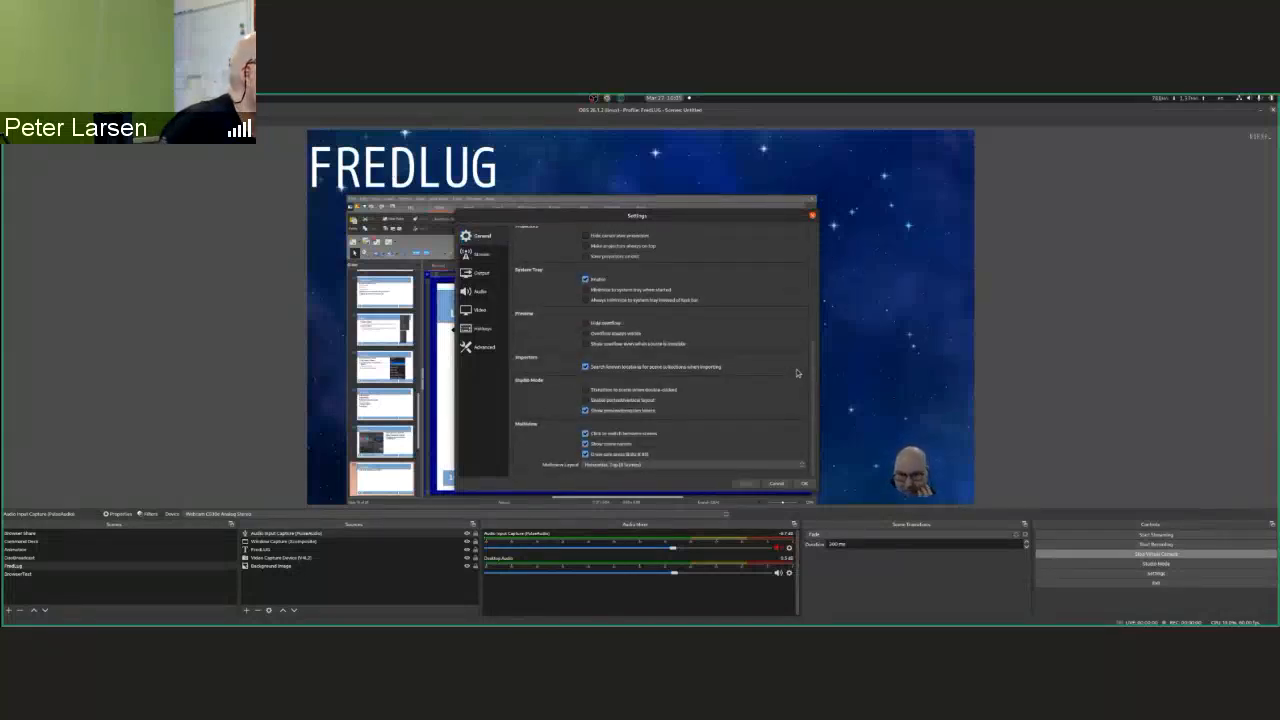
{"action": "scroll", "coordinate": [798, 300], "scroll_direction": "up", "scroll_amount": 4}
{"action": "scroll", "coordinate": [799, 280], "scroll_direction": "up", "scroll_amount": 2}
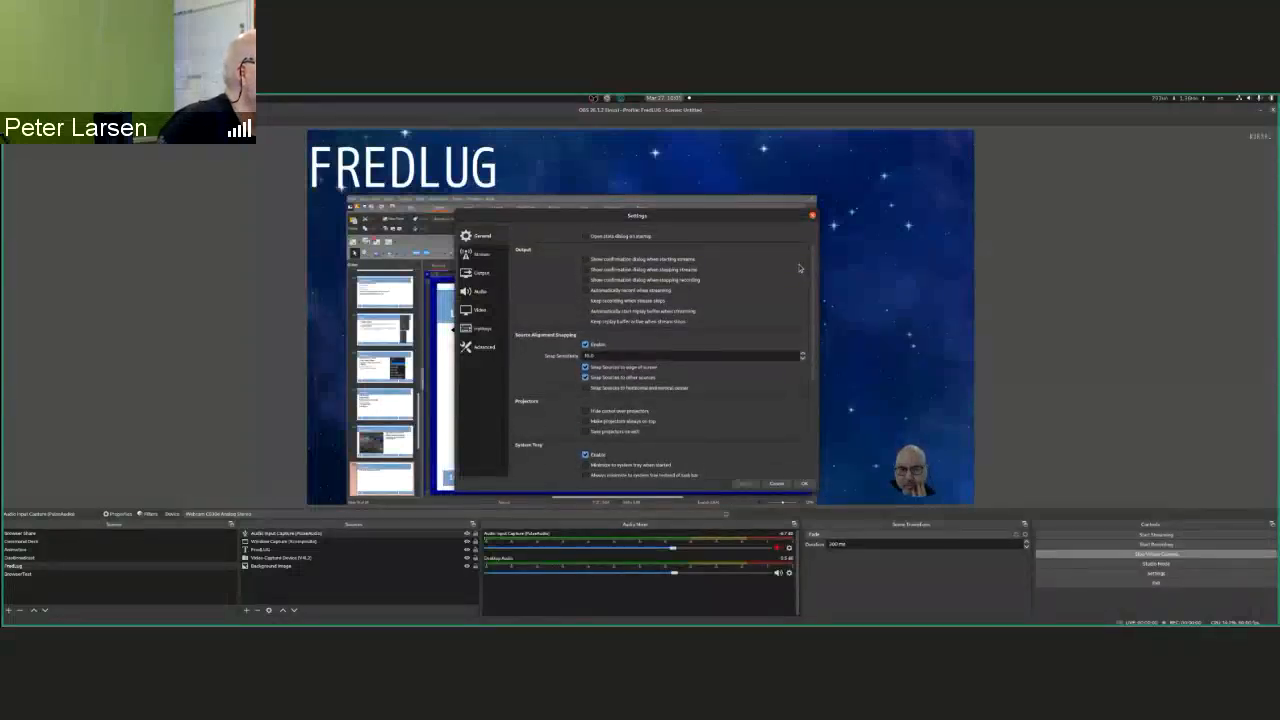
{"action": "scroll", "coordinate": [800, 268], "scroll_direction": "up", "scroll_amount": 2}
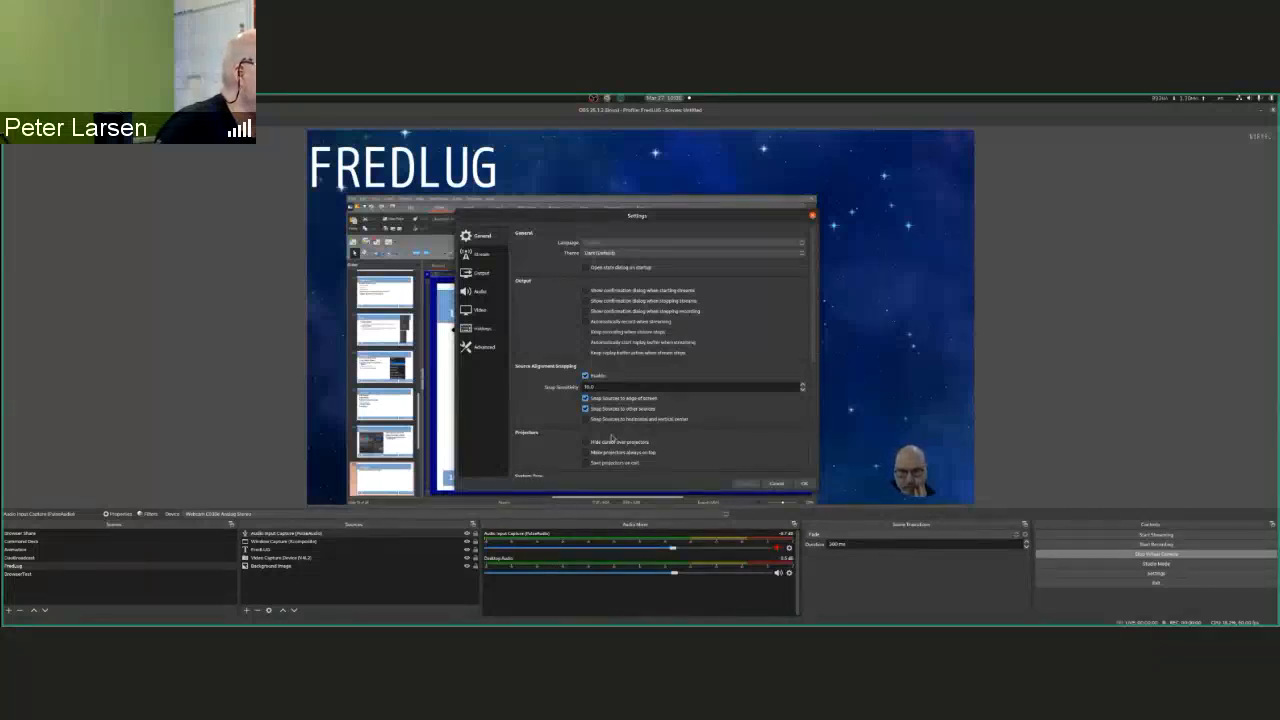
{"action": "left_click_drag", "start_coordinate": [813, 305], "coordinate": [806, 378]}
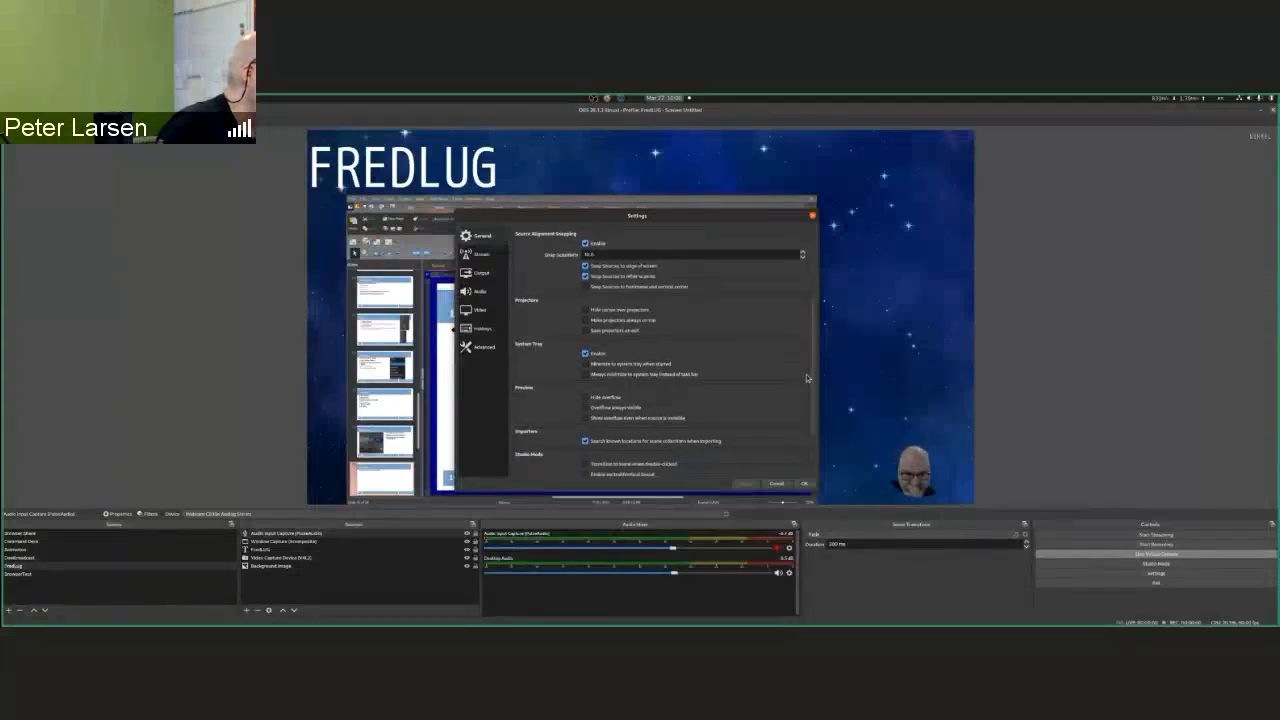
{"action": "scroll", "coordinate": [806, 377], "scroll_direction": "down", "scroll_amount": 3}
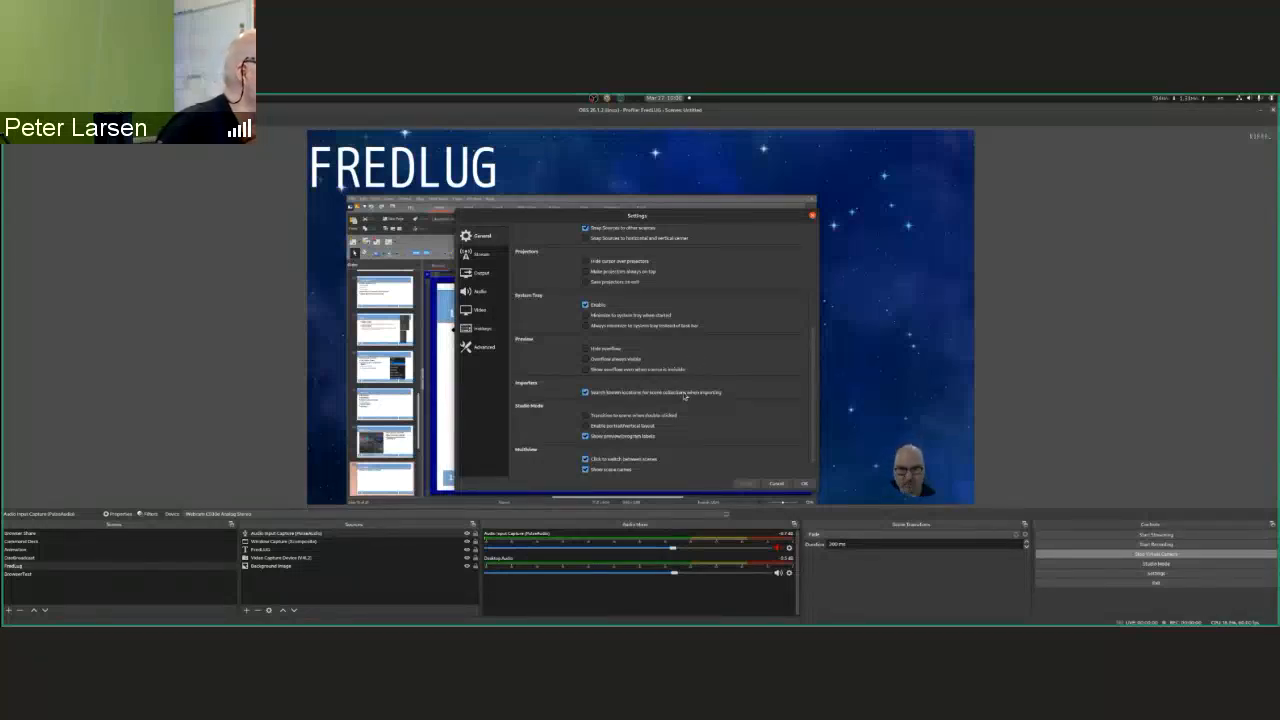
{"action": "scroll", "coordinate": [690, 400], "scroll_direction": "down", "scroll_amount": 2}
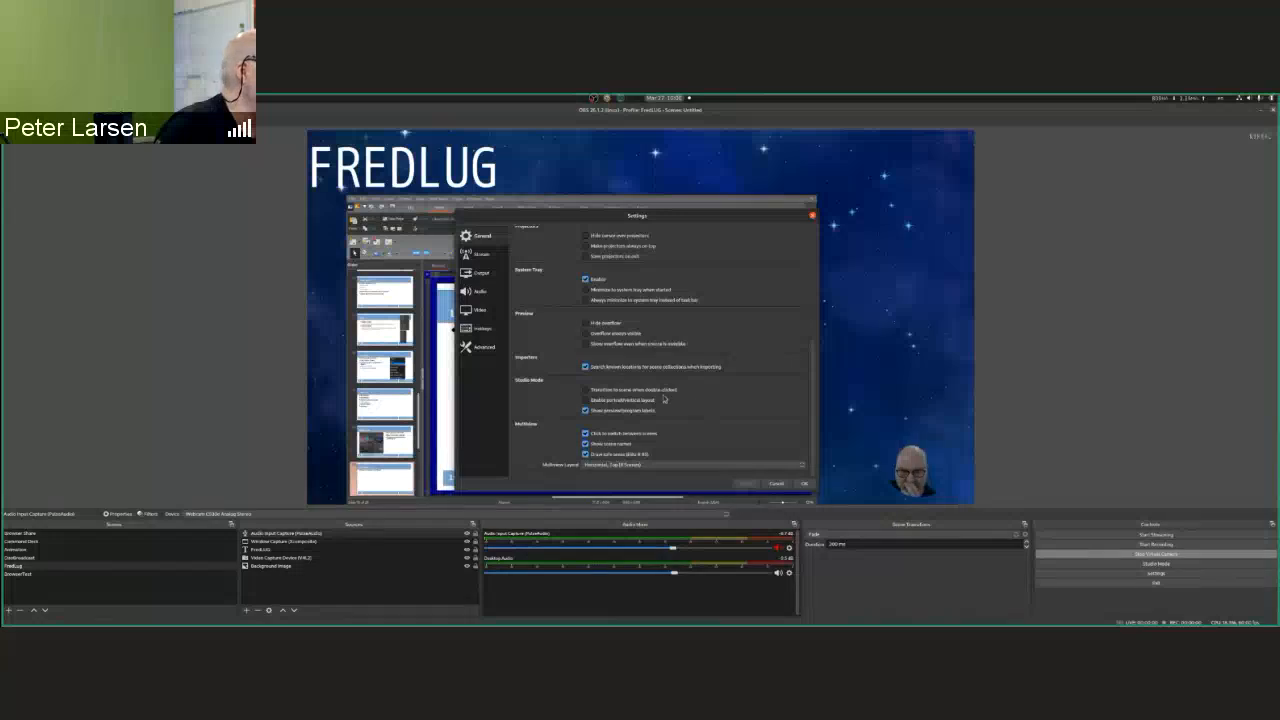
{"action": "left_click", "coordinate": [657, 465]}
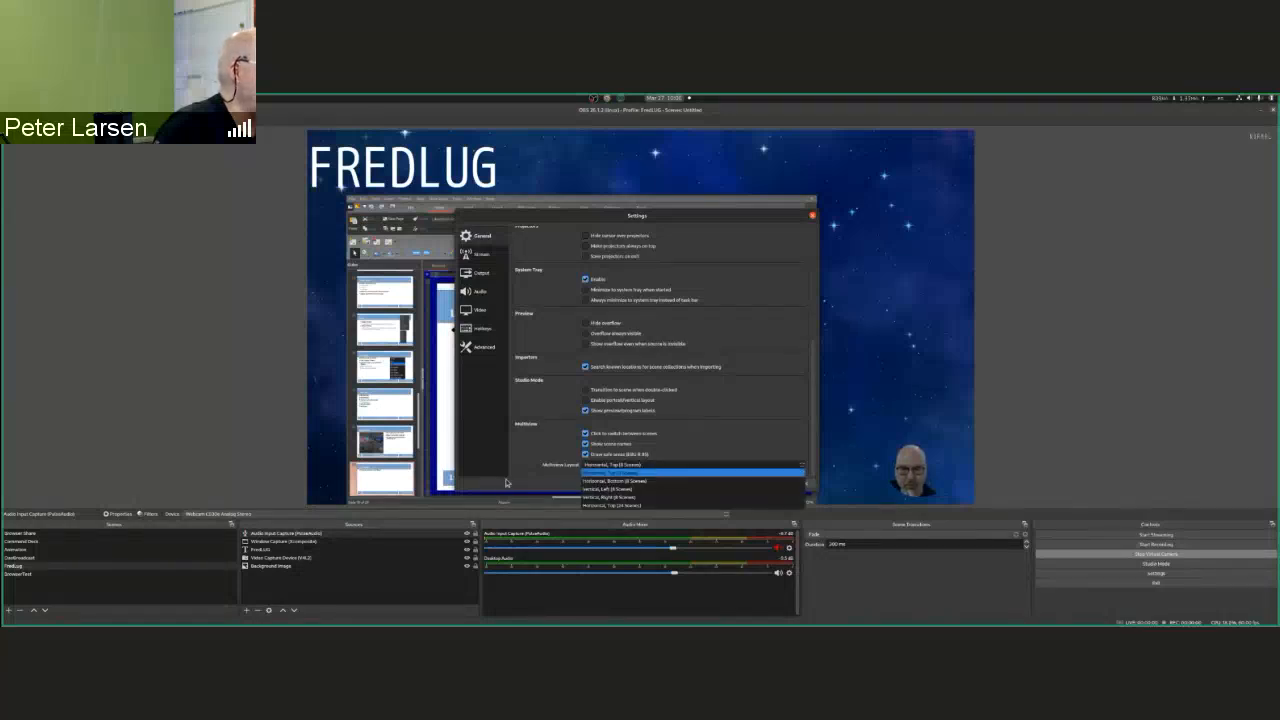
{"action": "left_click", "coordinate": [525, 486]}
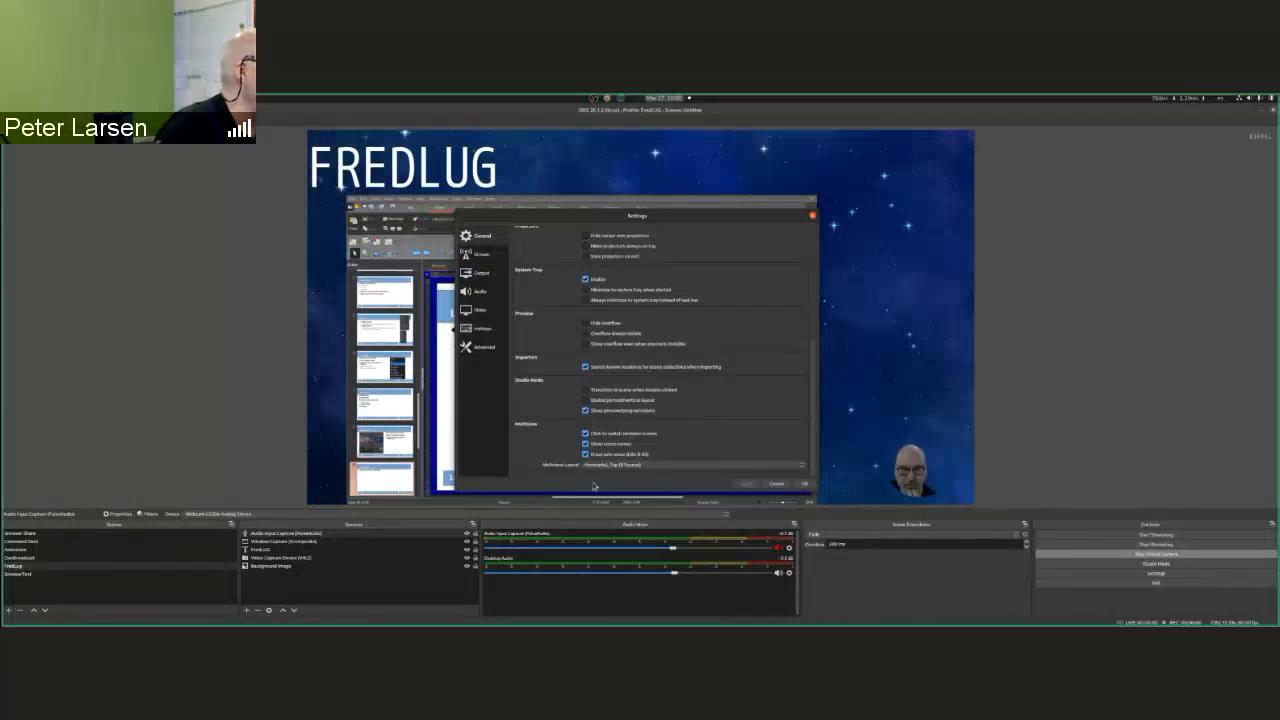
Review the stream service and server settings, followed by the streaming and recording output settings
{"action": "left_click", "coordinate": [503, 262]}
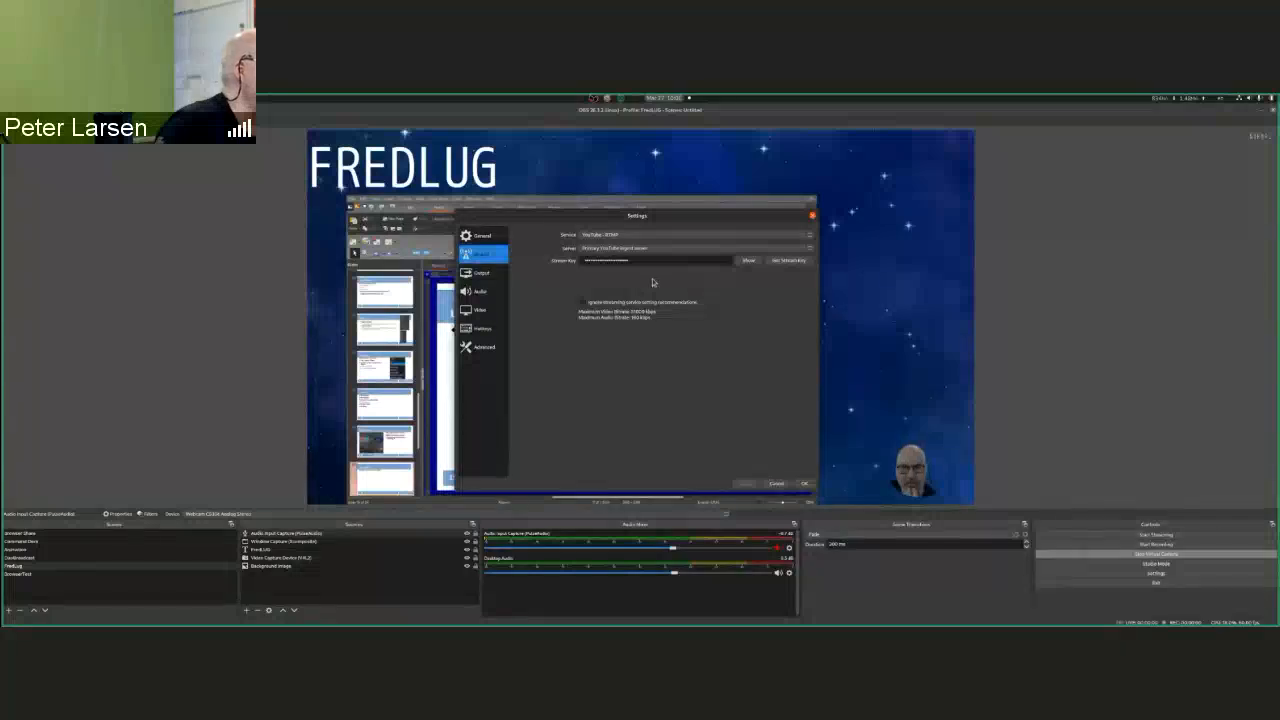
{"action": "left_click", "coordinate": [485, 280]}
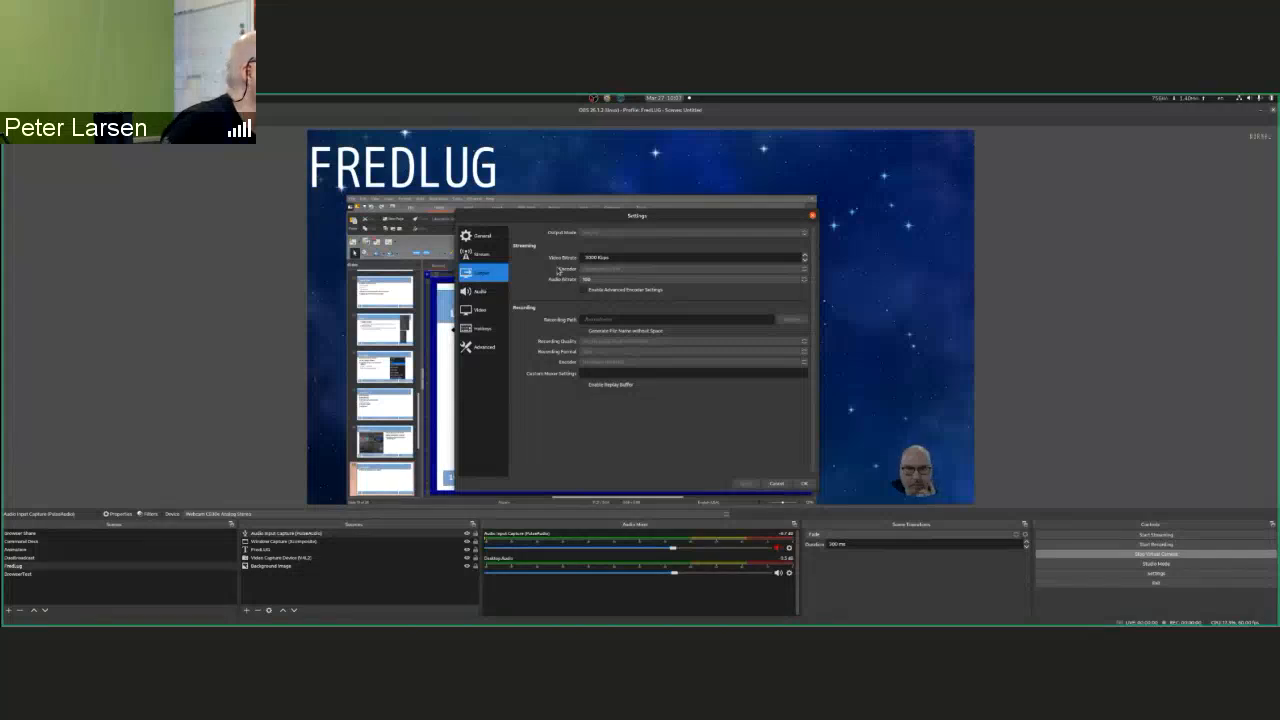
Review the audio settings, including the Desktop Audio device choices and the push-to-mute and push-to-talk options for each source
{"action": "left_click", "coordinate": [477, 292]}
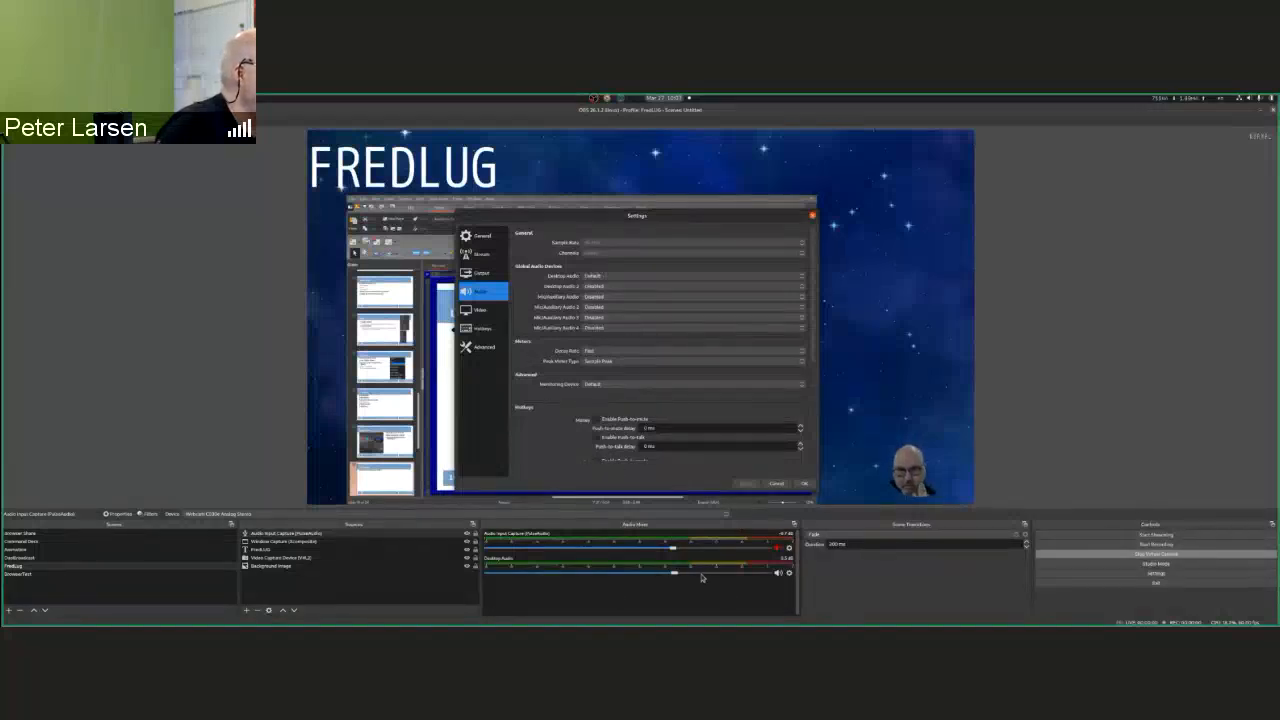
{"action": "left_click", "coordinate": [643, 277]}
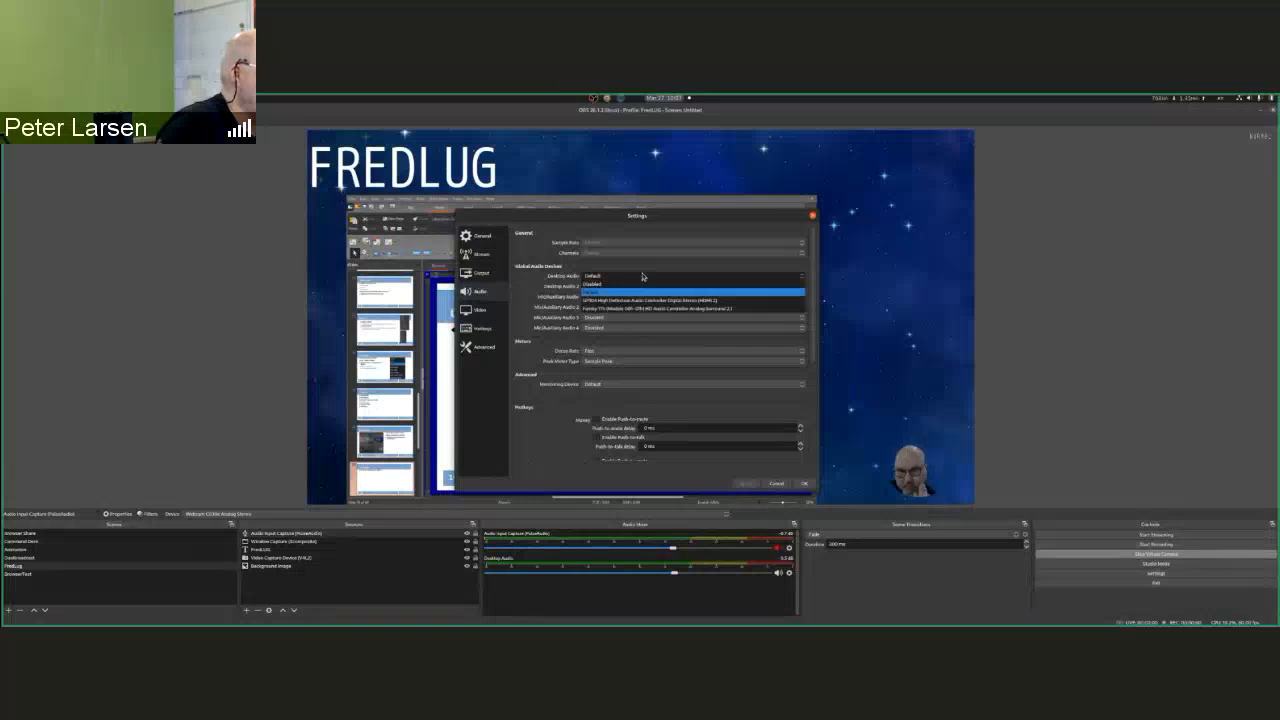
{"action": "left_click", "coordinate": [644, 270]}
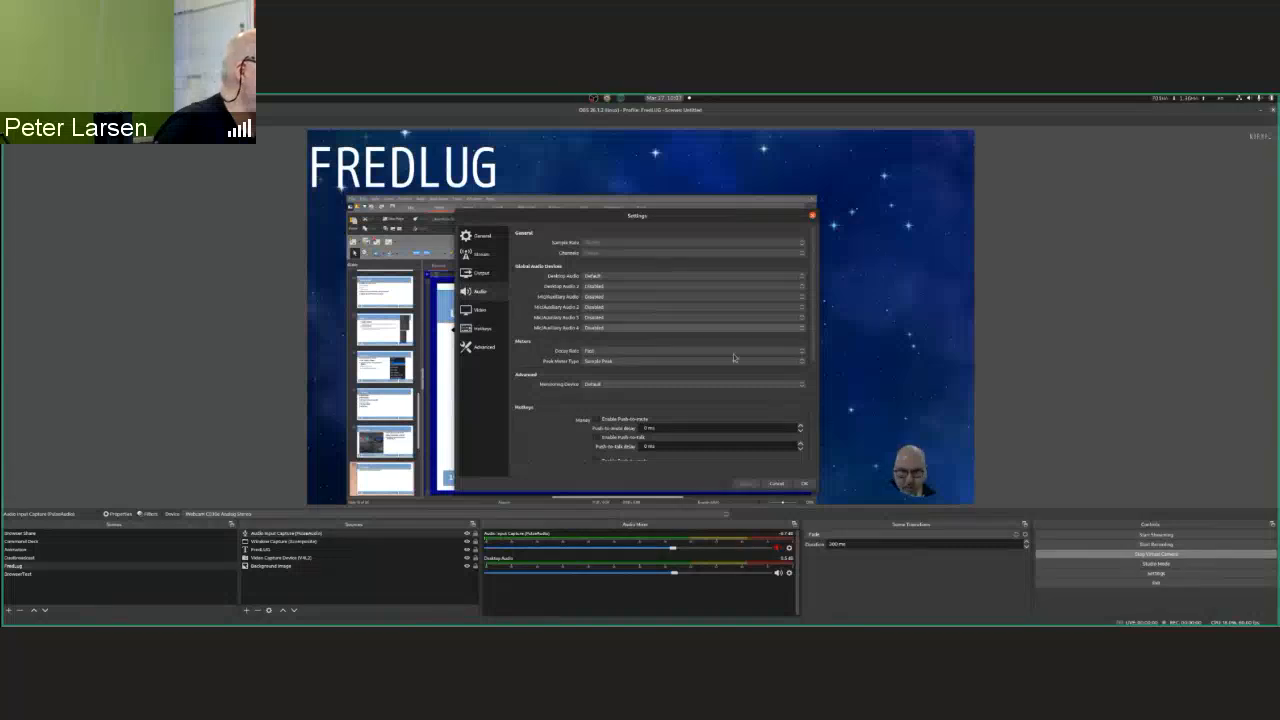
{"action": "left_click_drag", "start_coordinate": [816, 280], "coordinate": [819, 418]}
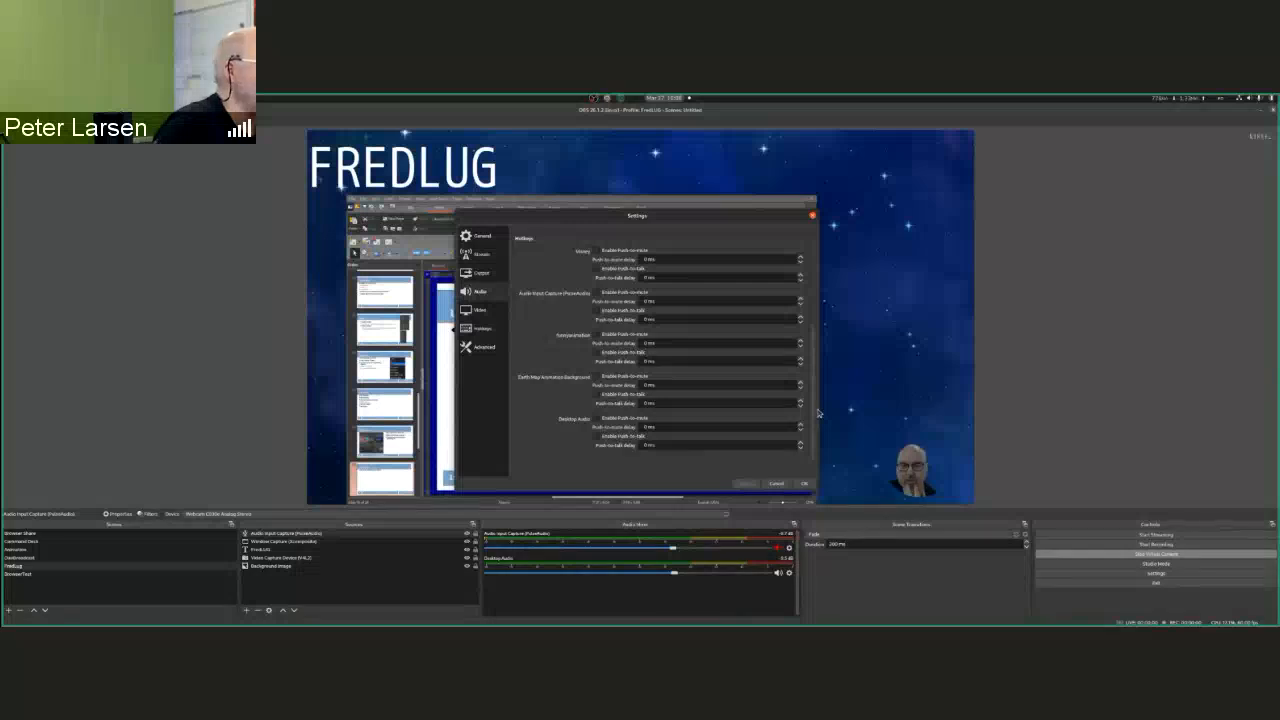
Review the Video, Hotkeys and Advanced settings, including recording filename formatting, stream delay and automatic reconnect, and close the settings without saving
{"action": "left_click_drag", "start_coordinate": [816, 392], "coordinate": [820, 252]}
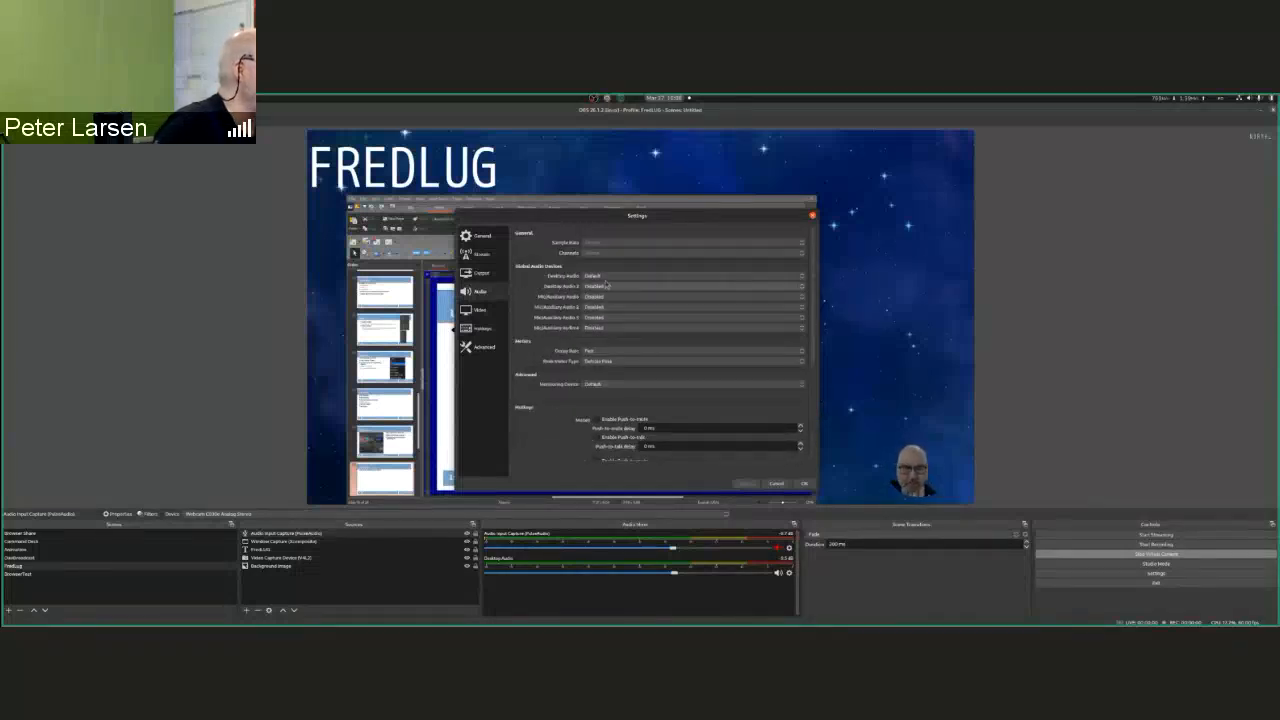
{"action": "left_click", "coordinate": [482, 310]}
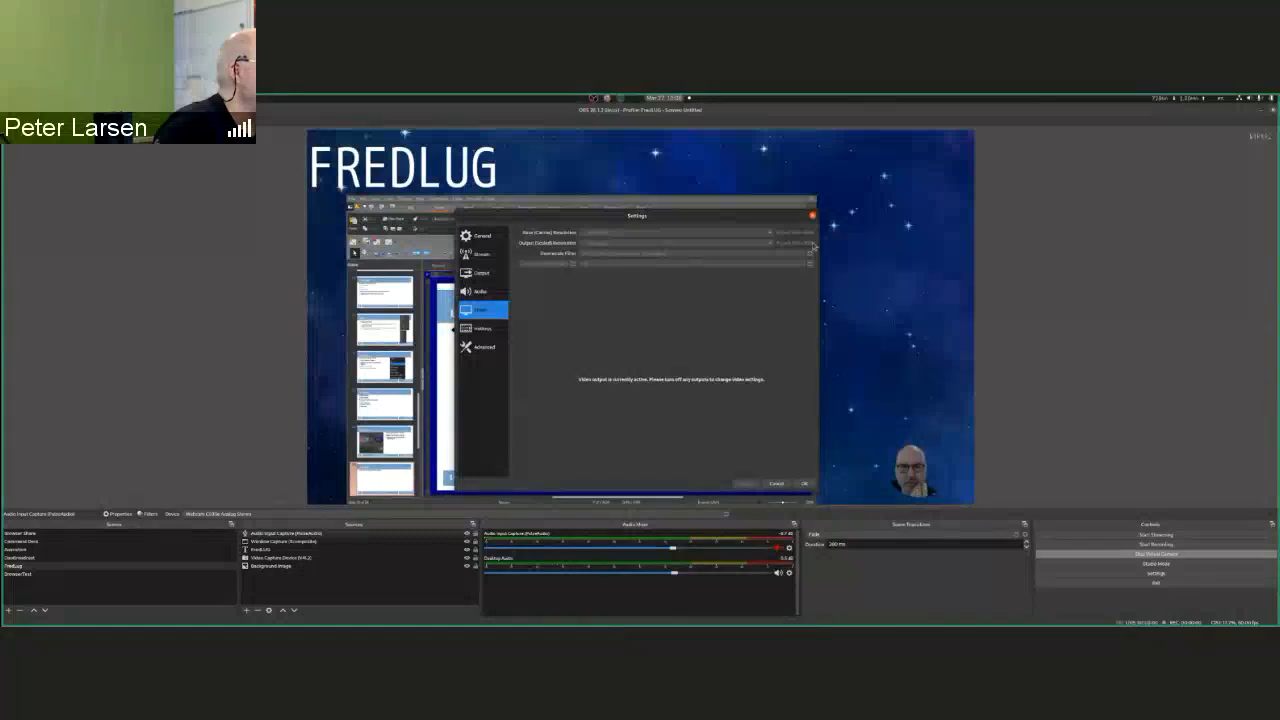
{"action": "left_click", "coordinate": [491, 329]}
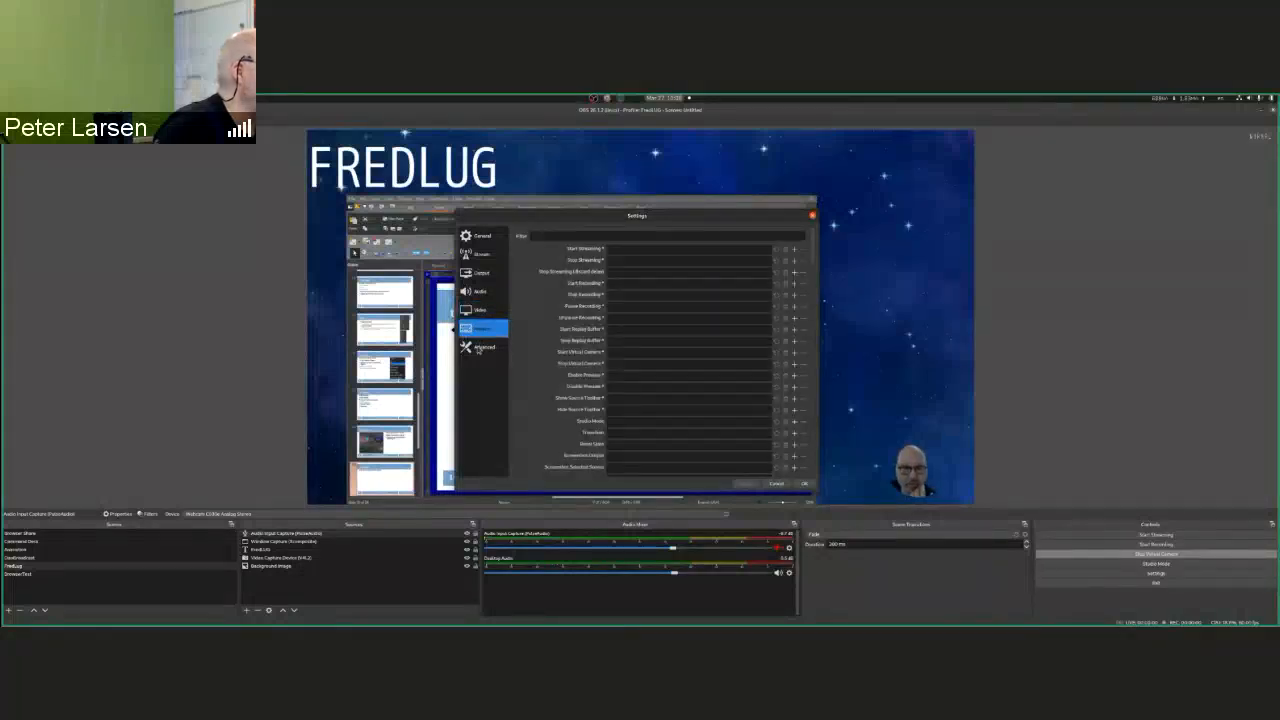
{"action": "left_click", "coordinate": [488, 342]}
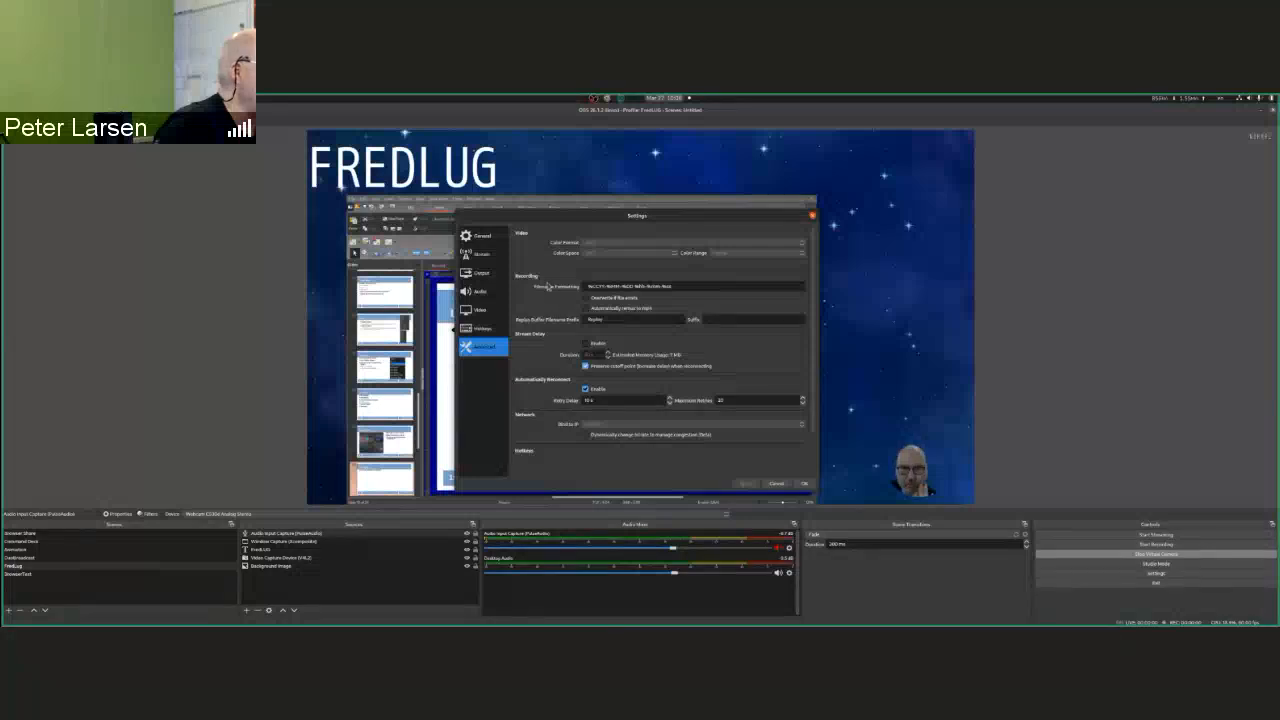
{"action": "left_click_drag", "start_coordinate": [813, 284], "coordinate": [813, 349]}
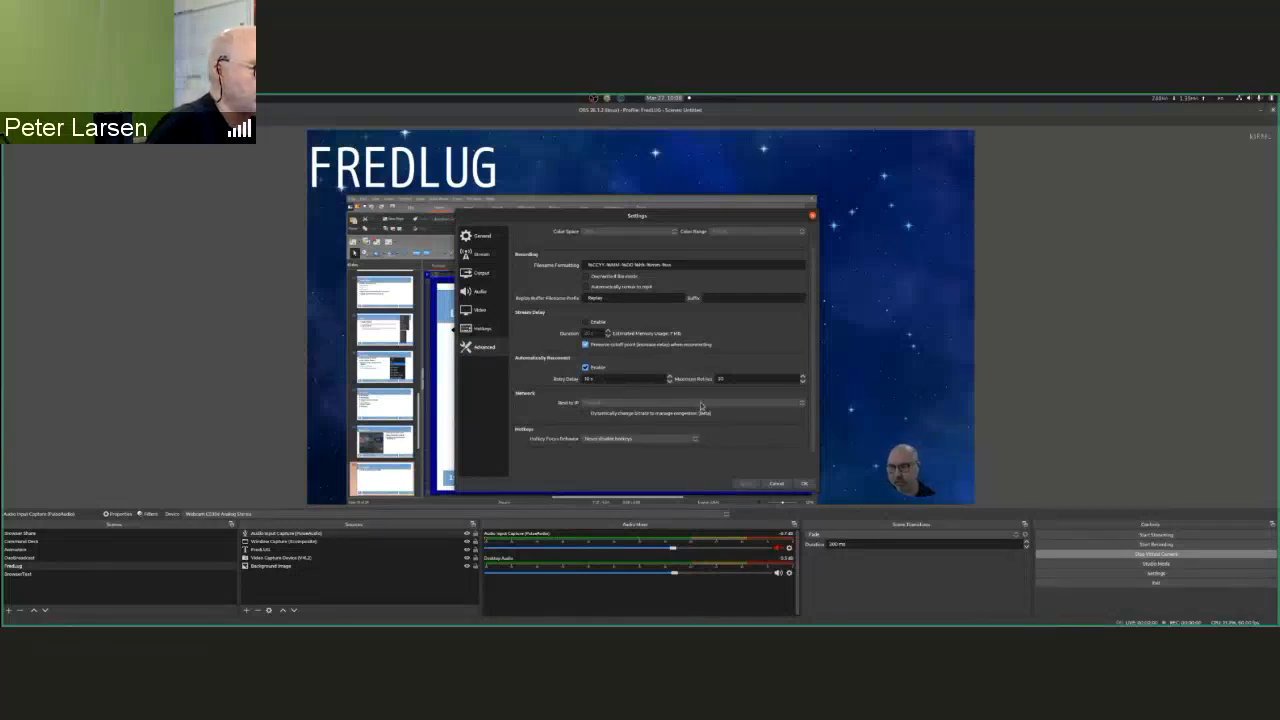
{"action": "left_click", "coordinate": [778, 485]}
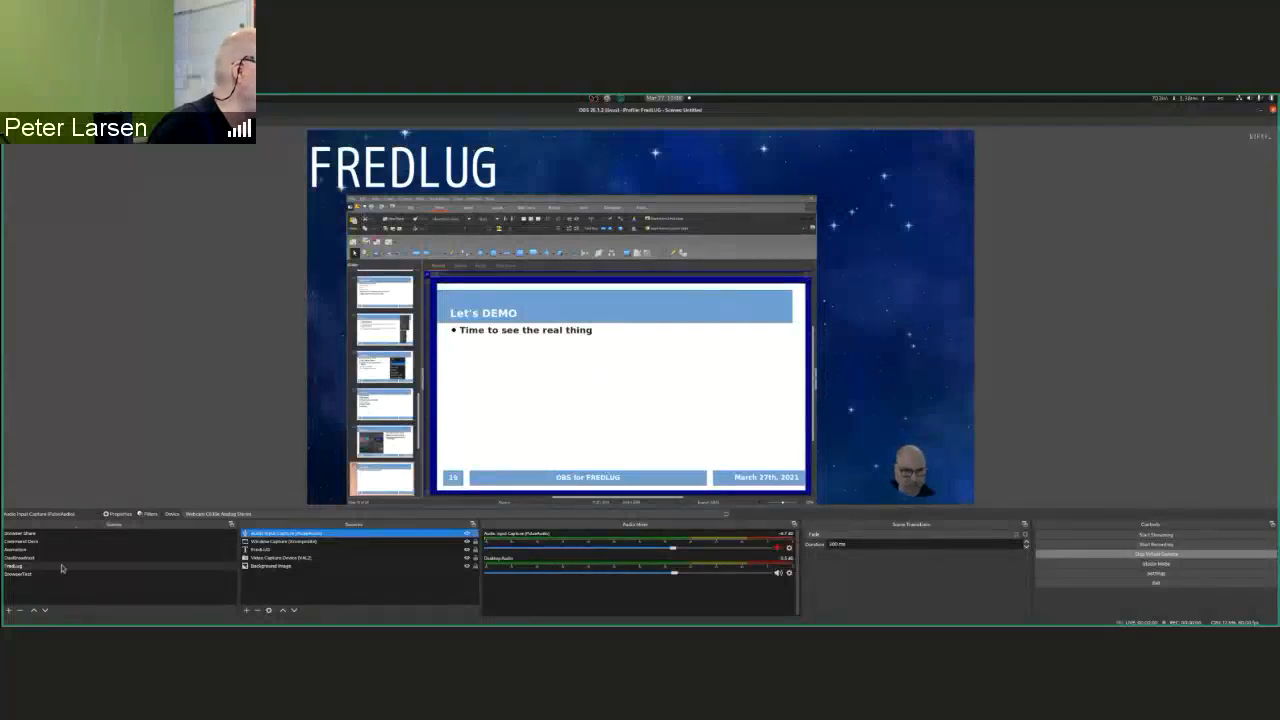
{"action": "left_click", "coordinate": [8, 121]}
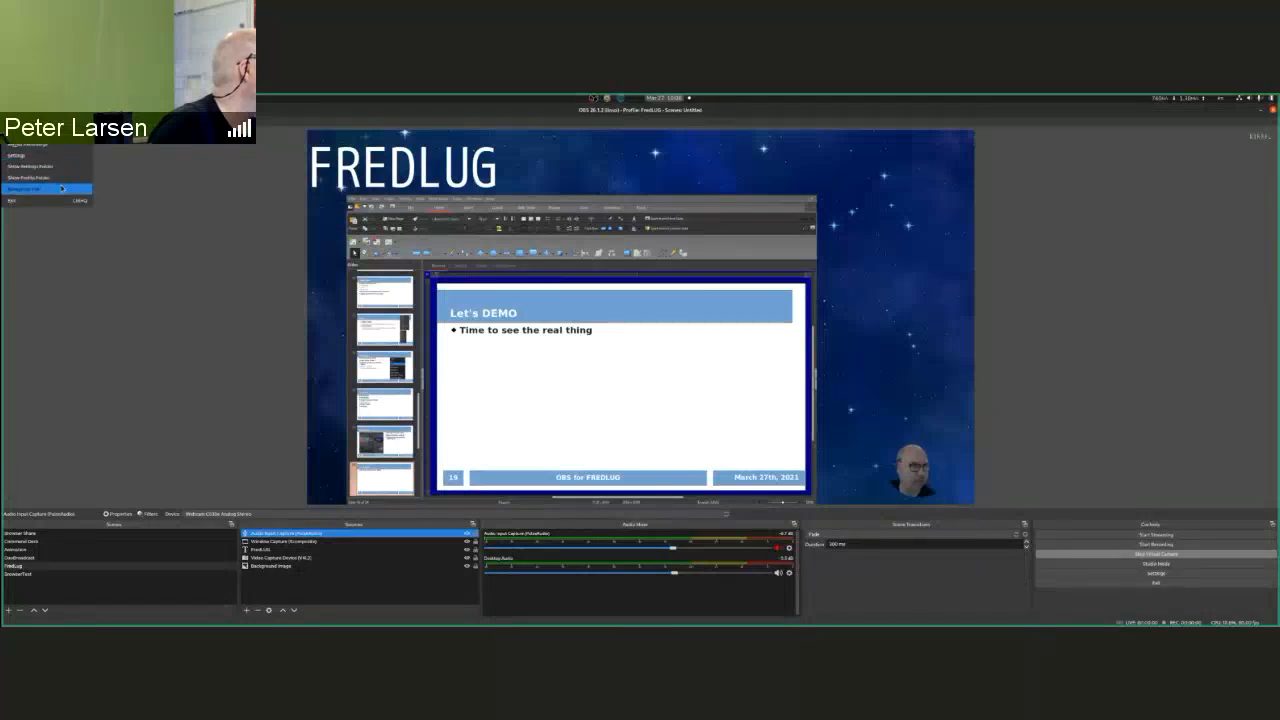
{"action": "mouse_move", "coordinate": [23, 121]}
{"action": "mouse_move", "coordinate": [36, 193]}
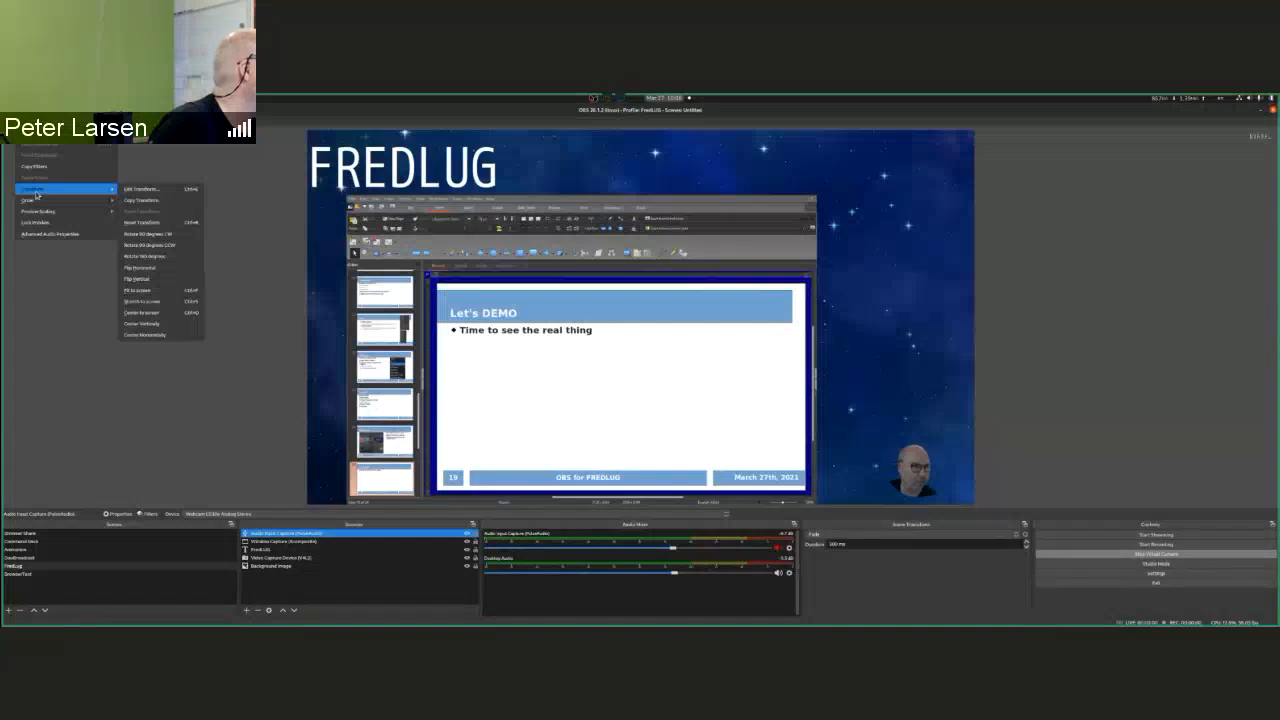
{"action": "left_click", "coordinate": [153, 435]}
Rotate the window capture of the presentation 90 degrees clockwise in the preview
{"action": "left_click", "coordinate": [634, 323]}
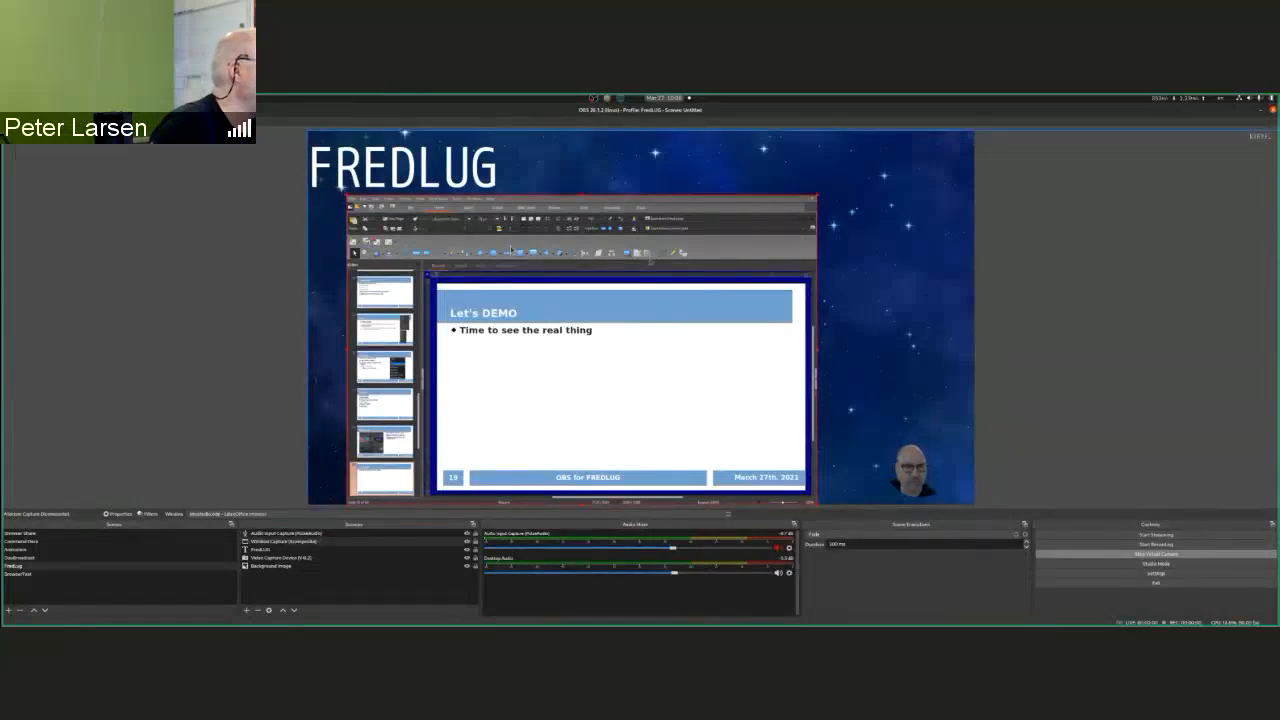
{"action": "right_click", "coordinate": [508, 254]}
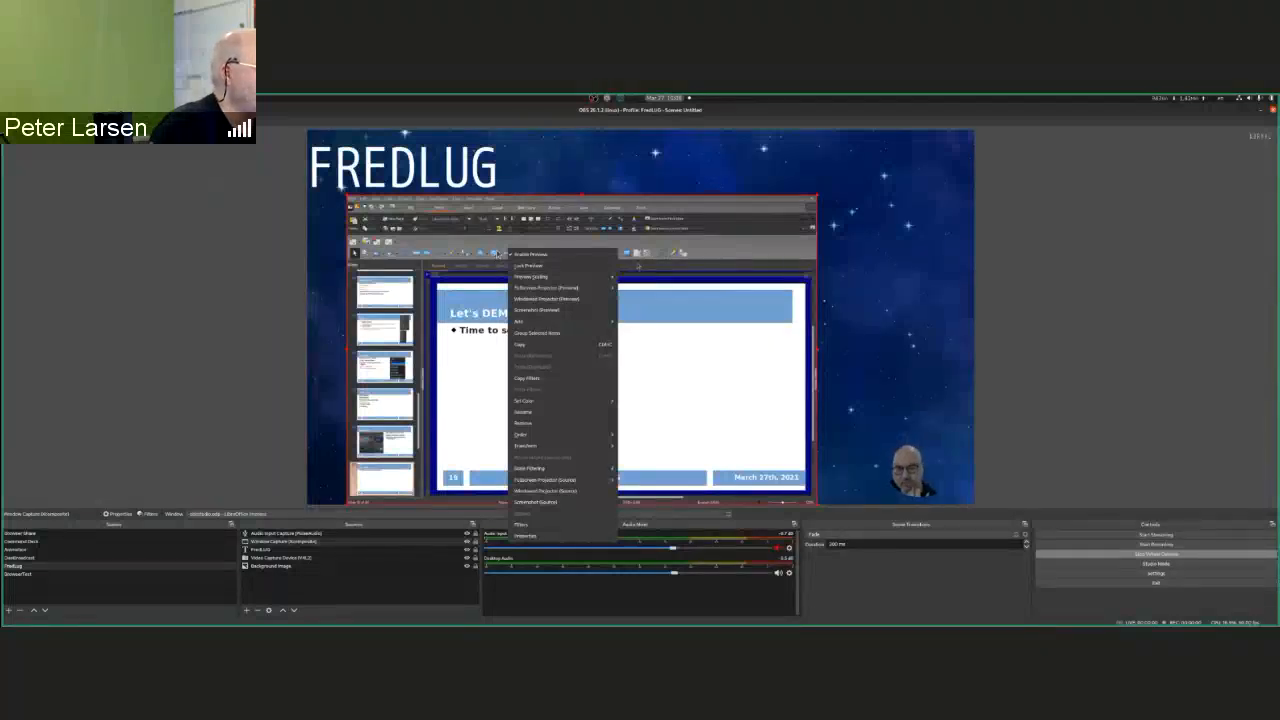
{"action": "mouse_move", "coordinate": [594, 446]}
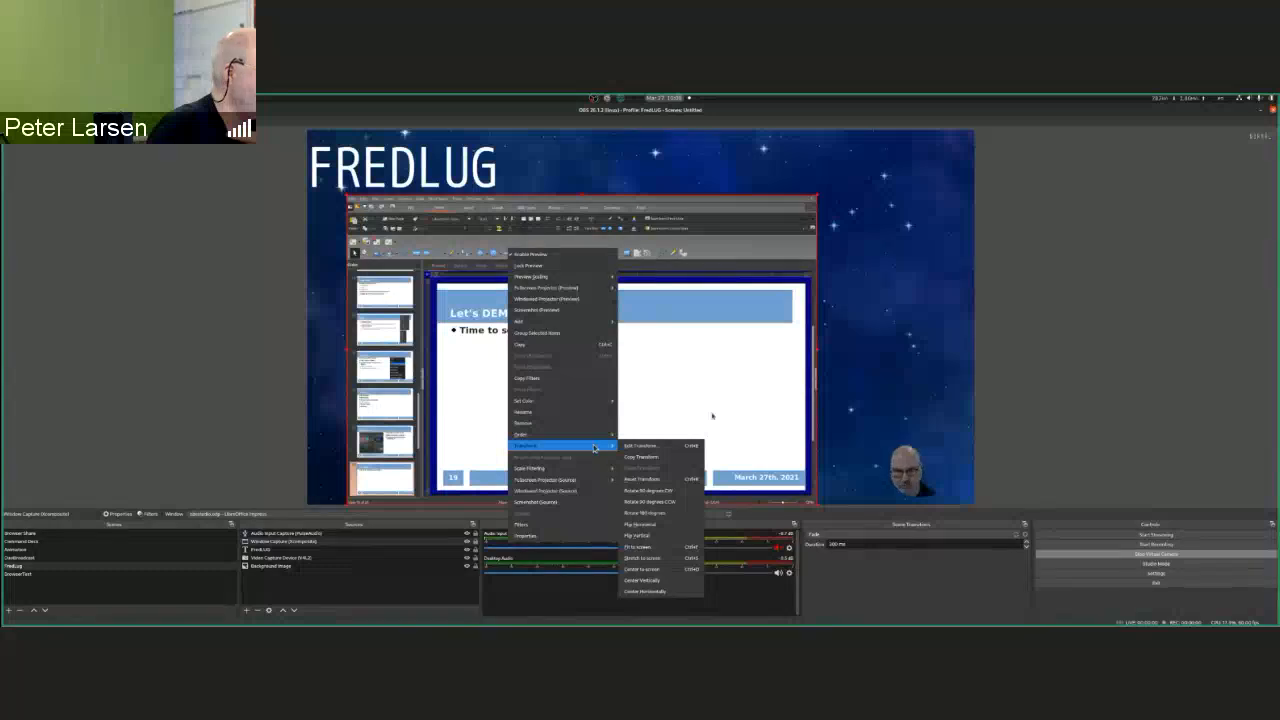
{"action": "left_click", "coordinate": [659, 495]}
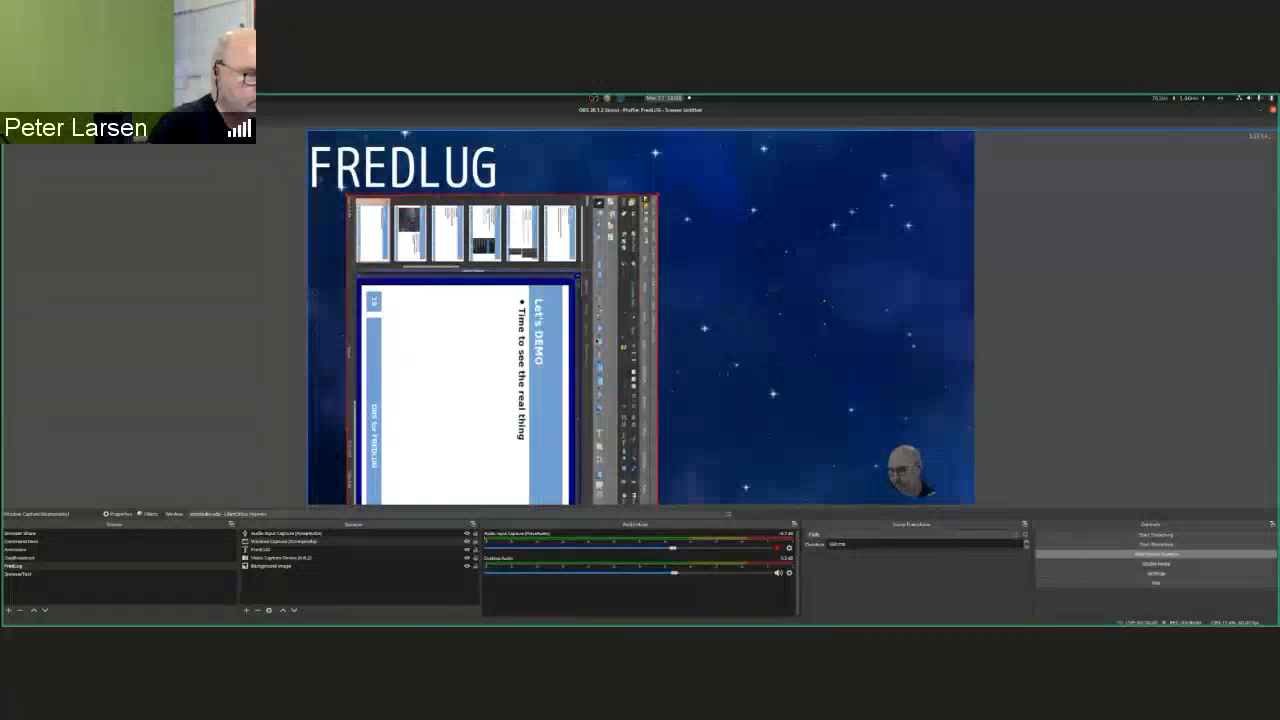
Rotate the window capture 90 degrees counterclockwise to bring it back upright
{"action": "right_click", "coordinate": [594, 334]}
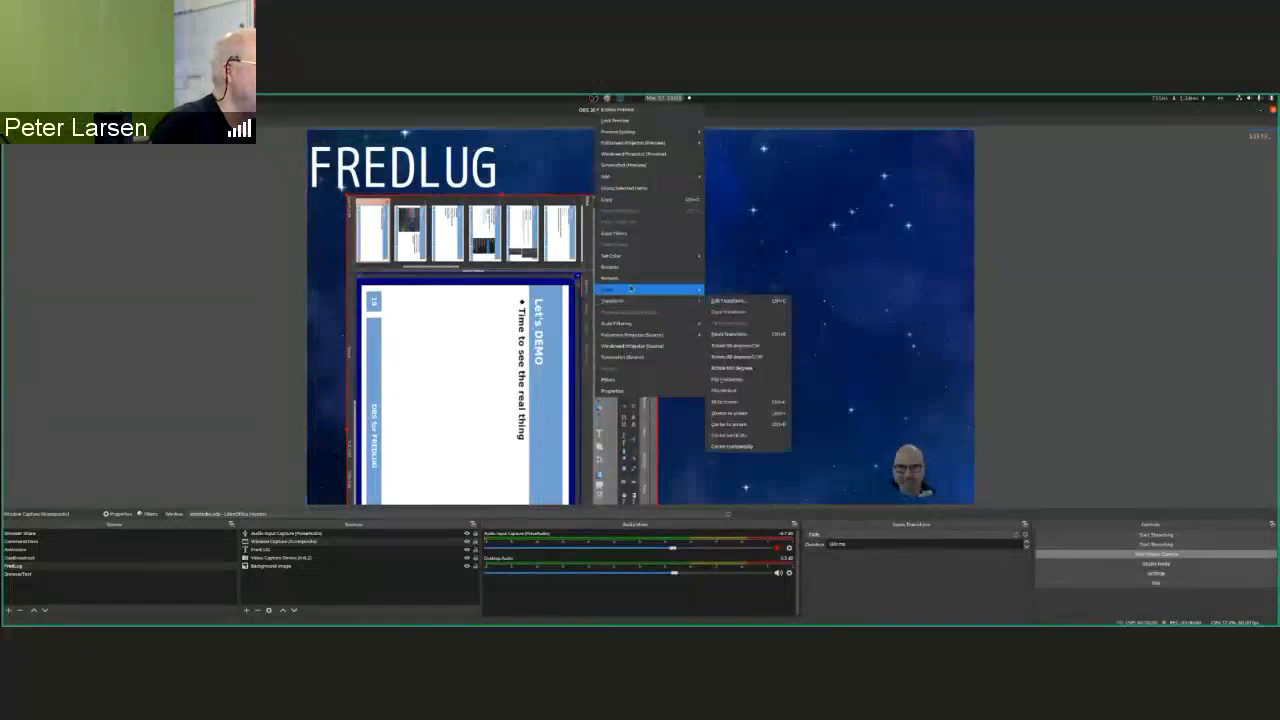
{"action": "mouse_move", "coordinate": [688, 303]}
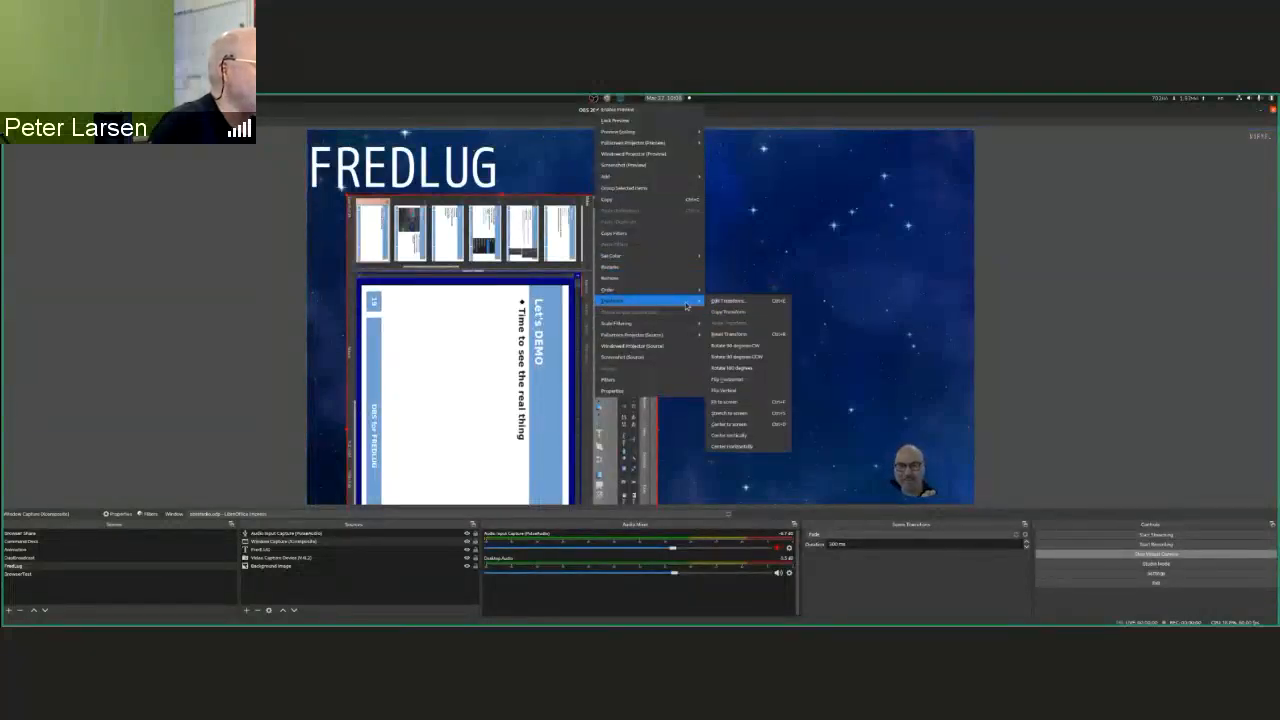
{"action": "left_click", "coordinate": [745, 358]}
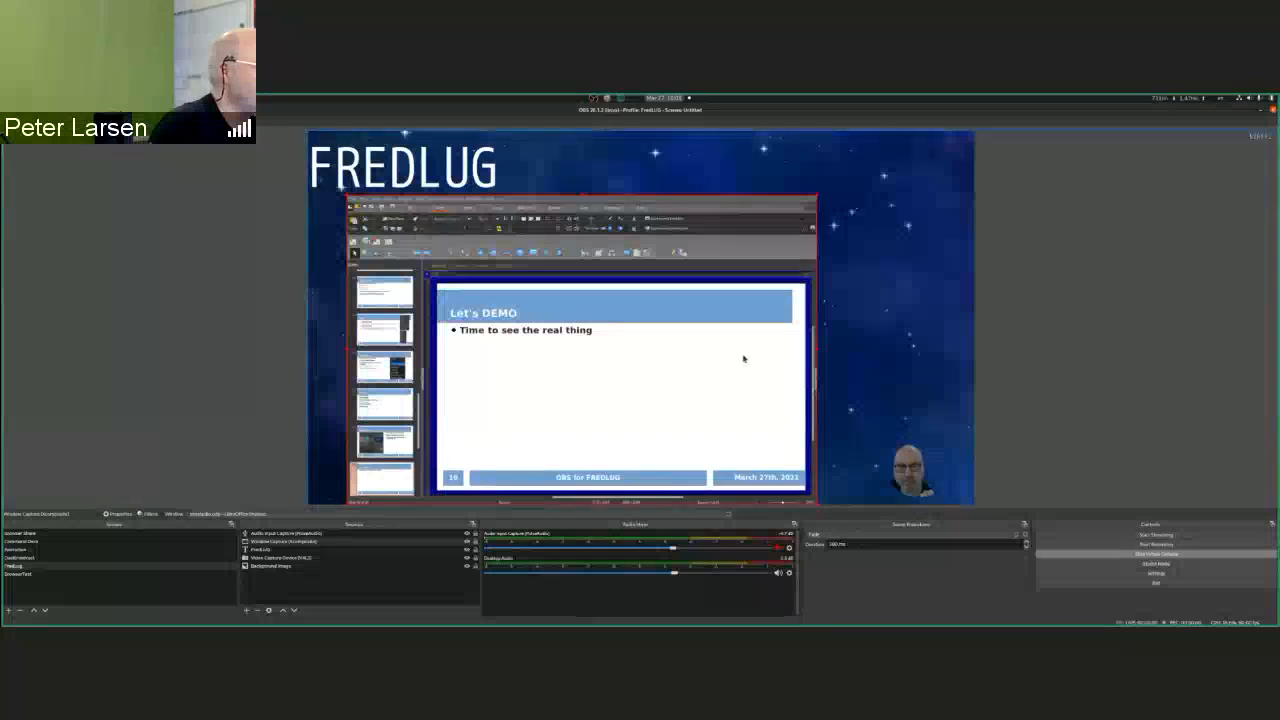
Show the preview in a fullscreen projector on the connected monitor and close the projector
{"action": "right_click", "coordinate": [743, 343]}
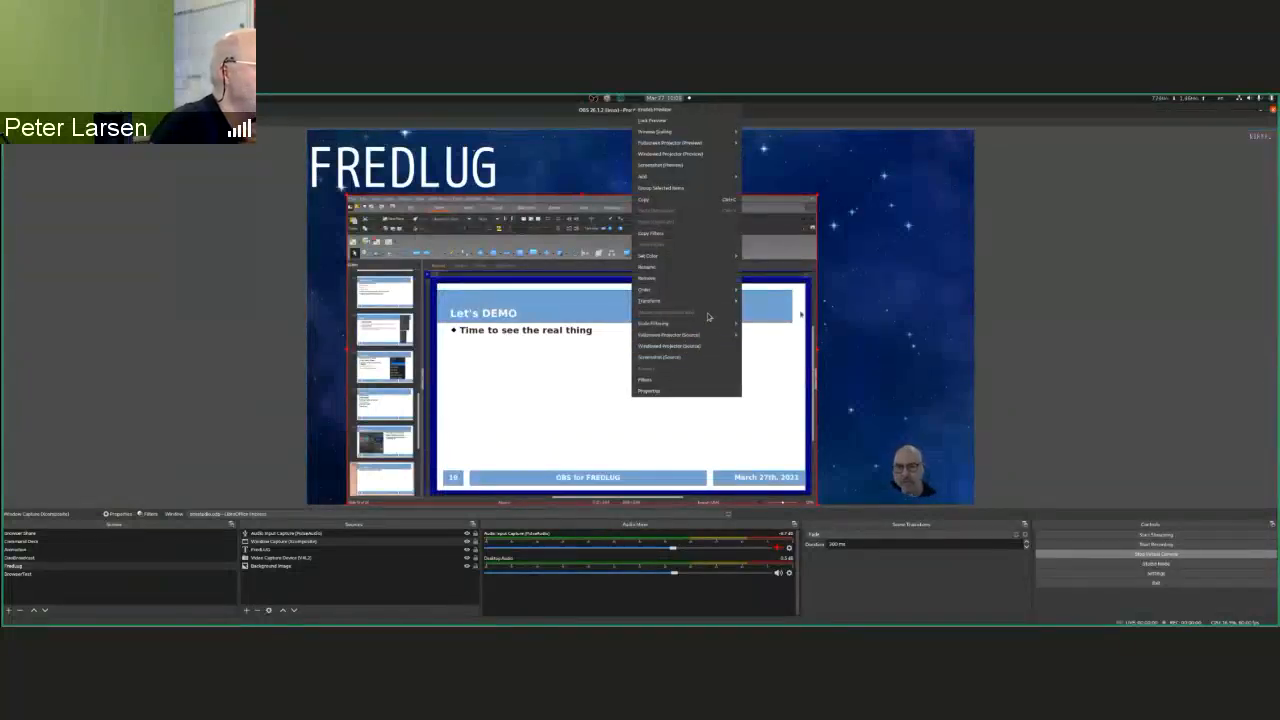
{"action": "mouse_move", "coordinate": [708, 300]}
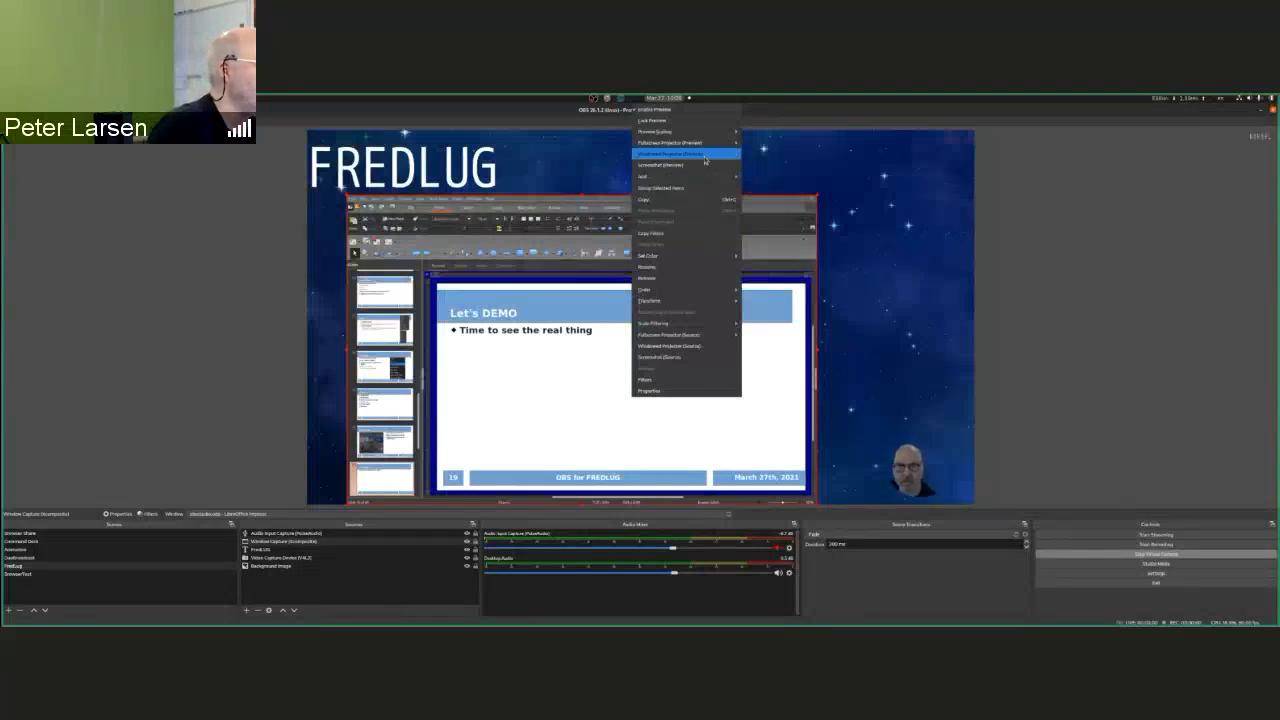
{"action": "mouse_move", "coordinate": [705, 158]}
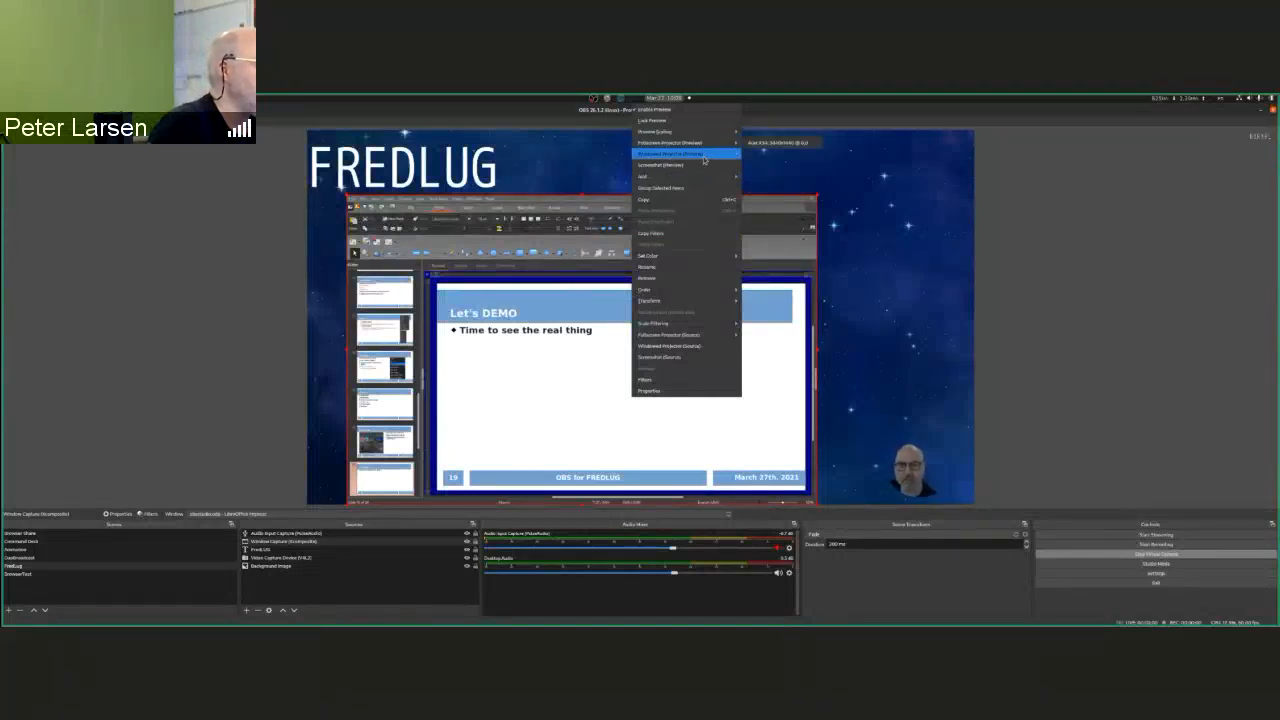
{"action": "left_click", "coordinate": [778, 143]}
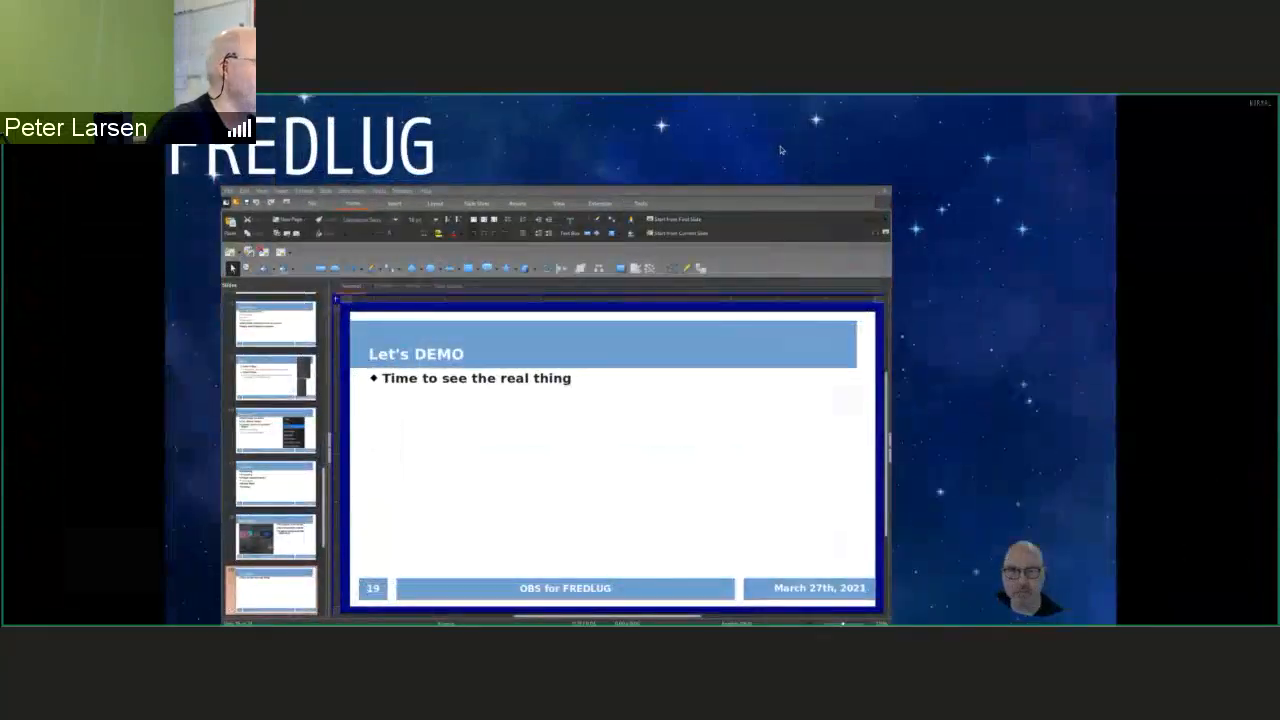
{"action": "key", "text": "Escape"}
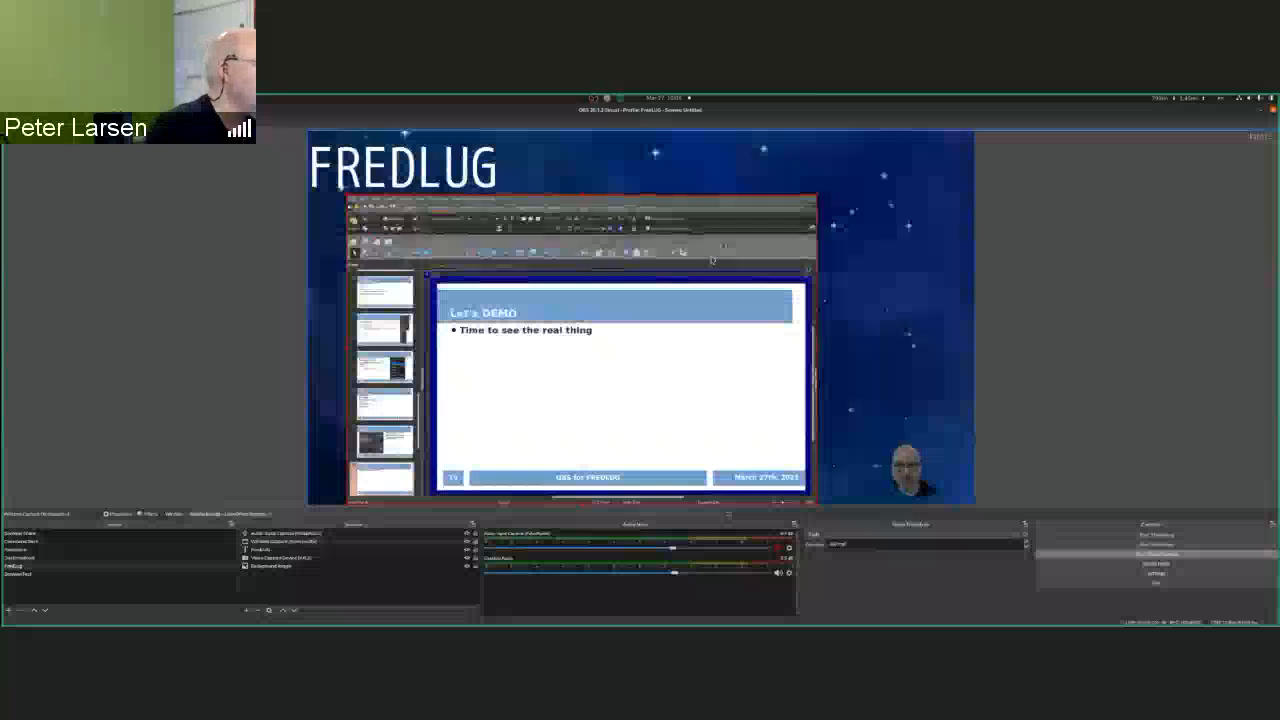
{"action": "right_click", "coordinate": [677, 289]}
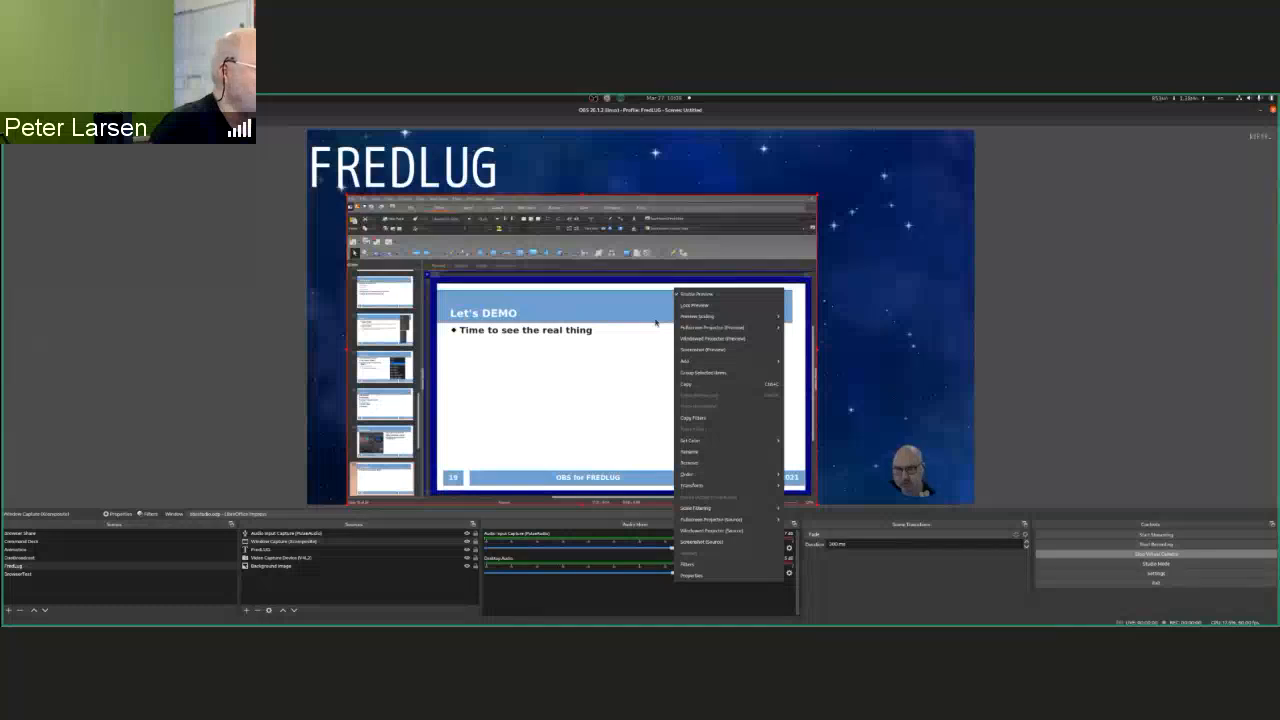
{"action": "mouse_move", "coordinate": [728, 510]}
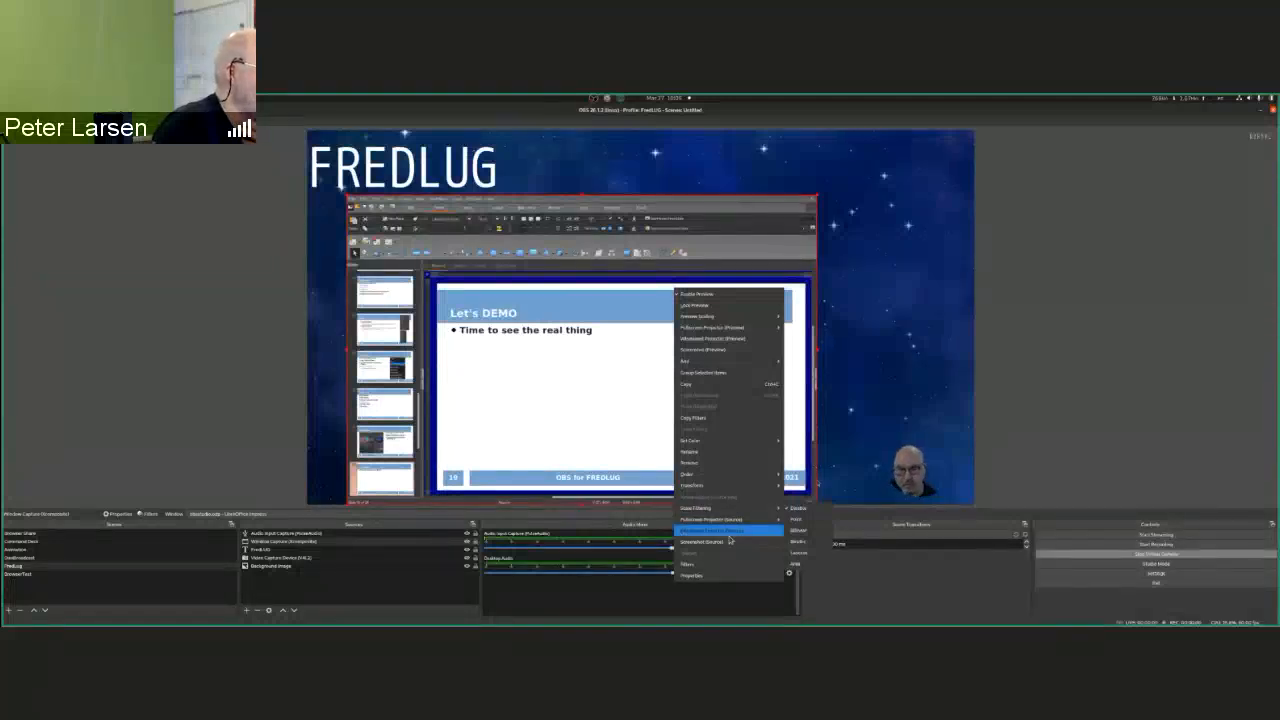
{"action": "left_click", "coordinate": [668, 599]}
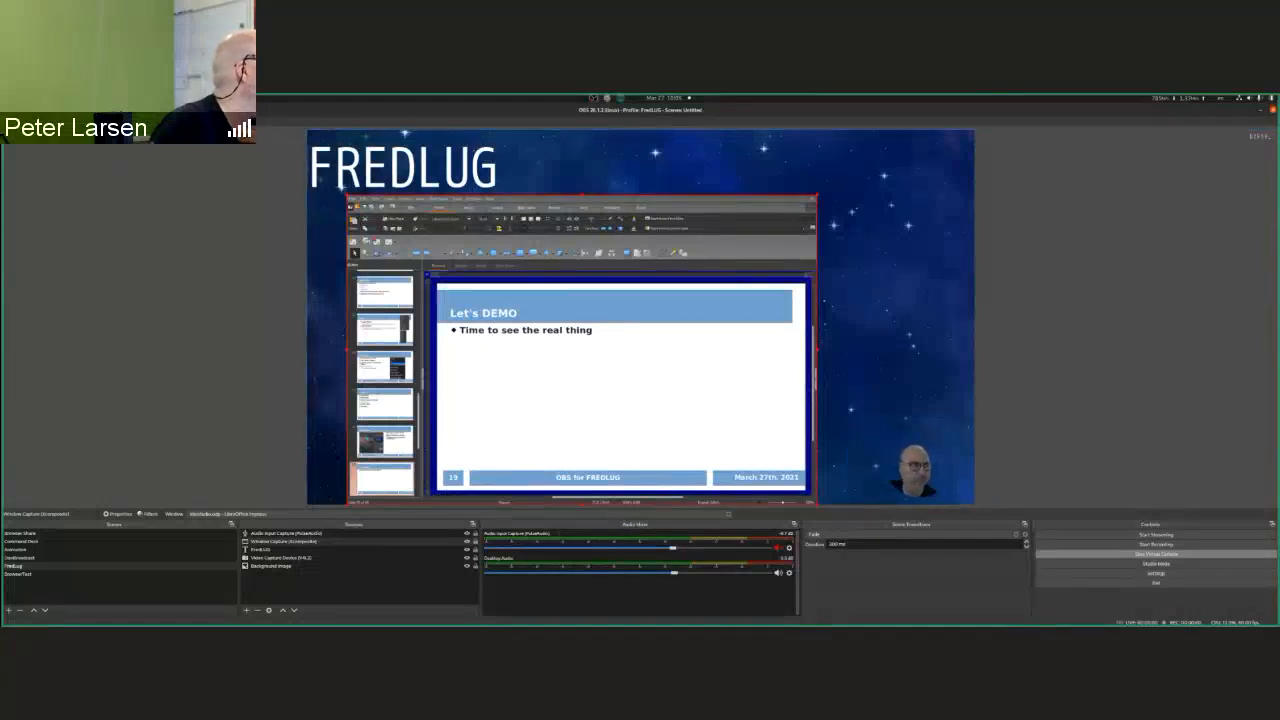
{"action": "left_click", "coordinate": [84, 120]}
{"action": "left_click", "coordinate": [84, 120]}
{"action": "left_click", "coordinate": [84, 120]}
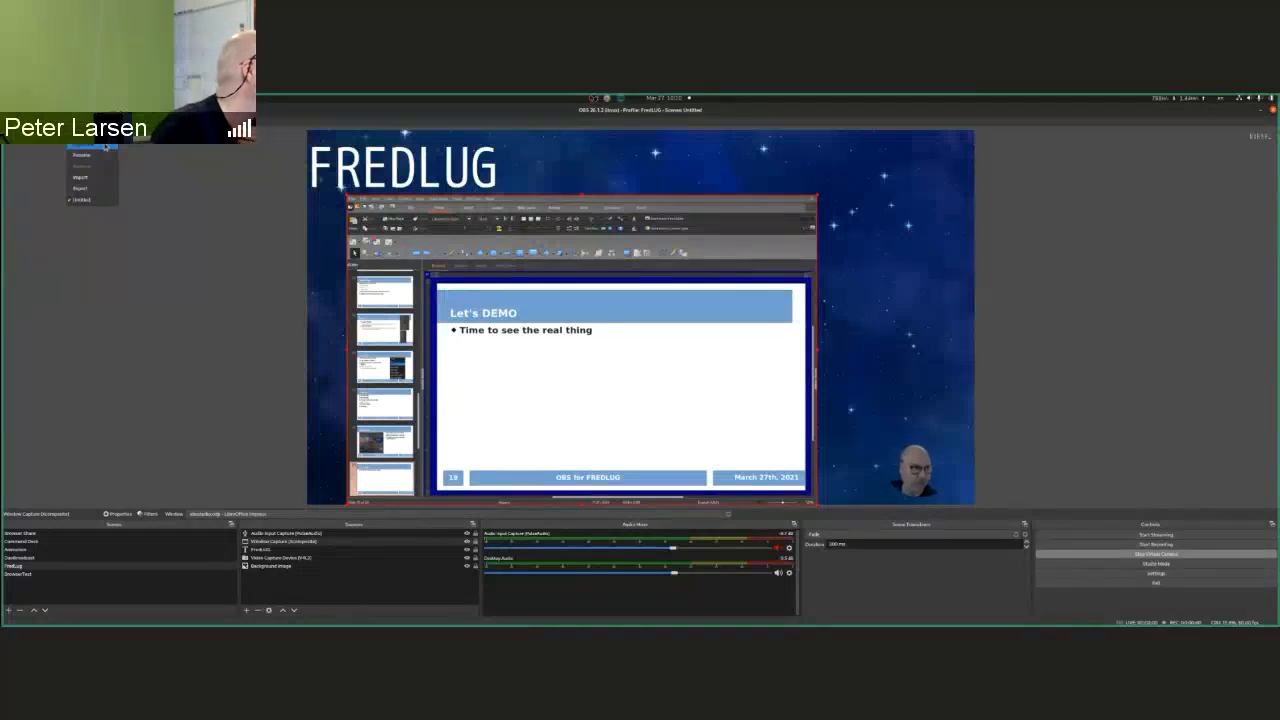
{"action": "mouse_move", "coordinate": [116, 120]}
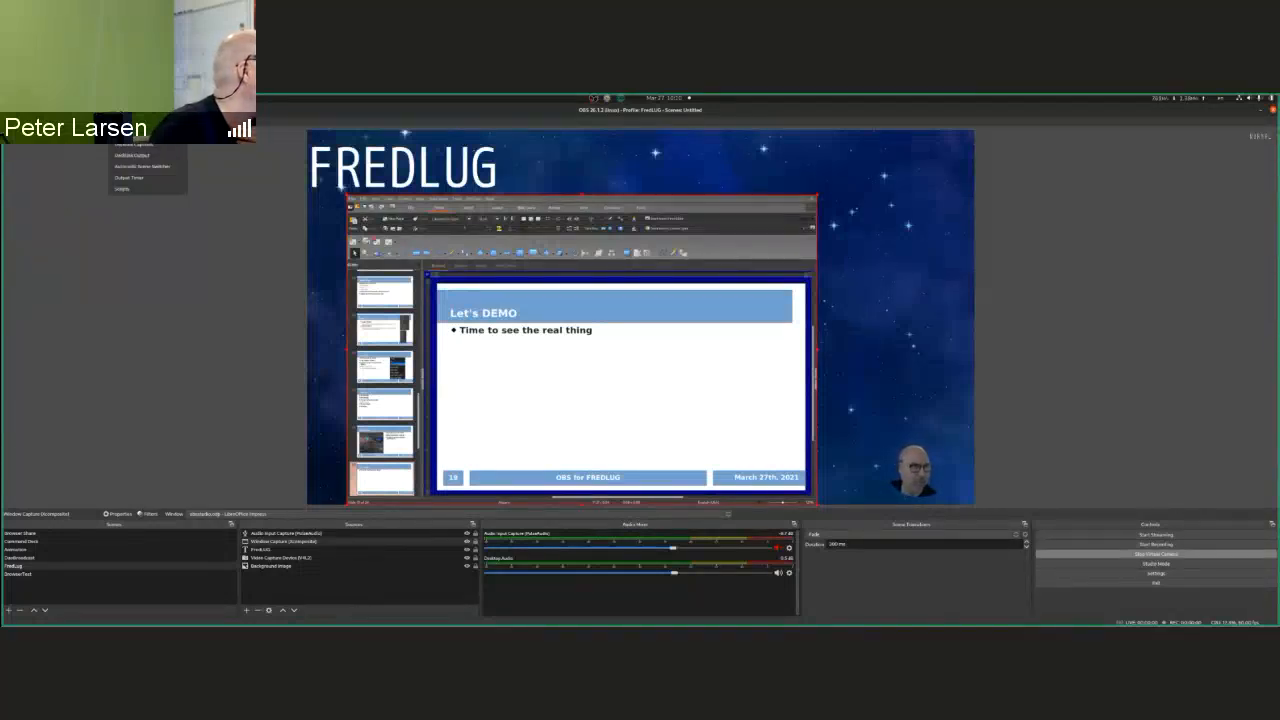
Open the Stats window and move it clear of the captured presentation to examine the performance figures
{"action": "mouse_move", "coordinate": [38, 120]}
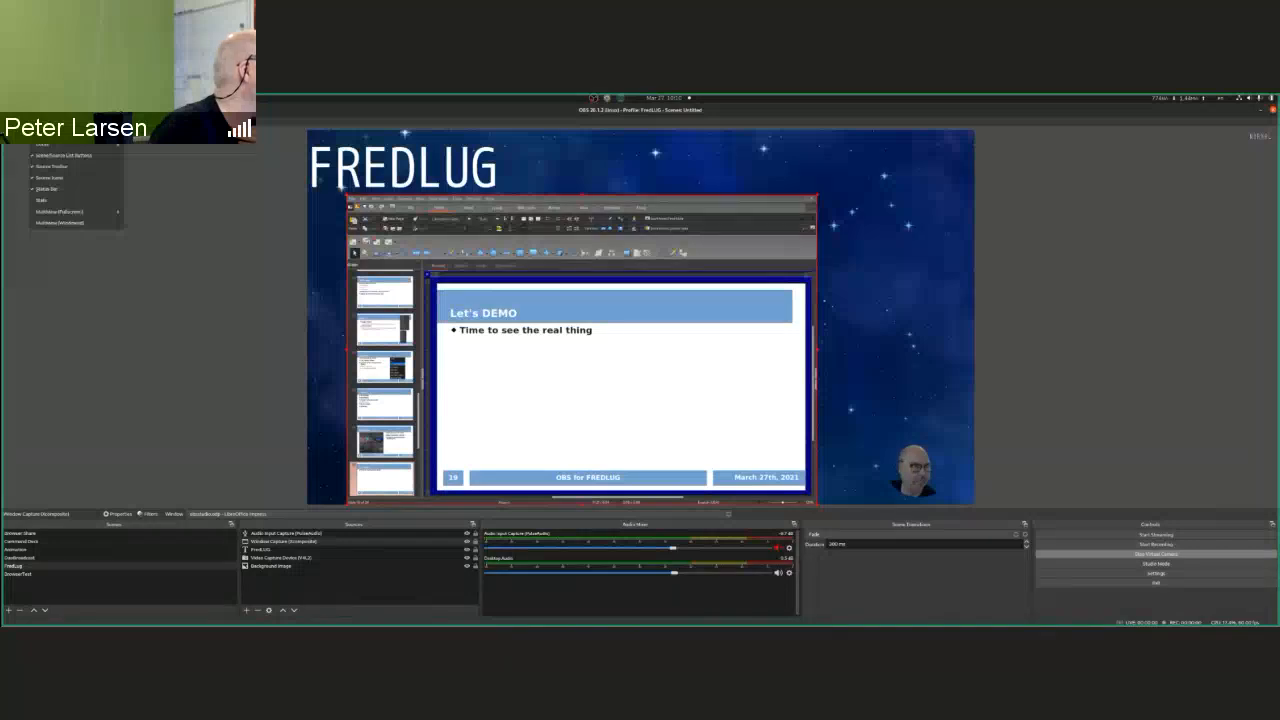
{"action": "mouse_move", "coordinate": [55, 146]}
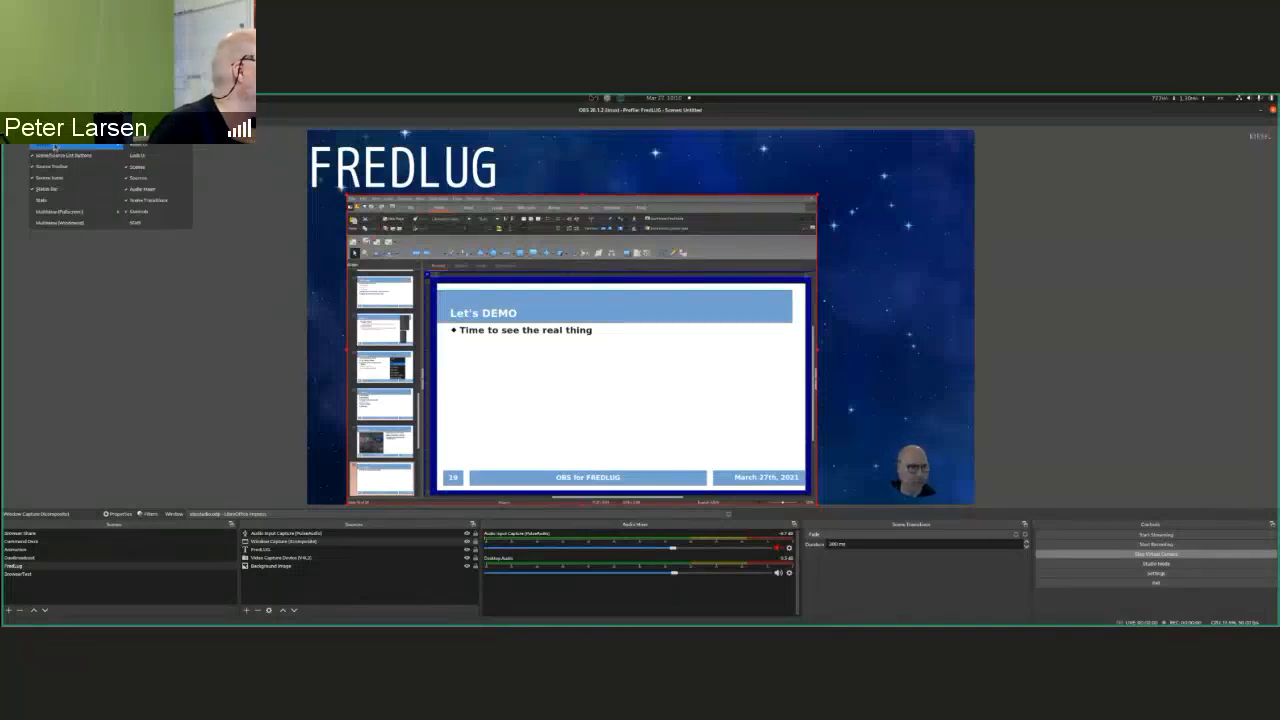
{"action": "left_click", "coordinate": [55, 200]}
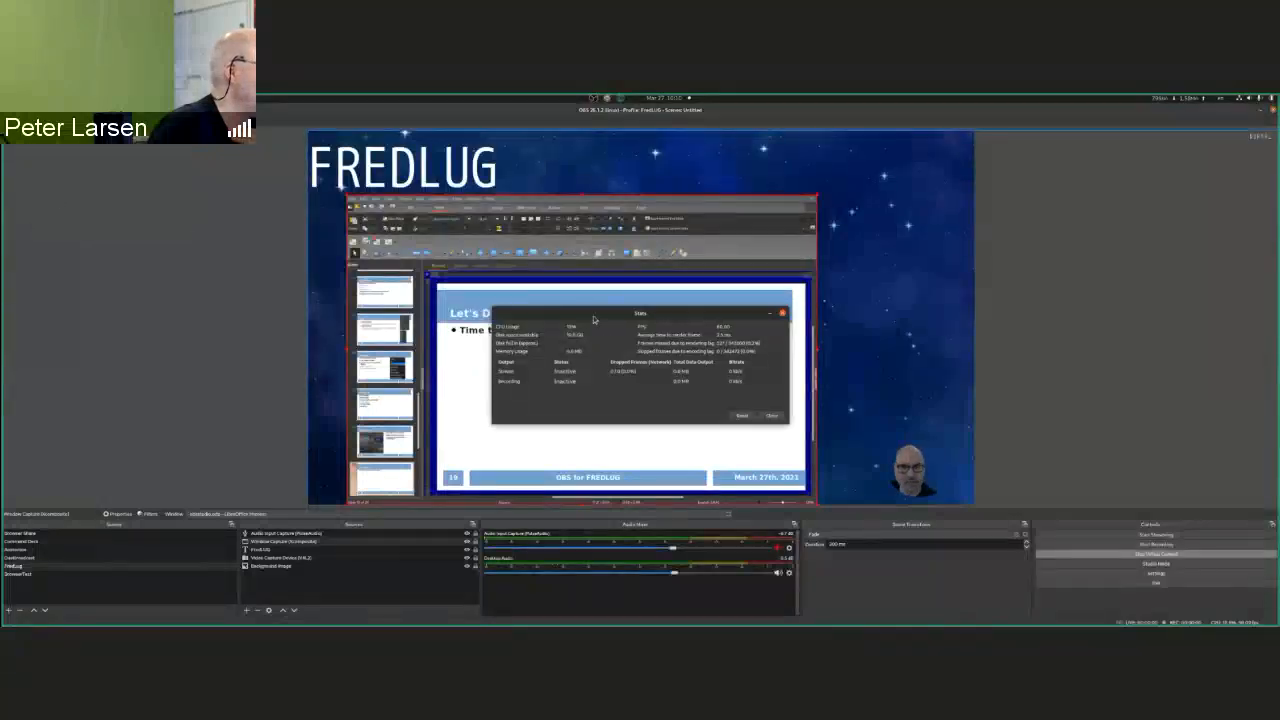
{"action": "left_click_drag", "start_coordinate": [592, 314], "coordinate": [984, 192]}
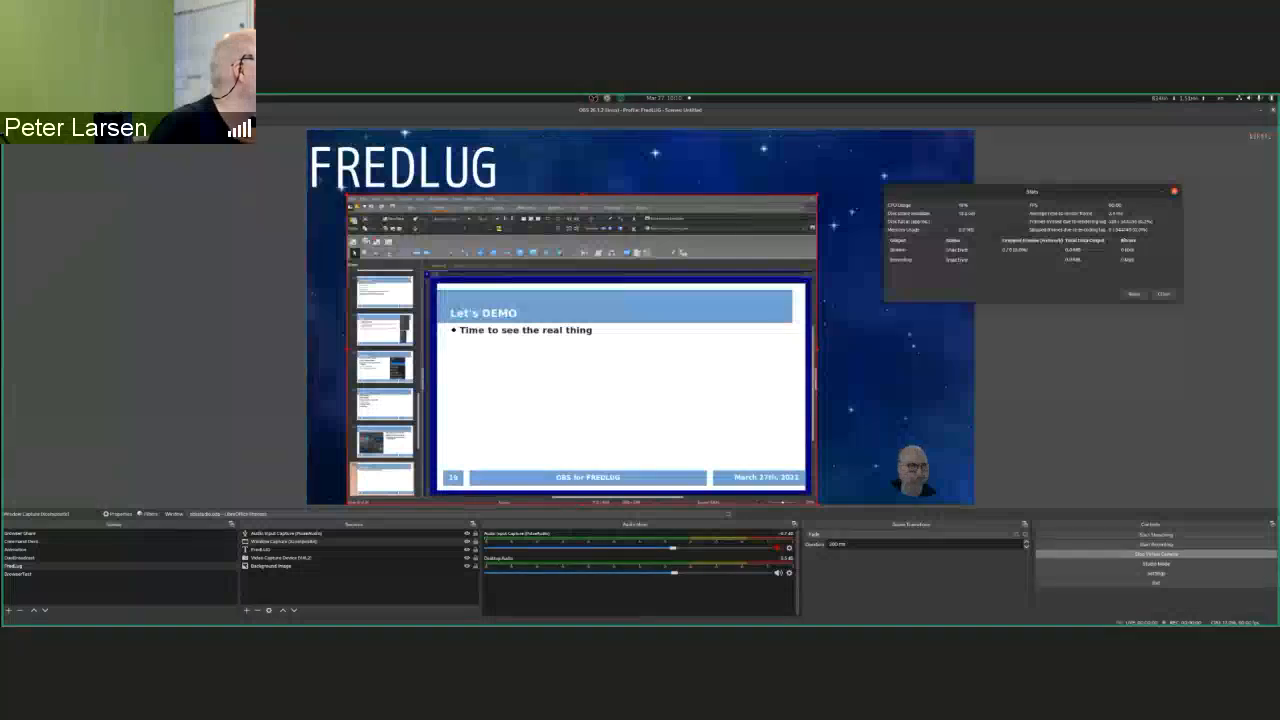
Close the Stats window and look over the multiview and dock display options
{"action": "left_click", "coordinate": [21, 121]}
{"action": "left_click", "coordinate": [35, 121]}
{"action": "left_click", "coordinate": [35, 121]}
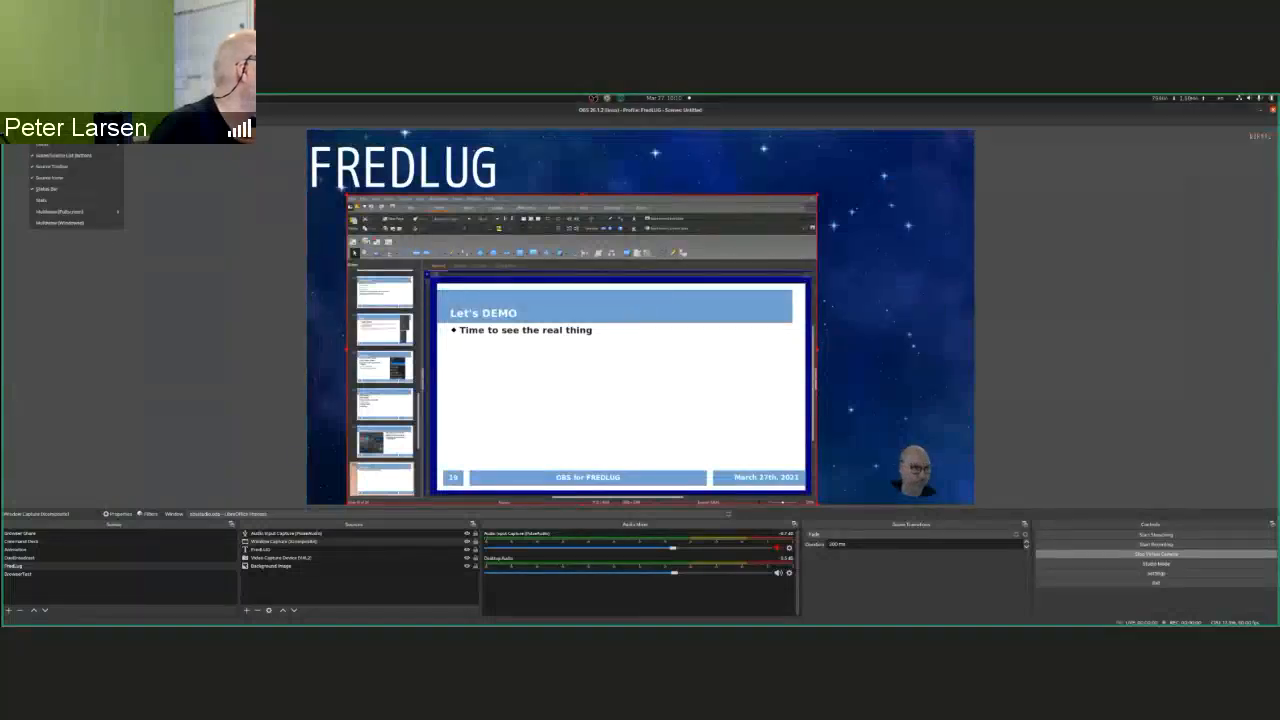
{"action": "mouse_move", "coordinate": [77, 213]}
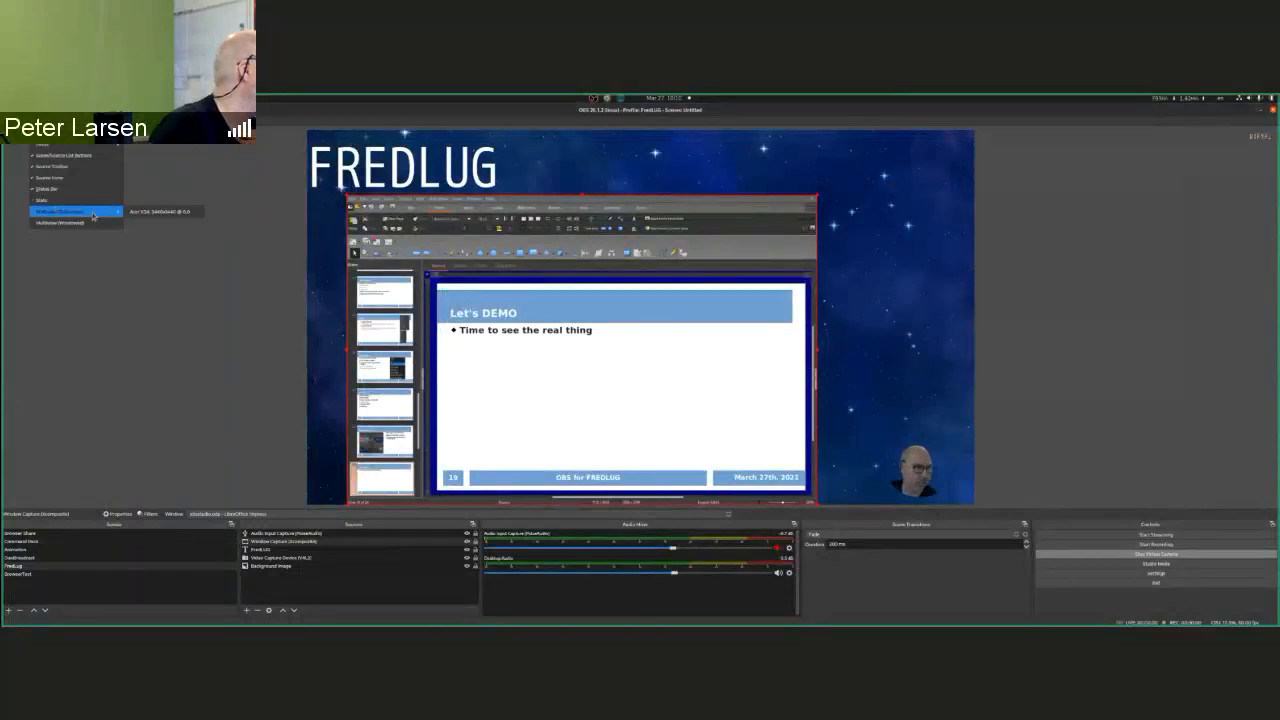
{"action": "mouse_move", "coordinate": [69, 150]}
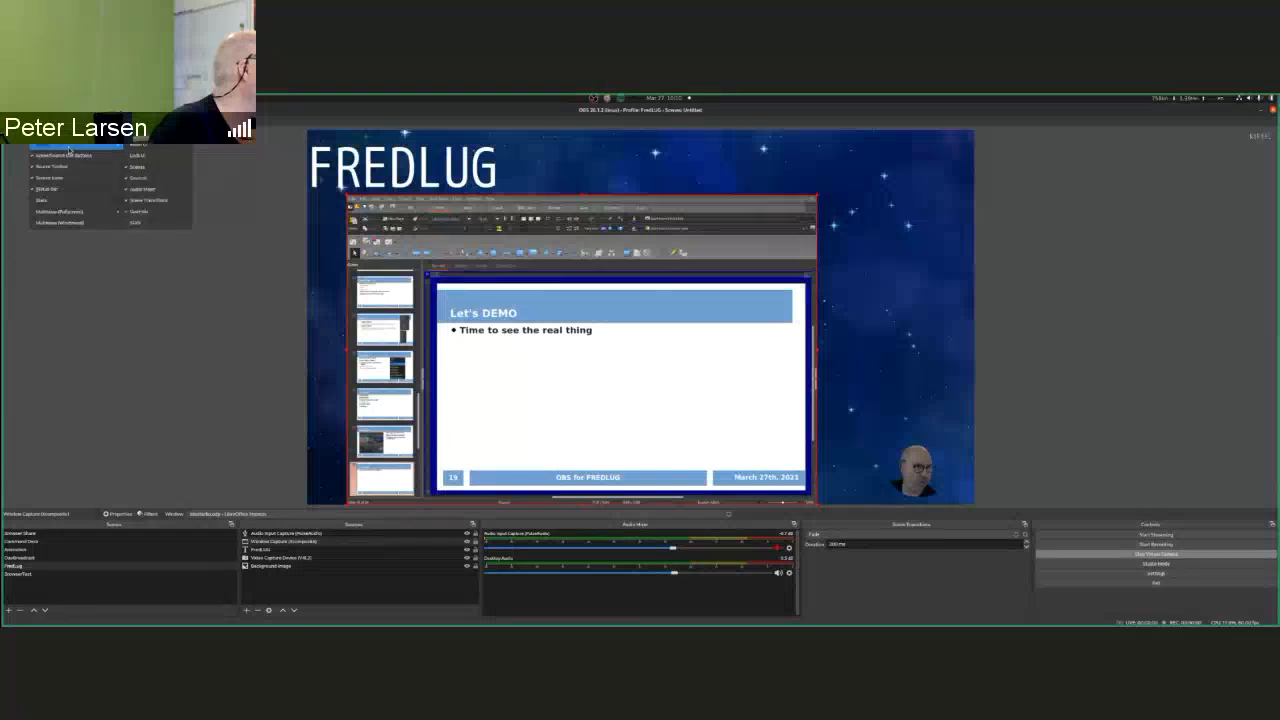
{"action": "left_click", "coordinate": [82, 291]}
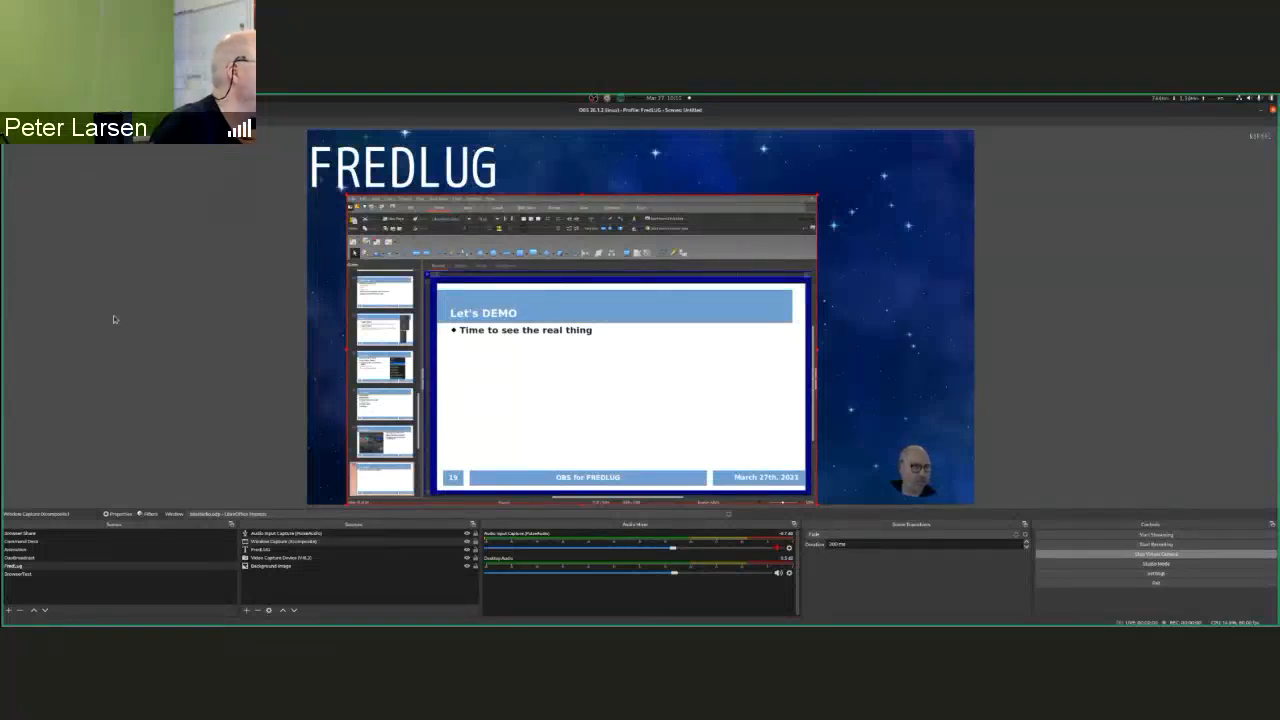
{"action": "left_click", "coordinate": [113, 315]}
Open the Output Timer, examine its streaming and recording stop settings, and close it
{"action": "left_click", "coordinate": [117, 120]}
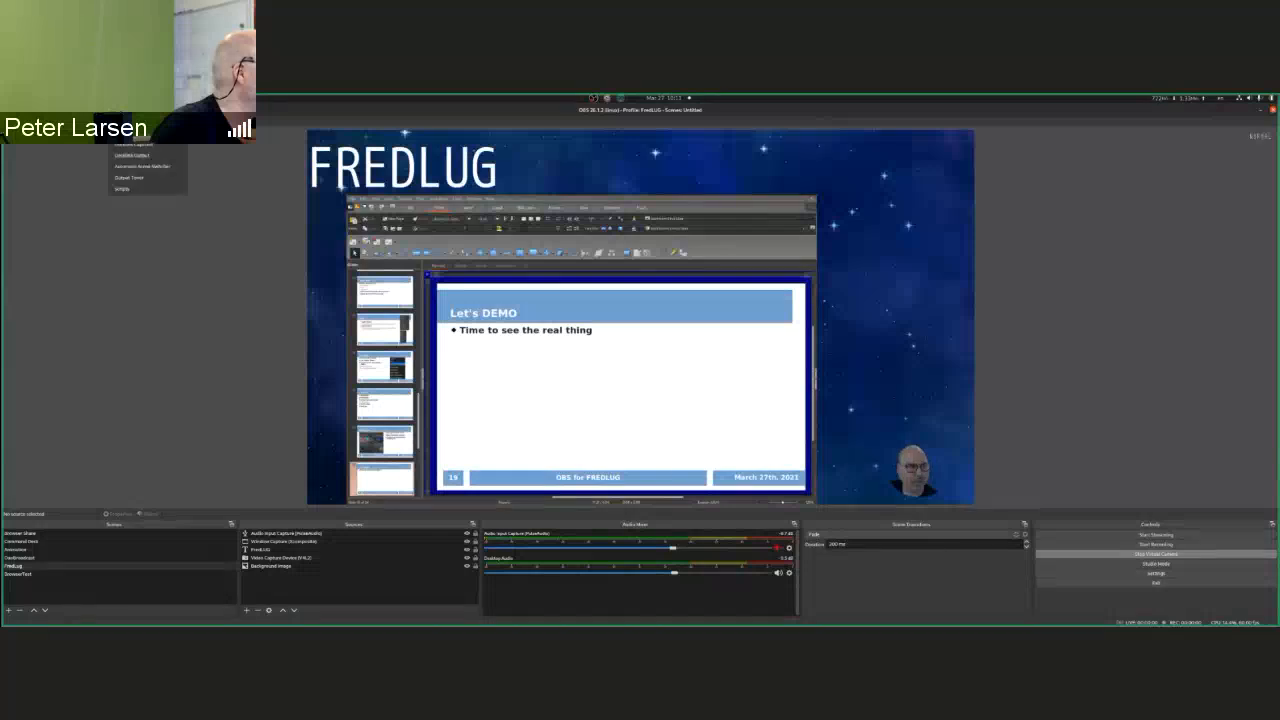
{"action": "left_click", "coordinate": [72, 315]}
{"action": "left_click", "coordinate": [117, 121]}
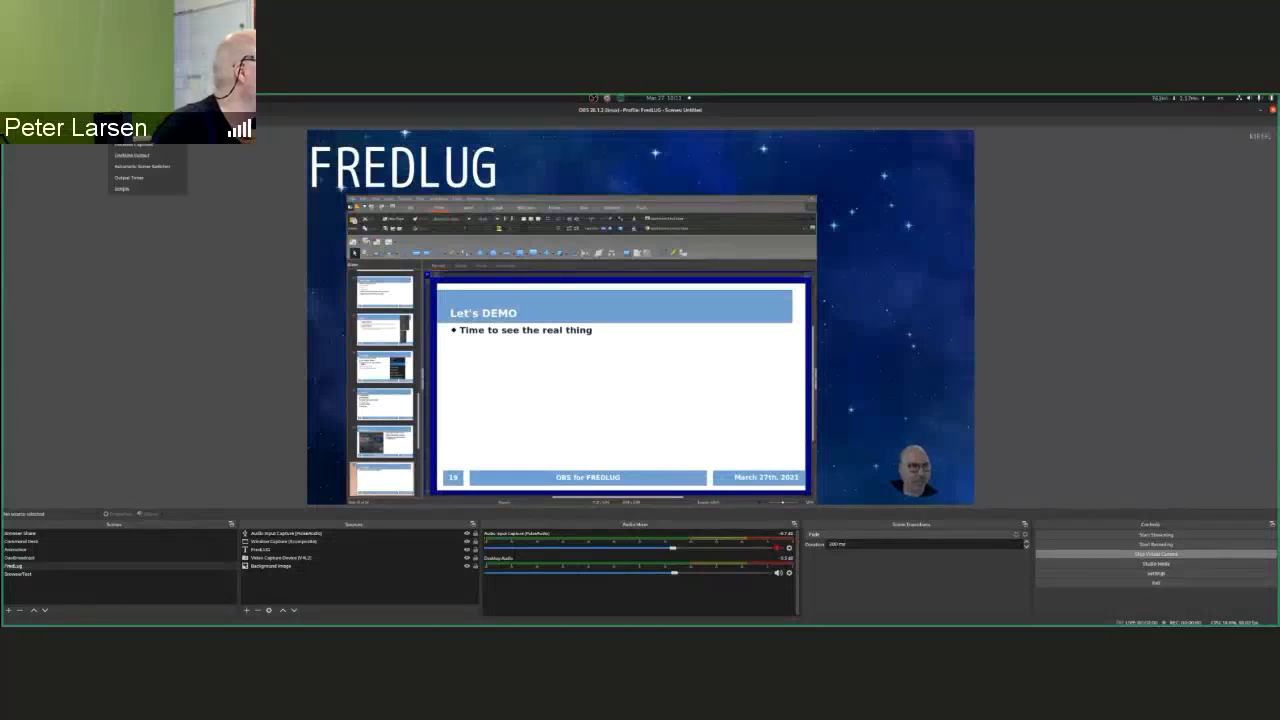
{"action": "left_click", "coordinate": [118, 178]}
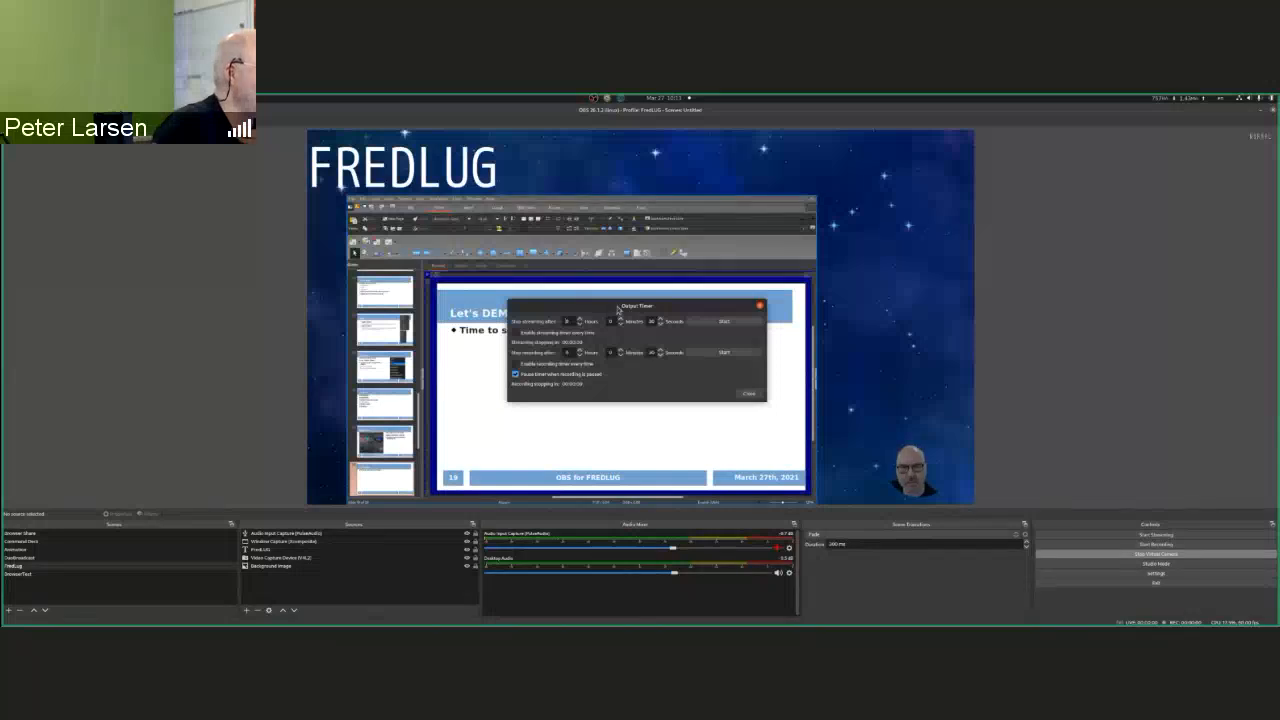
{"action": "left_click_drag", "start_coordinate": [617, 312], "coordinate": [618, 311]}
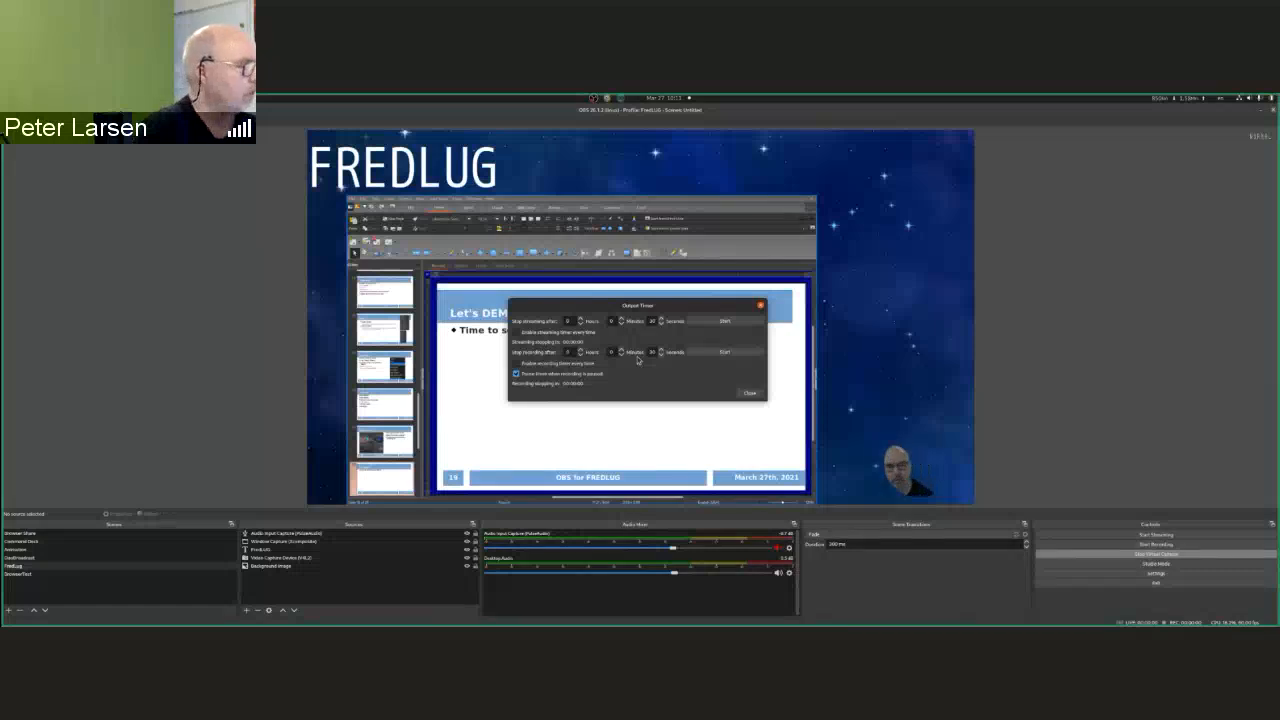
{"action": "left_click", "coordinate": [749, 394]}
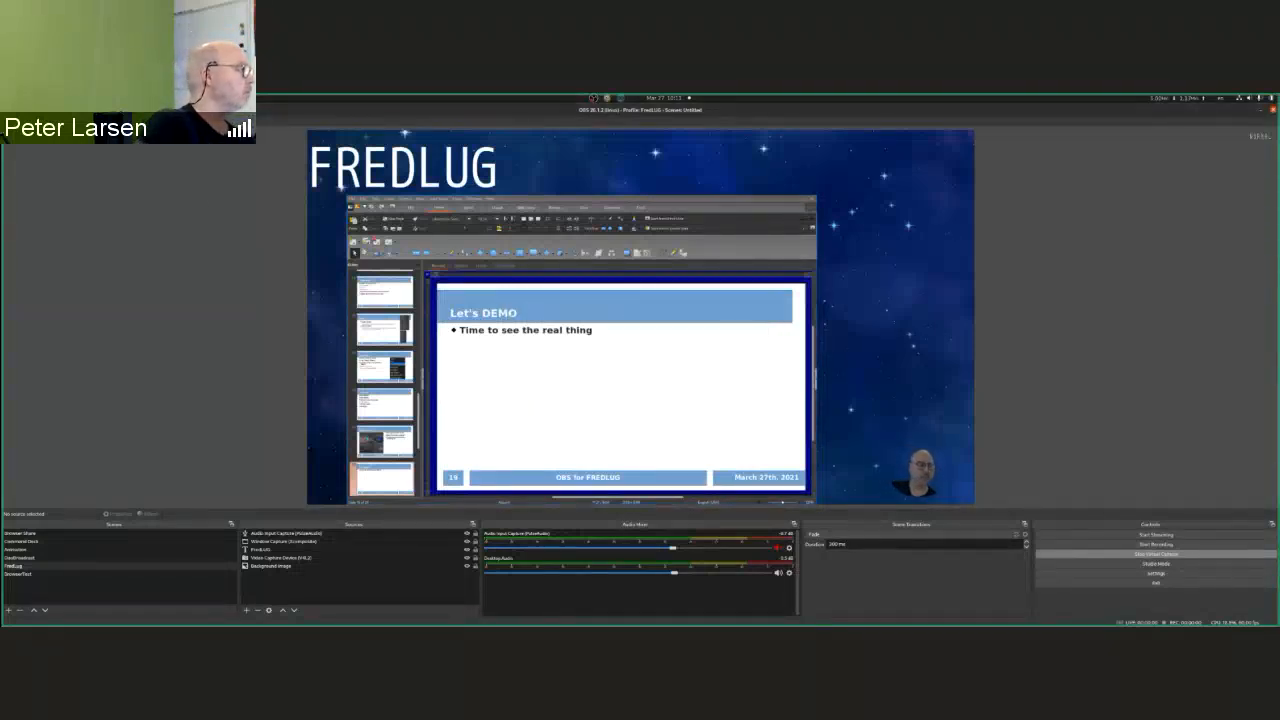
Open the Scripts window, view the file chooser for adding a script, and close both without adding one
{"action": "left_click", "coordinate": [116, 121]}
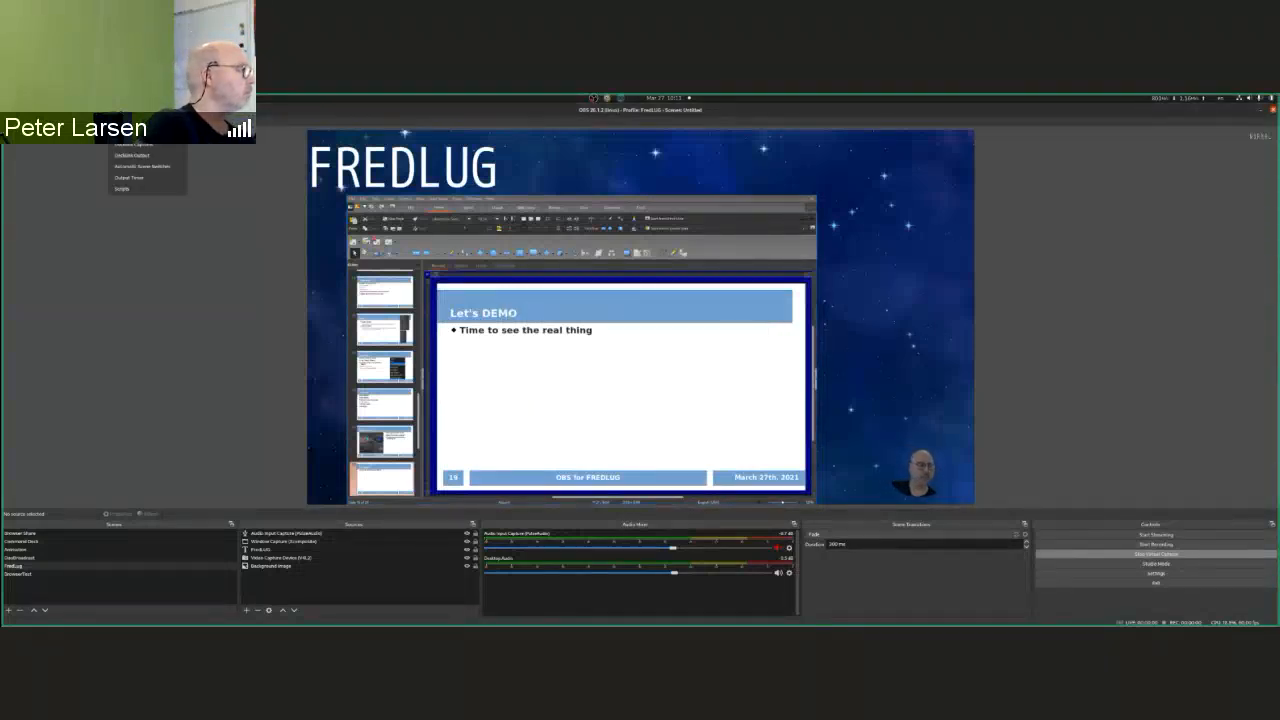
{"action": "left_click", "coordinate": [121, 188]}
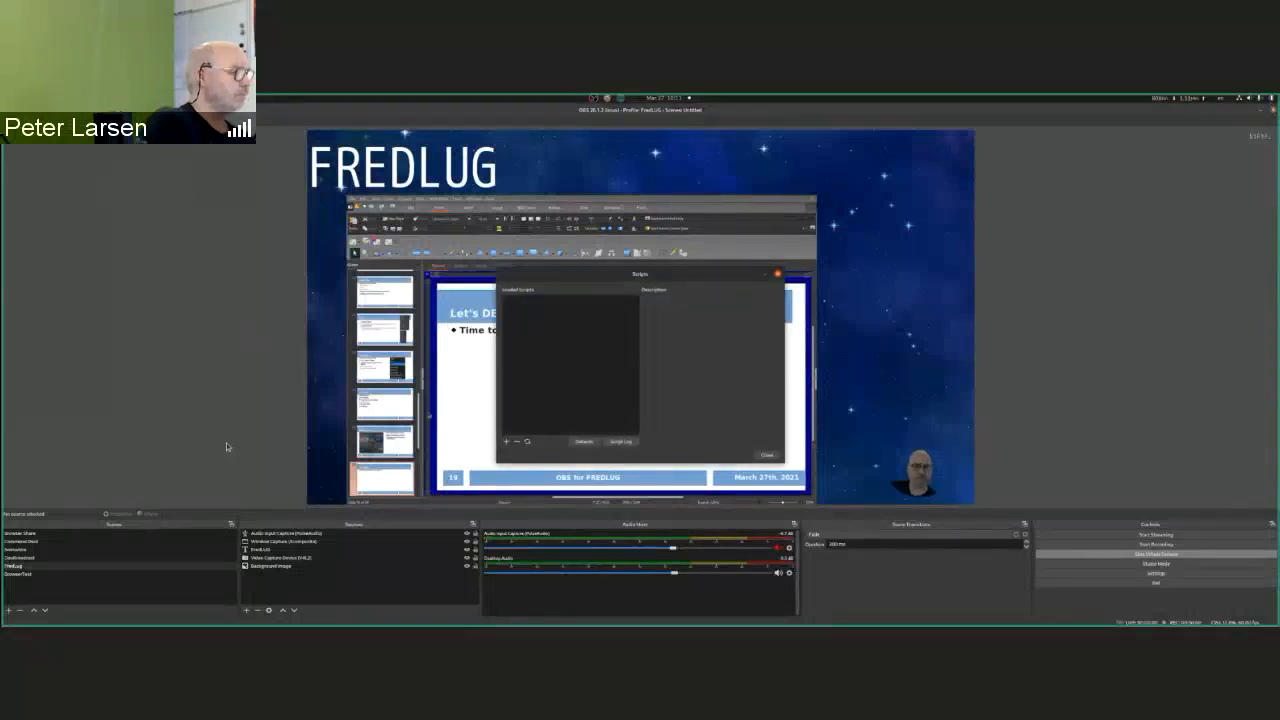
{"action": "left_click", "coordinate": [506, 442]}
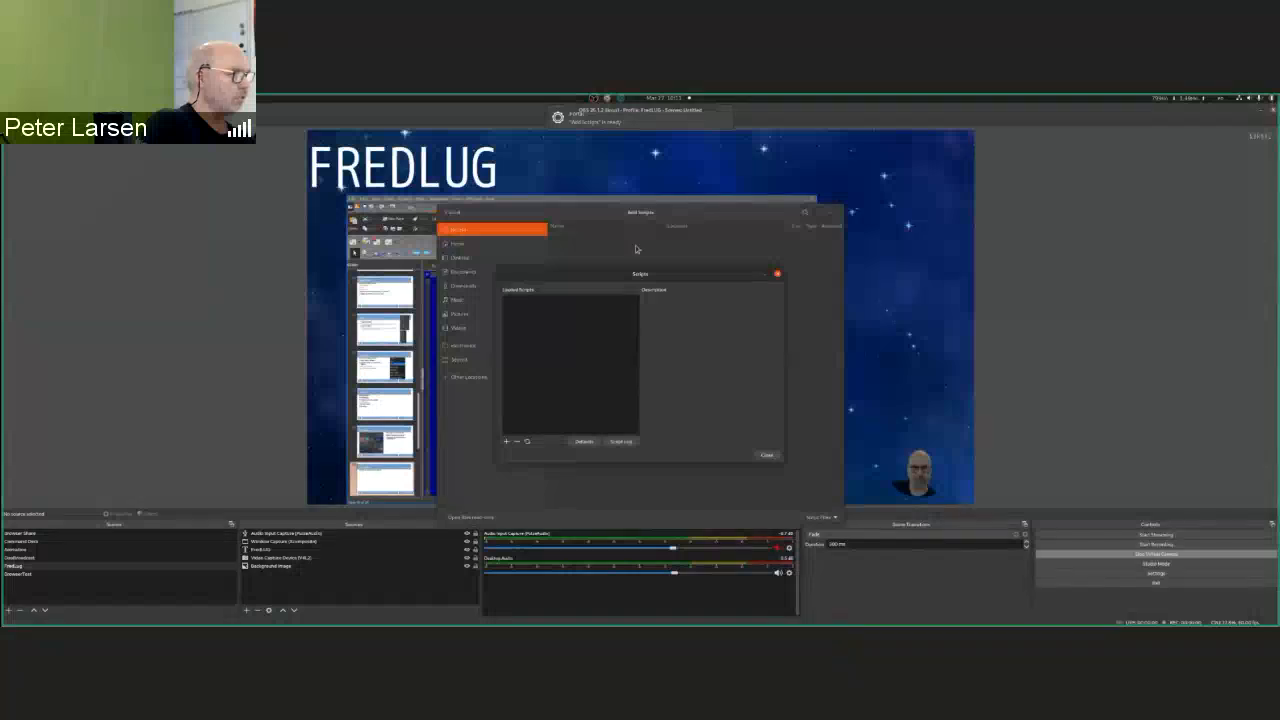
{"action": "left_click_drag", "start_coordinate": [645, 214], "coordinate": [424, 218]}
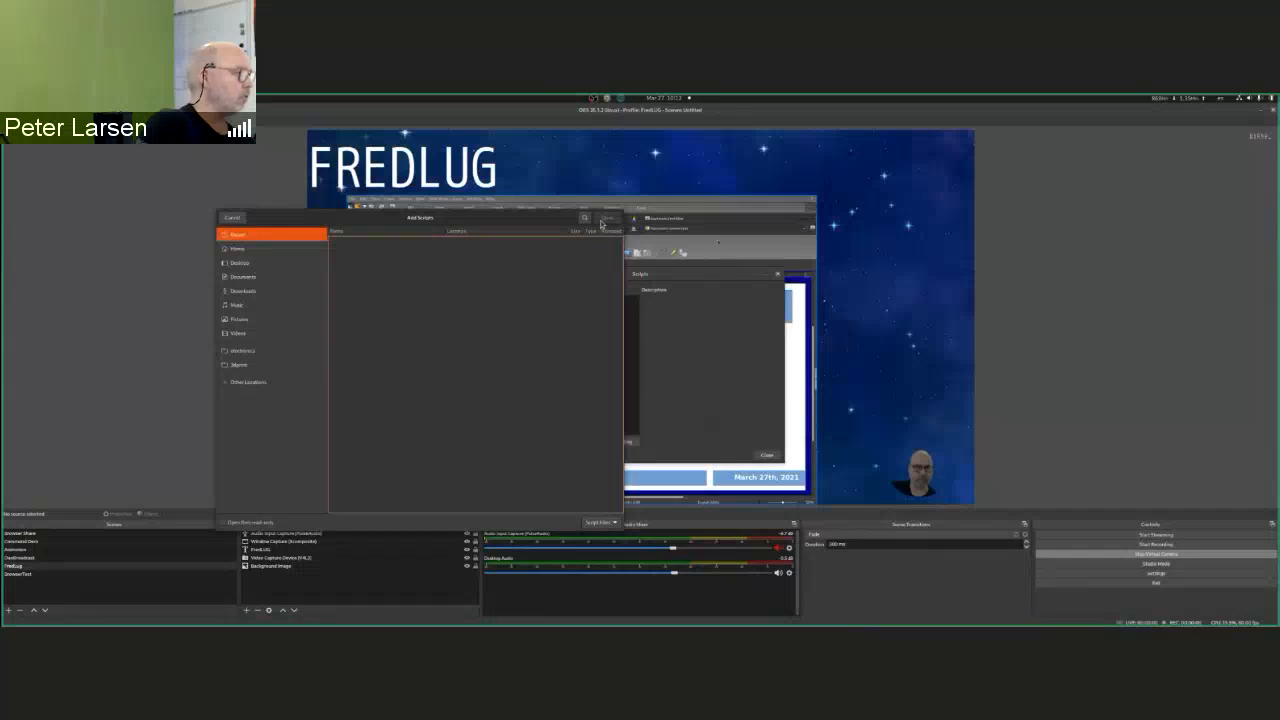
{"action": "key", "text": "Escape"}
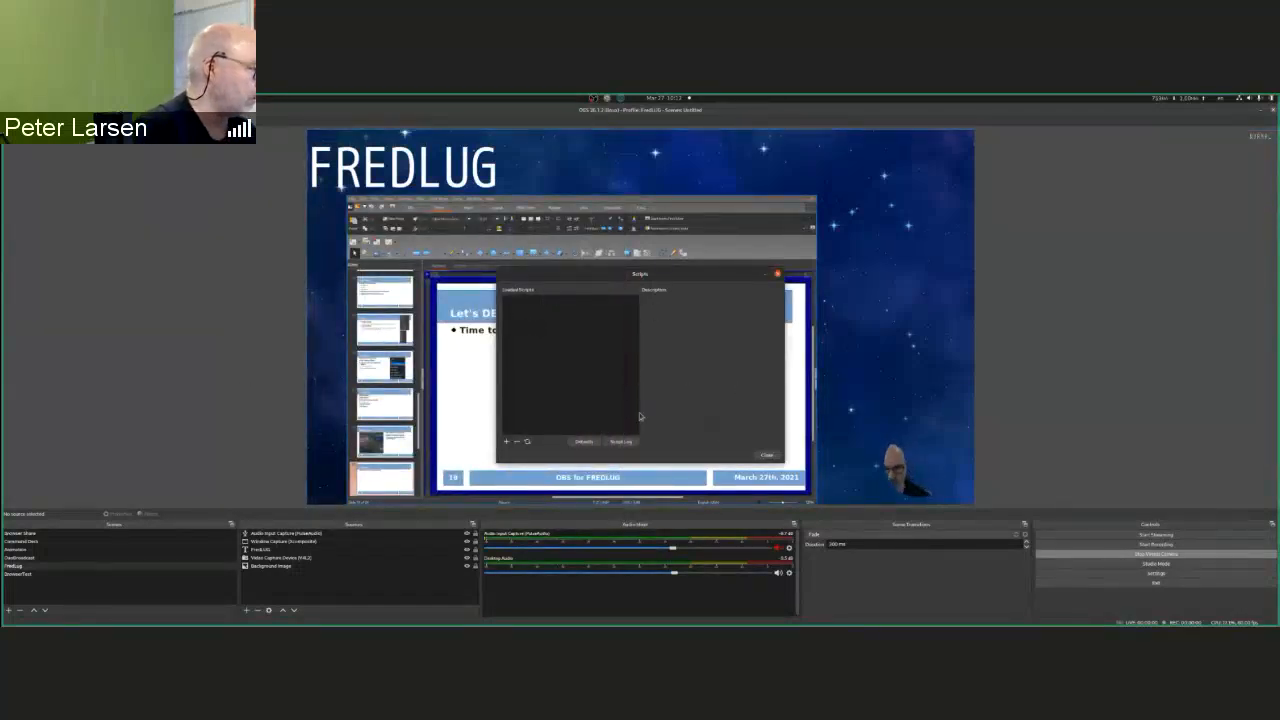
{"action": "left_click", "coordinate": [766, 455]}
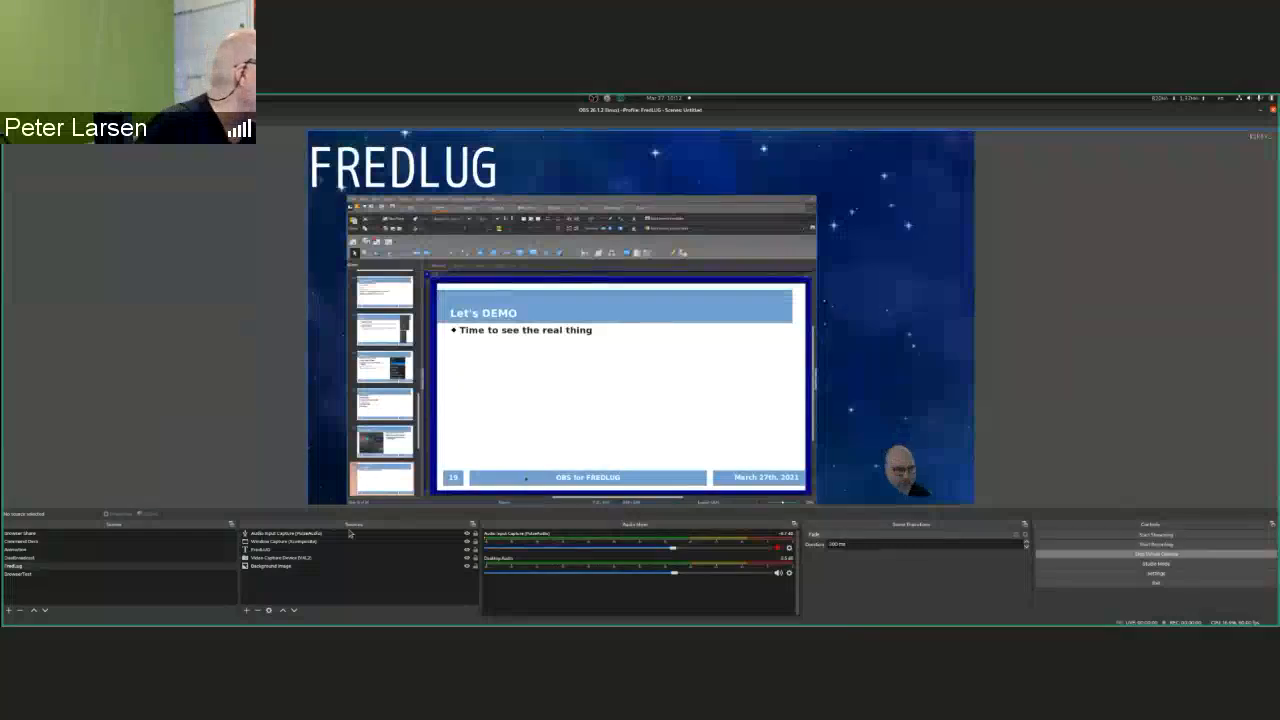
Switch to the treasure-chest scene, then move the timer up above the LUG Social logo and shrink it toward the canvas corner
{"action": "left_click", "coordinate": [45, 574]}
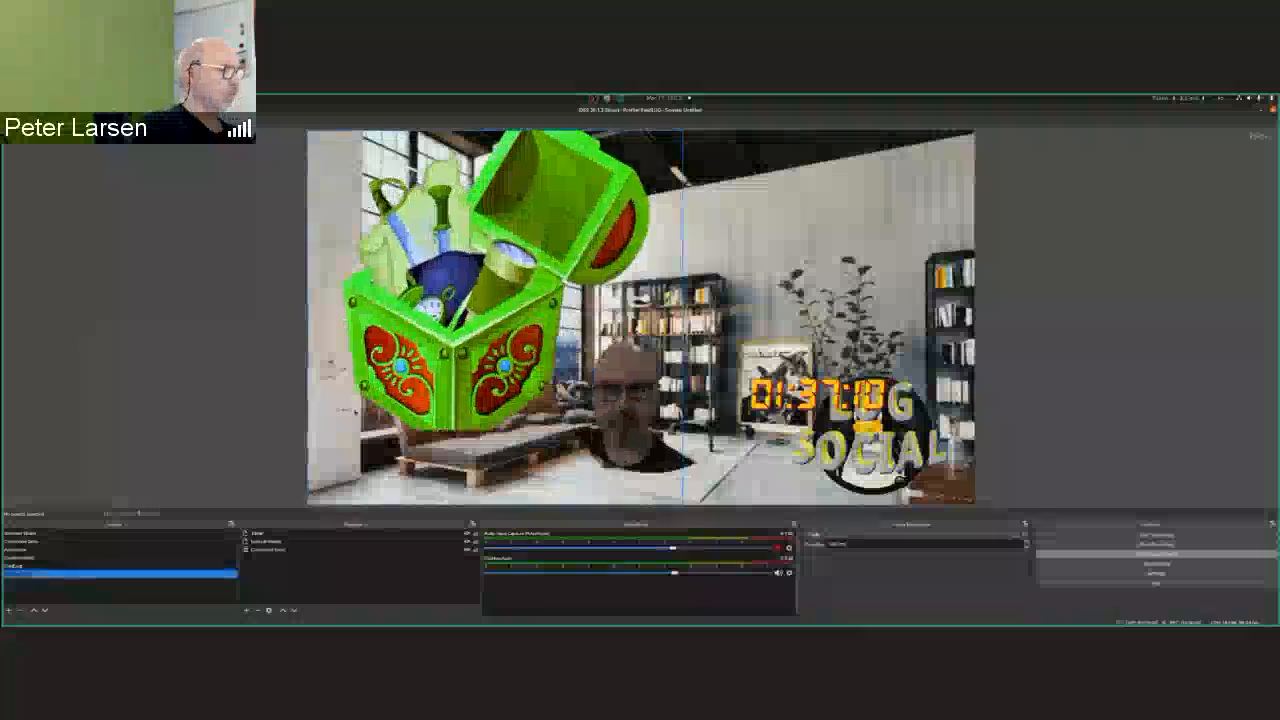
{"action": "left_click_drag", "start_coordinate": [800, 388], "coordinate": [797, 225]}
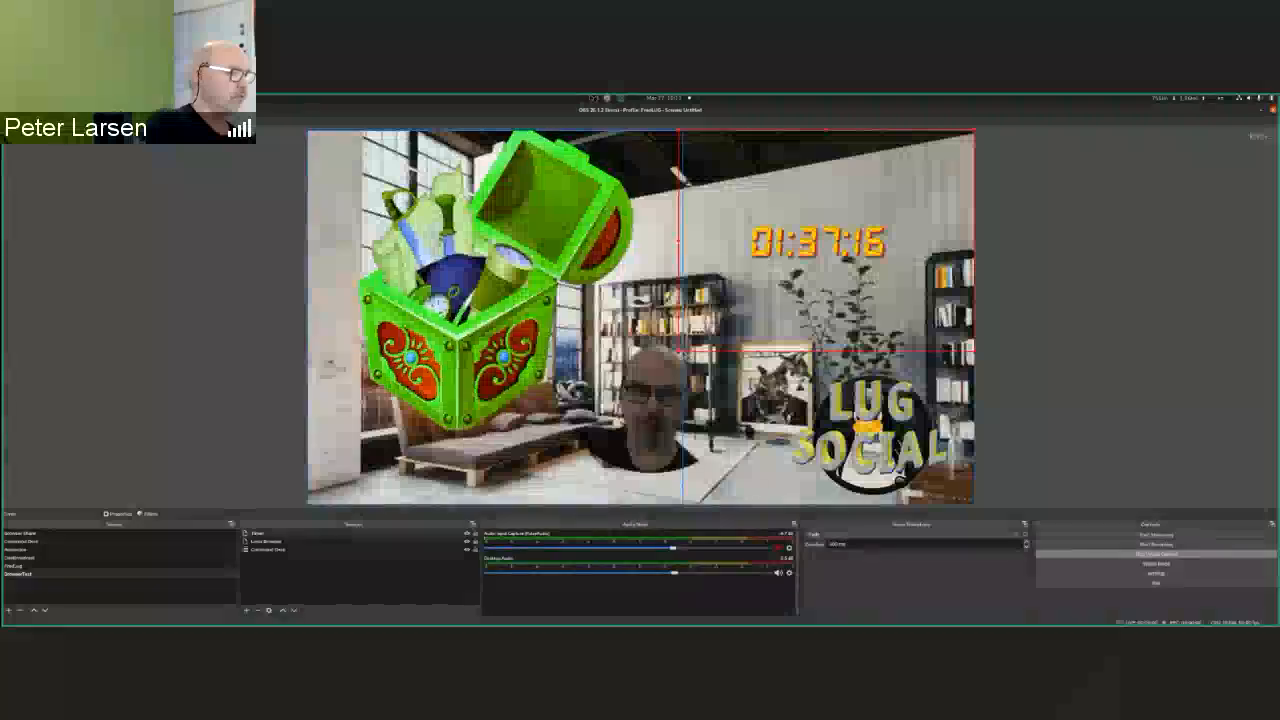
{"action": "left_click_drag", "start_coordinate": [680, 350], "coordinate": [735, 308]}
{"action": "left_click", "coordinate": [651, 412]}
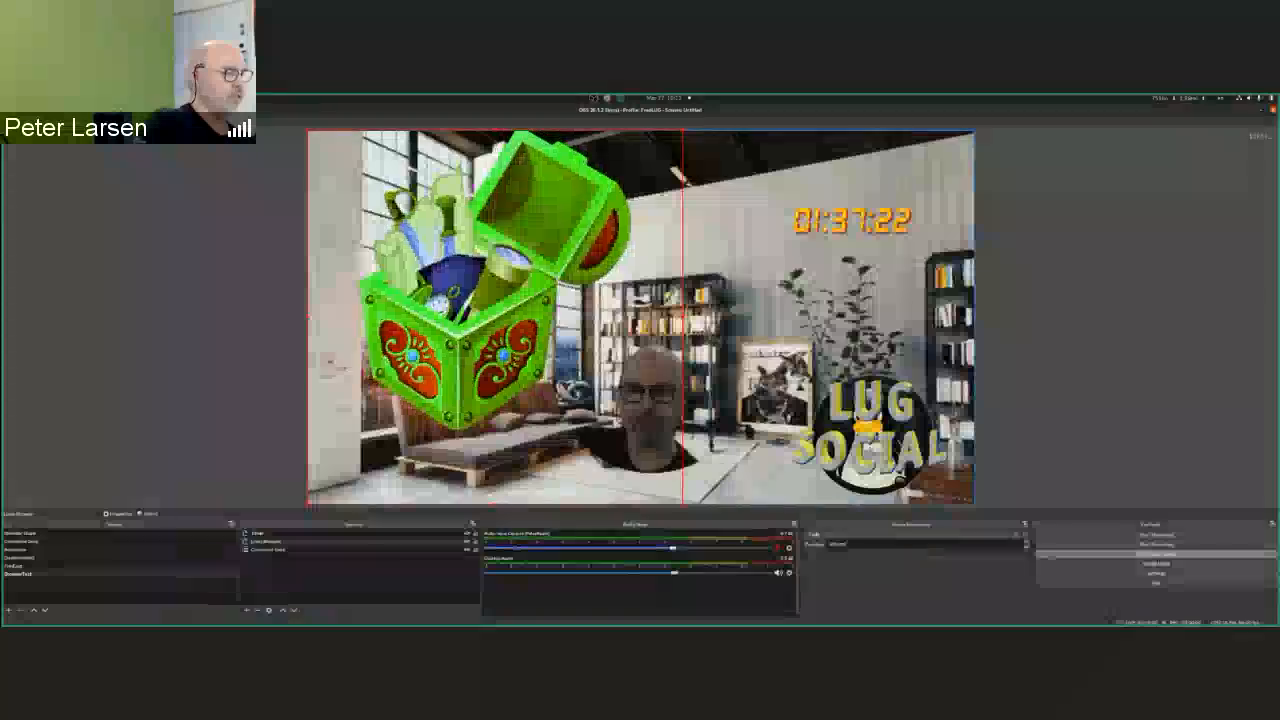
{"action": "left_click", "coordinate": [712, 385]}
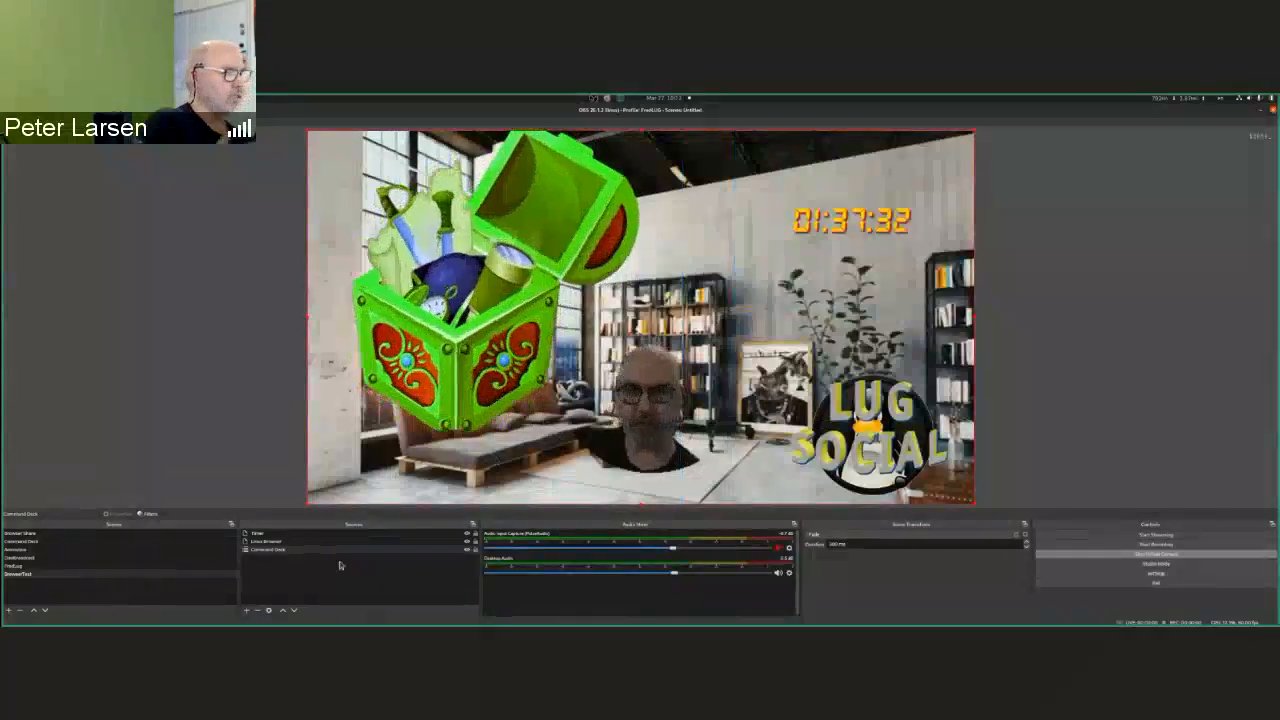
Examine the URL and other properties of the timer's browser source, and close the properties without saving
{"action": "left_click", "coordinate": [259, 535]}
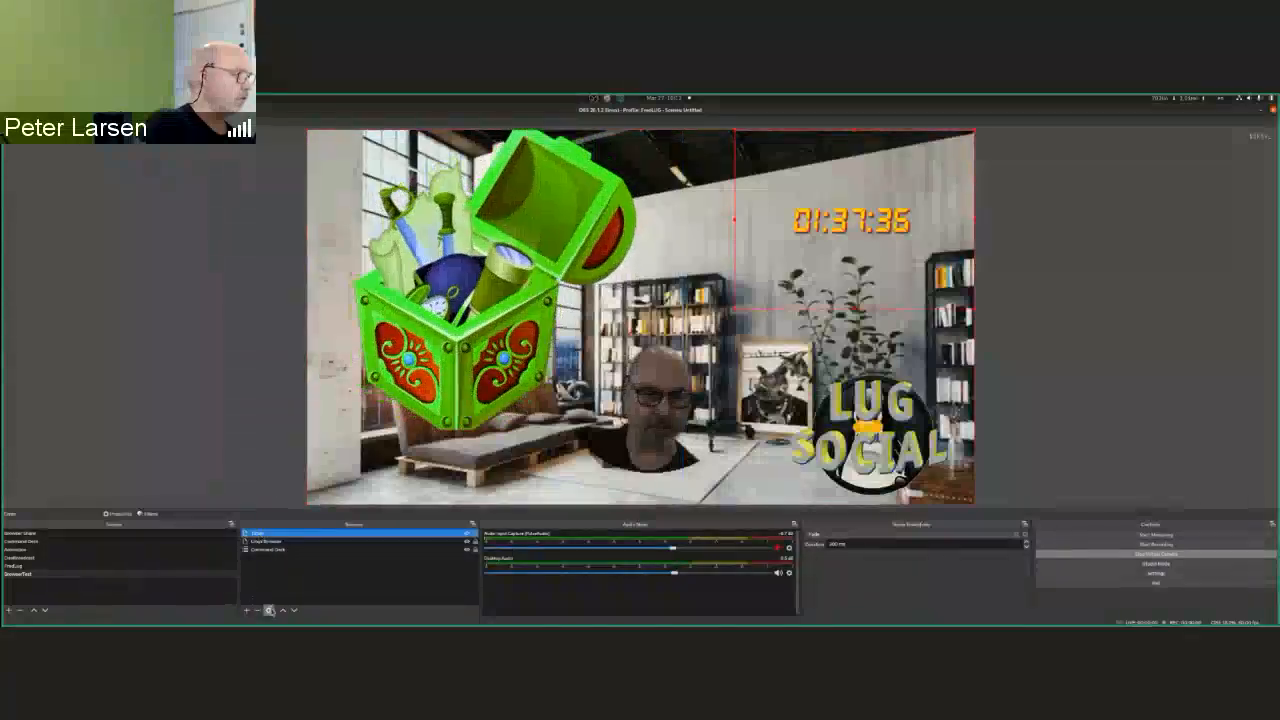
{"action": "left_click", "coordinate": [268, 610]}
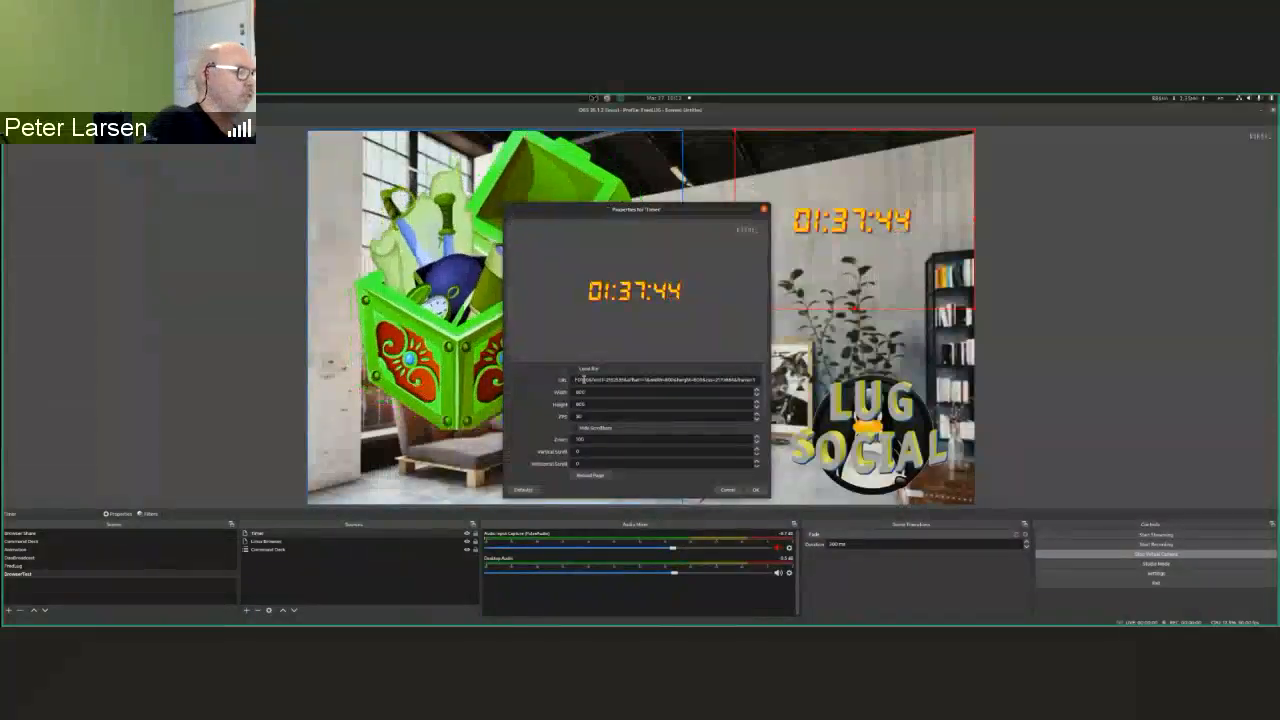
{"action": "left_click_drag", "start_coordinate": [580, 379], "coordinate": [515, 381]}
{"action": "key", "text": "BackSpace"}
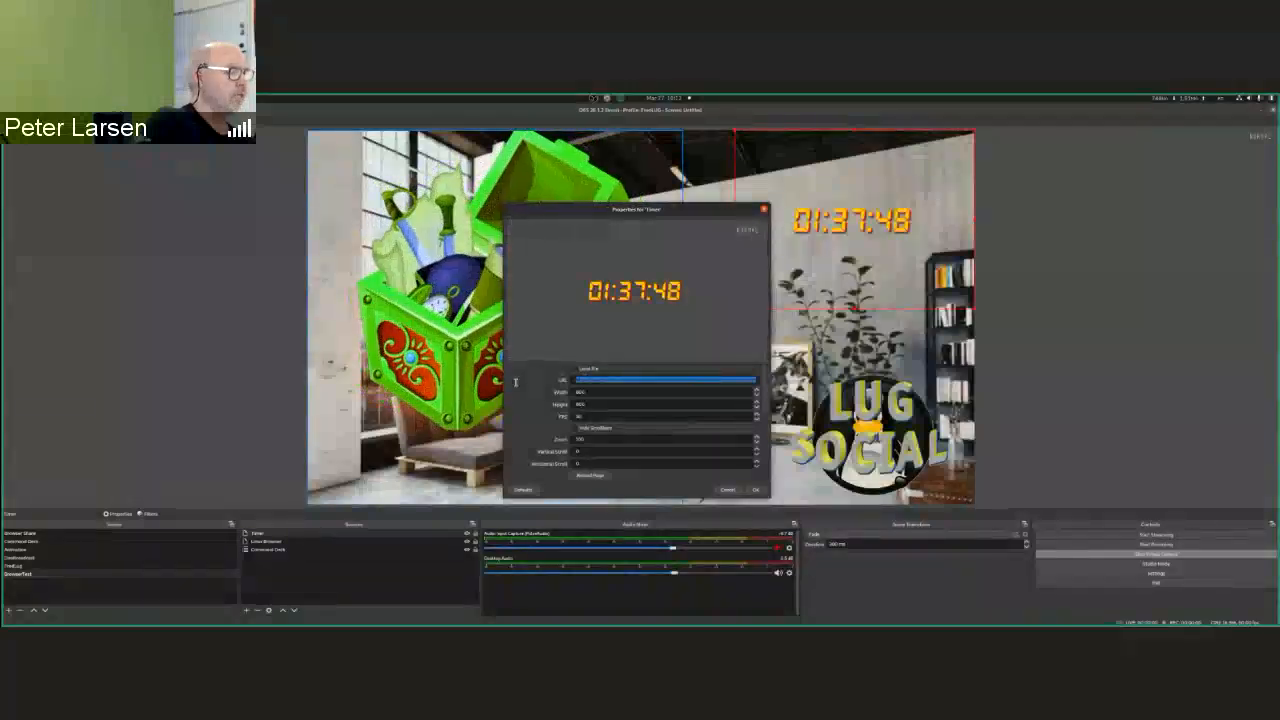
{"action": "left_click", "coordinate": [601, 382]}
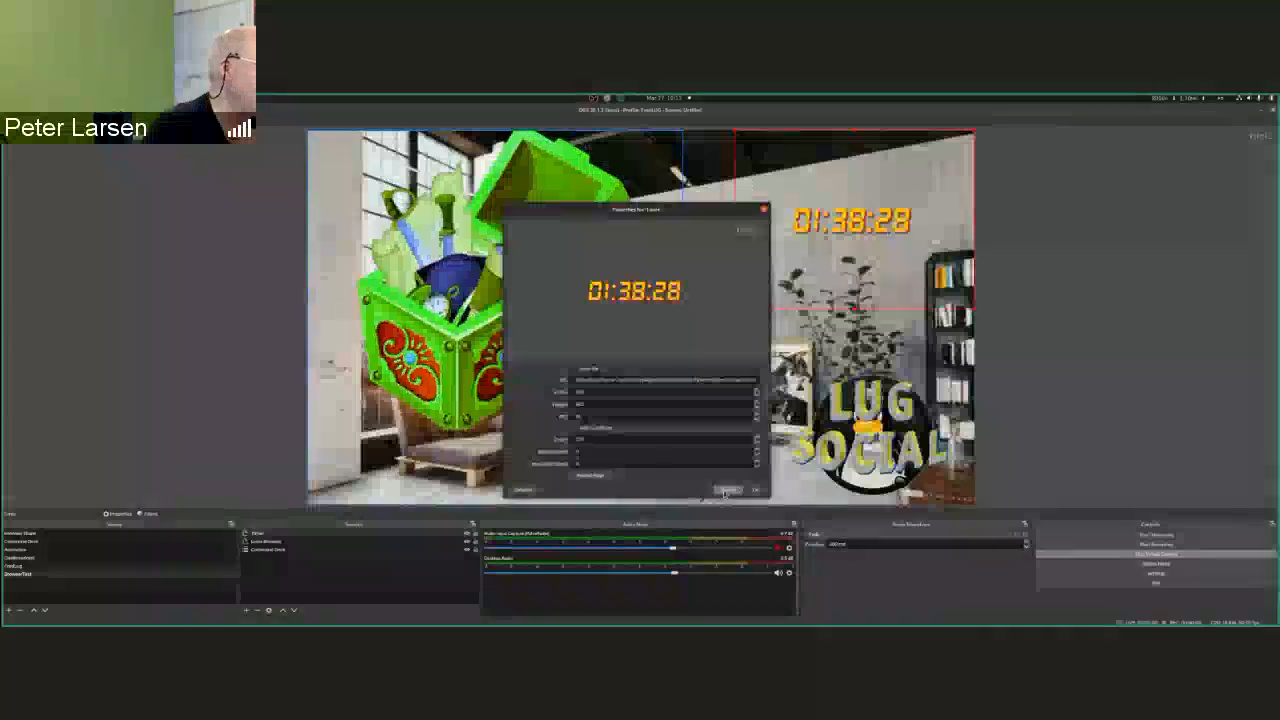
{"action": "triple_click", "coordinate": [707, 380]}
{"action": "left_click_drag", "start_coordinate": [737, 380], "coordinate": [574, 381]}
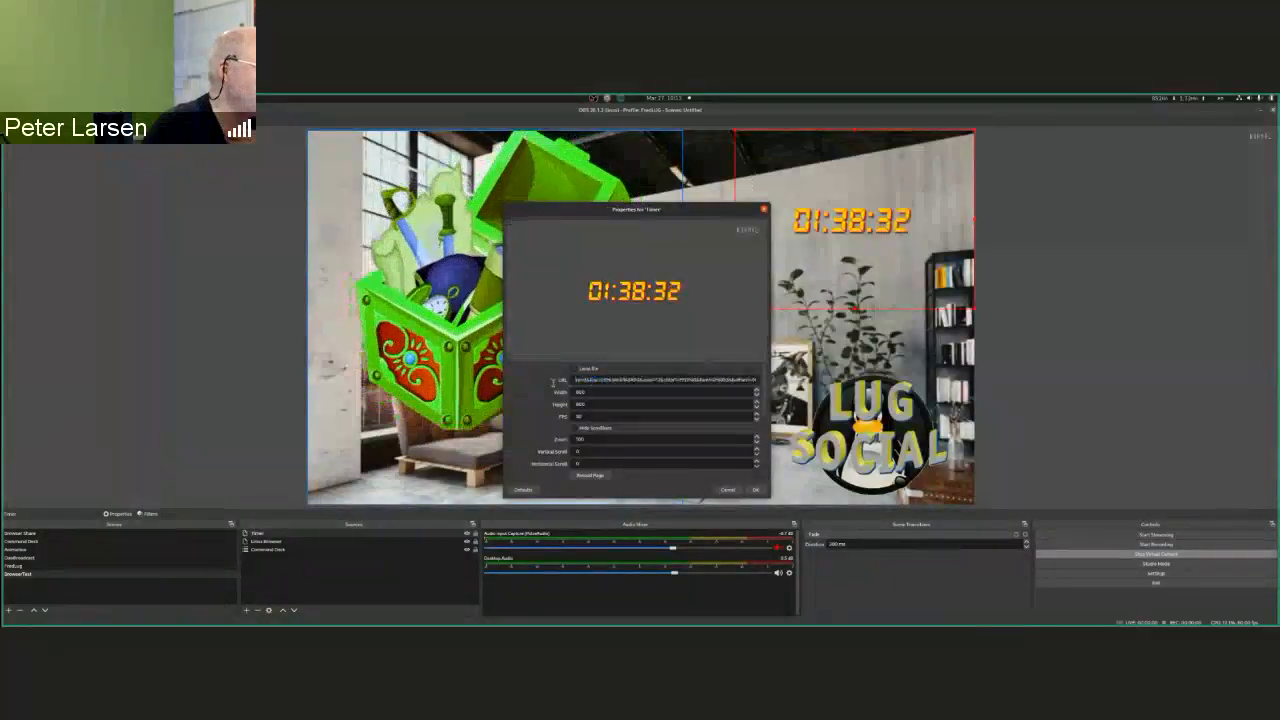
{"action": "left_click", "coordinate": [727, 490]}
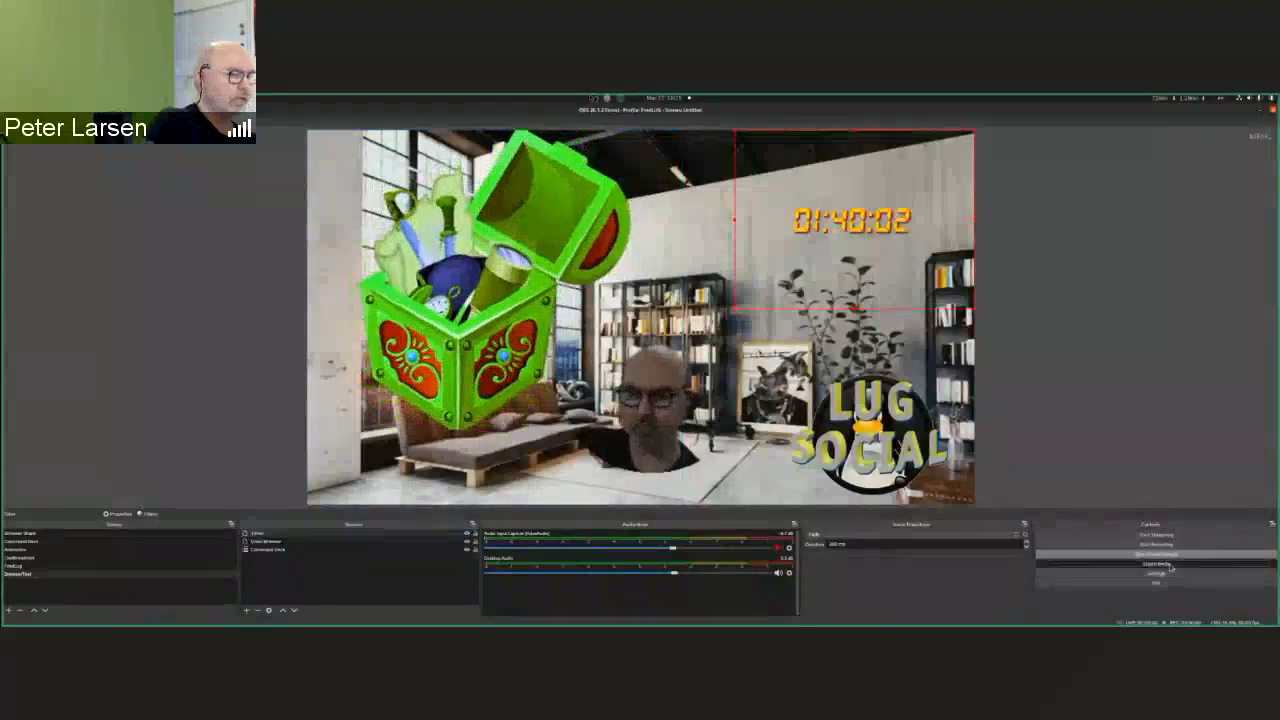
Enable Studio Mode and load the second scene in the list into the preview
{"action": "left_click", "coordinate": [1200, 563]}
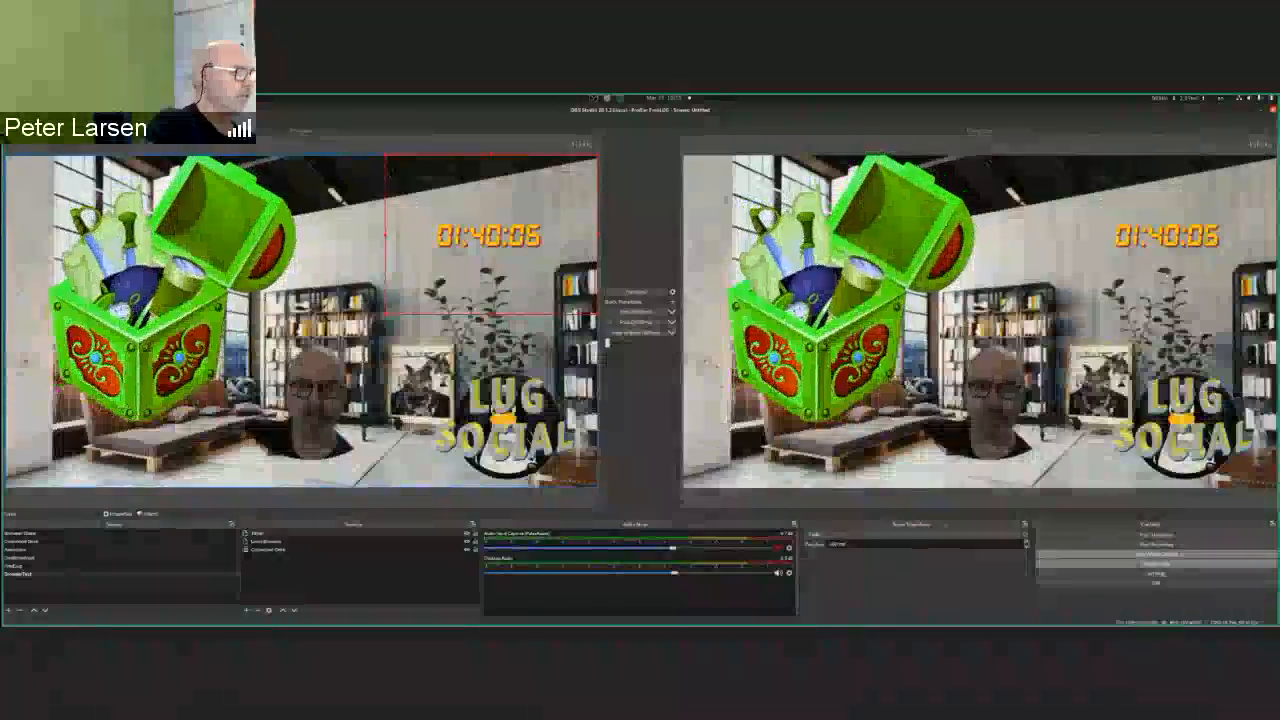
{"action": "left_click", "coordinate": [62, 540]}
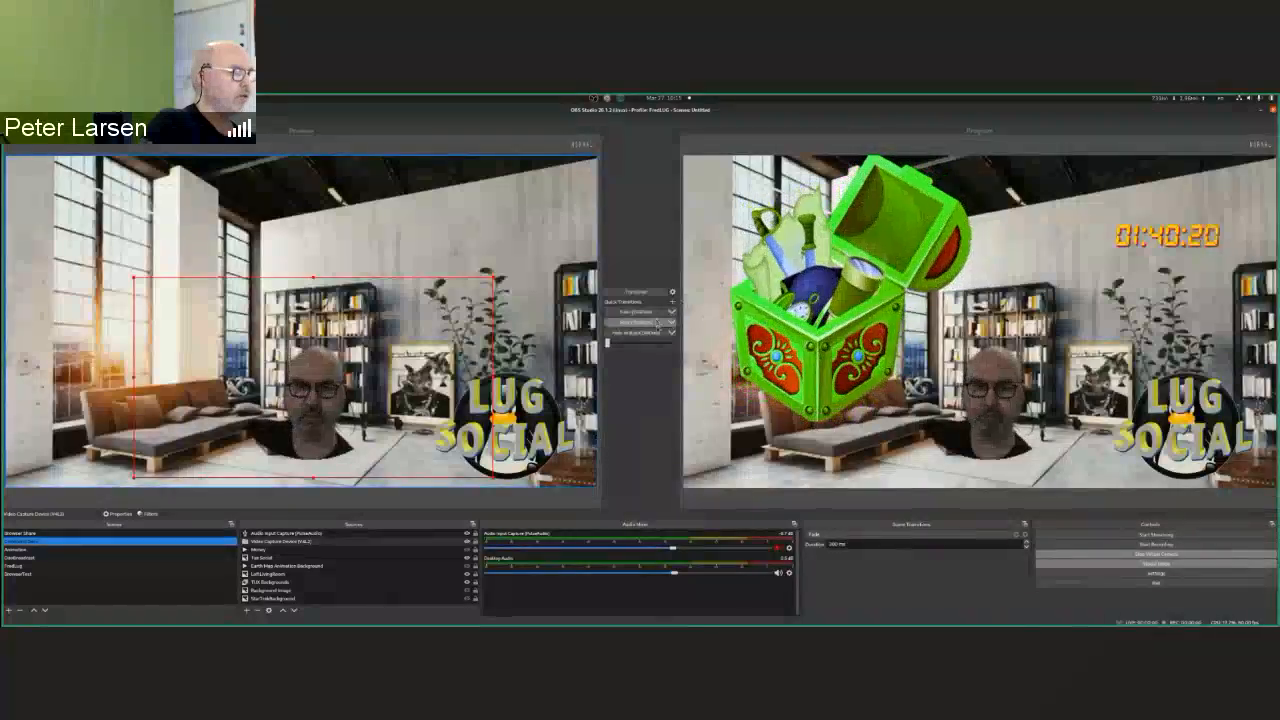
Set the first quick transition to My LUMA and use it to send the previewed scene to the program output
{"action": "left_click", "coordinate": [673, 312]}
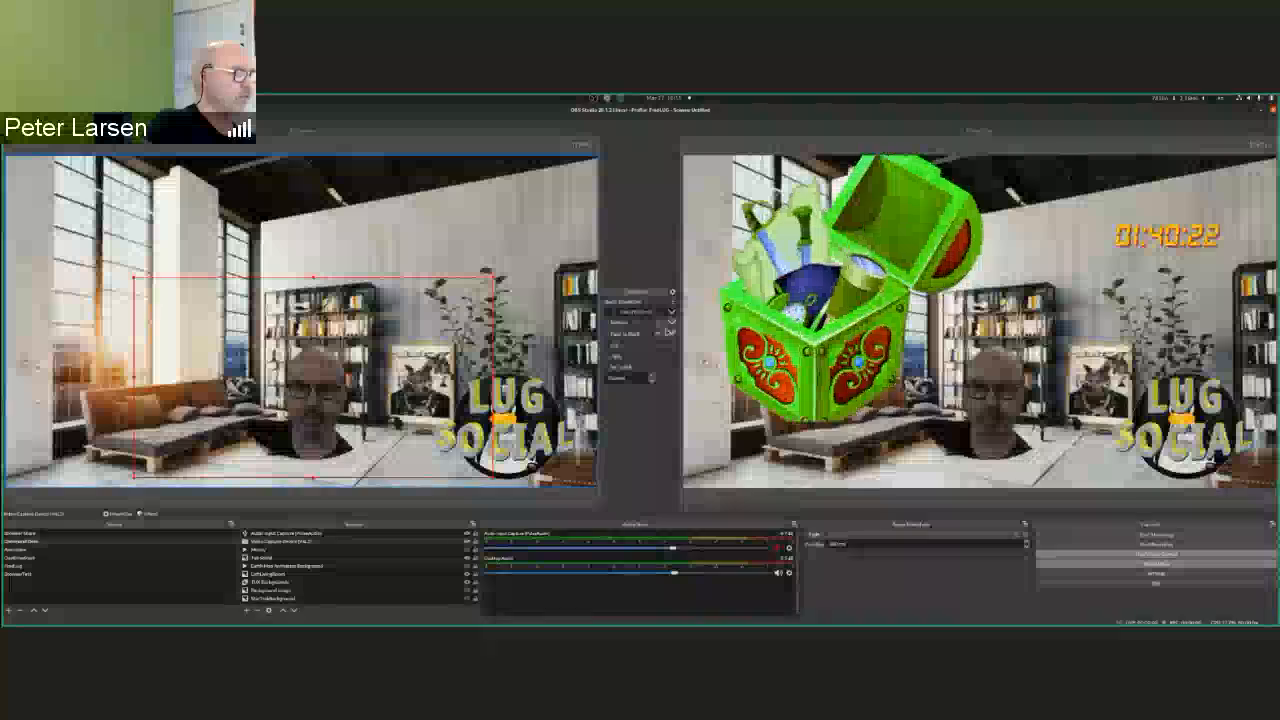
{"action": "left_click", "coordinate": [628, 366]}
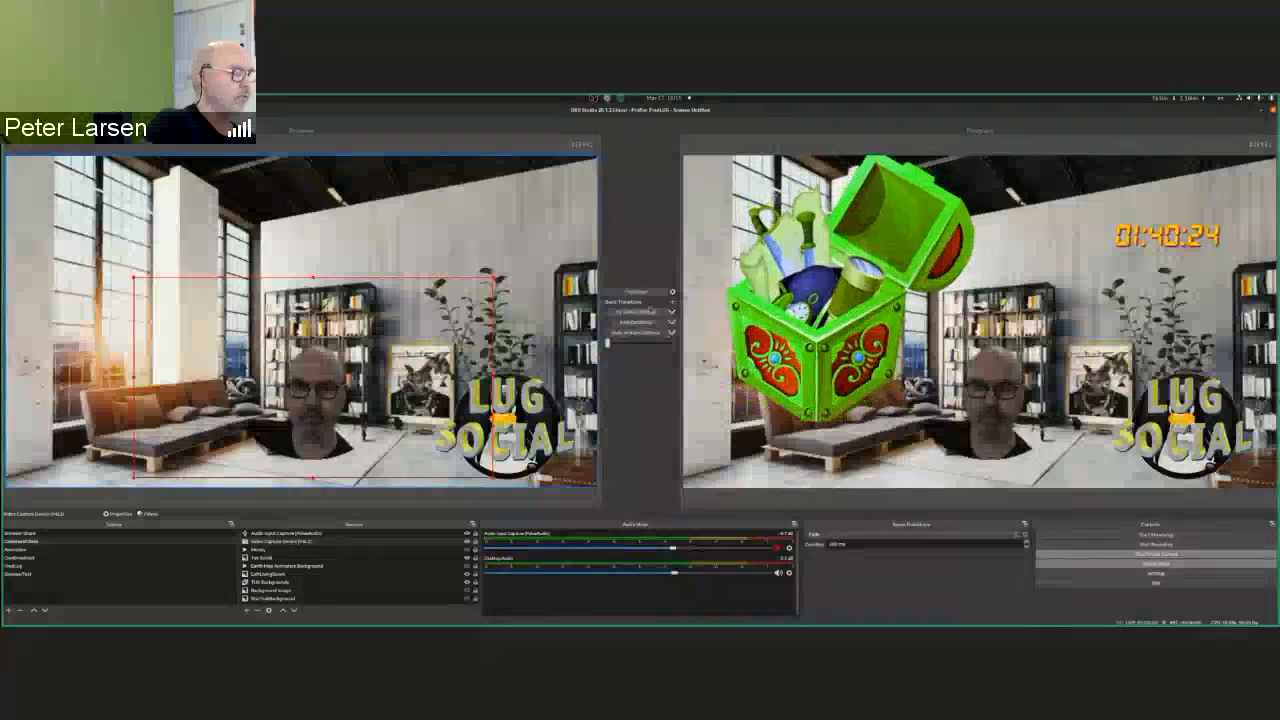
{"action": "left_click", "coordinate": [642, 312]}
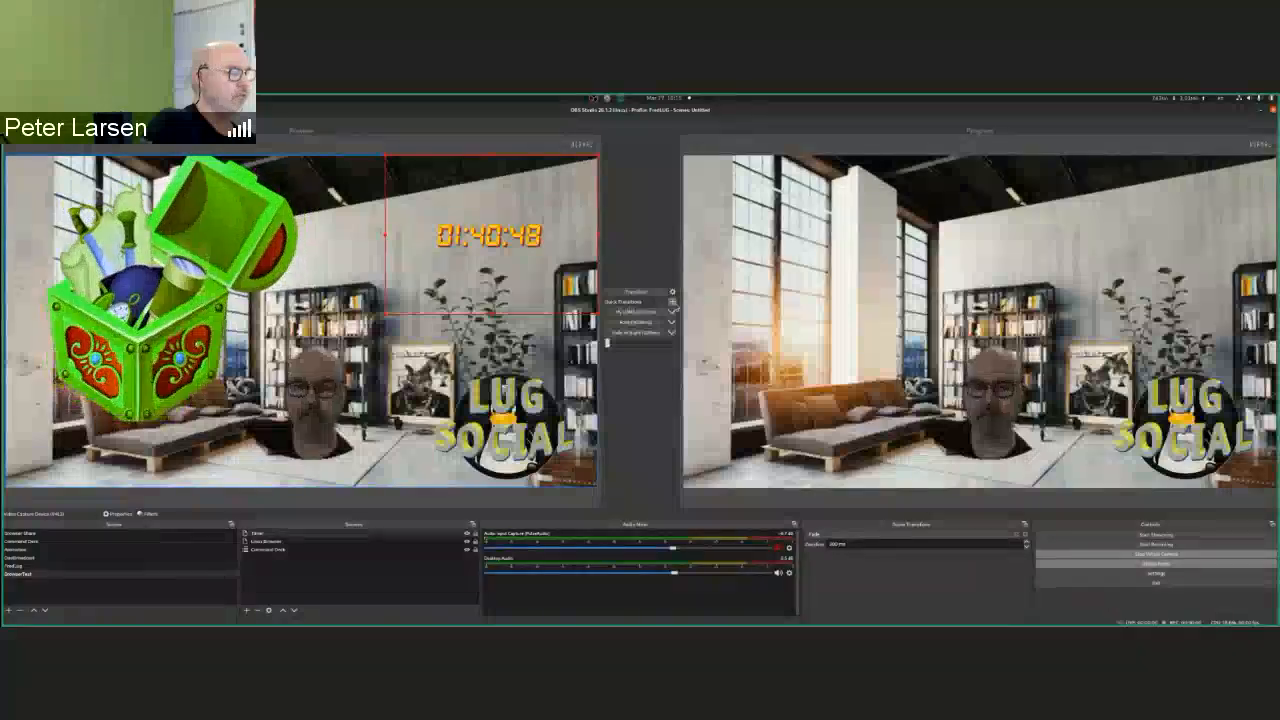
{"action": "left_click", "coordinate": [672, 310]}
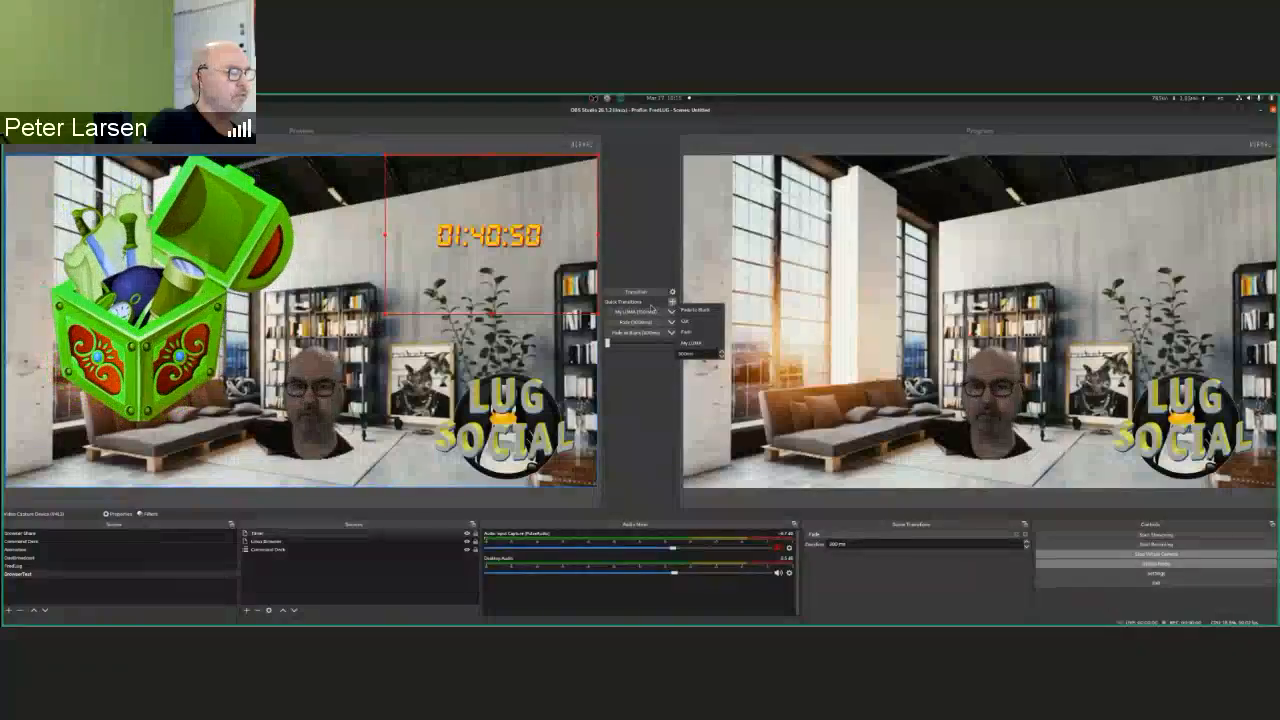
{"action": "left_click", "coordinate": [651, 390]}
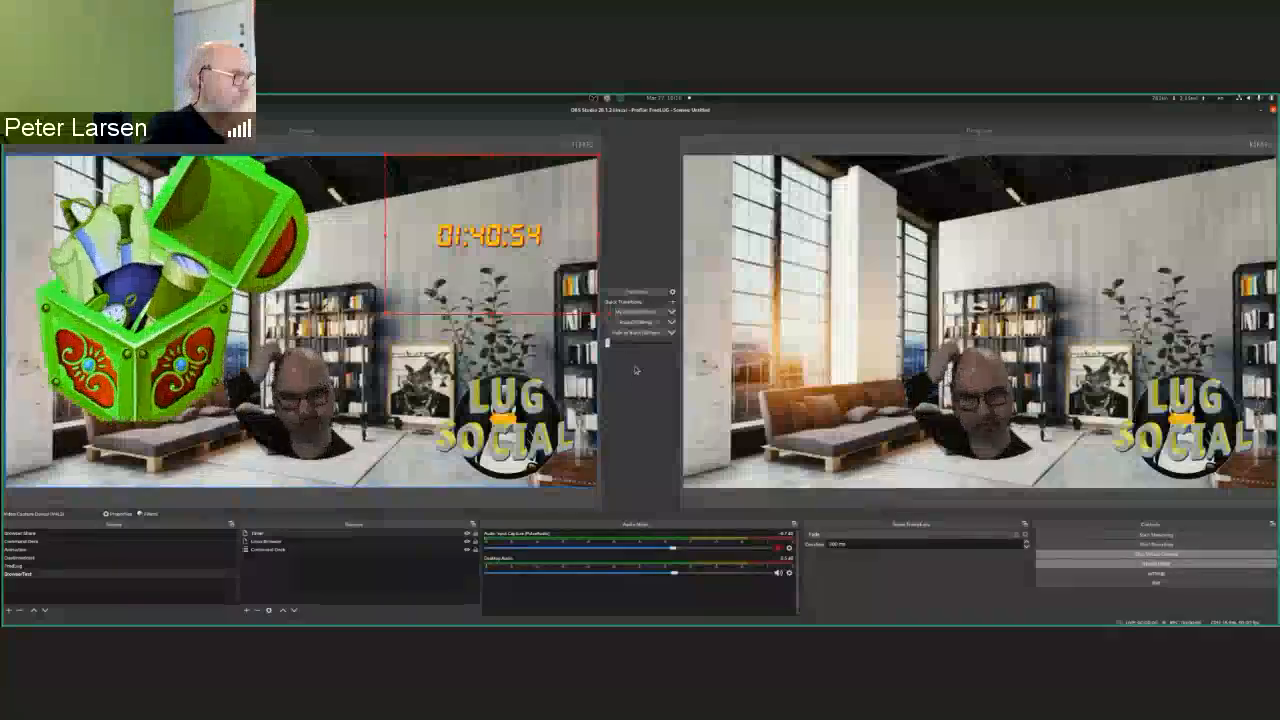
{"action": "left_click", "coordinate": [672, 294]}
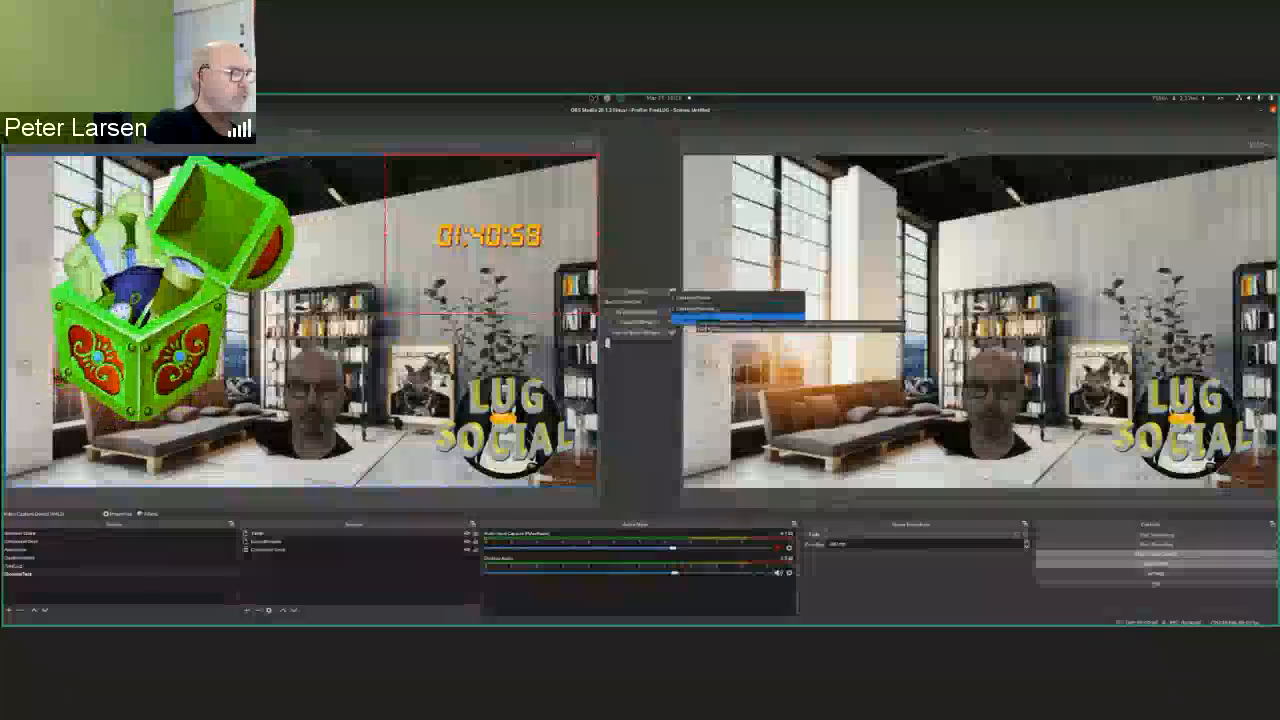
{"action": "left_click", "coordinate": [643, 369]}
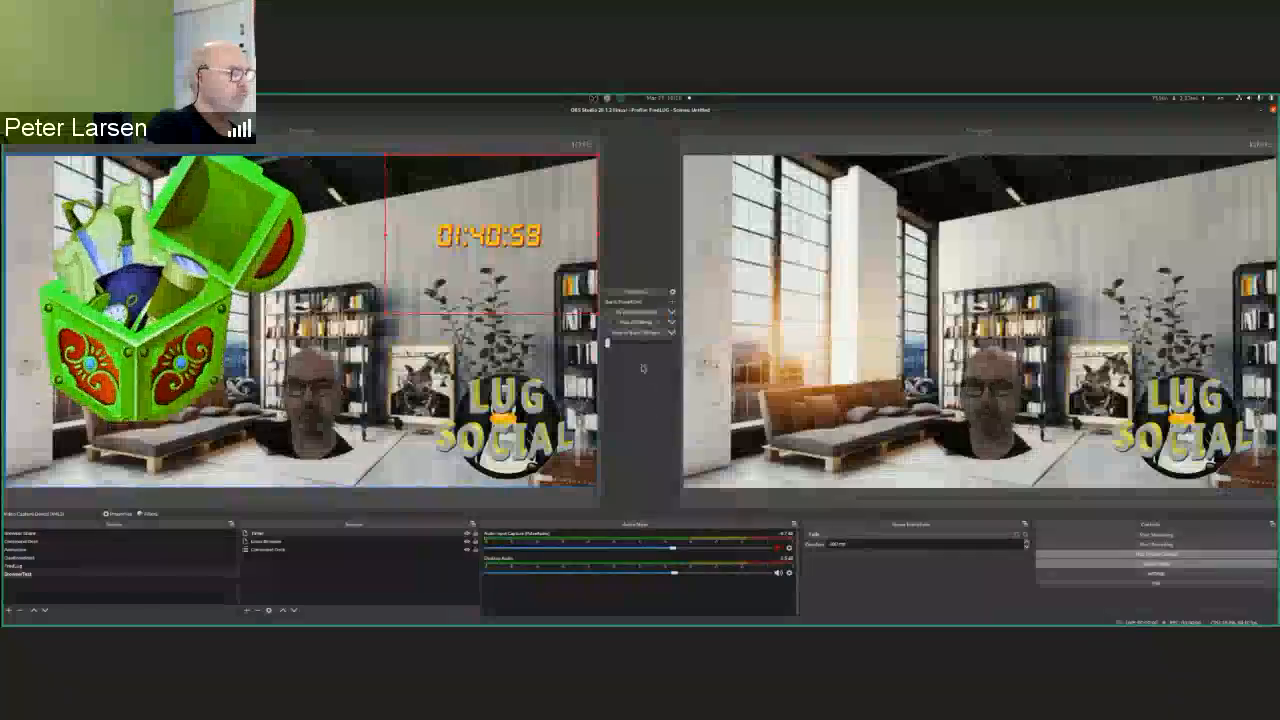
Add a Stinger scene transition under its suggested name, examine its video and audio properties, and close them without saving
{"action": "left_click", "coordinate": [937, 537]}
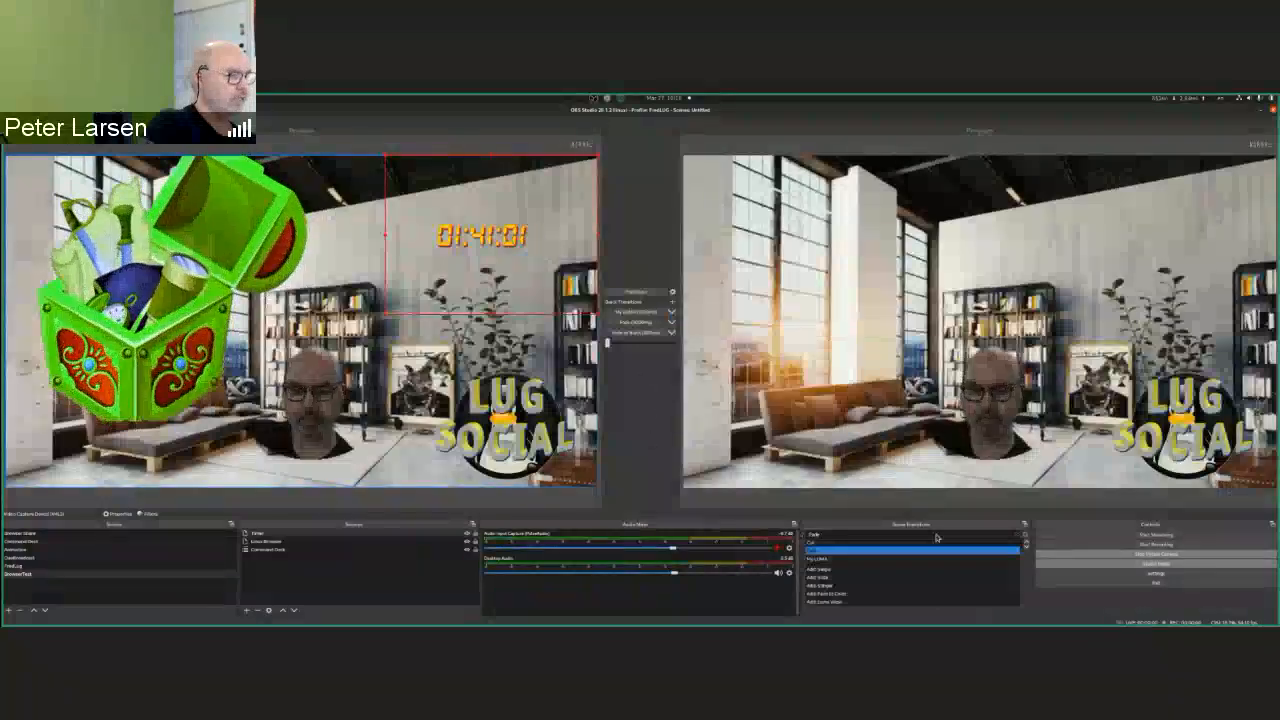
{"action": "left_click", "coordinate": [903, 586]}
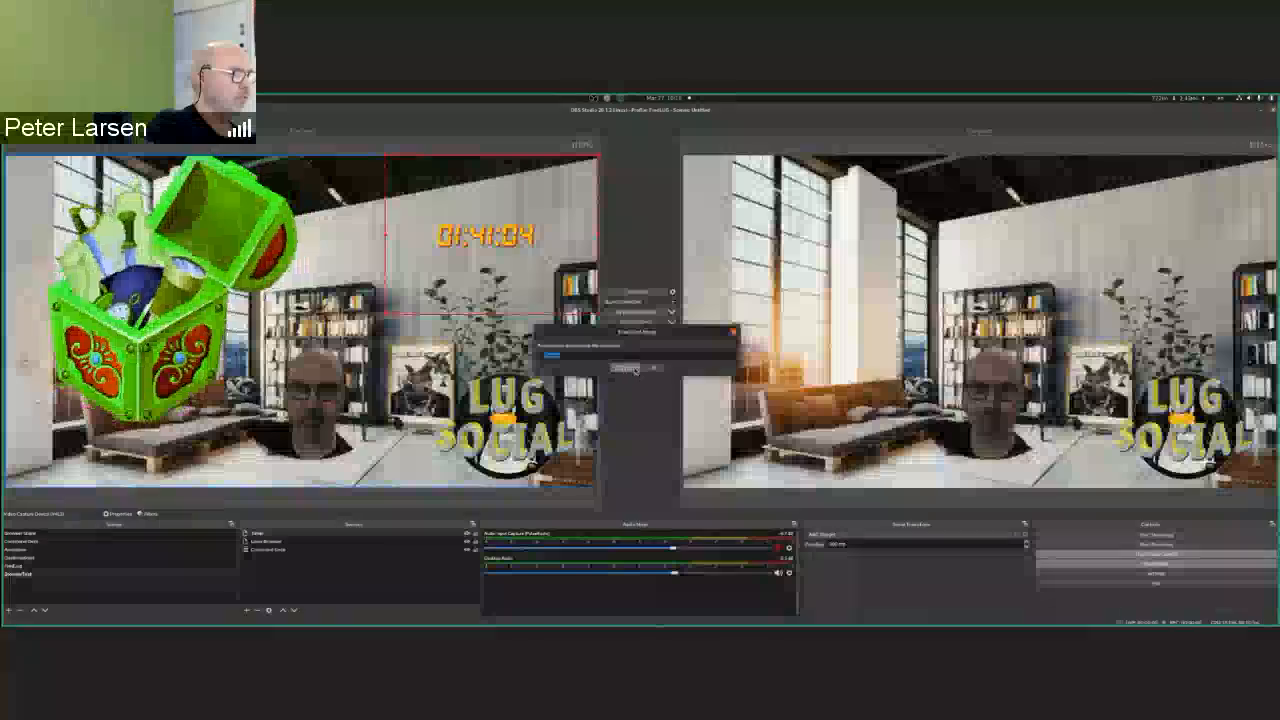
{"action": "left_click", "coordinate": [651, 367]}
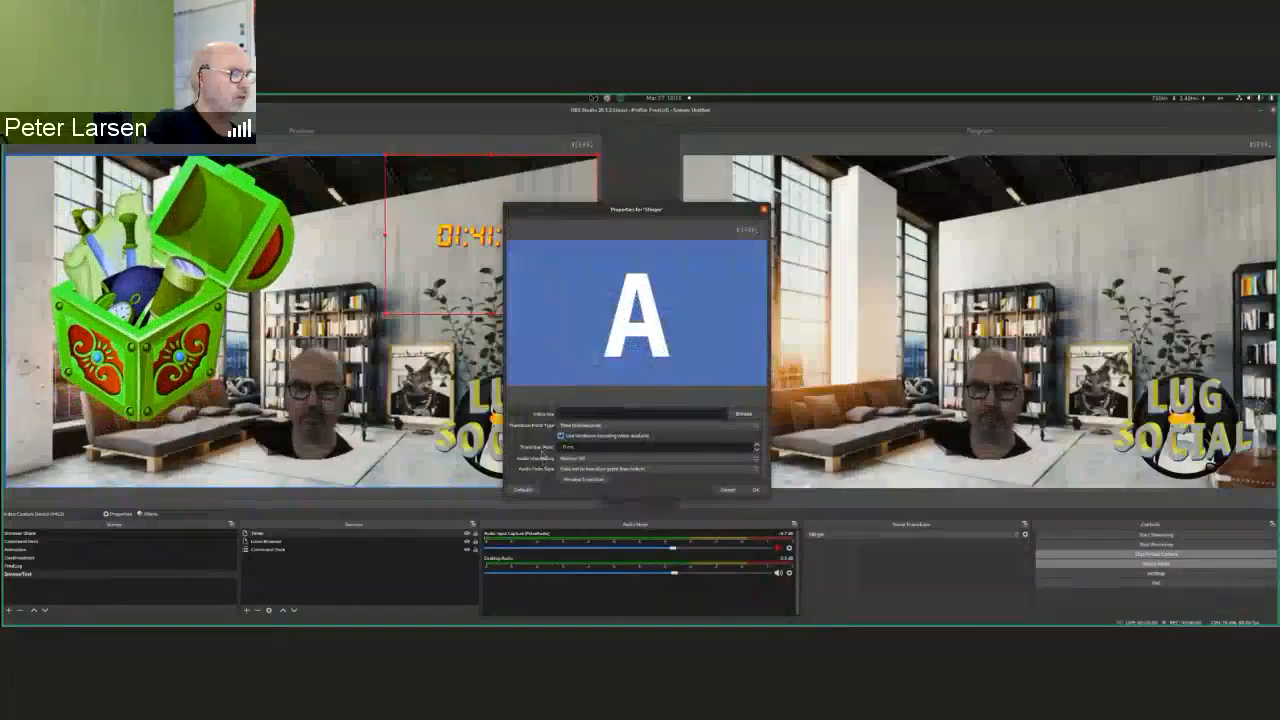
{"action": "scroll", "coordinate": [541, 461], "scroll_direction": "down", "scroll_amount": 1}
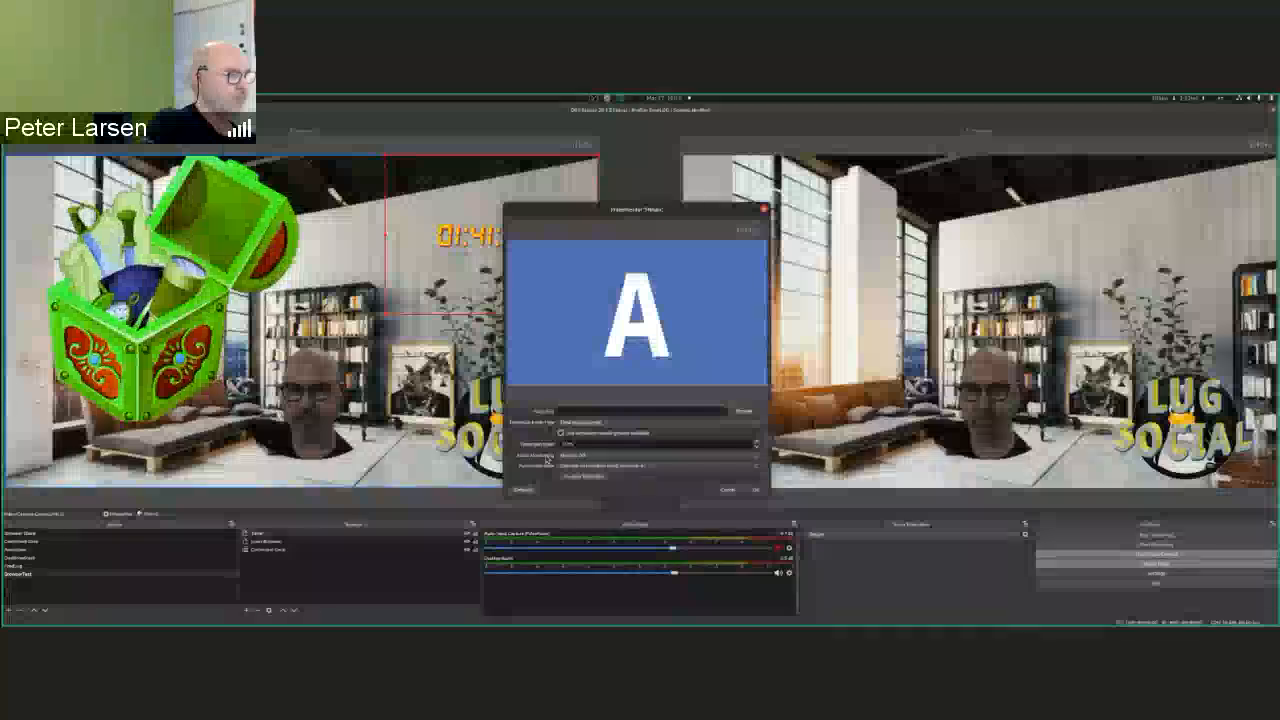
{"action": "scroll", "coordinate": [548, 458], "scroll_direction": "up", "scroll_amount": 1}
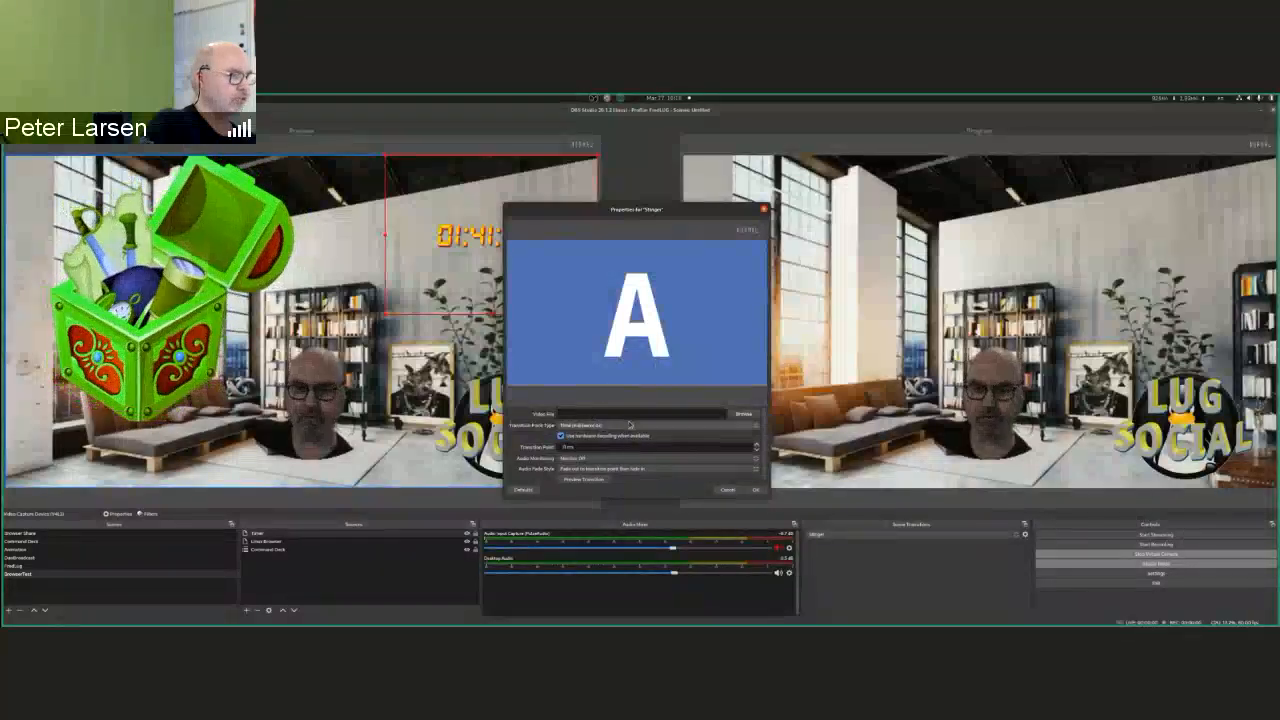
{"action": "scroll", "coordinate": [655, 455], "scroll_direction": "down", "scroll_amount": 1}
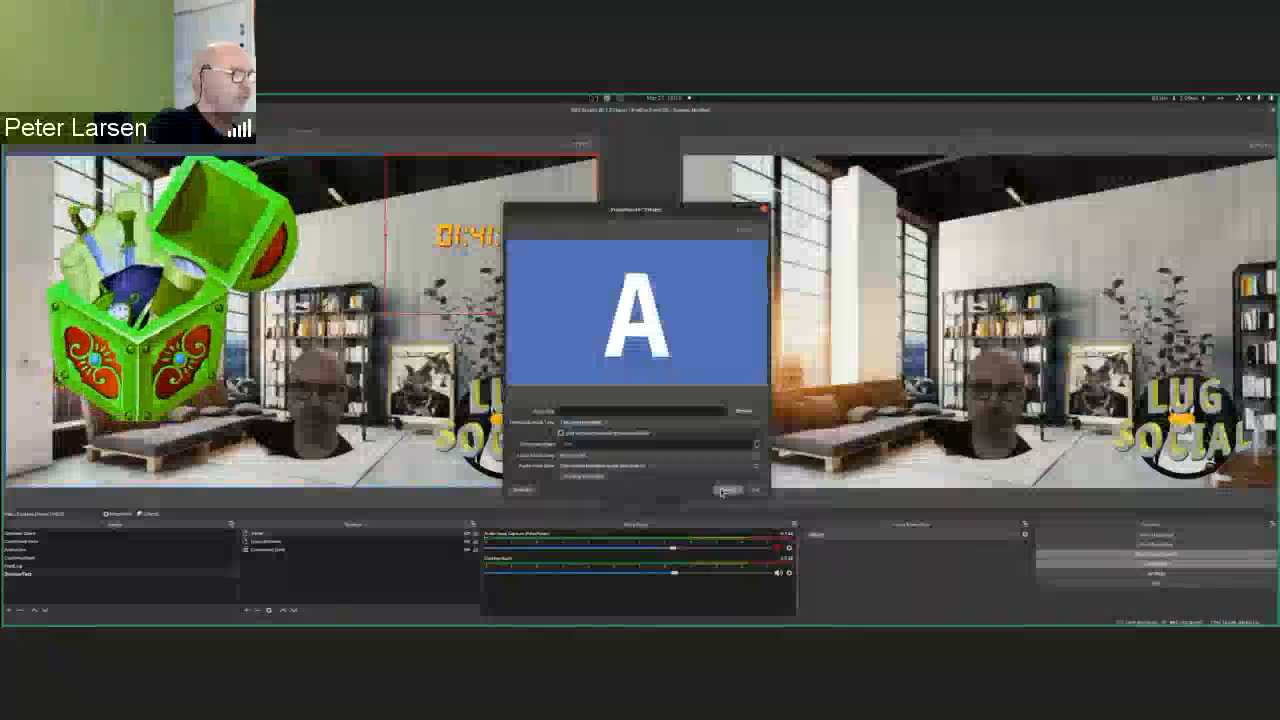
{"action": "left_click", "coordinate": [721, 491]}
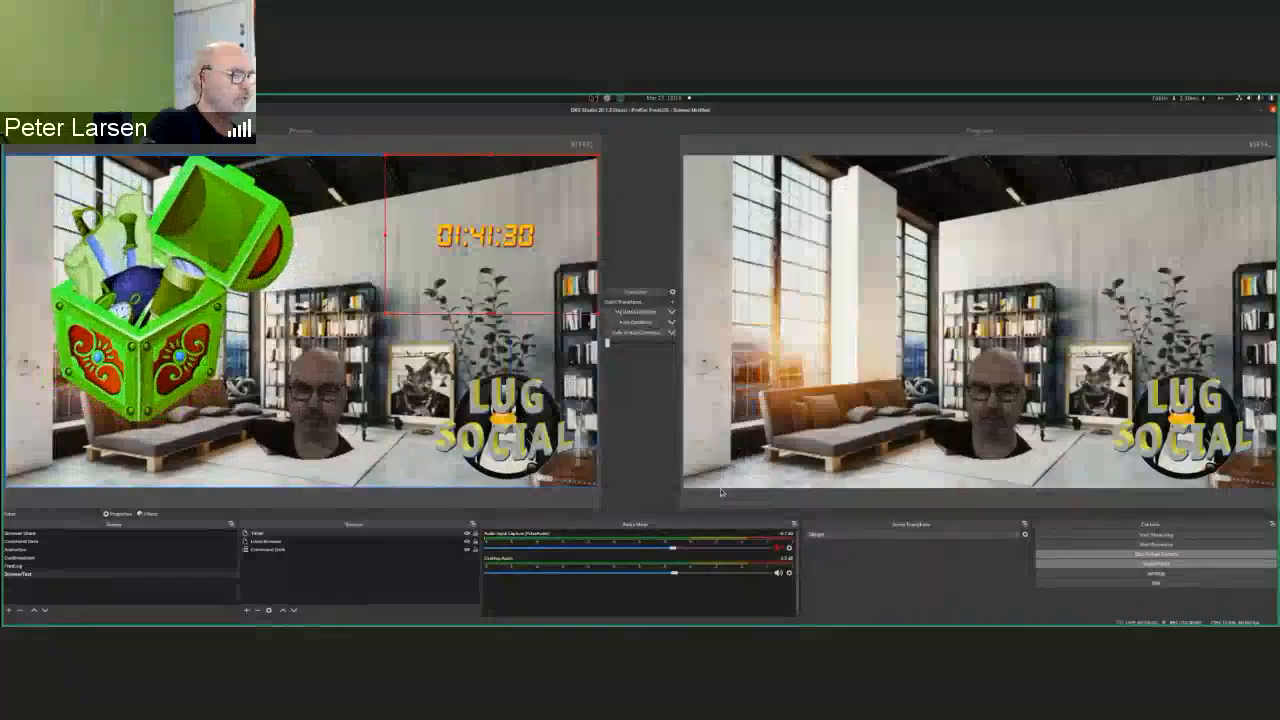
{"action": "left_click", "coordinate": [1017, 536]}
{"action": "left_click", "coordinate": [938, 563]}
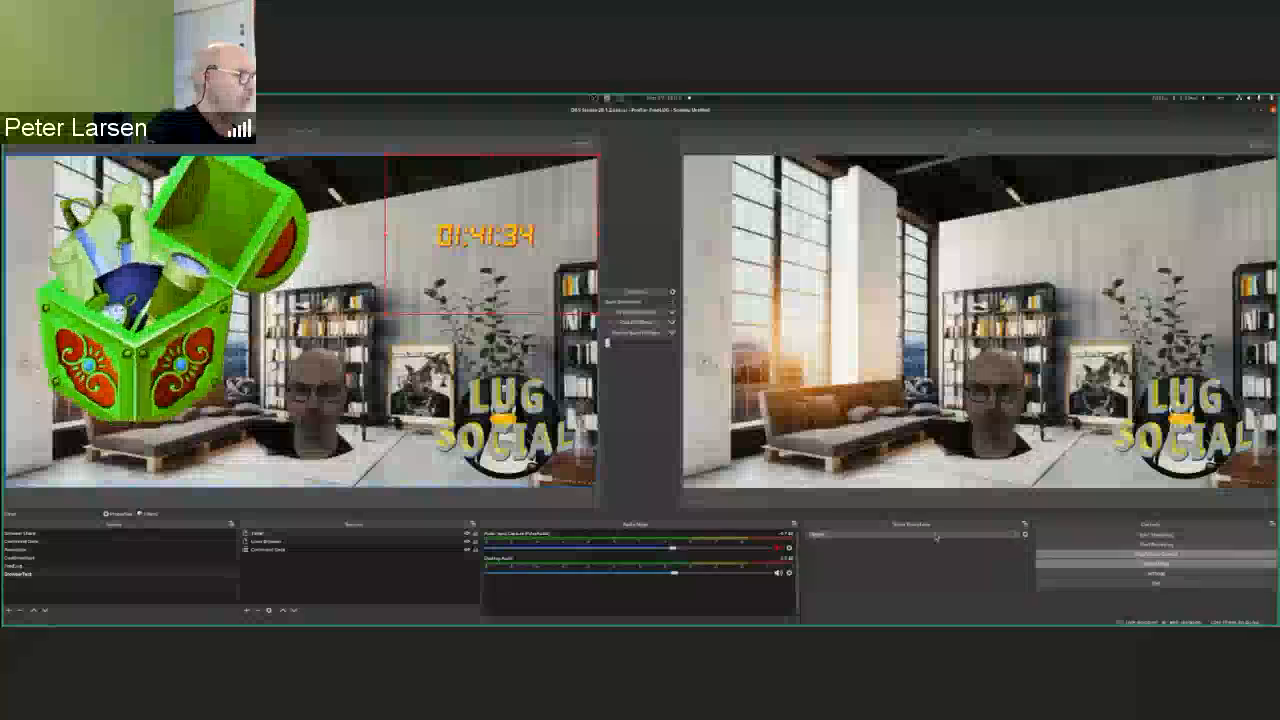
Turn off Studio Mode and step through the scene list past Animation to the fourth scene
{"action": "left_click", "coordinate": [1096, 565]}
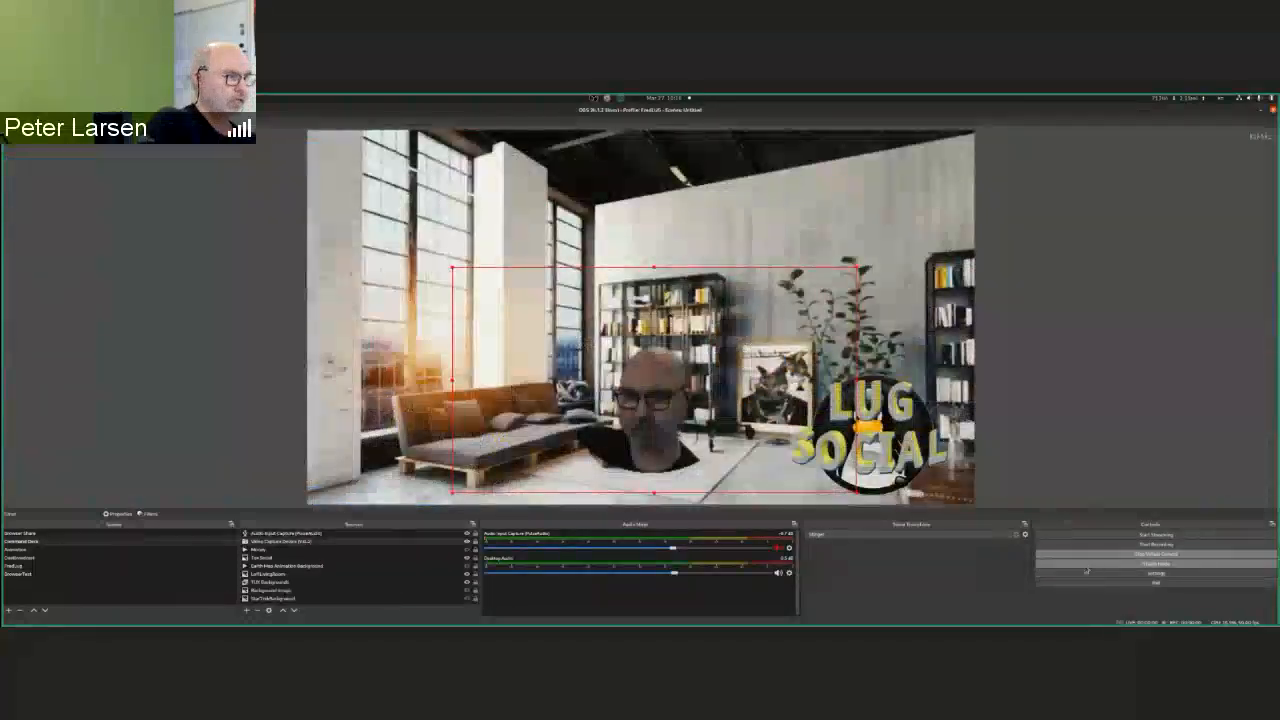
{"action": "left_click", "coordinate": [27, 534]}
{"action": "left_click", "coordinate": [25, 550]}
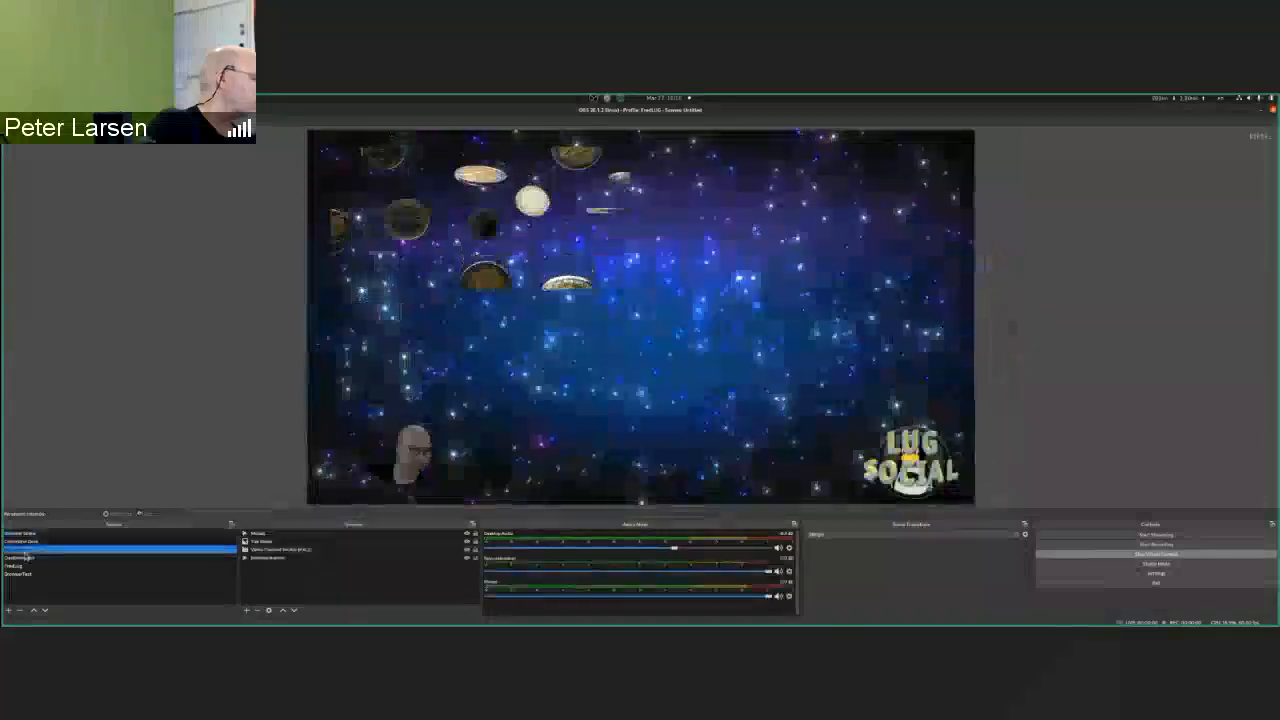
{"action": "left_click", "coordinate": [25, 557]}
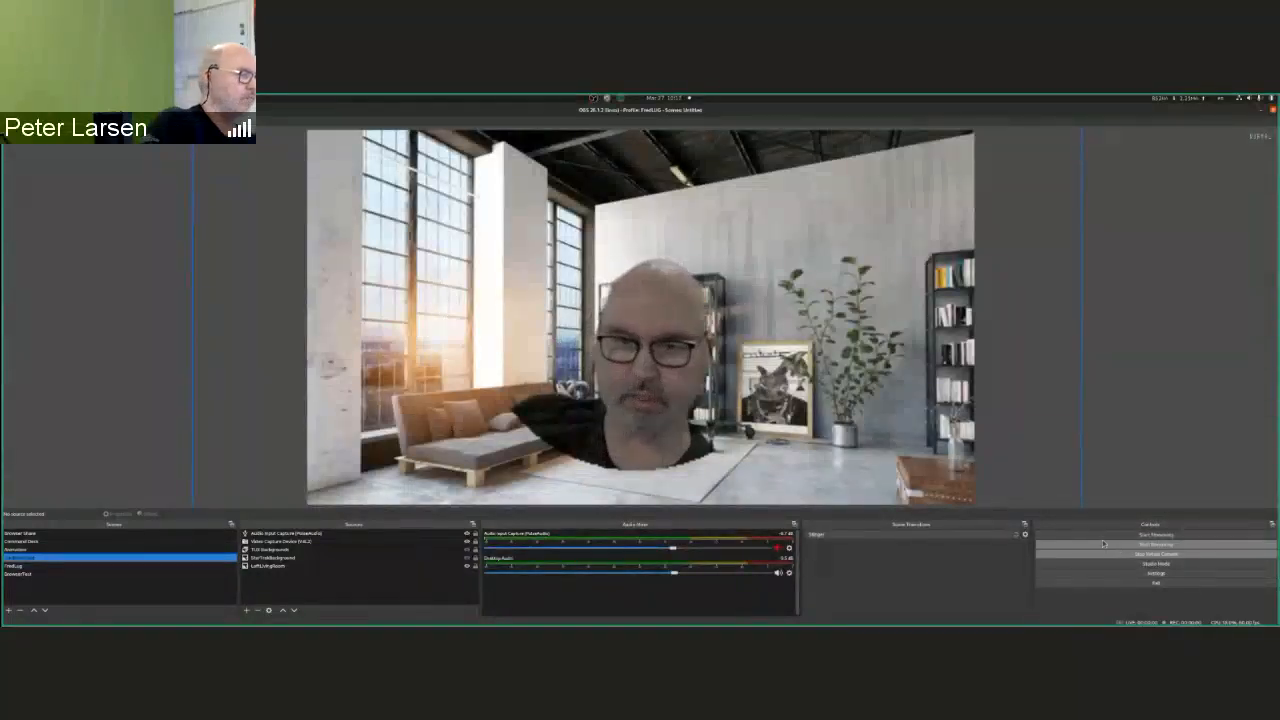
Restore the maximized OBS window to a smaller size and reposition it on the desktop
{"action": "double_click", "coordinate": [1001, 107]}
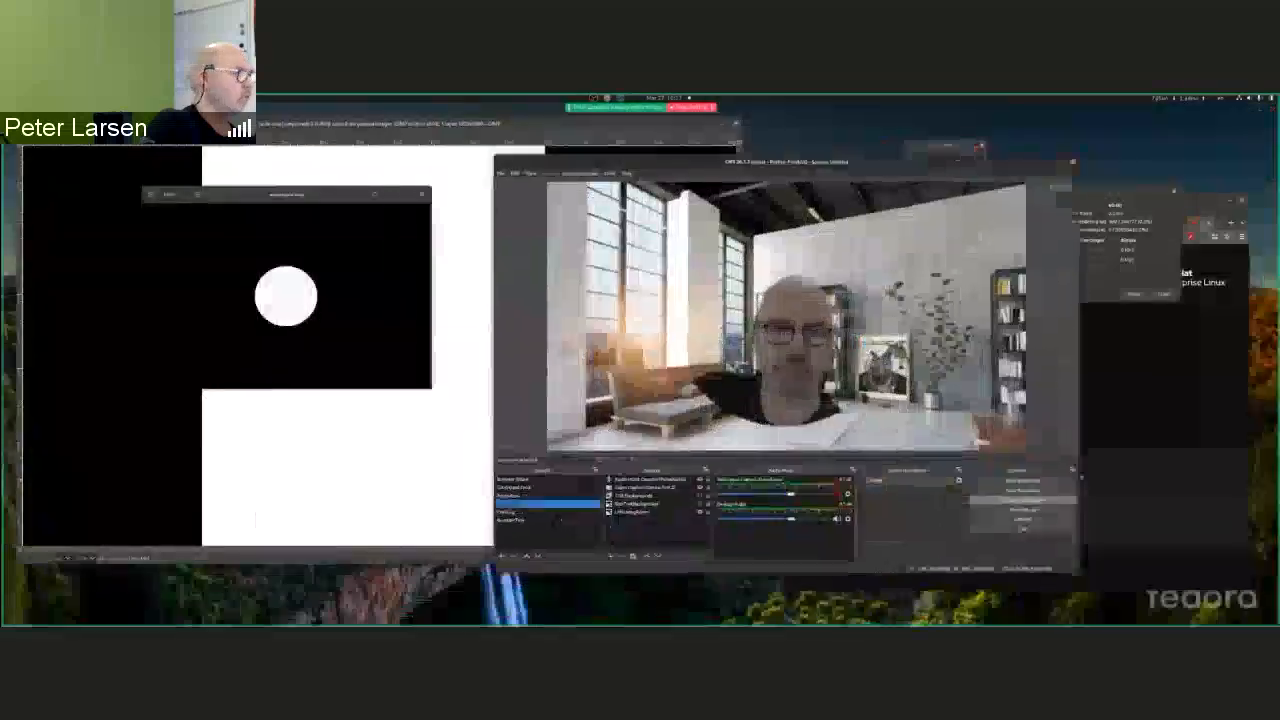
{"action": "left_click_drag", "start_coordinate": [884, 168], "coordinate": [935, 188]}
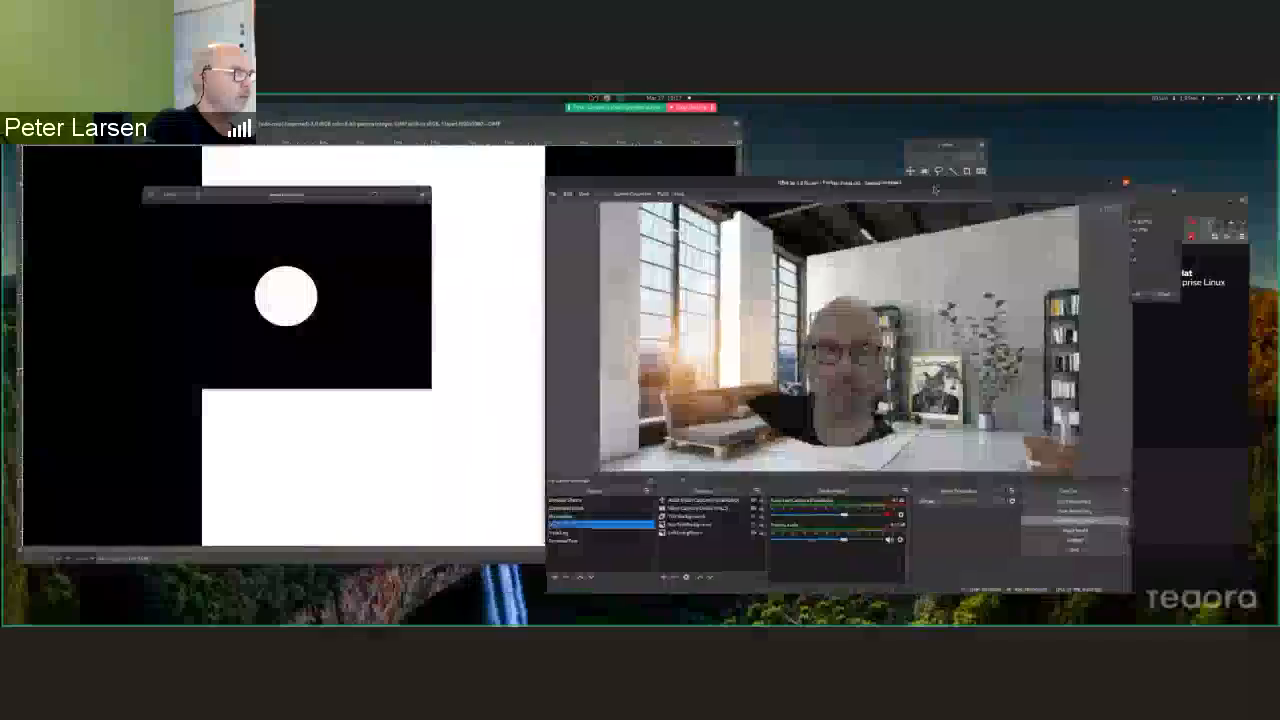
Switch to the LibreOffice Impress presentation and run the slide show from the "Let's DEMO" slide to "Advanced Animation/automation"
{"action": "key", "text": "alt+Tab"}
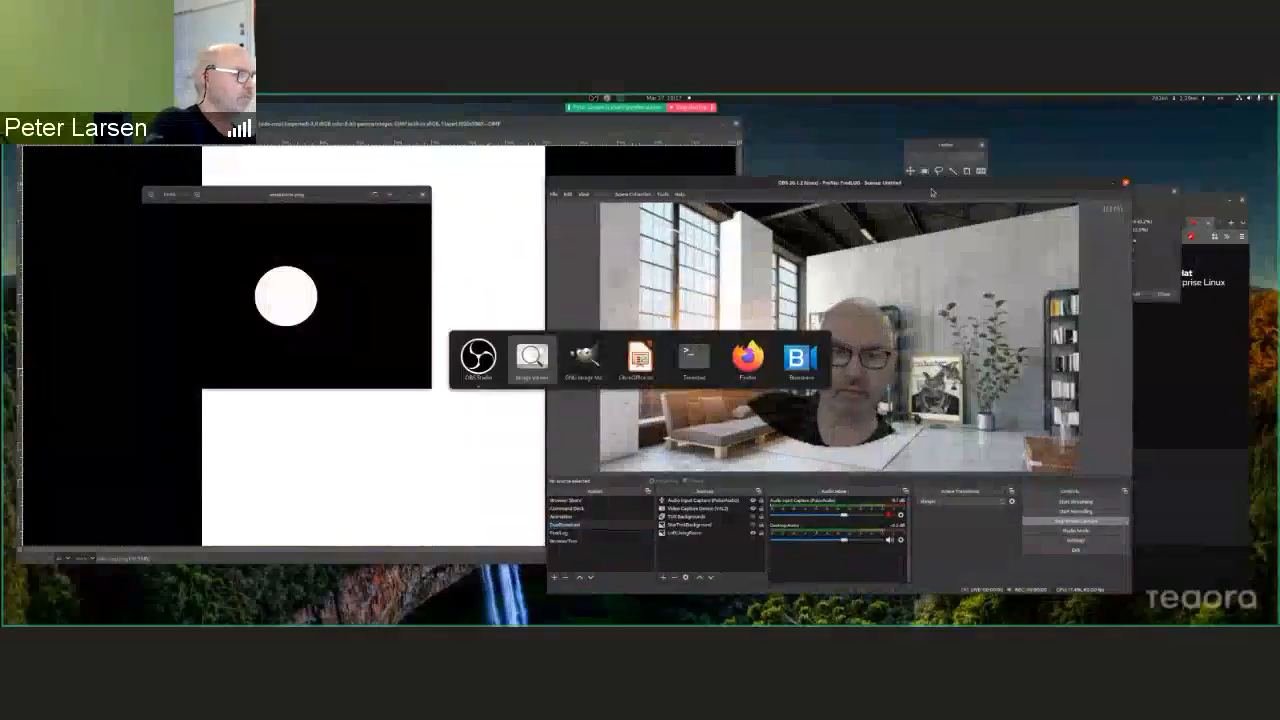
{"action": "key", "text": "alt+Tab"}
{"action": "key", "text": "alt+Tab"}
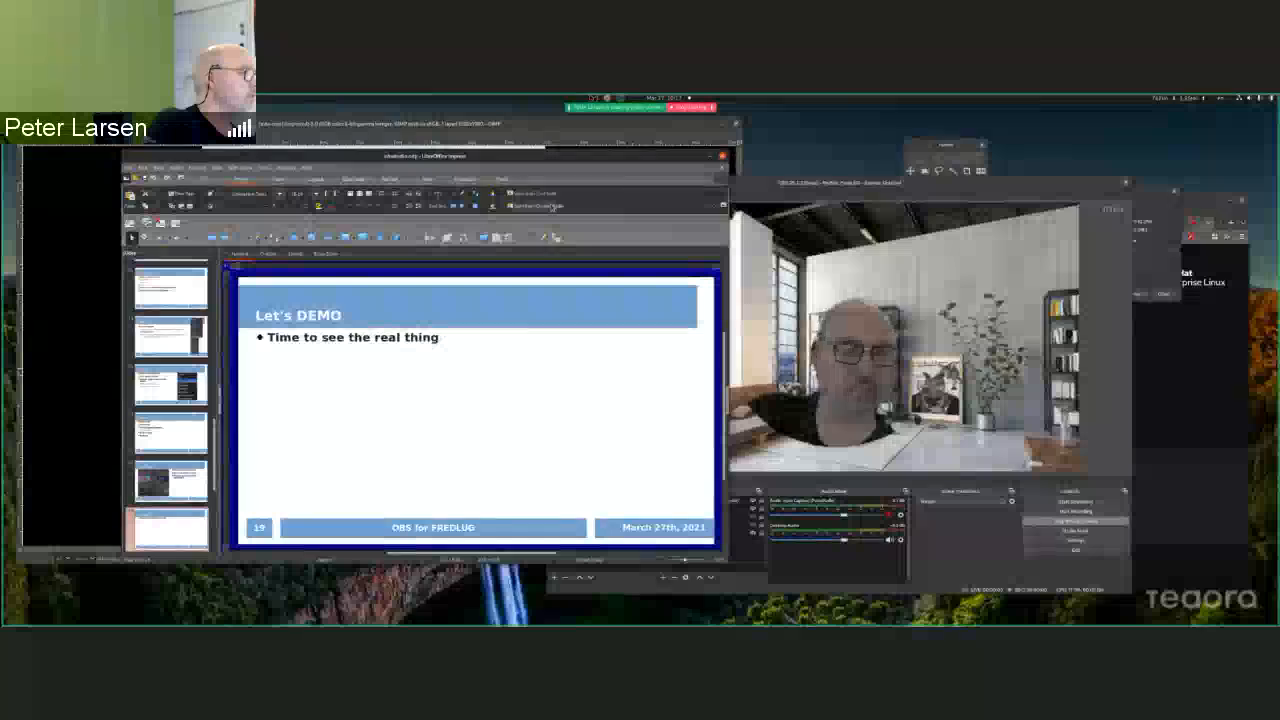
{"action": "key", "text": "F5"}
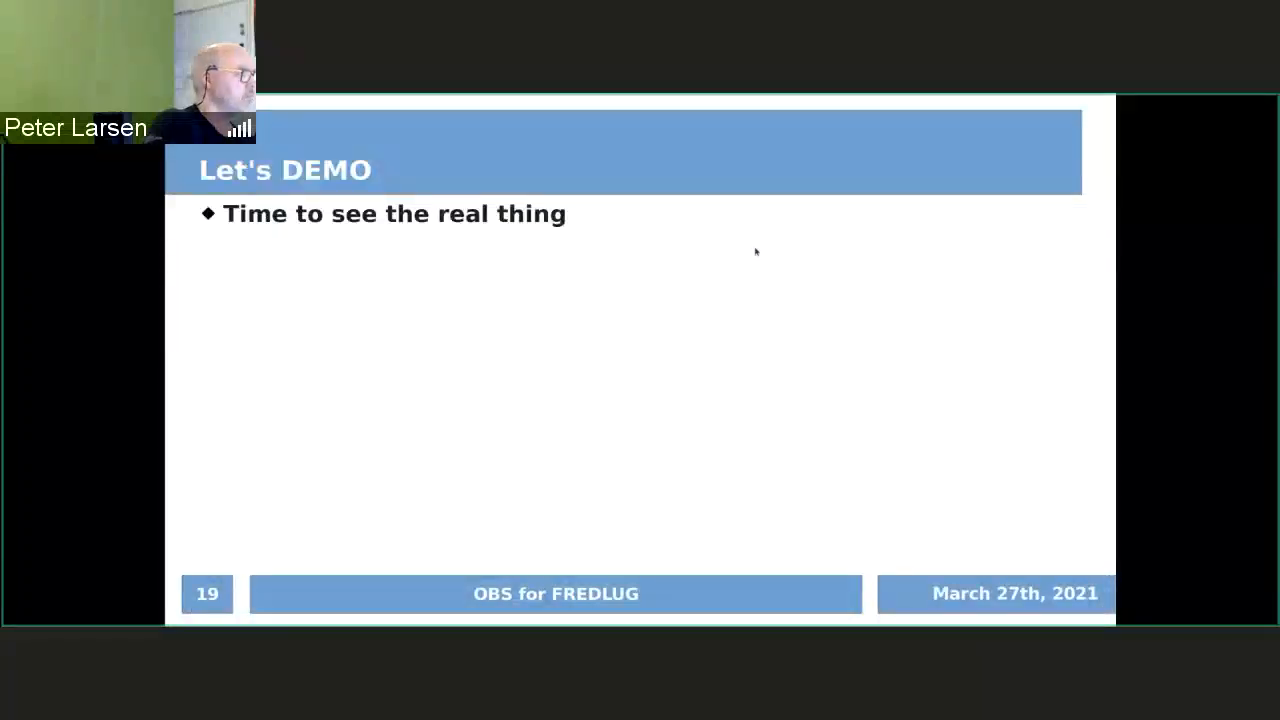
{"action": "key", "text": "Right"}
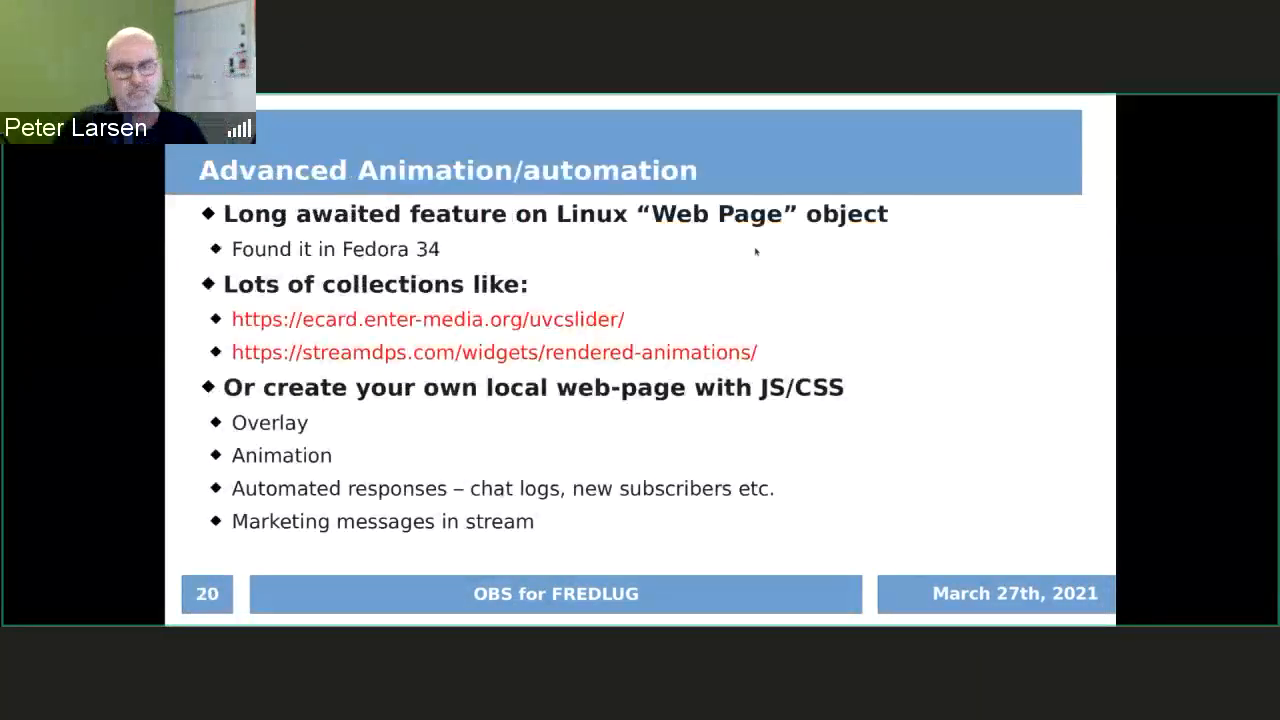
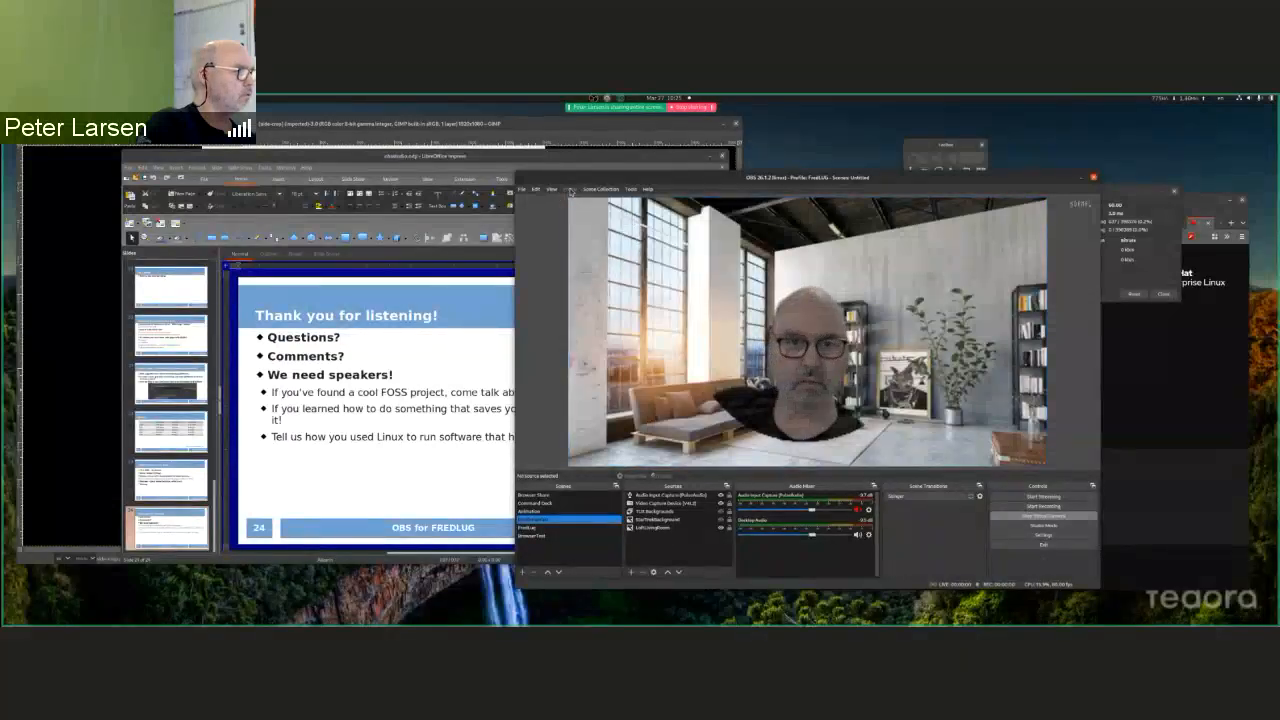
Close the Stats window that sits behind OBS and reposition the OBS window beside the presentation
{"action": "left_click_drag", "start_coordinate": [580, 178], "coordinate": [333, 179]}
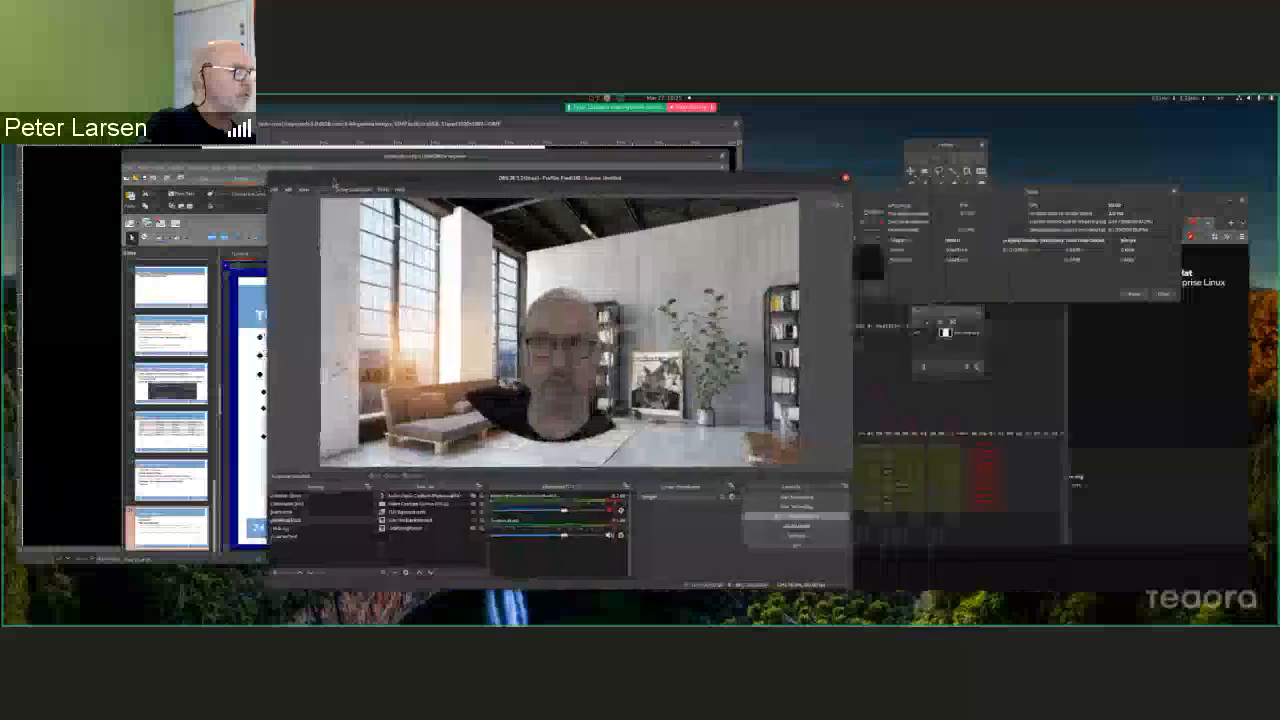
{"action": "left_click", "coordinate": [1163, 294]}
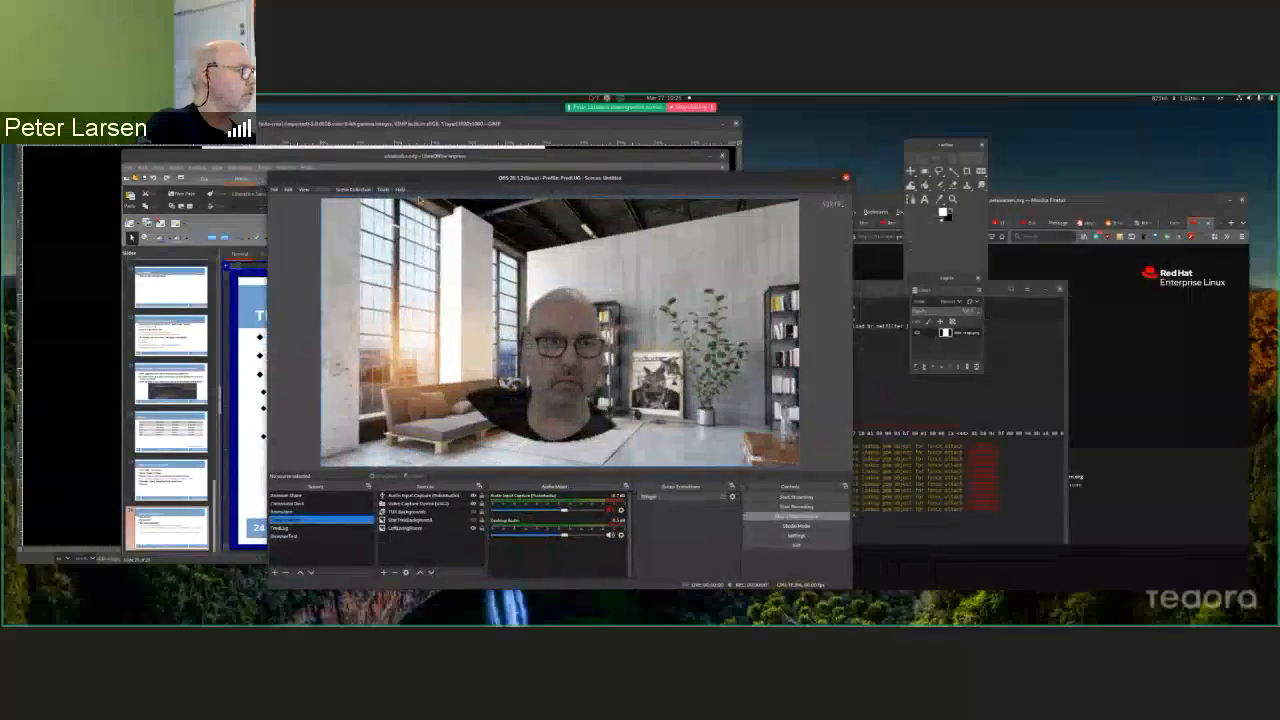
{"action": "left_click_drag", "start_coordinate": [401, 181], "coordinate": [678, 184]}
{"action": "left_click", "coordinate": [621, 194]}
{"action": "left_click", "coordinate": [621, 194]}
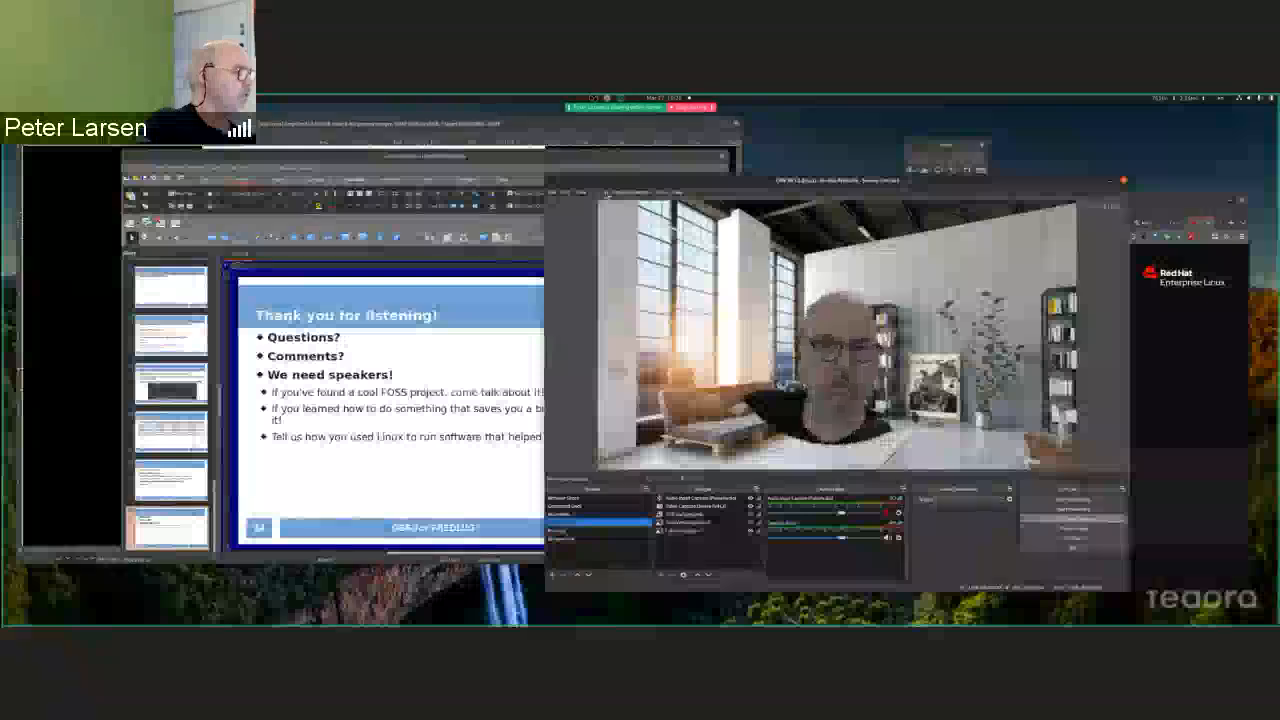
Switch the live scene to Browser Share and Animation, and return to the fourth scene with the room background
{"action": "left_click", "coordinate": [602, 498]}
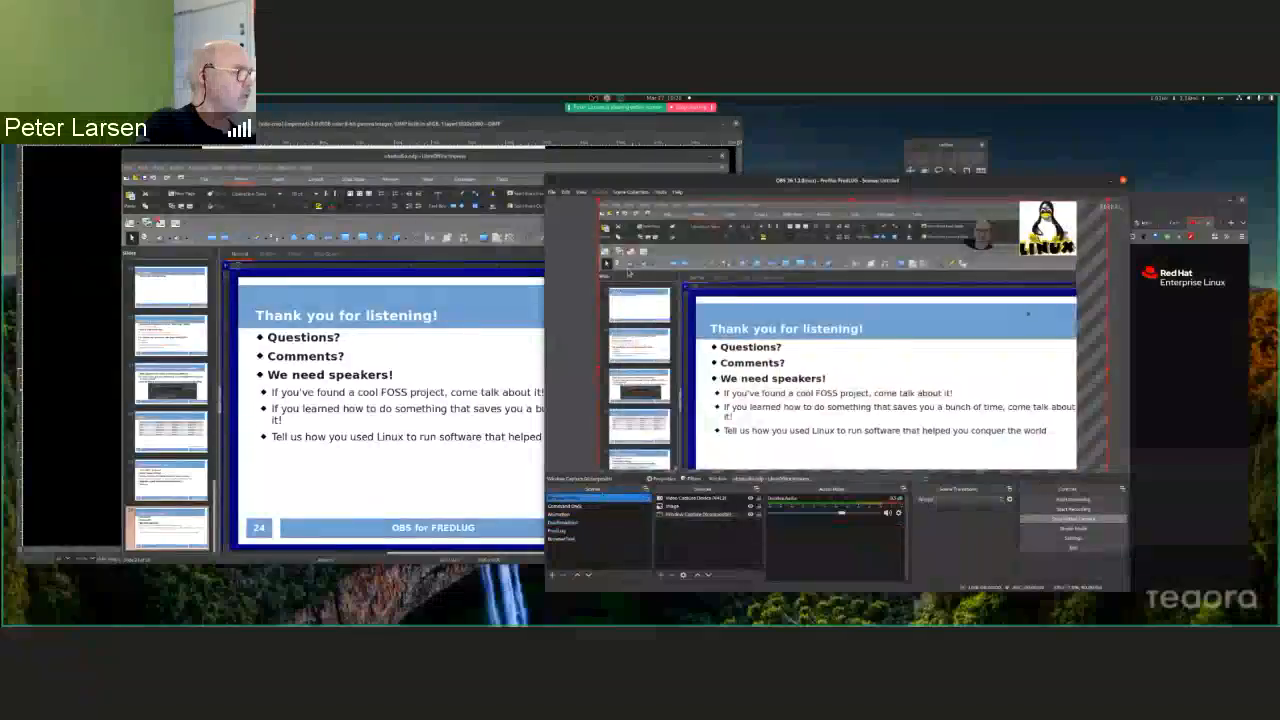
{"action": "left_click", "coordinate": [578, 513]}
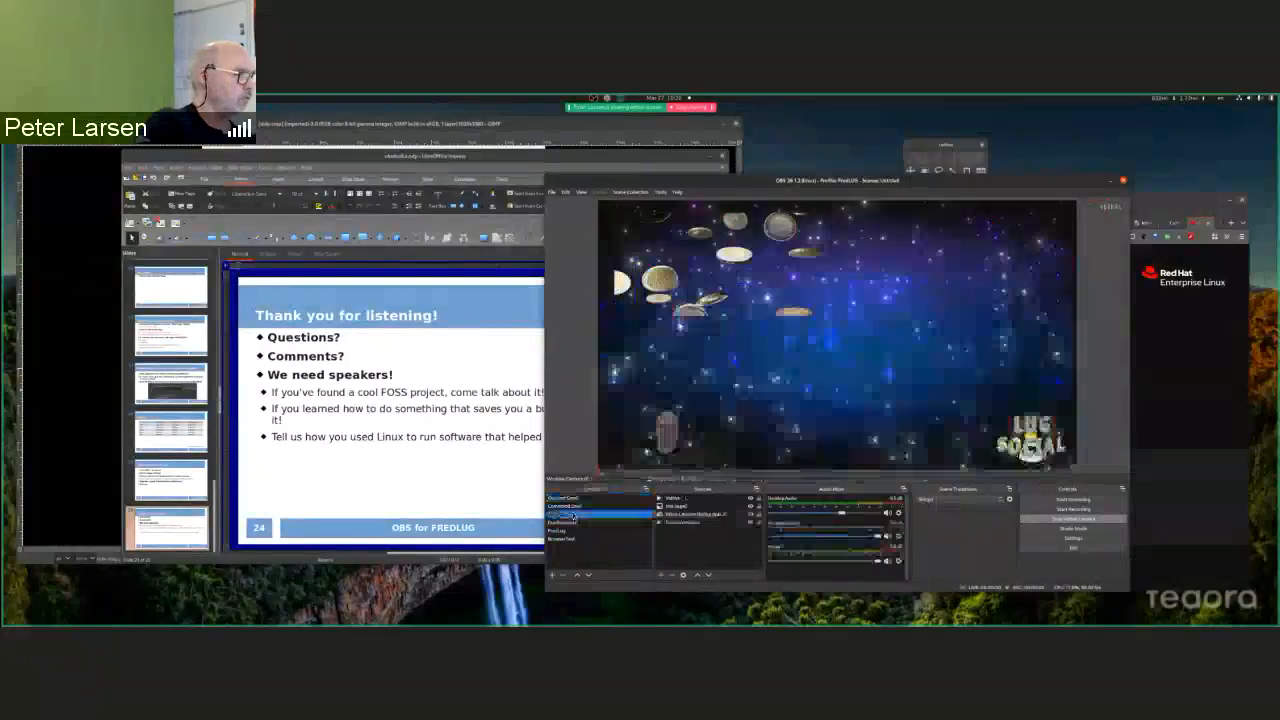
{"action": "left_click", "coordinate": [578, 521]}
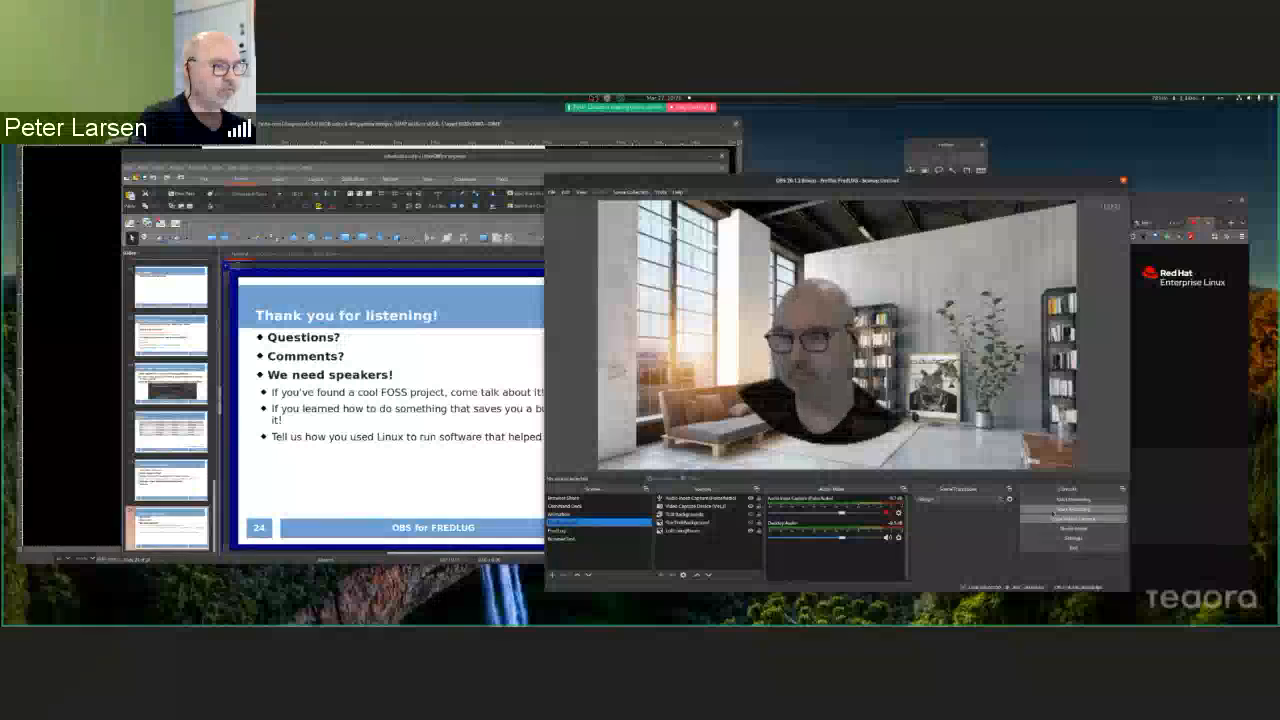
Start streaming, rerun the previous command in the terminal to check the system log, and minimize the terminal
{"action": "left_click", "coordinate": [1051, 502]}
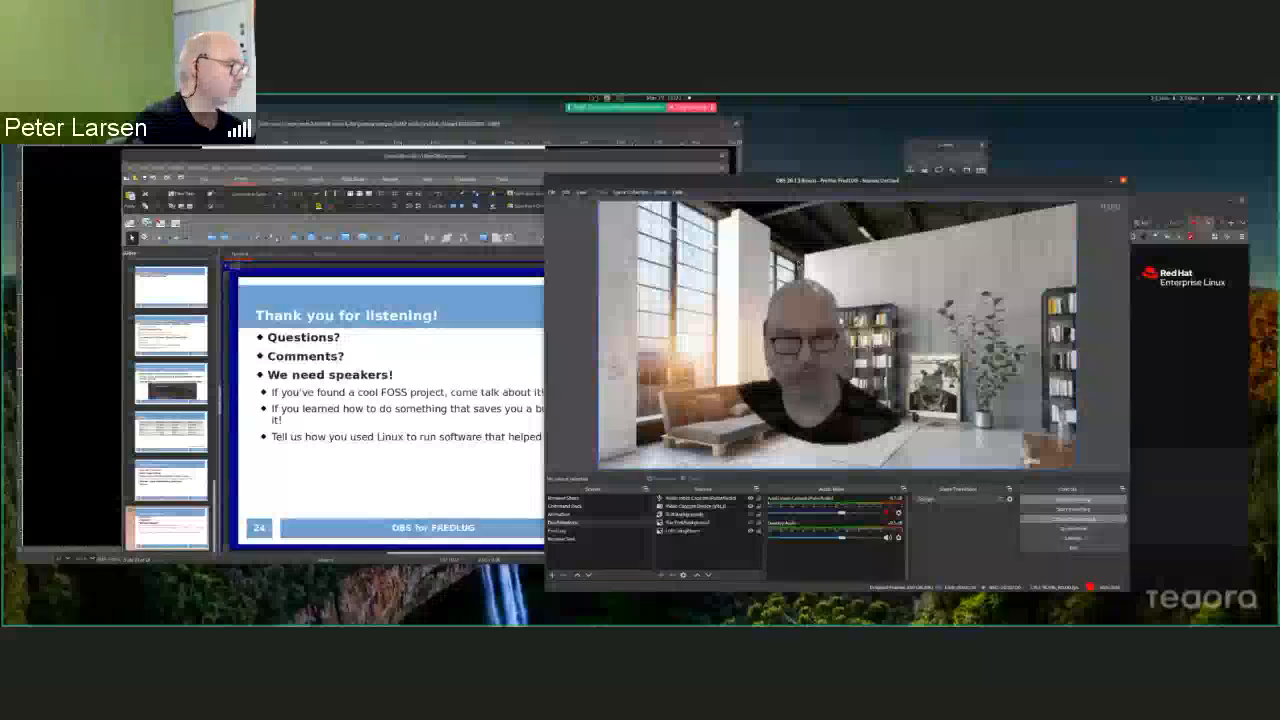
{"action": "key", "text": "alt+Tab"}
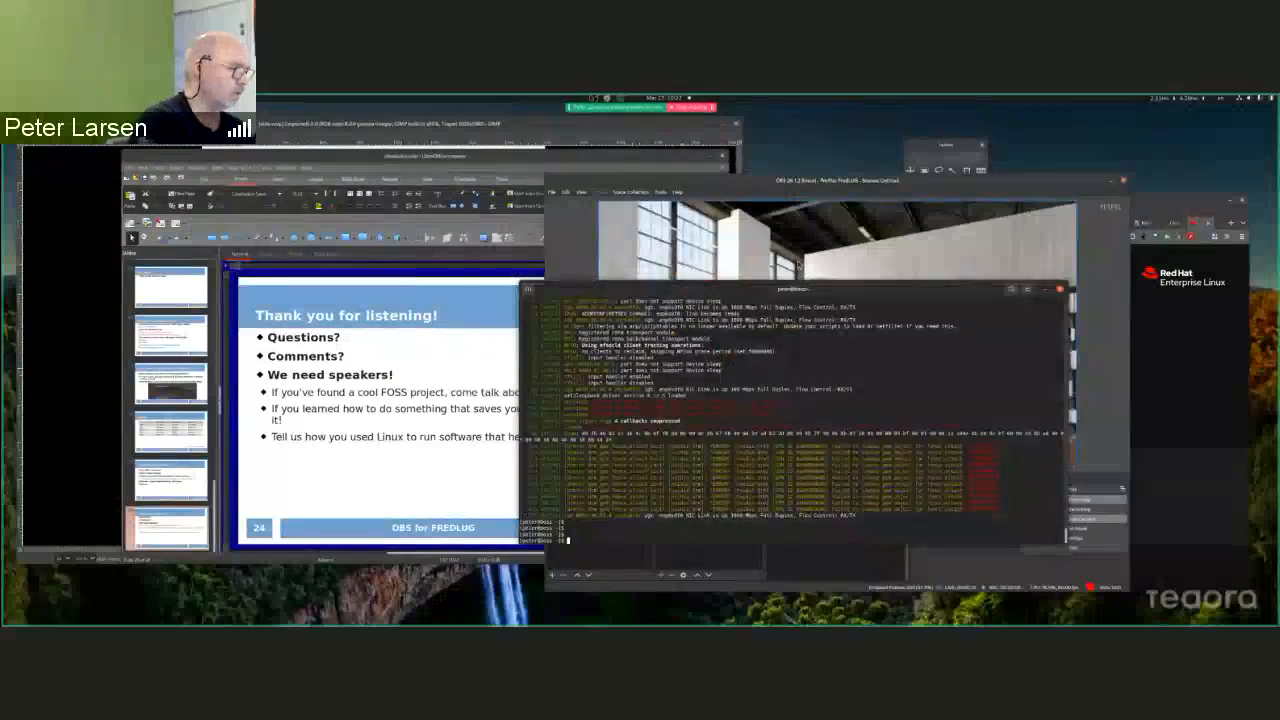
{"action": "key", "text": "Up"}
{"action": "key", "text": "Return"}
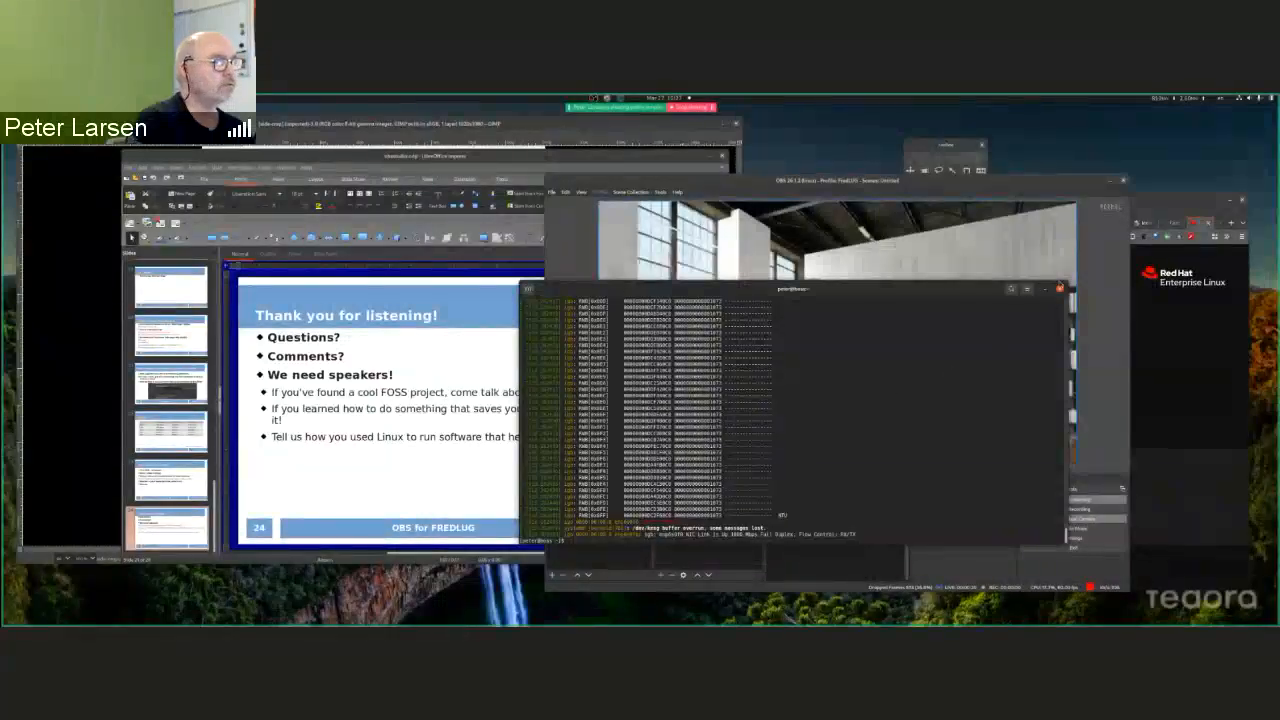
{"action": "left_click", "coordinate": [1047, 291]}
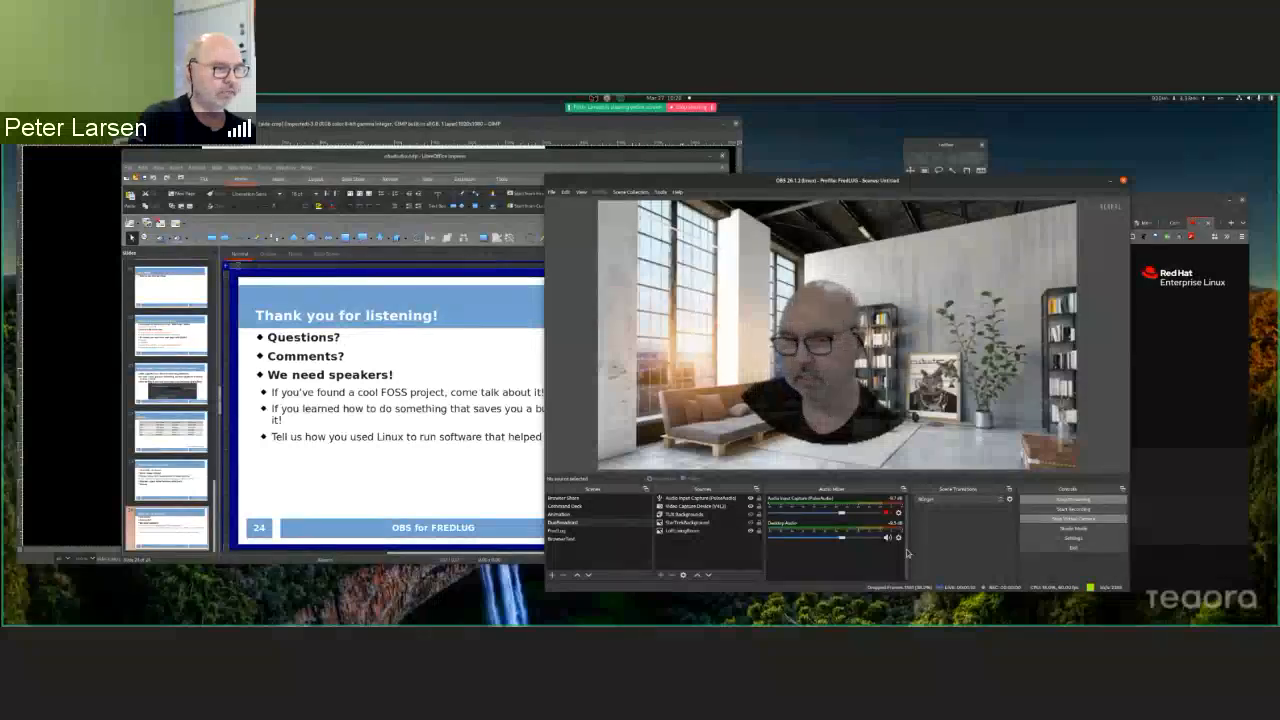
Stop the stream and expand the service list in the Stream settings to show all streaming services
{"action": "left_click", "coordinate": [1090, 500]}
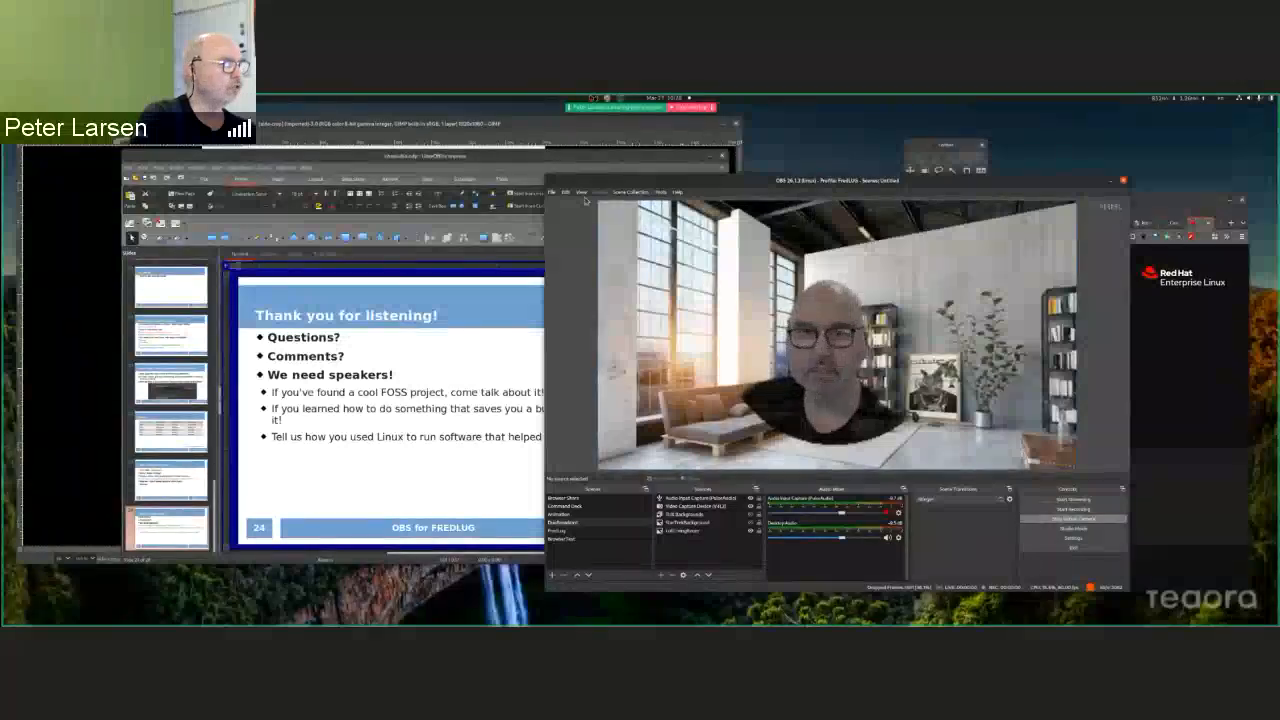
{"action": "left_click", "coordinate": [1073, 538]}
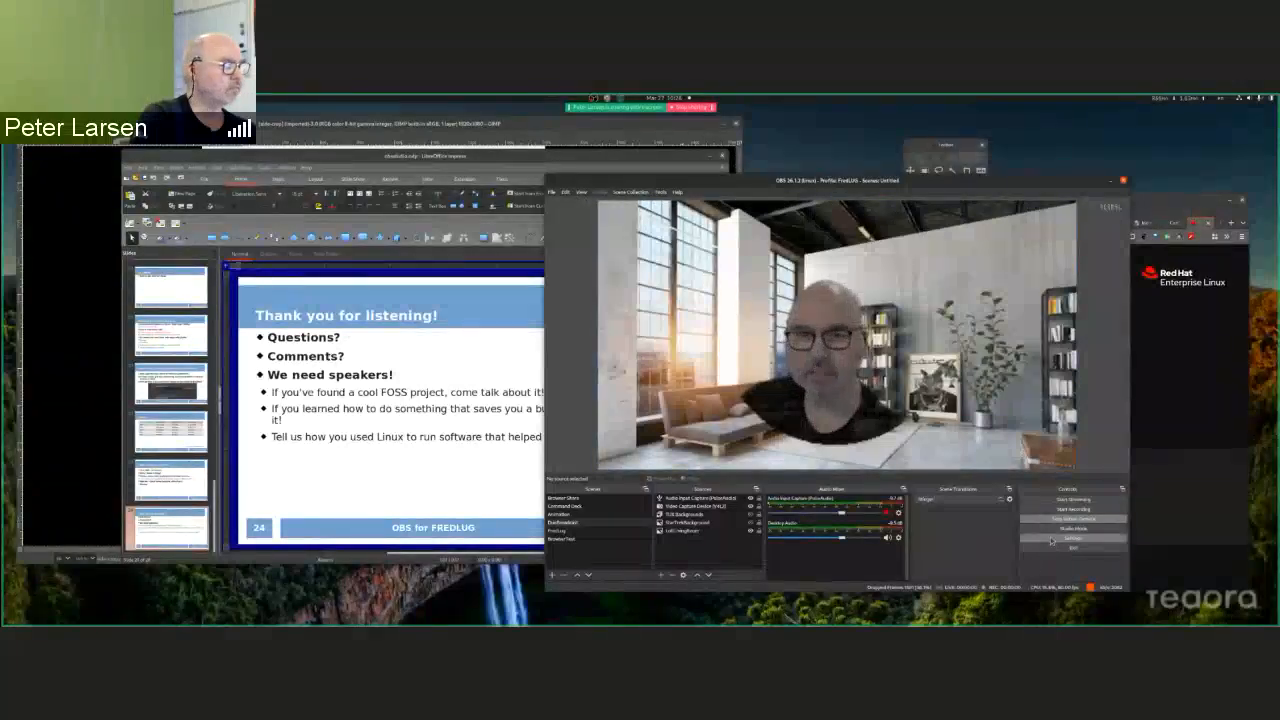
{"action": "left_click", "coordinate": [677, 274]}
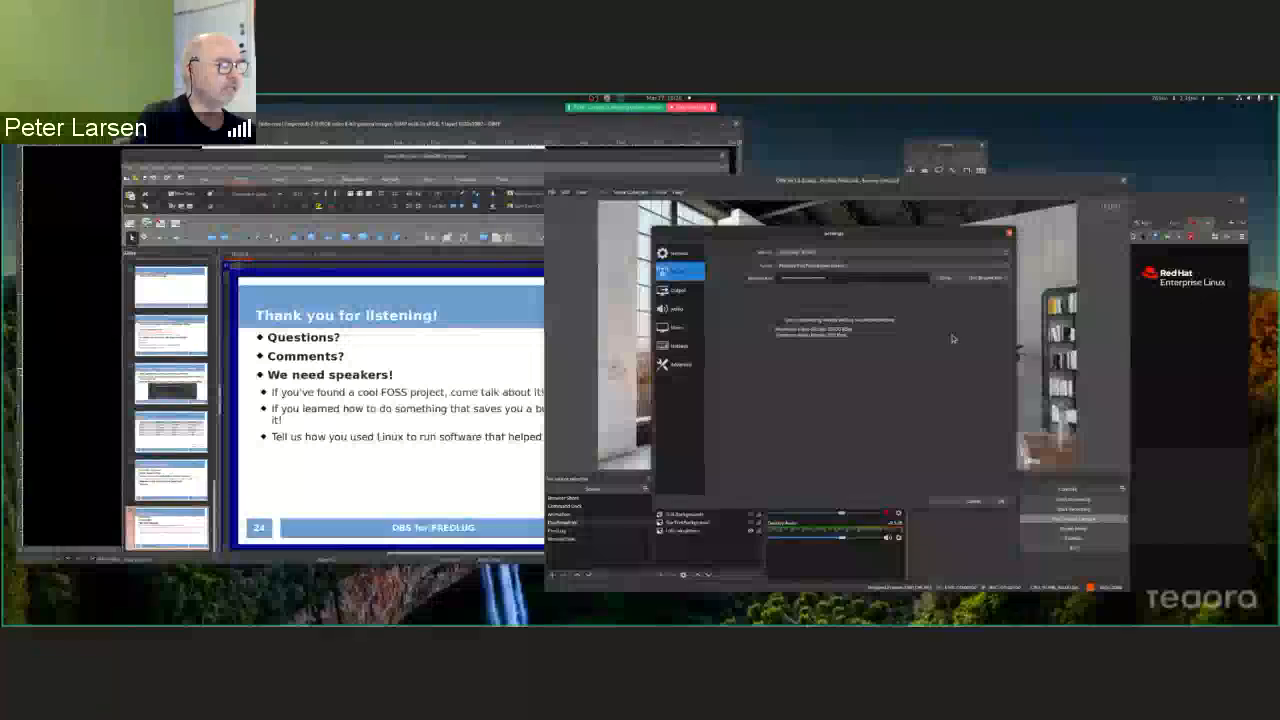
{"action": "left_click", "coordinate": [853, 252]}
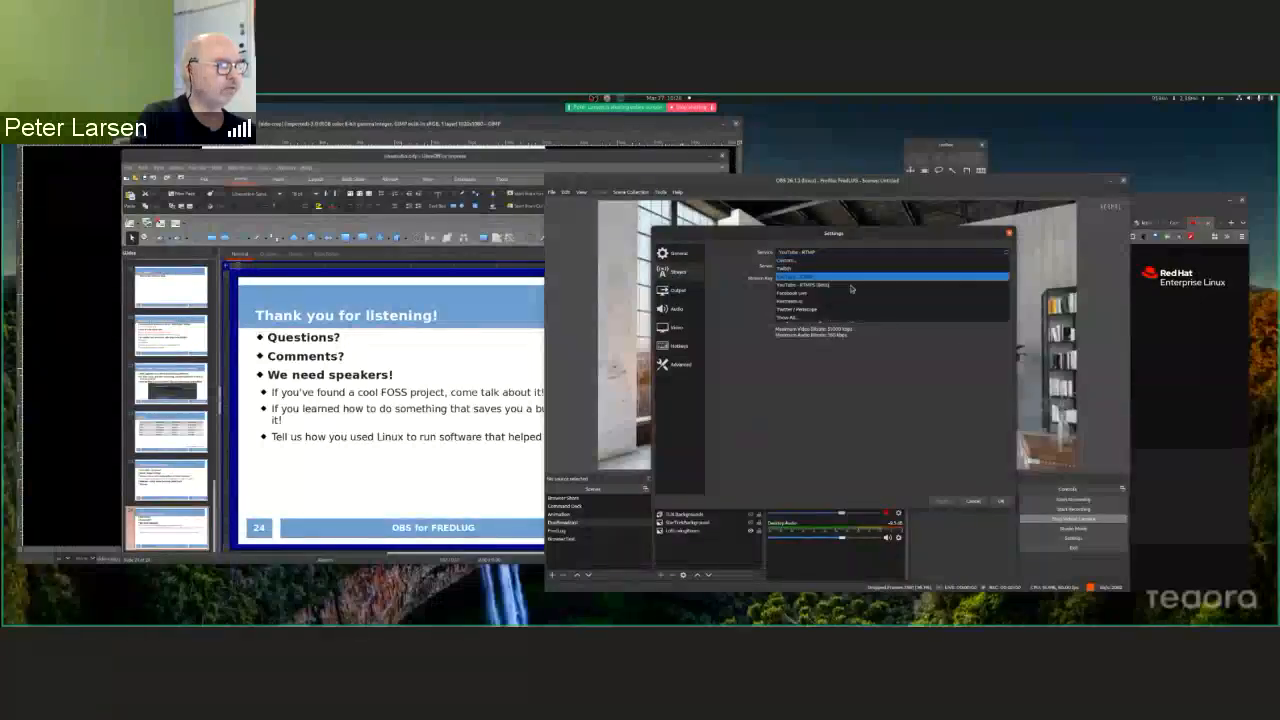
{"action": "left_click", "coordinate": [852, 317]}
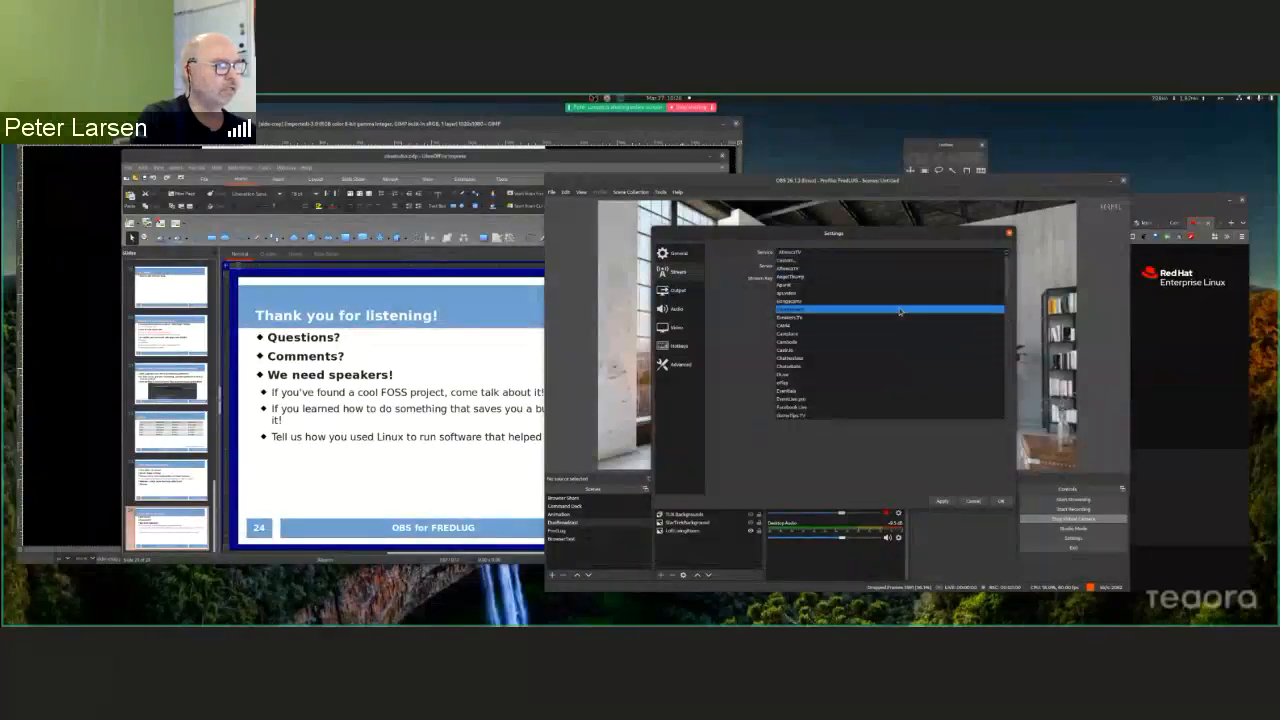
Look through the full list of streaming services and select Twitch as the stream service
{"action": "scroll", "coordinate": [912, 300], "scroll_direction": "down", "scroll_amount": 5}
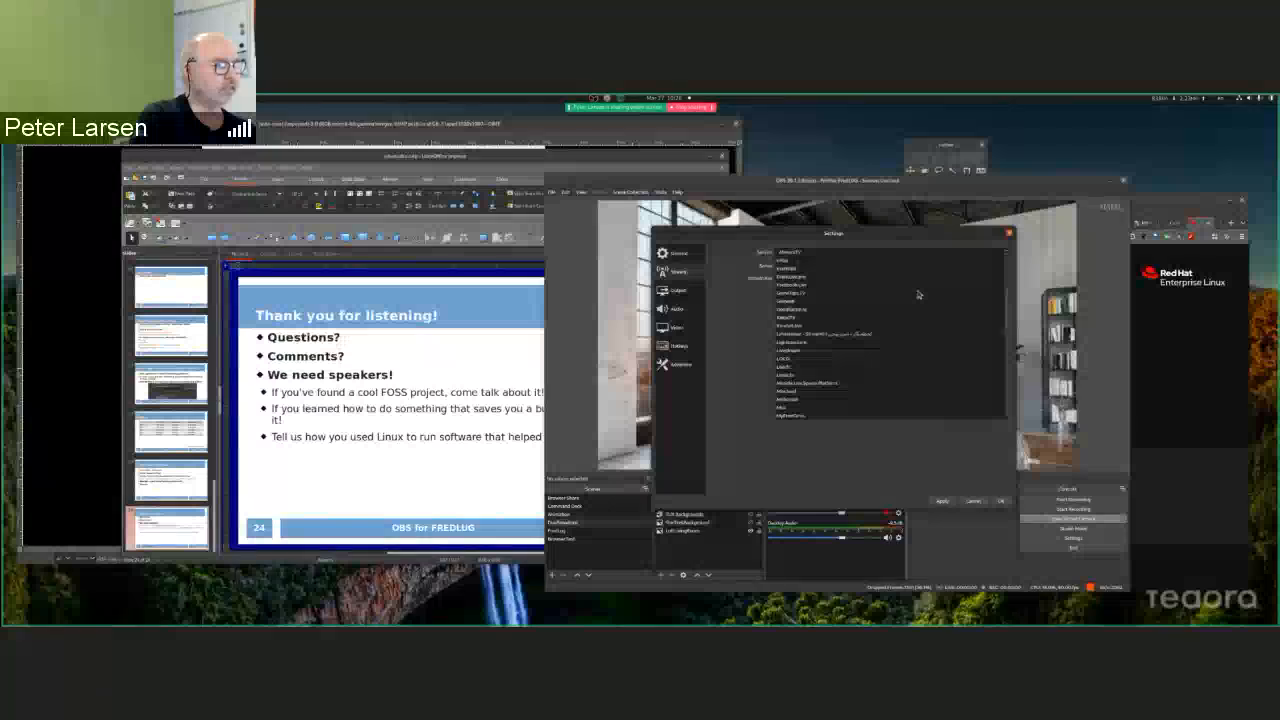
{"action": "scroll", "coordinate": [918, 294], "scroll_direction": "up", "scroll_amount": 3}
{"action": "scroll", "coordinate": [918, 294], "scroll_direction": "down", "scroll_amount": 1}
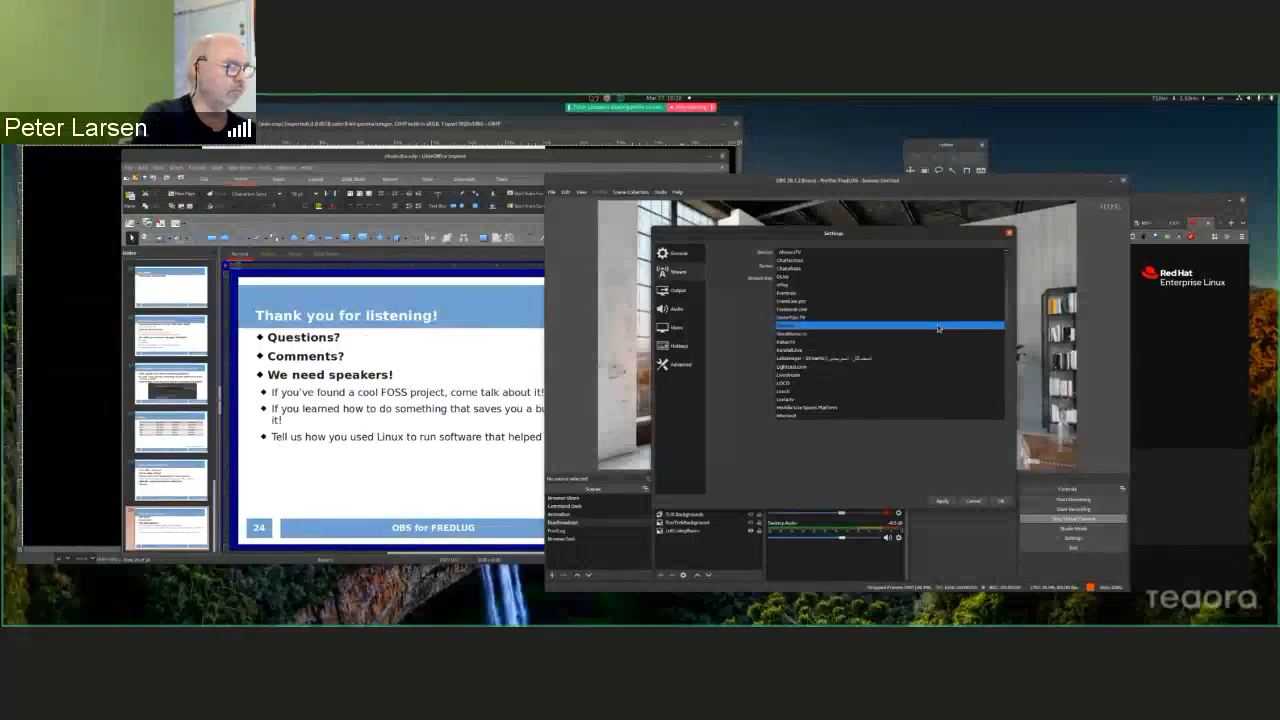
{"action": "scroll", "coordinate": [931, 357], "scroll_direction": "down", "scroll_amount": 3}
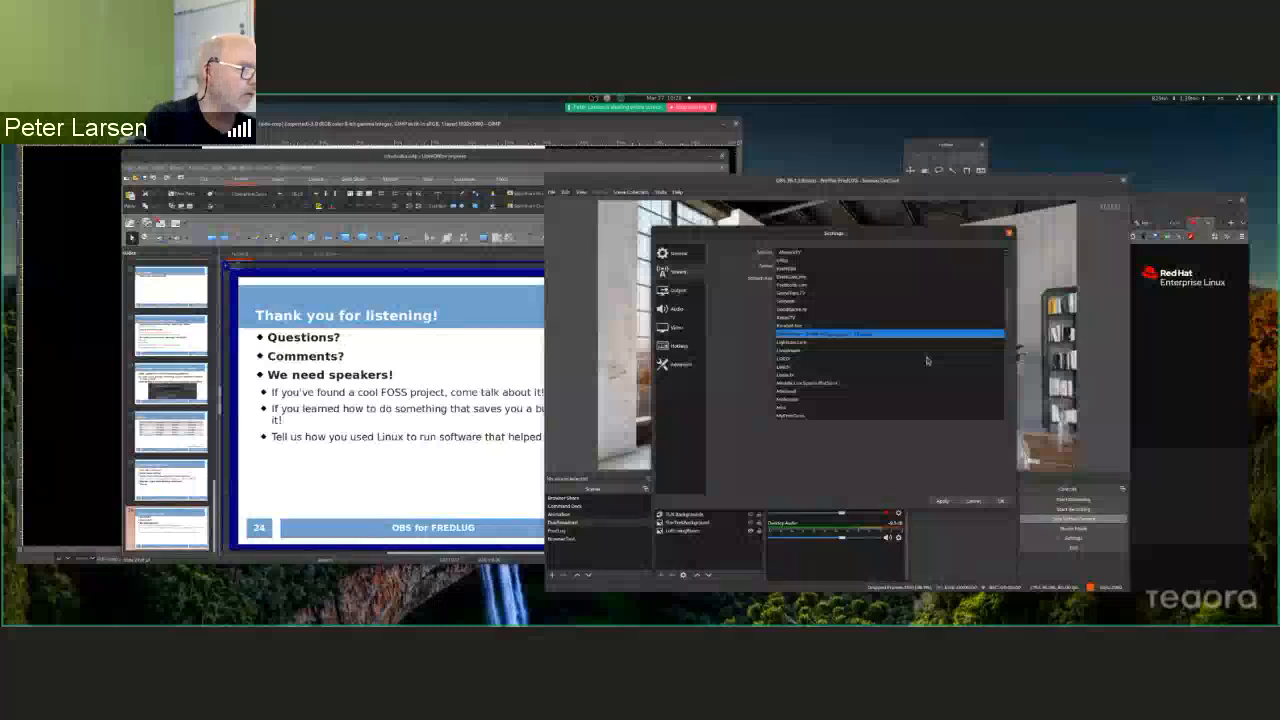
{"action": "scroll", "coordinate": [932, 360], "scroll_direction": "down", "scroll_amount": 3}
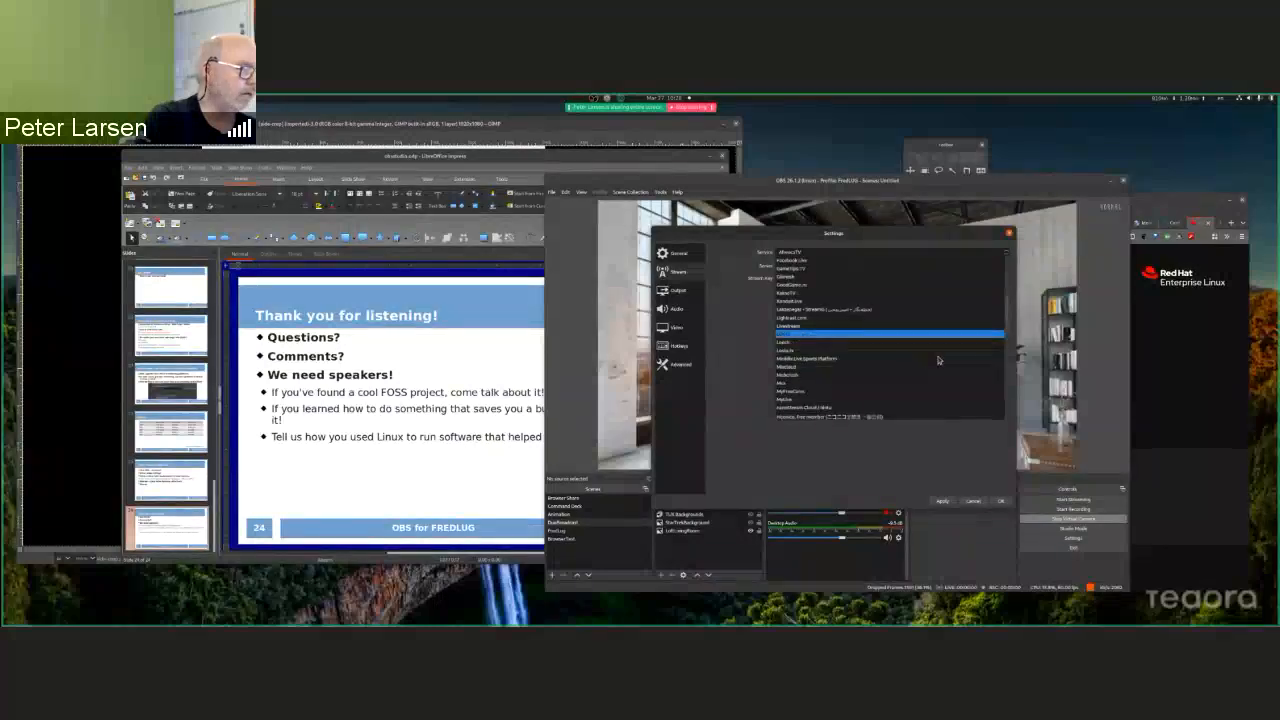
{"action": "scroll", "coordinate": [938, 360], "scroll_direction": "down", "scroll_amount": 3}
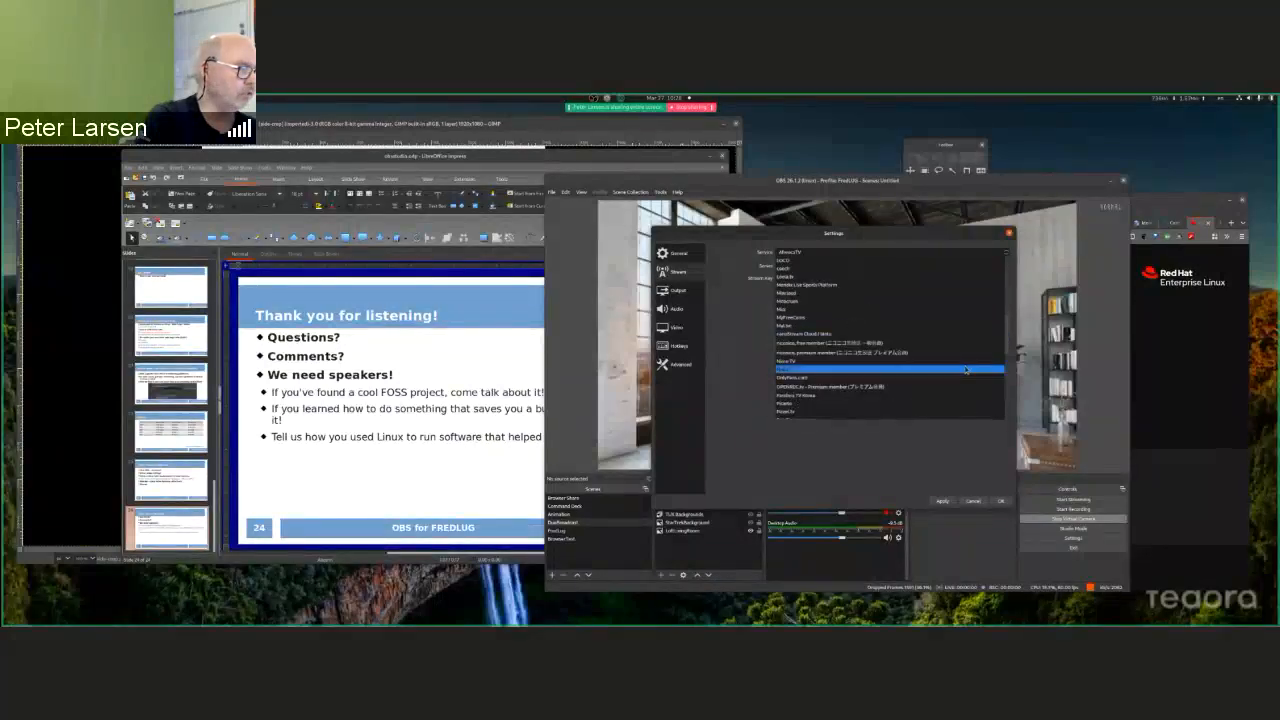
{"action": "scroll", "coordinate": [966, 369], "scroll_direction": "down", "scroll_amount": 1}
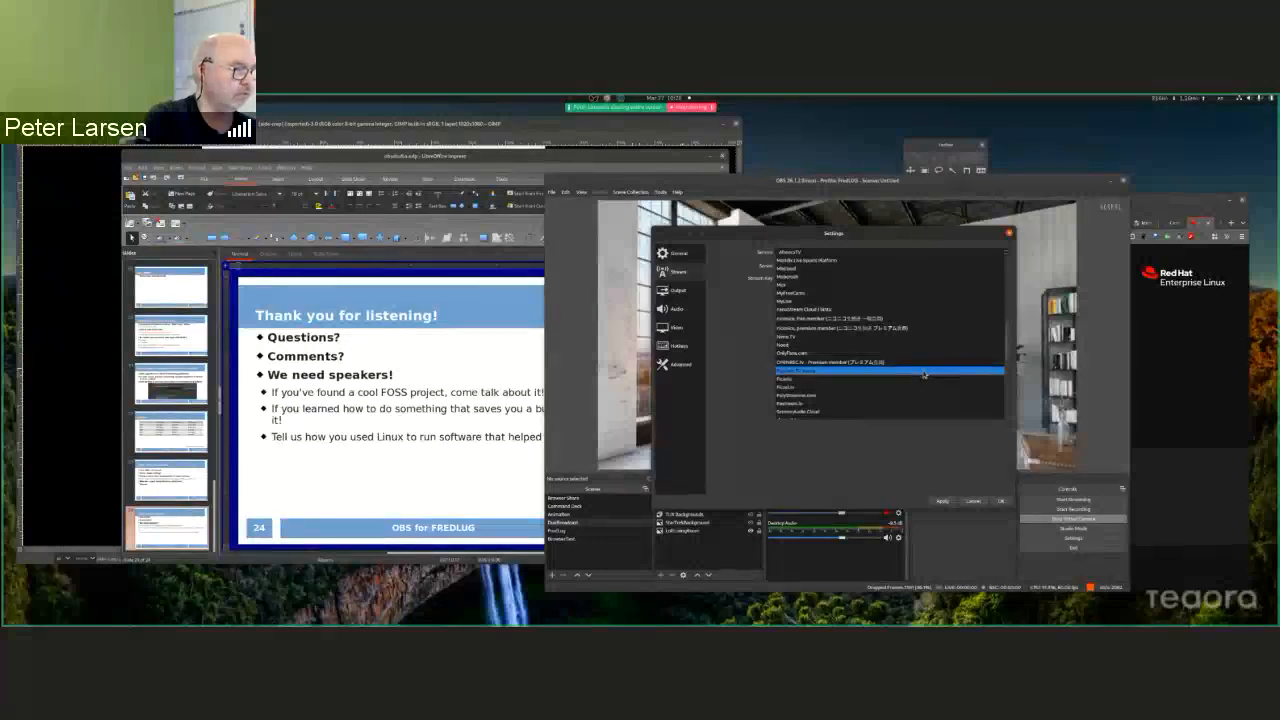
{"action": "scroll", "coordinate": [924, 375], "scroll_direction": "down", "scroll_amount": 4}
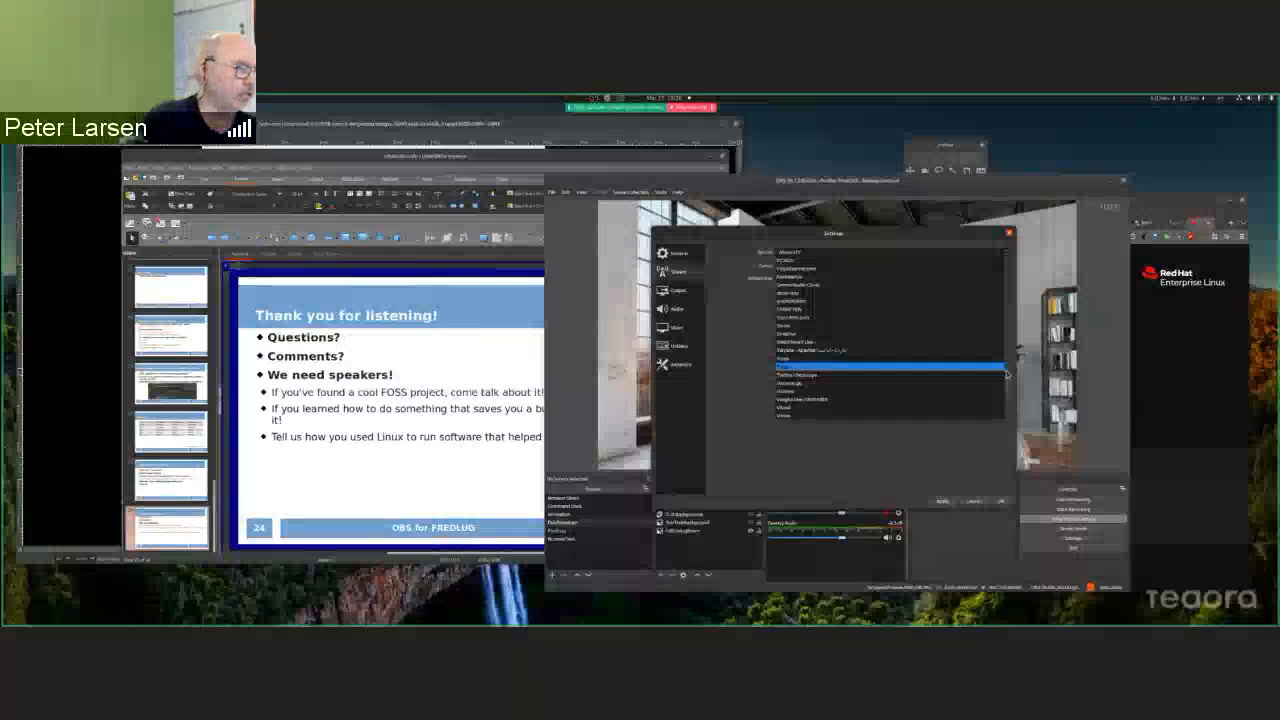
{"action": "left_click", "coordinate": [924, 368]}
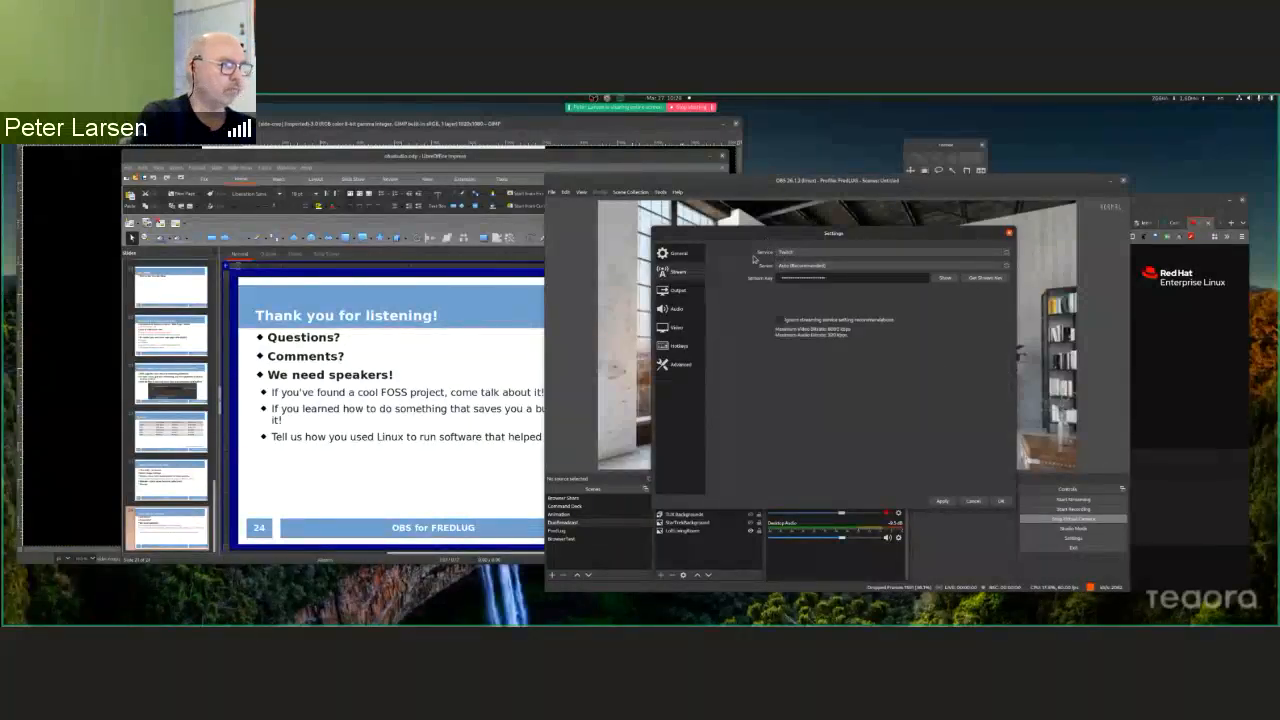
Set the Twitch server to US East: Ashburn, VA, and review the rest of the service list while keeping Twitch
{"action": "left_click", "coordinate": [829, 265]}
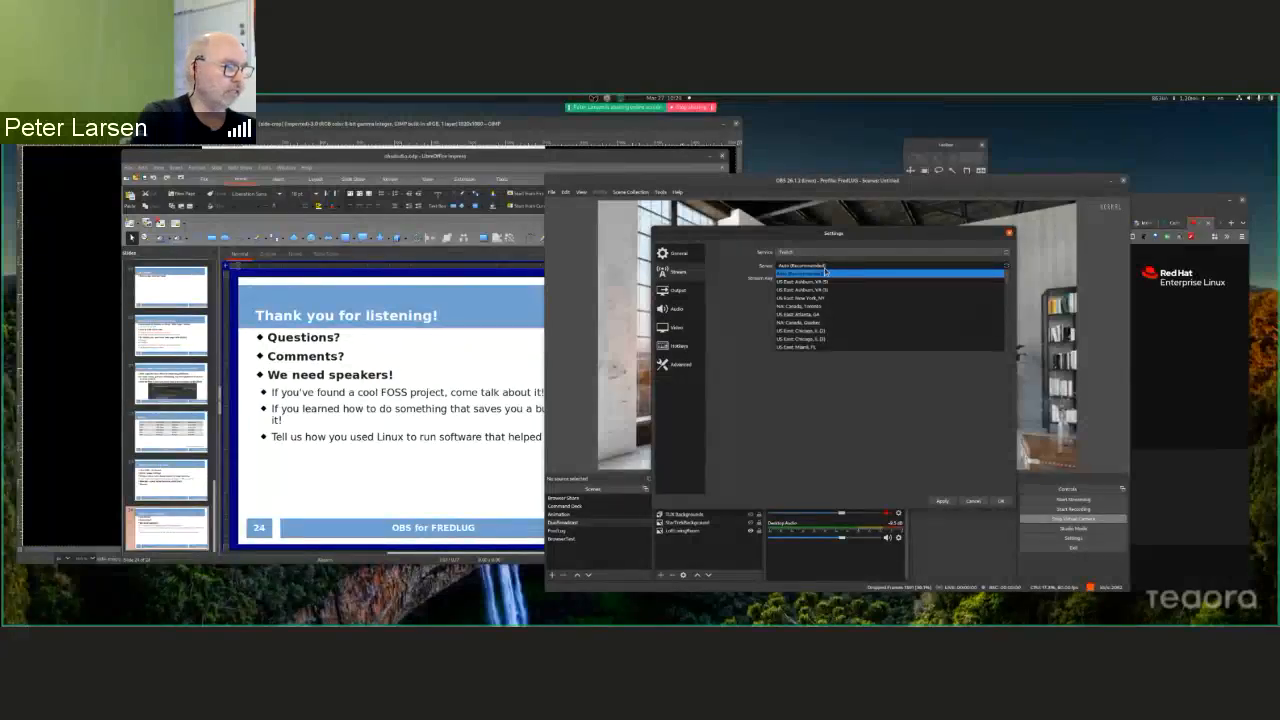
{"action": "left_click", "coordinate": [825, 272]}
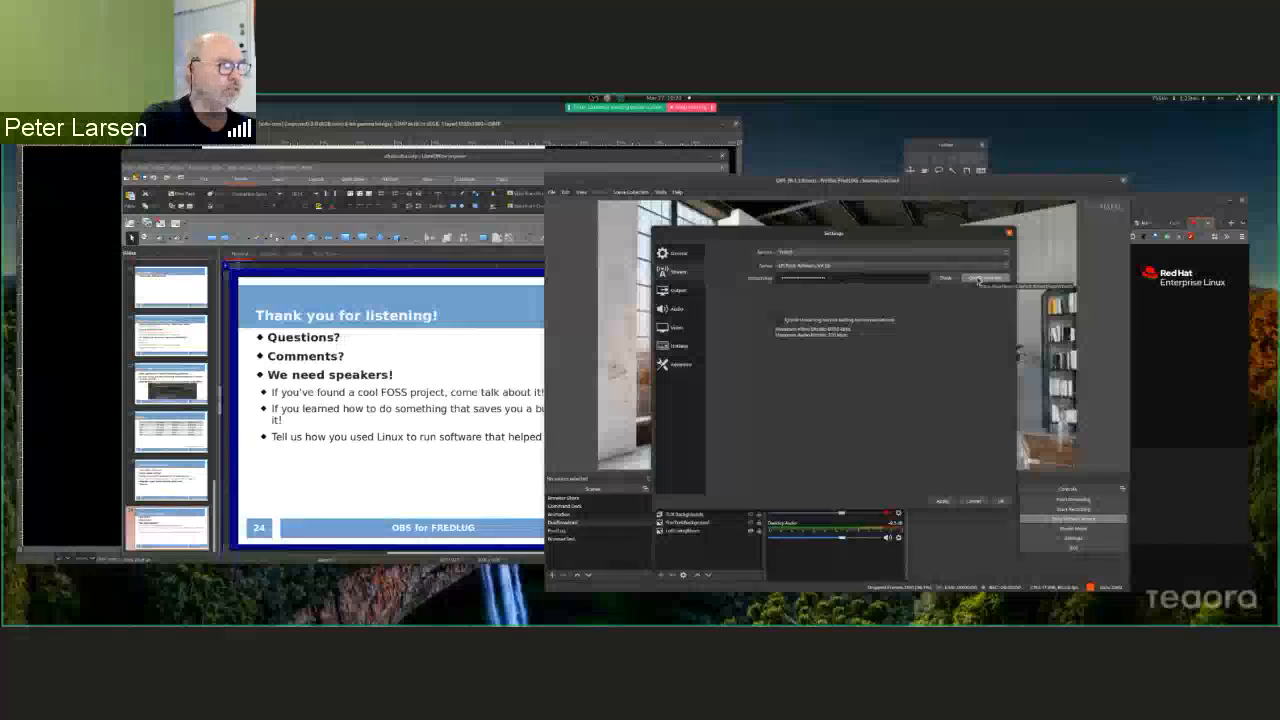
{"action": "left_click", "coordinate": [830, 252]}
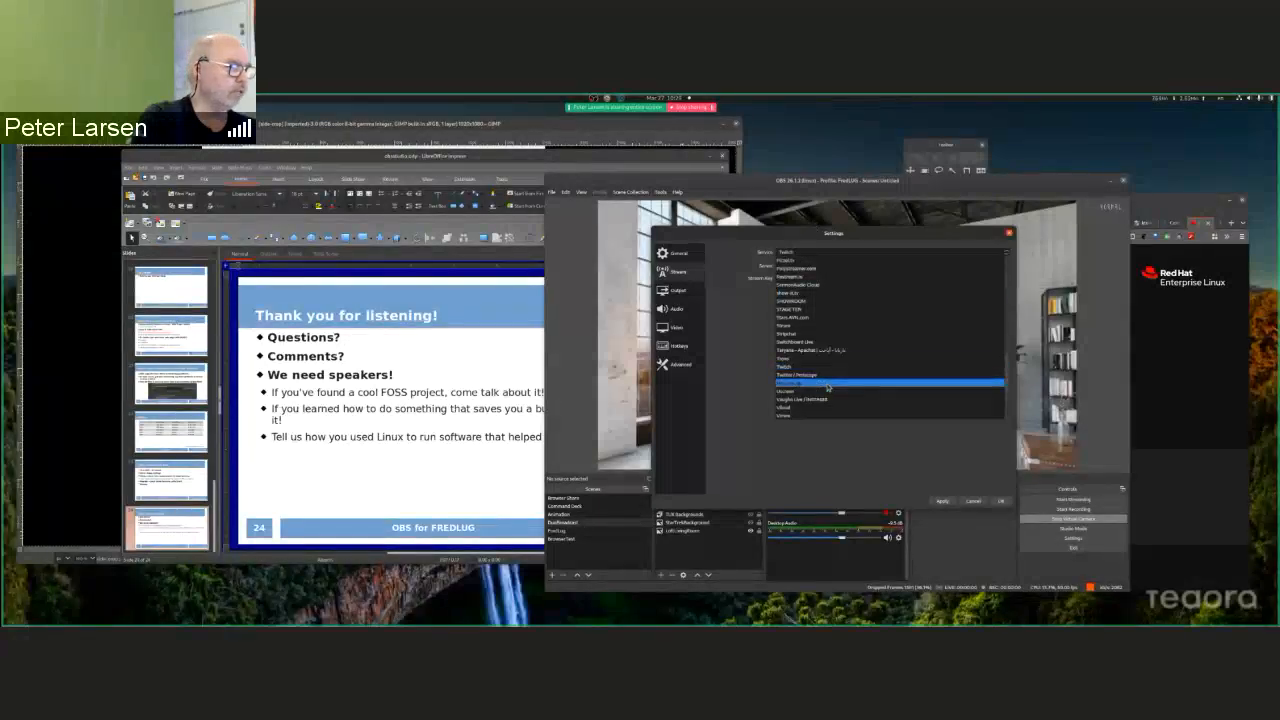
{"action": "scroll", "coordinate": [828, 417], "scroll_direction": "down", "scroll_amount": 3}
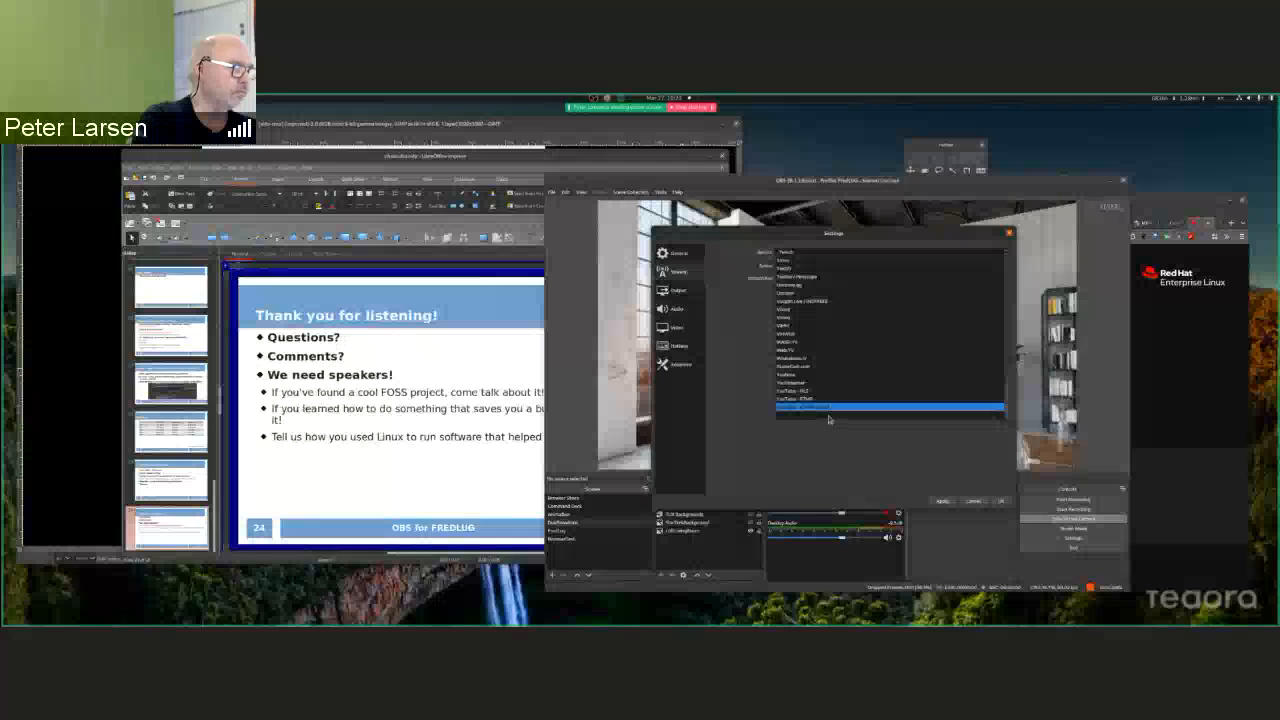
{"action": "left_click", "coordinate": [754, 474]}
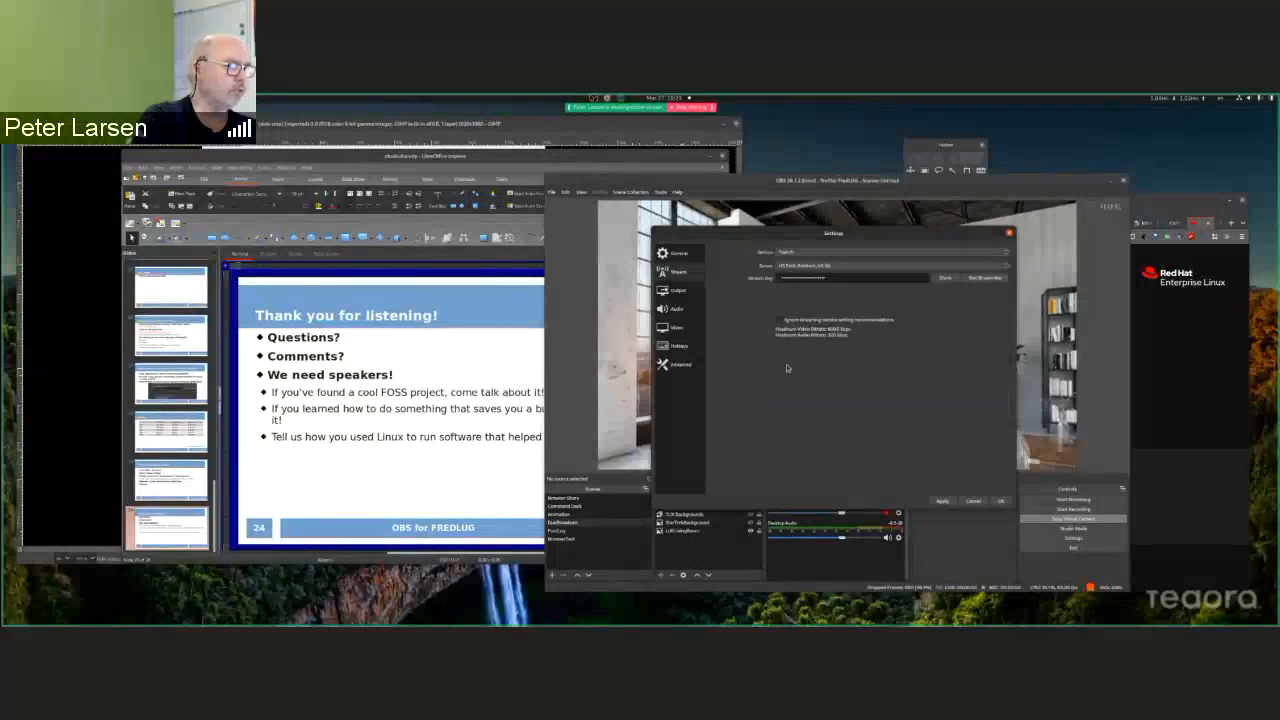
Request the Twitch stream key and move the Twitch login page that opens in Firefox into its own maximized window
{"action": "left_click", "coordinate": [972, 280]}
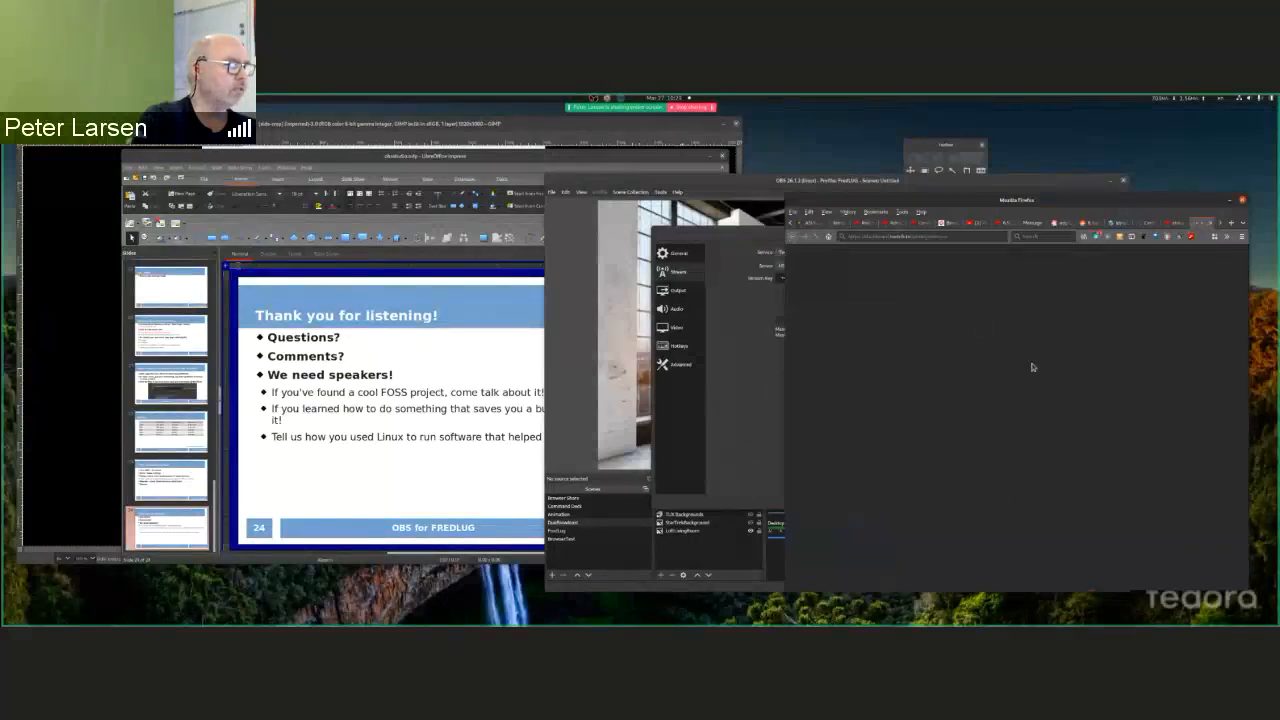
{"action": "right_click", "coordinate": [1191, 224]}
{"action": "left_click", "coordinate": [1191, 227]}
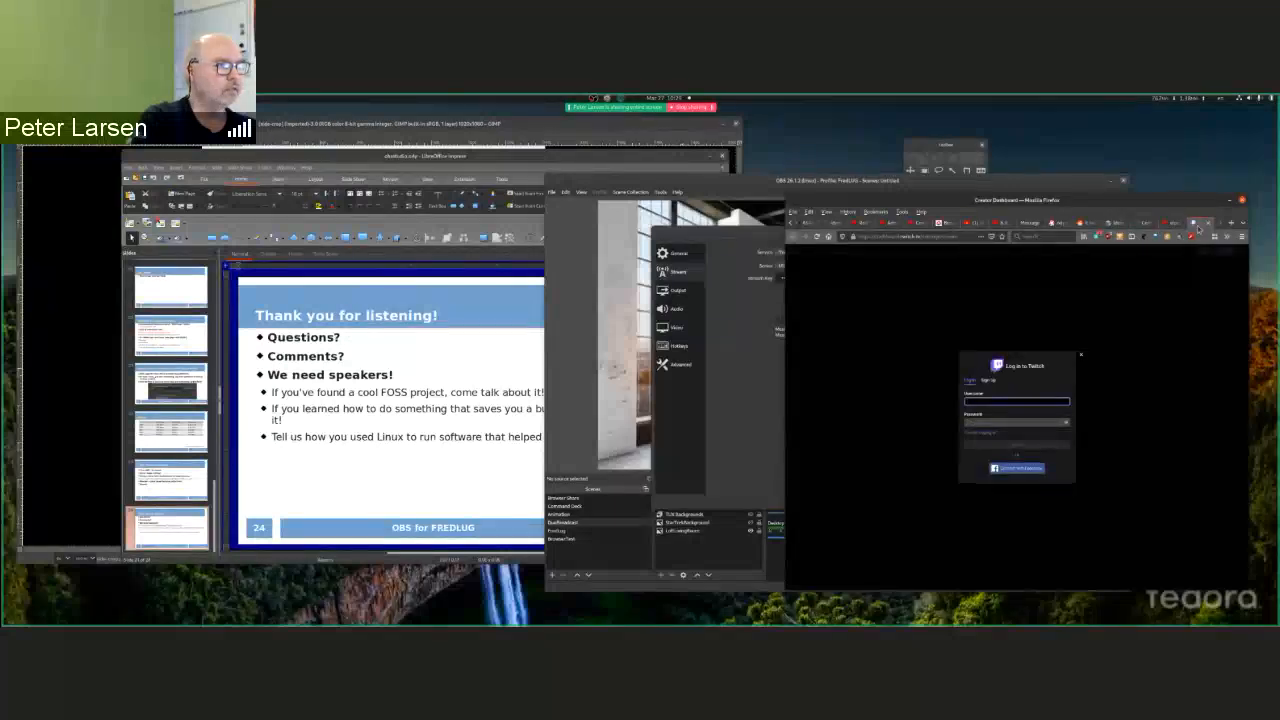
{"action": "left_click", "coordinate": [1208, 223]}
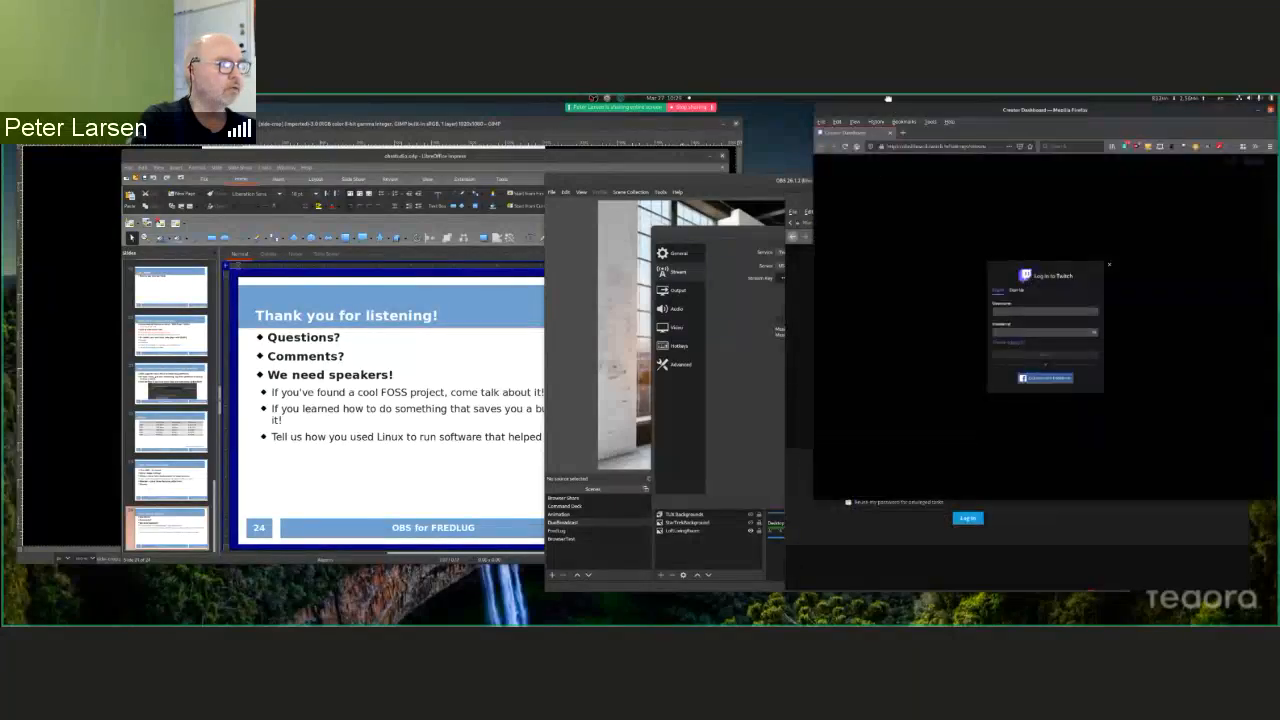
{"action": "double_click", "coordinate": [889, 107]}
Log in to Twitch with the saved username and account password, and enter the login verification code
{"action": "left_click", "coordinate": [621, 375]}
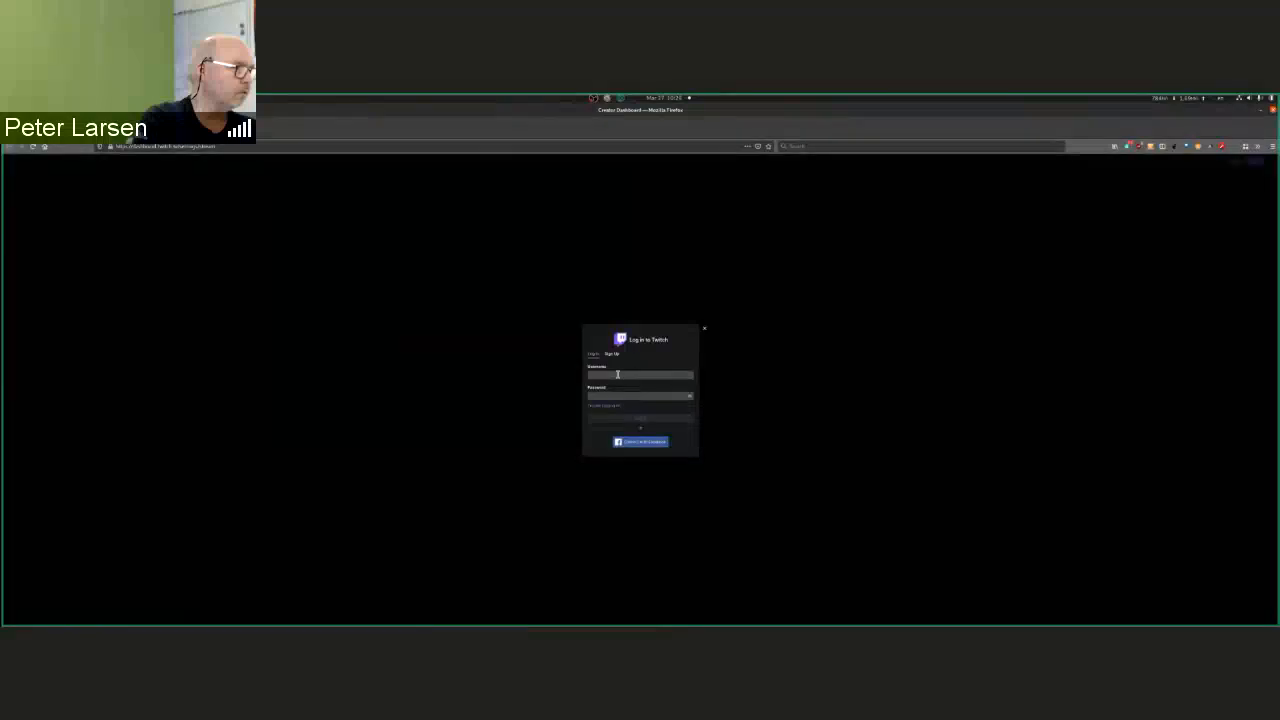
{"action": "left_click", "coordinate": [629, 389]}
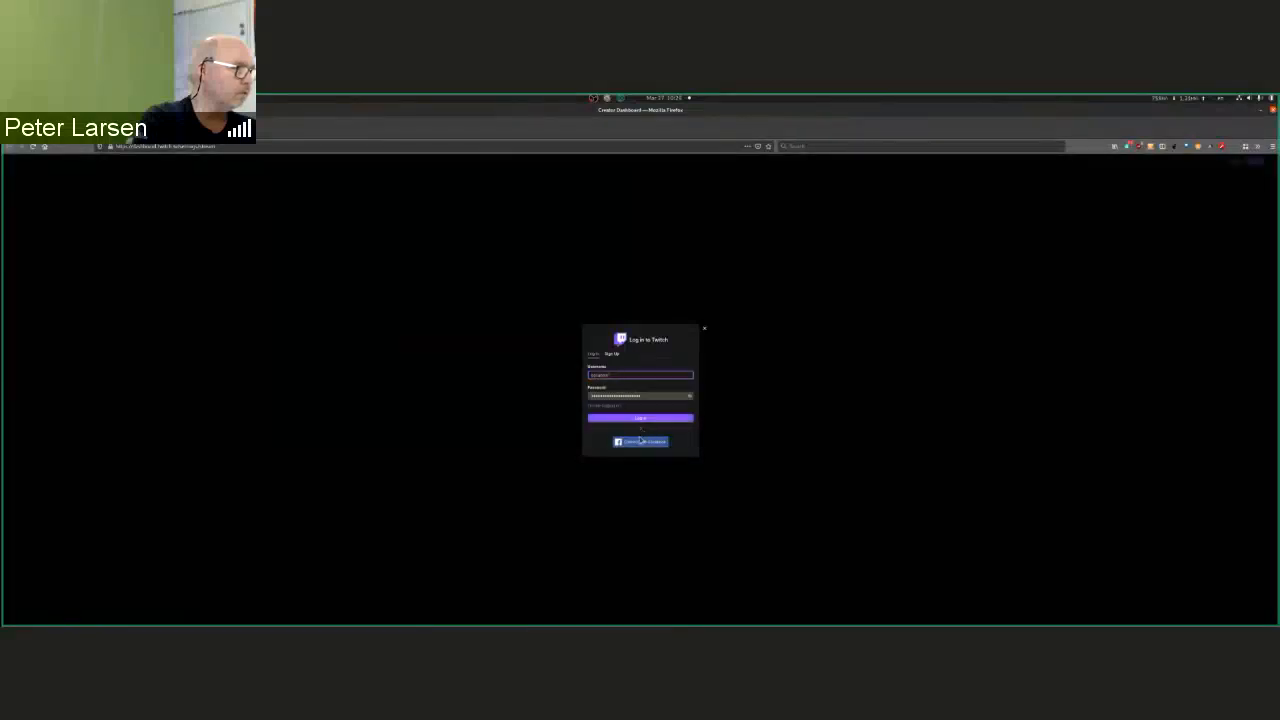
{"action": "left_click", "coordinate": [640, 420]}
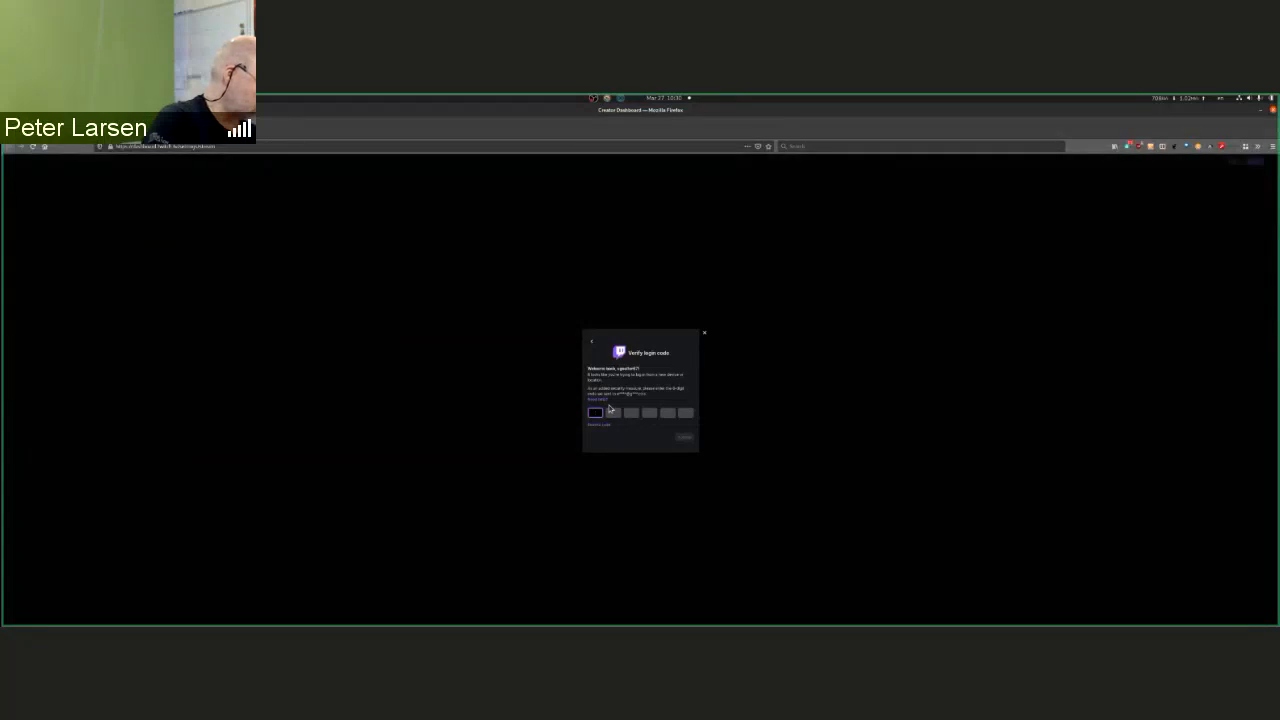
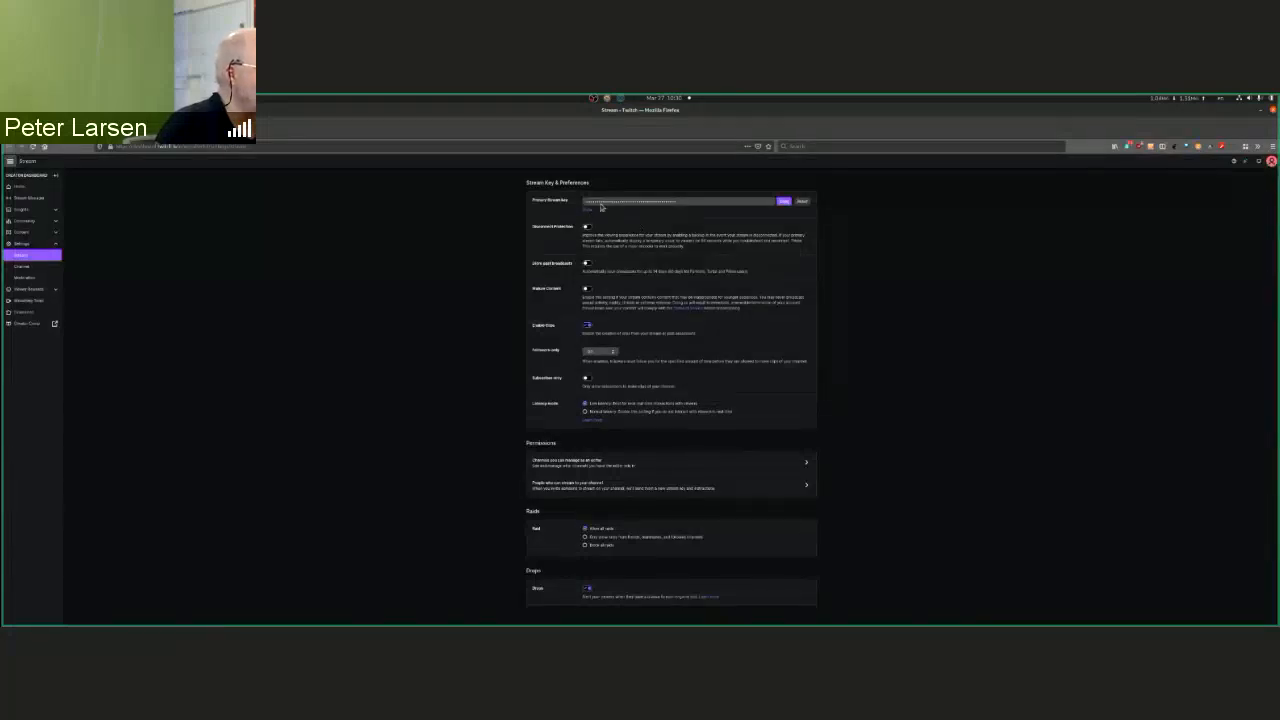
Copy the primary stream key from Twitch, switch to OBS Studio and replace the stream key in the Stream settings with it
{"action": "left_click", "coordinate": [783, 201]}
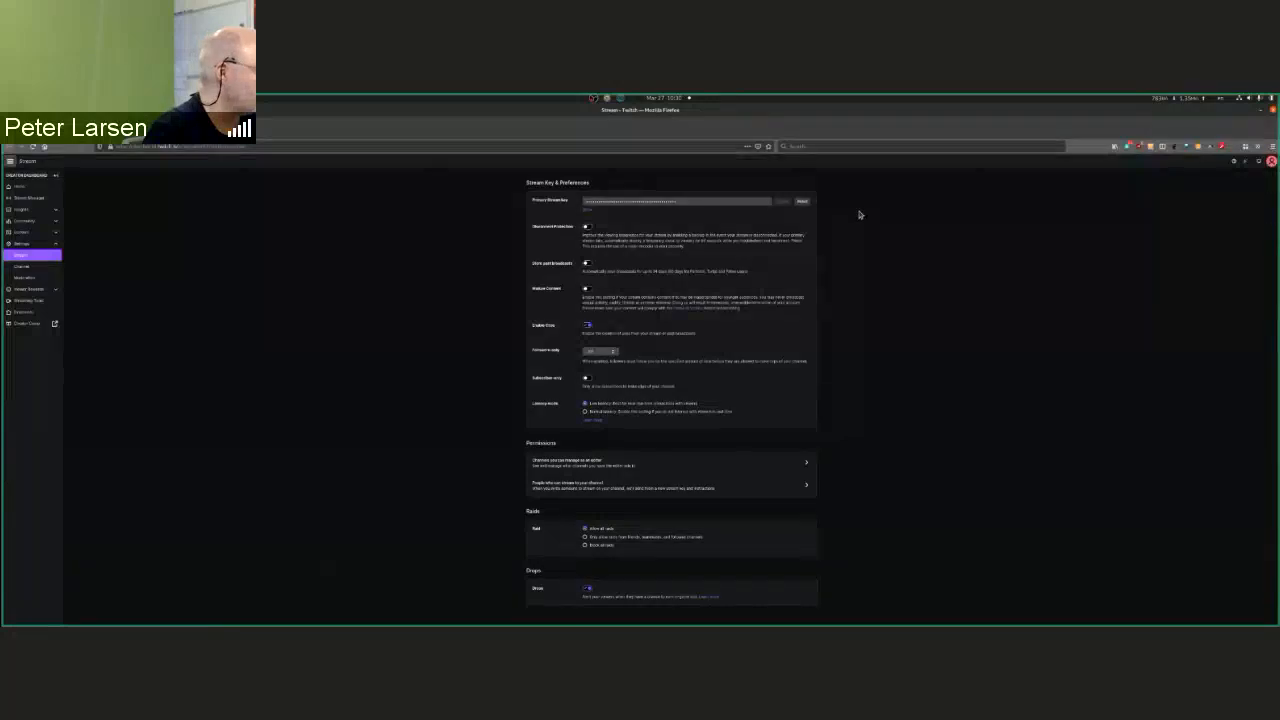
{"action": "key", "text": "alt+Tab"}
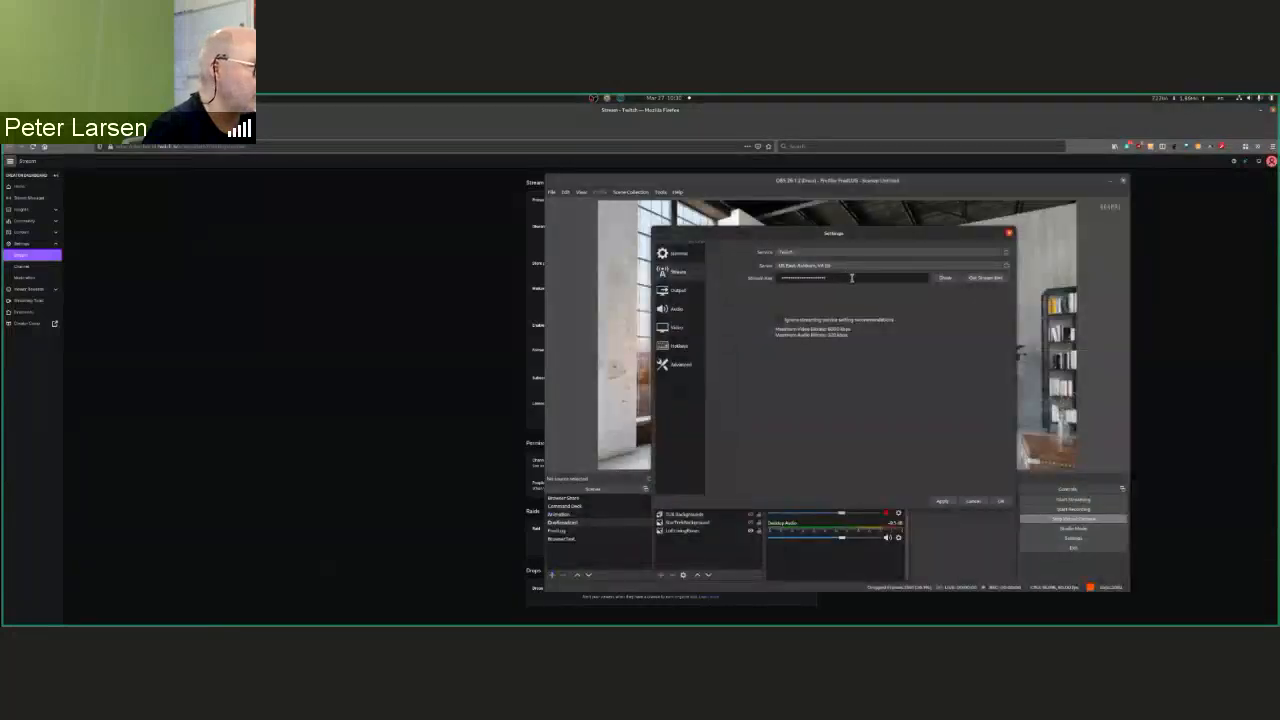
{"action": "key", "text": "ctrl+a"}
{"action": "key", "text": "ctrl+v"}
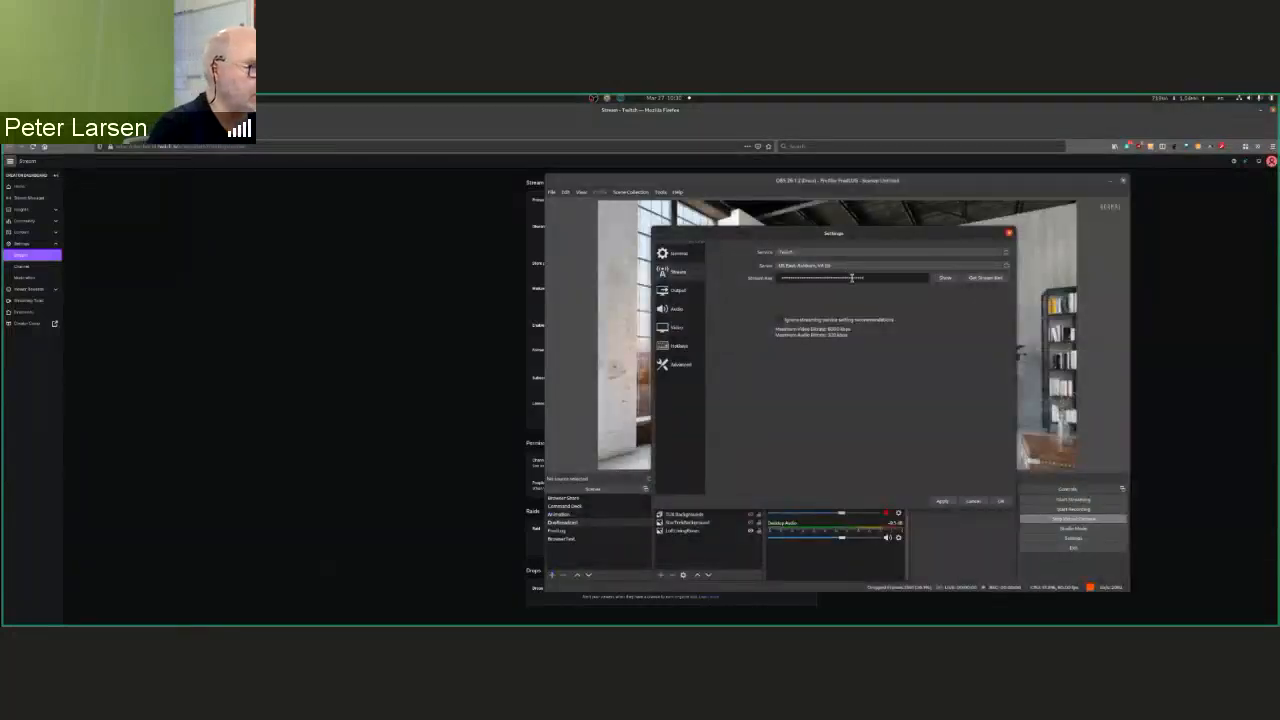
Apply and close the stream settings, and start streaming to Twitch
{"action": "left_click", "coordinate": [946, 502]}
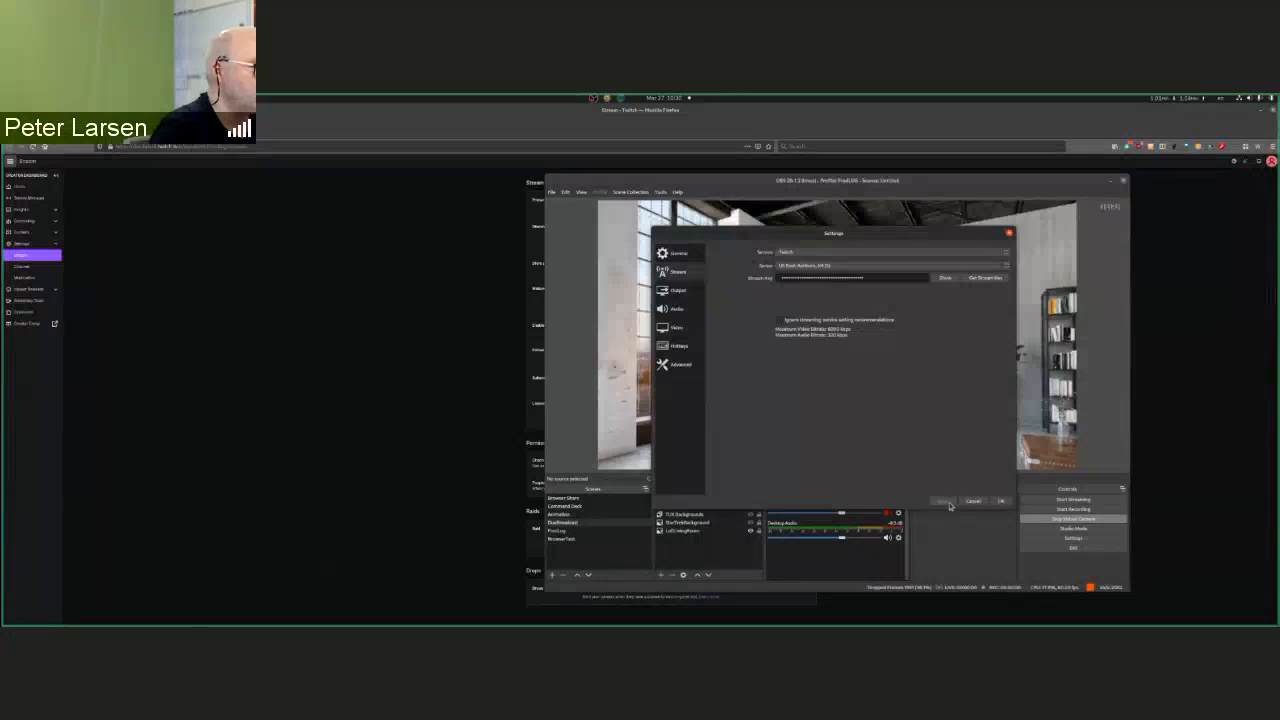
{"action": "left_click", "coordinate": [1003, 500]}
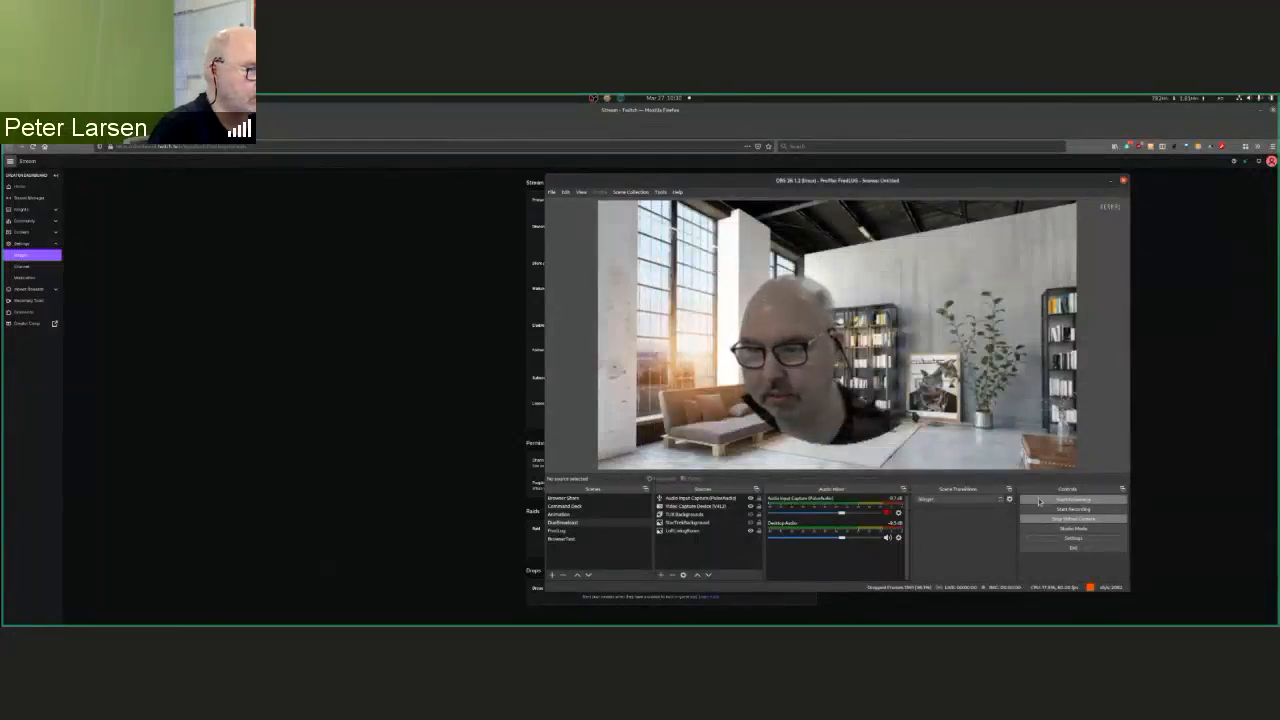
{"action": "left_click", "coordinate": [1039, 502]}
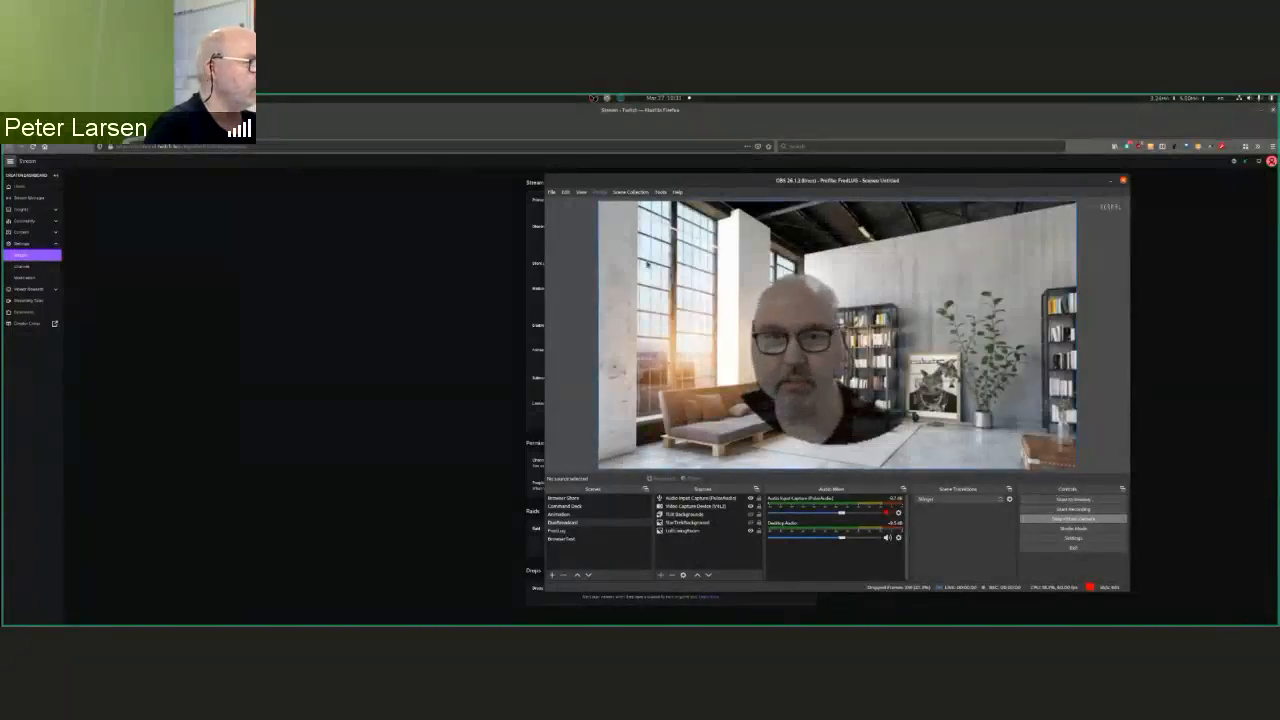
Review the Stream, Output, Video and Advanced settings, including the audio bitrate choices, and leave the settings without saving
{"action": "left_click", "coordinate": [551, 191]}
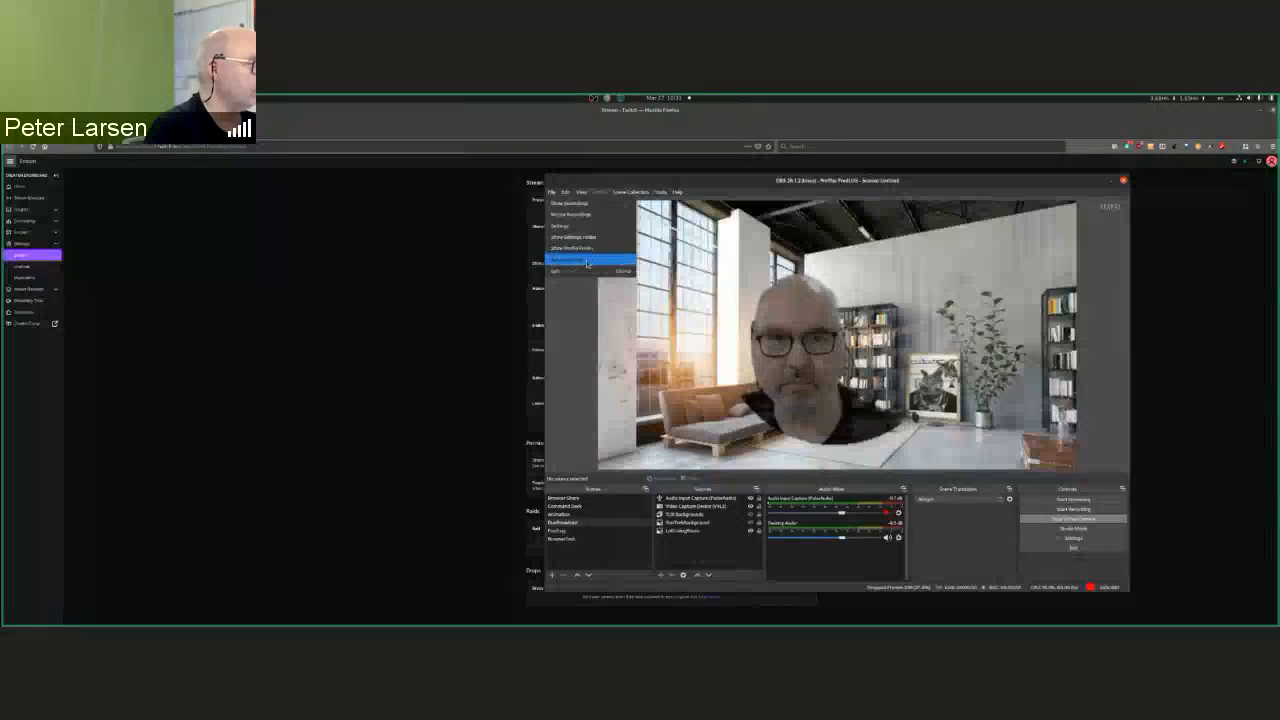
{"action": "left_click", "coordinate": [582, 226]}
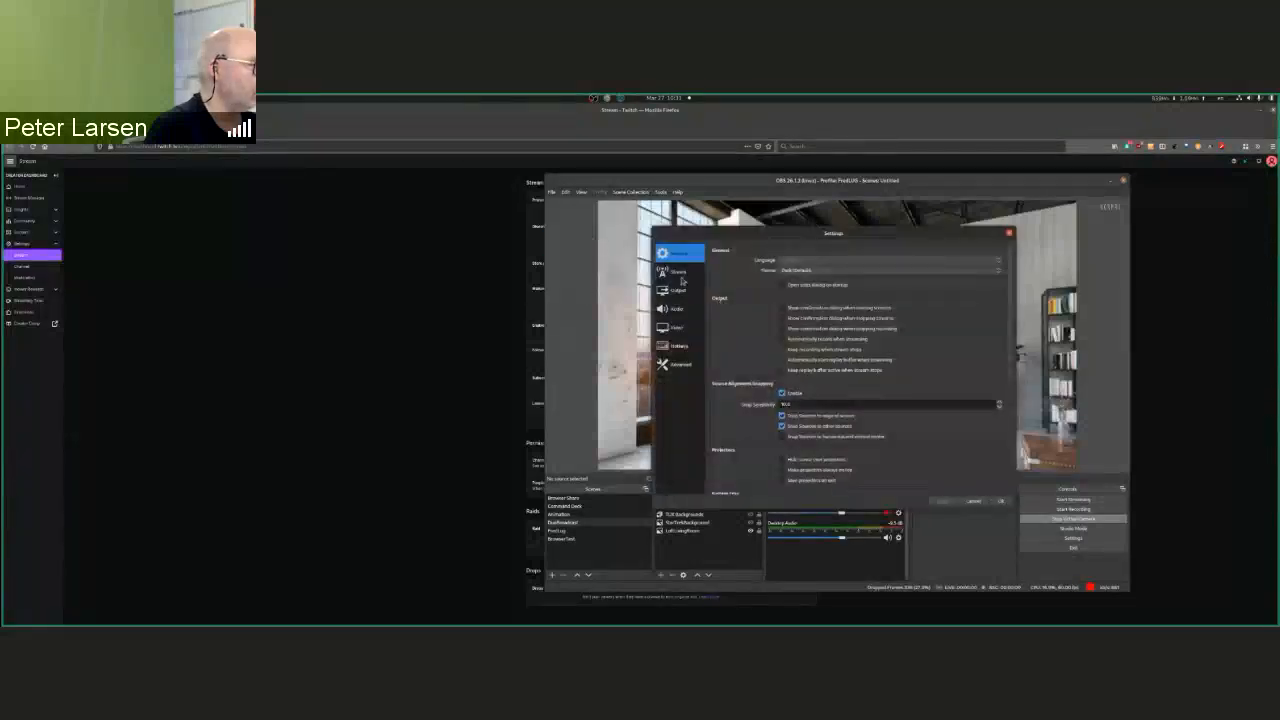
{"action": "left_click", "coordinate": [680, 276]}
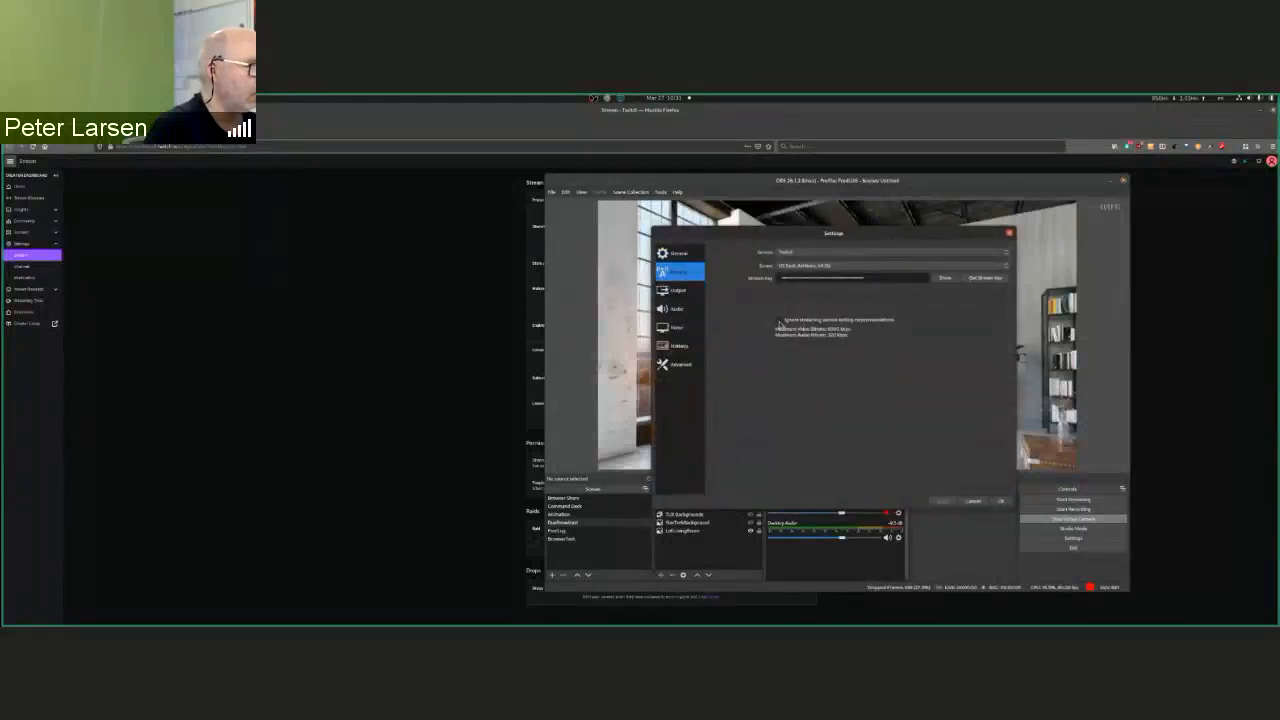
{"action": "left_click", "coordinate": [670, 292]}
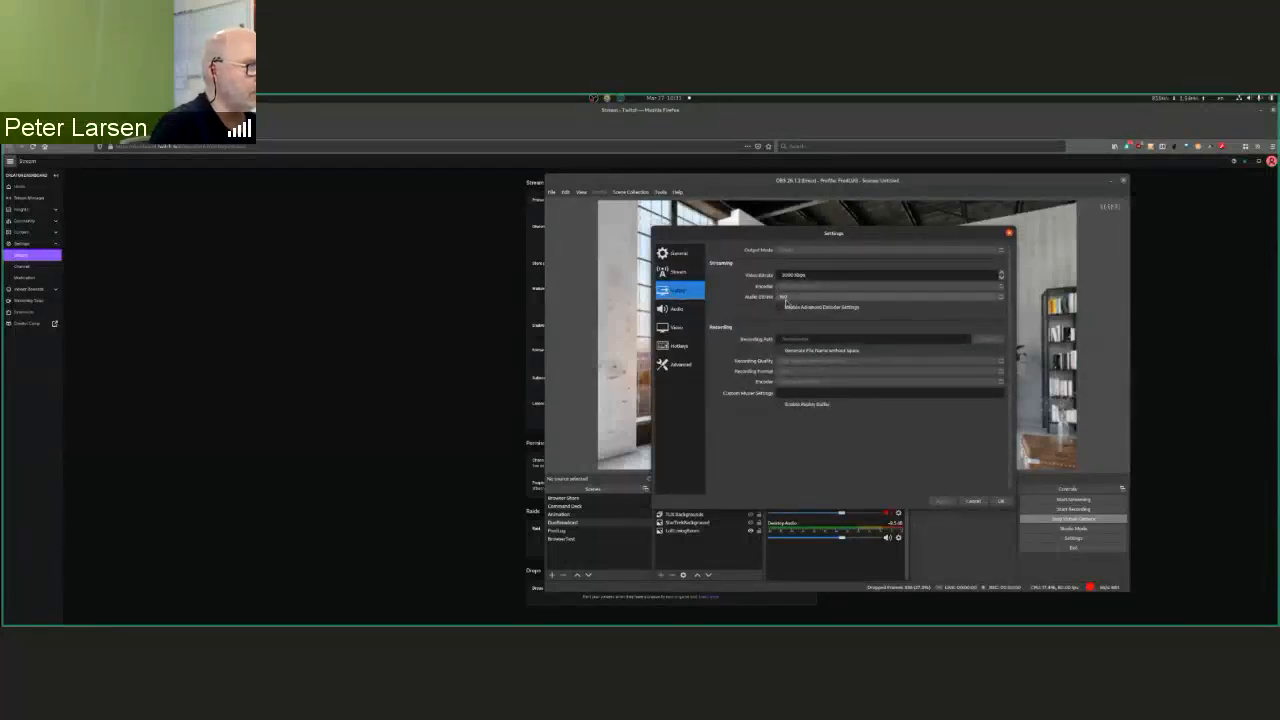
{"action": "left_click", "coordinate": [797, 298]}
{"action": "left_click", "coordinate": [795, 355]}
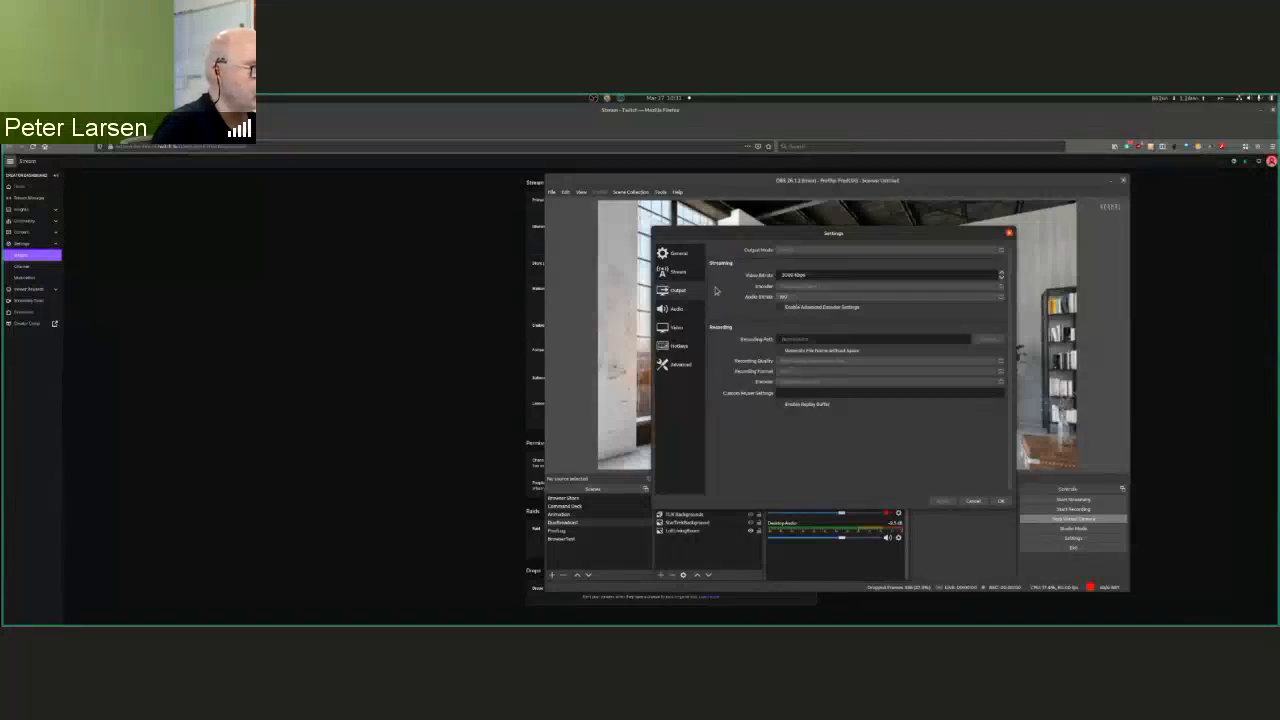
{"action": "left_click", "coordinate": [677, 329]}
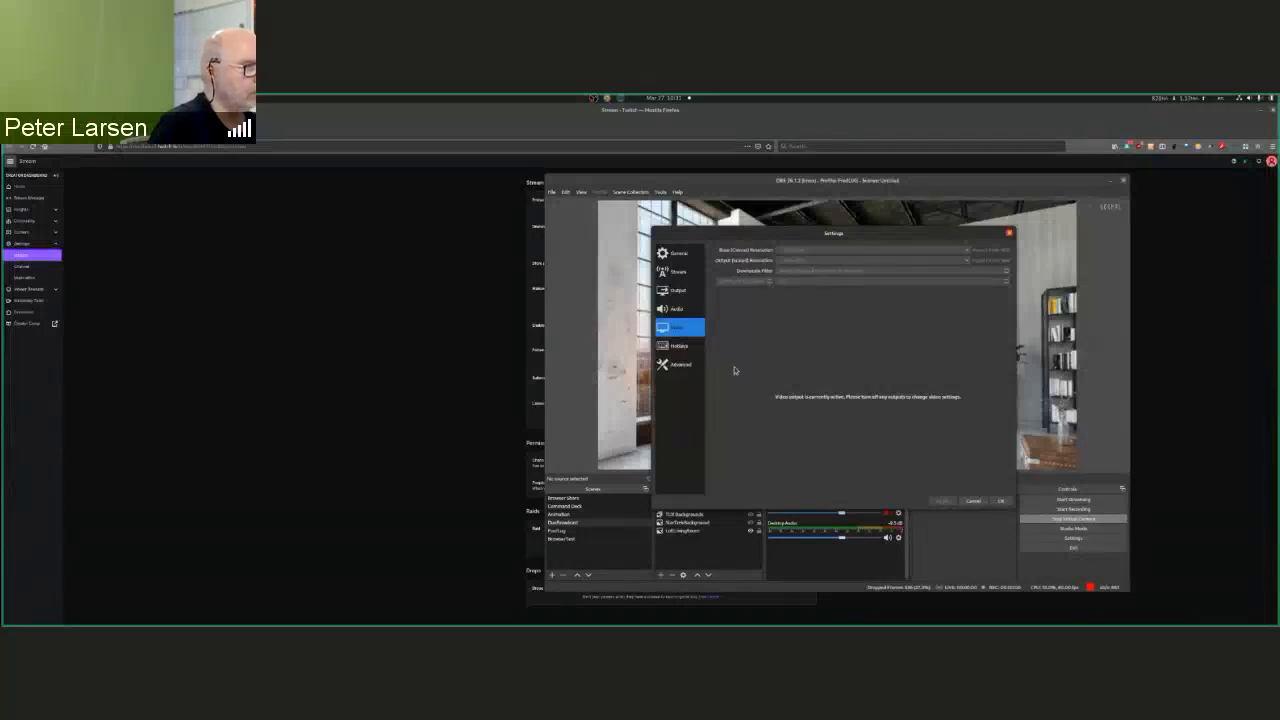
{"action": "left_click", "coordinate": [679, 360]}
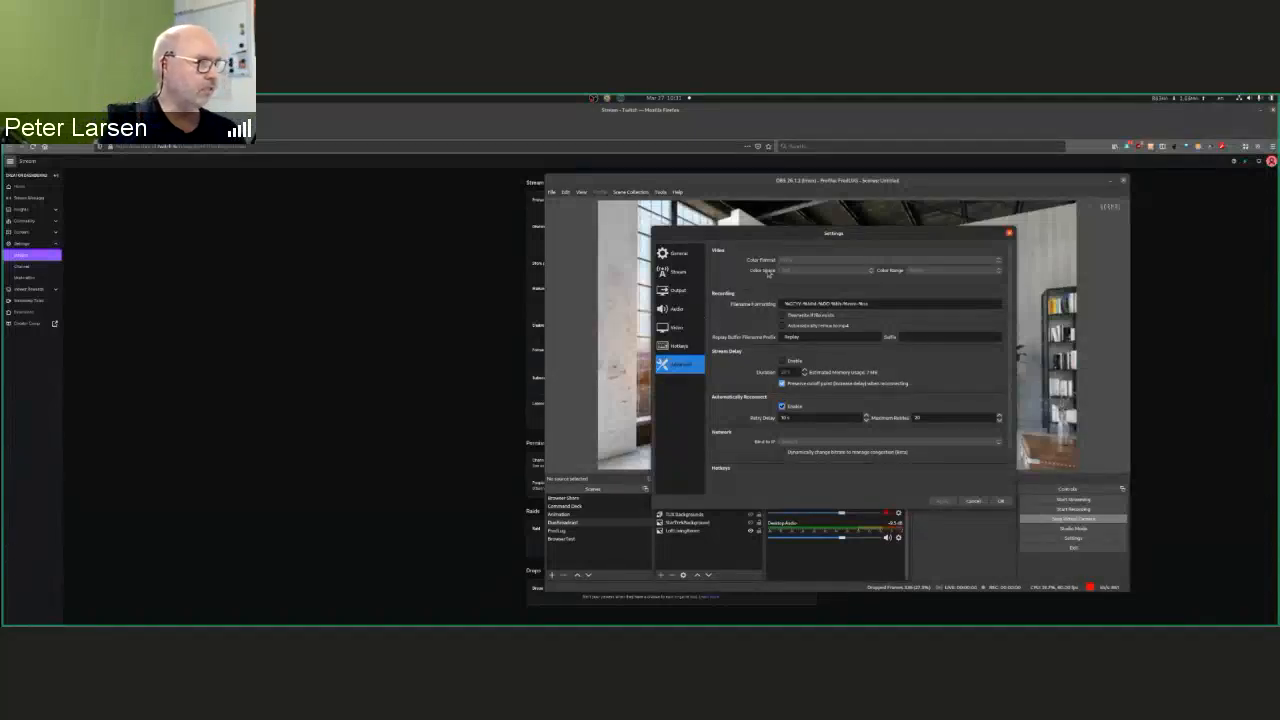
{"action": "left_click", "coordinate": [688, 327]}
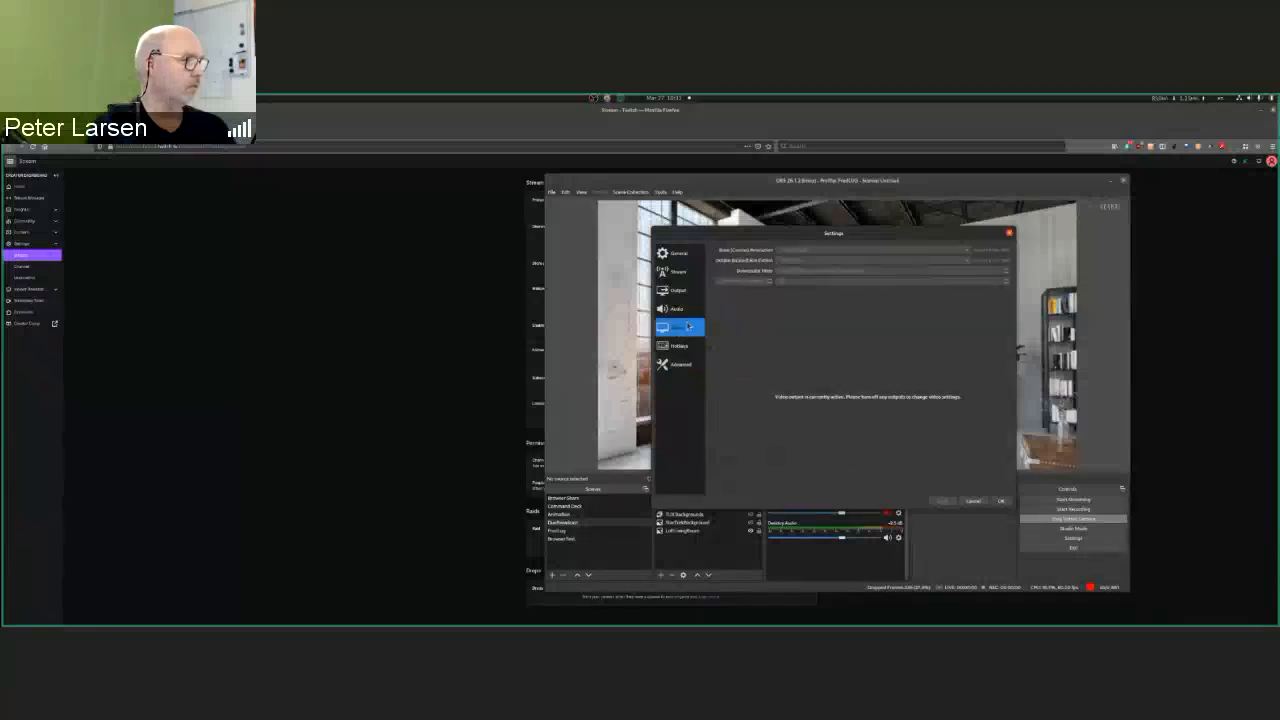
{"action": "left_click", "coordinate": [972, 501]}
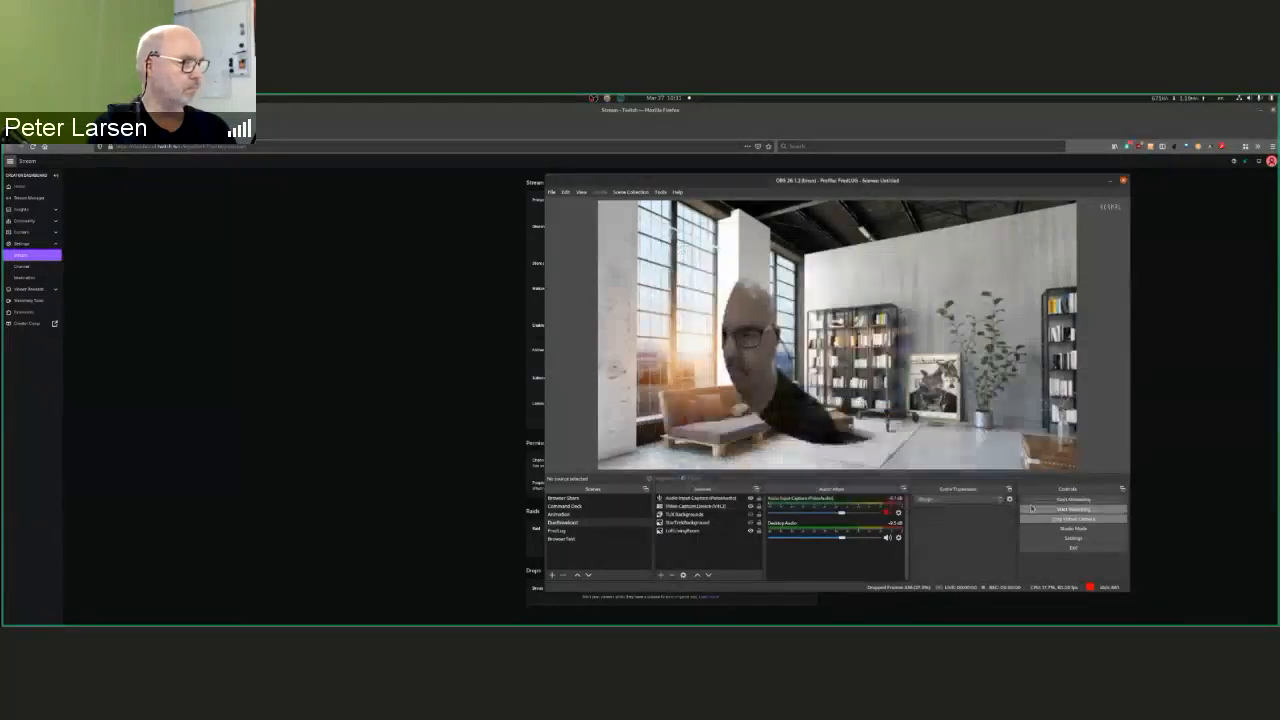
Start a local recording of the current scene and stop it again
{"action": "left_click", "coordinate": [1032, 508]}
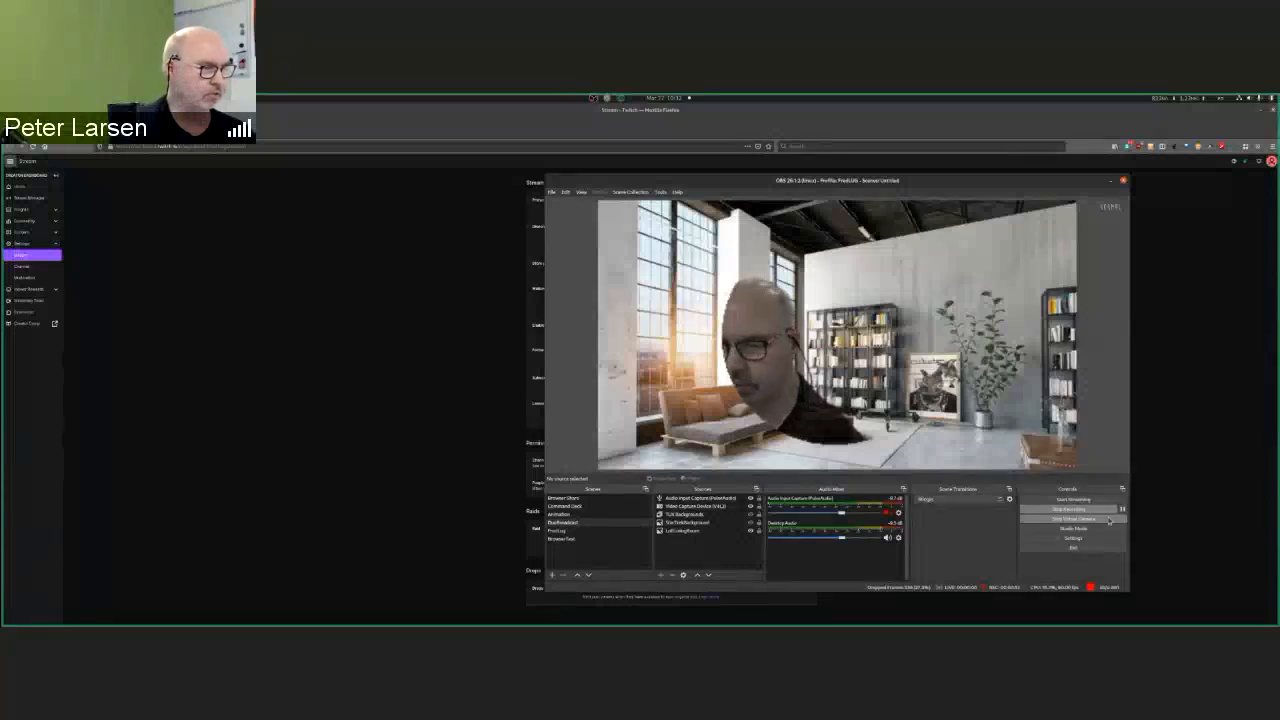
{"action": "left_click", "coordinate": [1096, 510]}
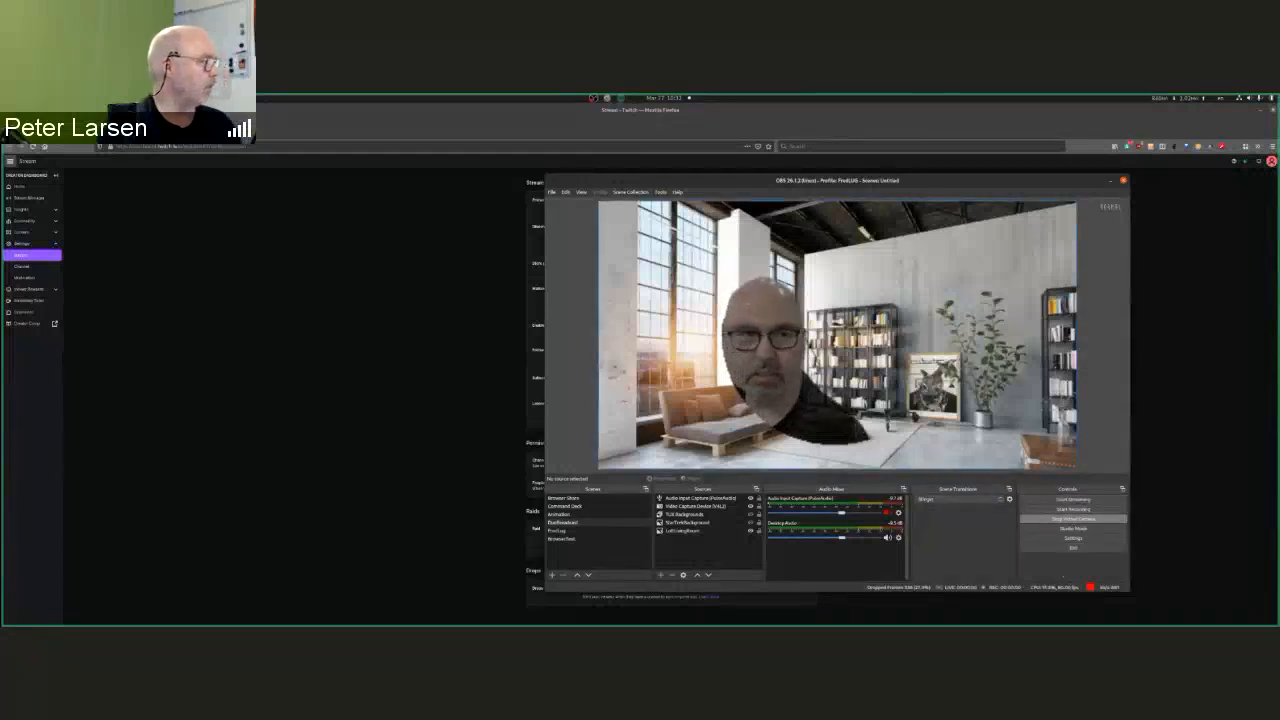
Switch to LibreOffice Impress and show the closing "Thank you for listening!" slide as a full-screen presentation
{"action": "key", "text": "alt+Tab"}
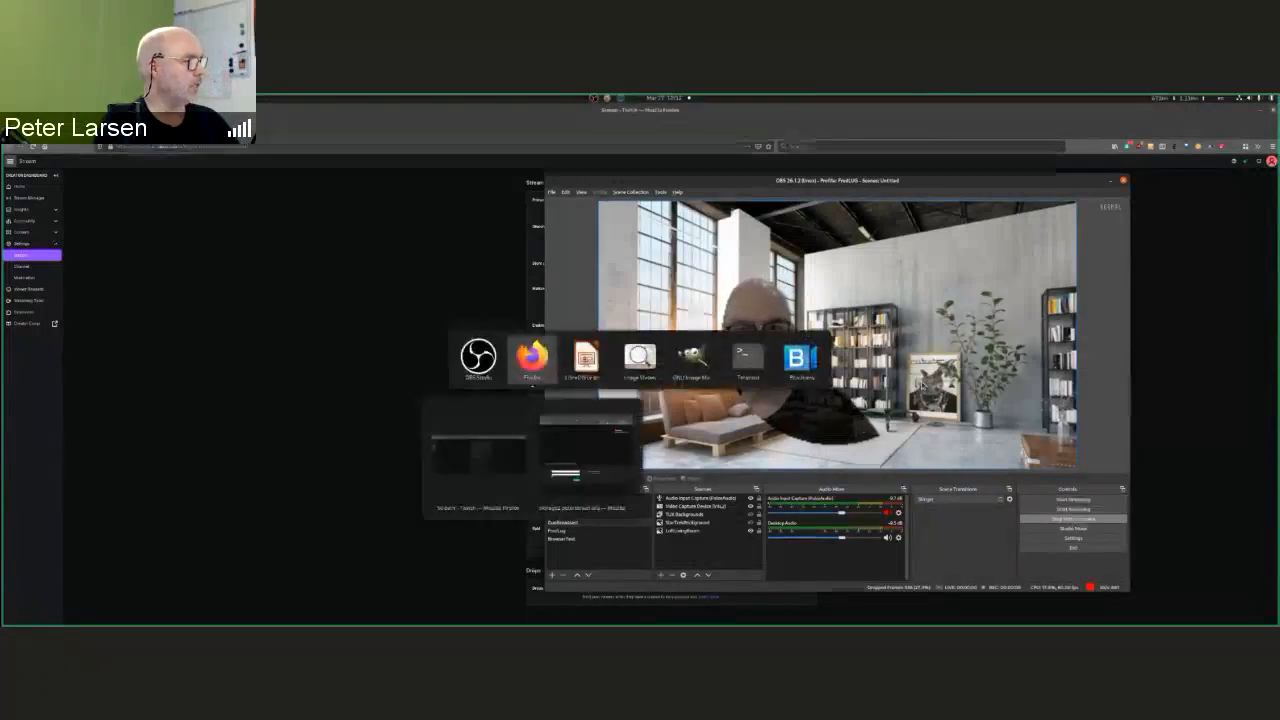
{"action": "key", "text": "alt+Tab"}
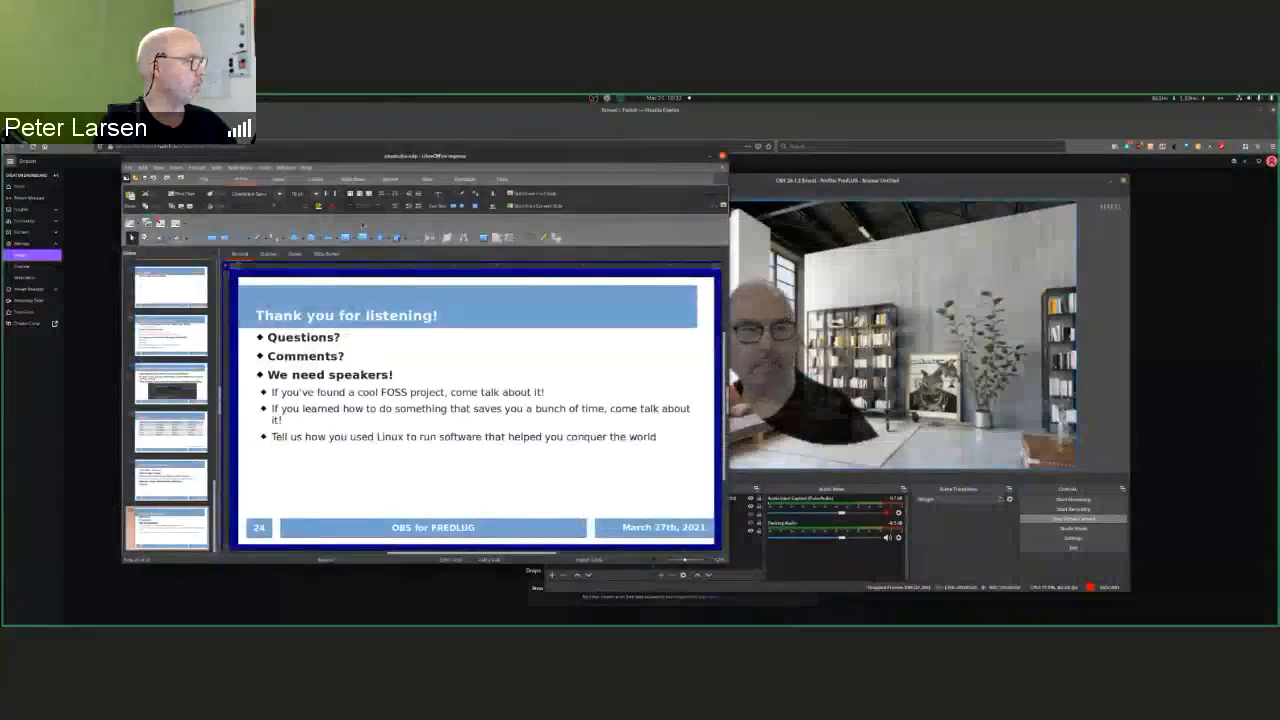
{"action": "left_click", "coordinate": [522, 210]}
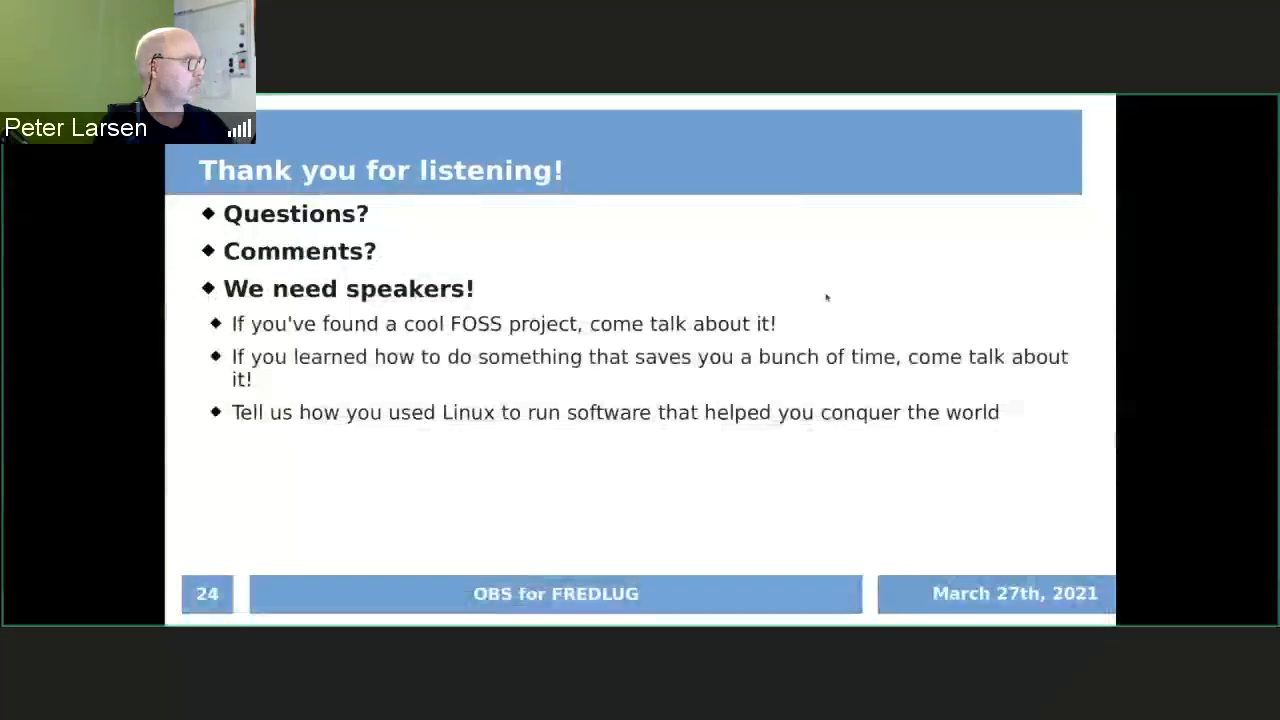